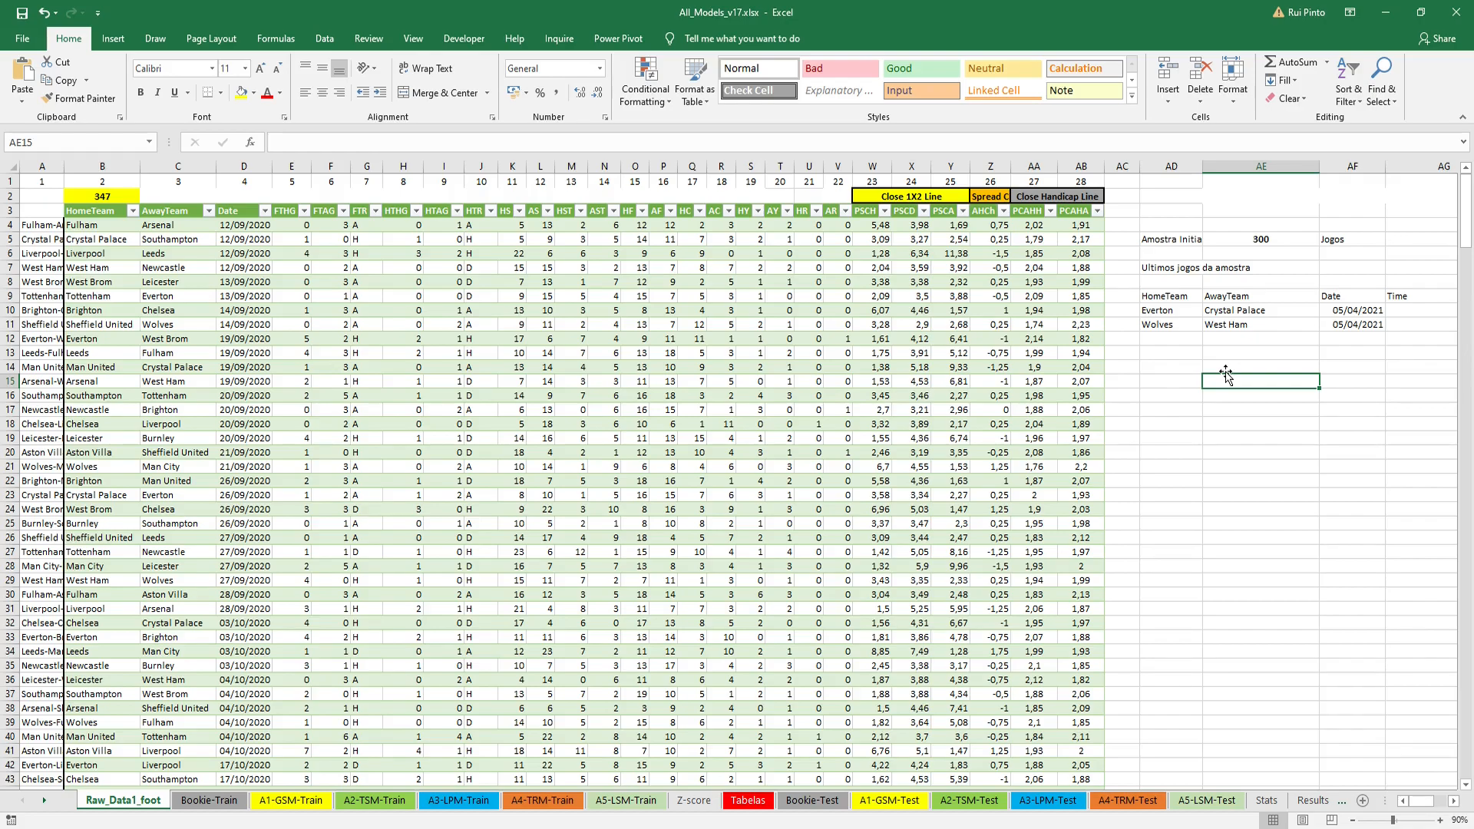
Step: Examine the regression summary's Standard Error on the A1-GSM-Train sheet, and return to the Raw_Data1_foot sheet
{"action": "key", "text": "Left"}
{"action": "key", "text": "Left"}
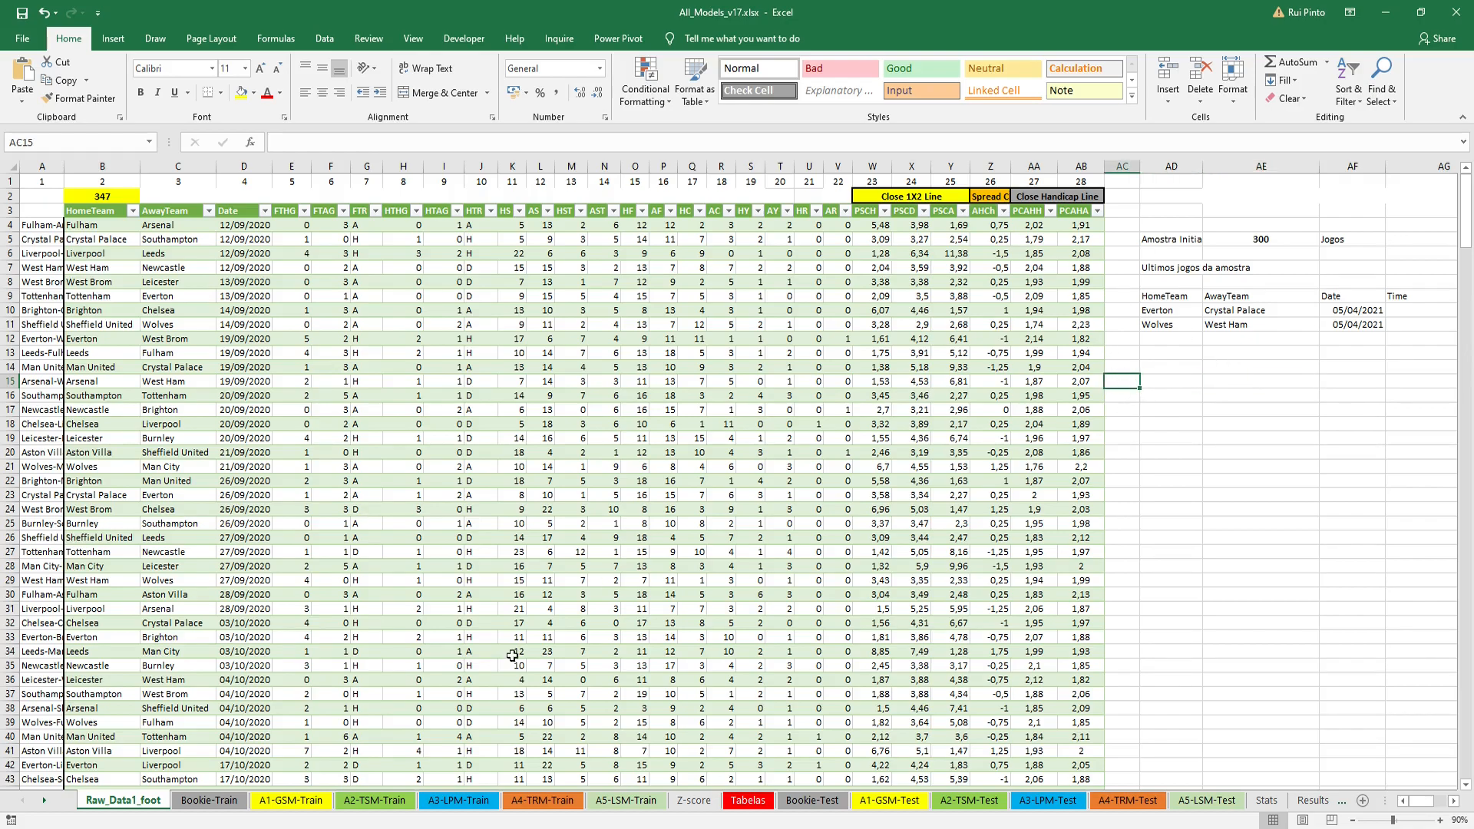
{"action": "key", "text": "ctrl+Page_Down"}
{"action": "left_click", "coordinate": [1056, 365]}
{"action": "left_click", "coordinate": [993, 407]}
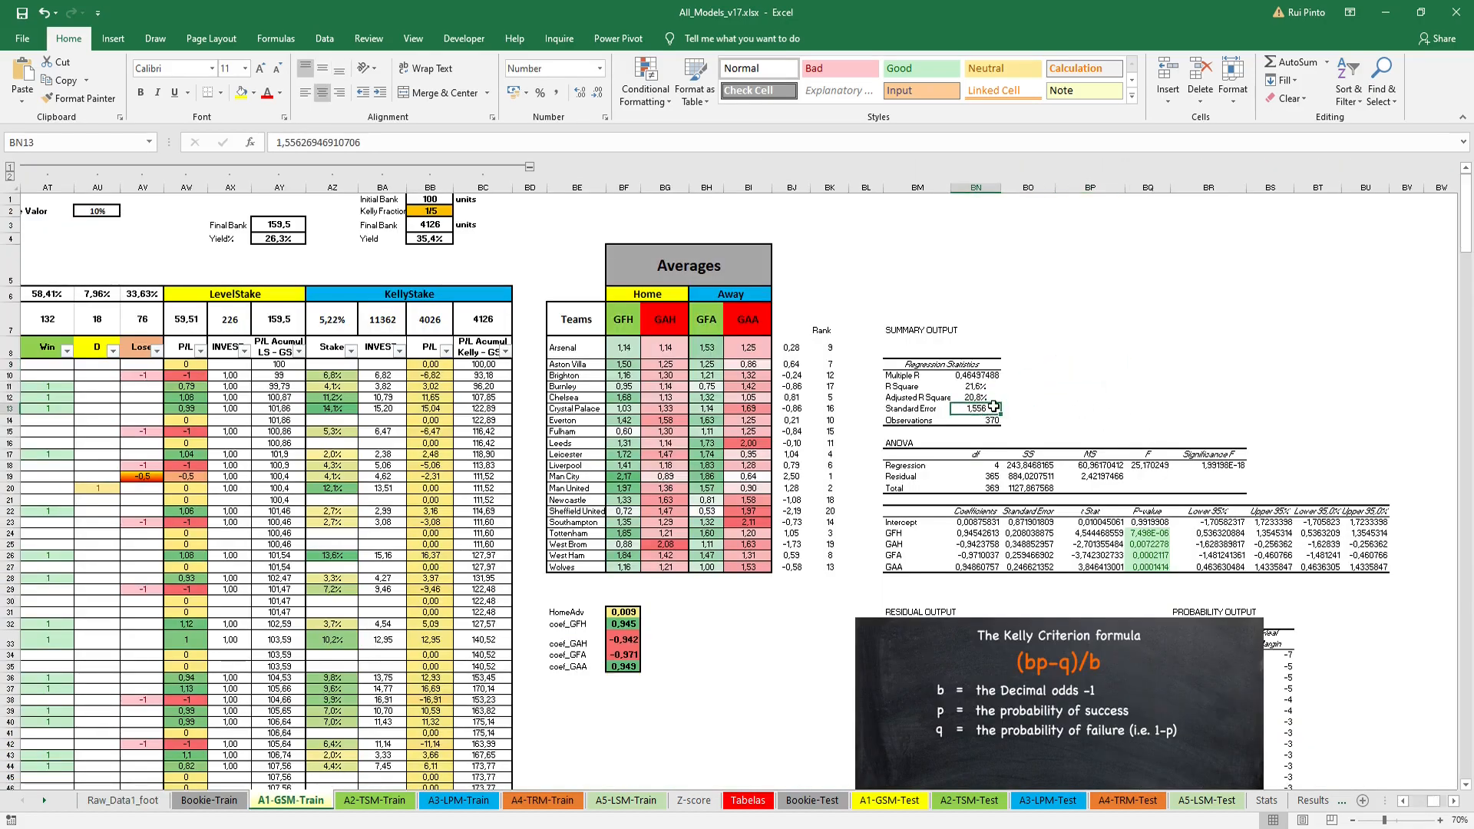
{"action": "left_click", "coordinate": [920, 409]}
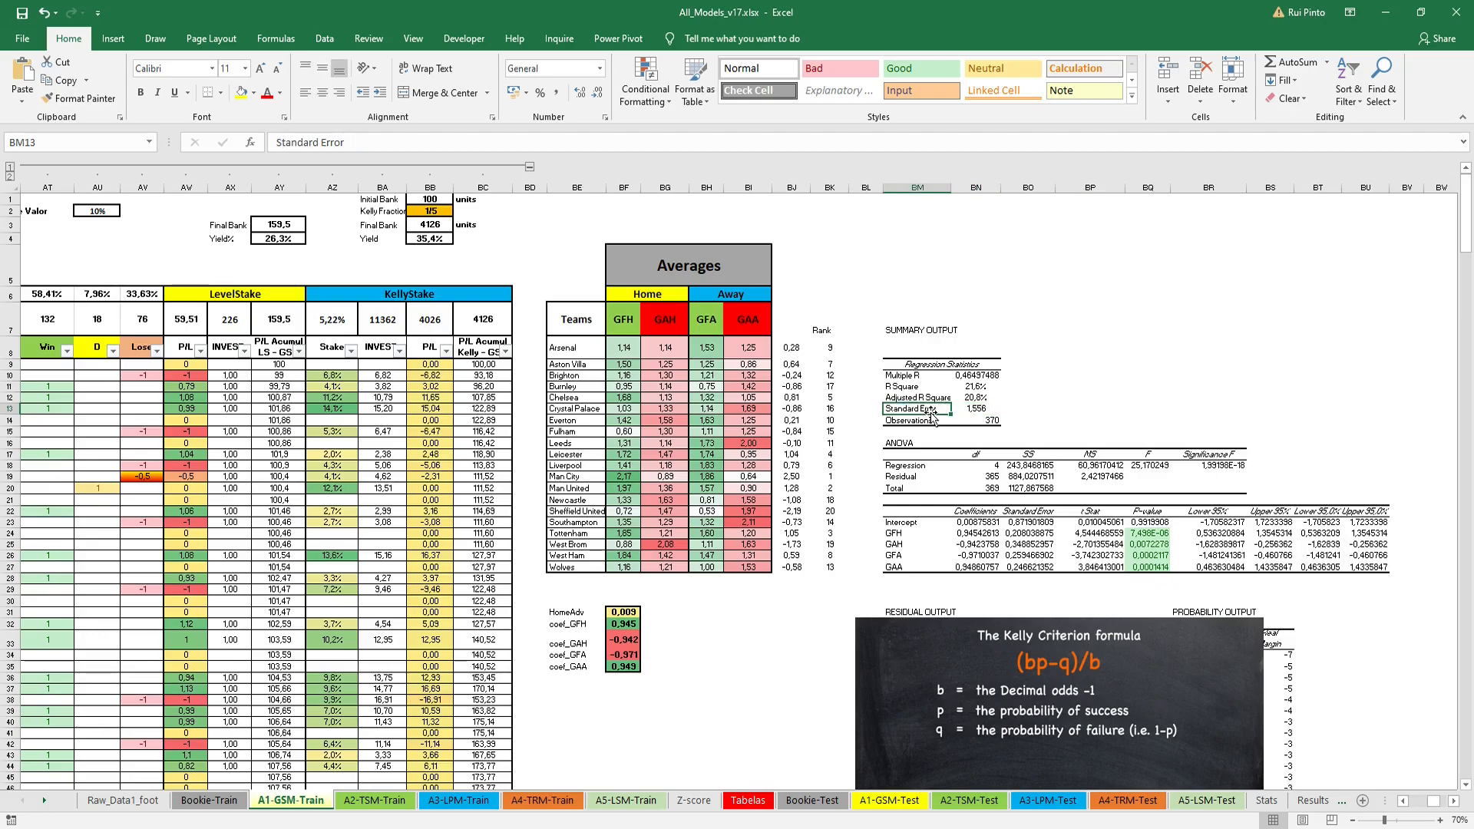
{"action": "left_click", "coordinate": [979, 409]}
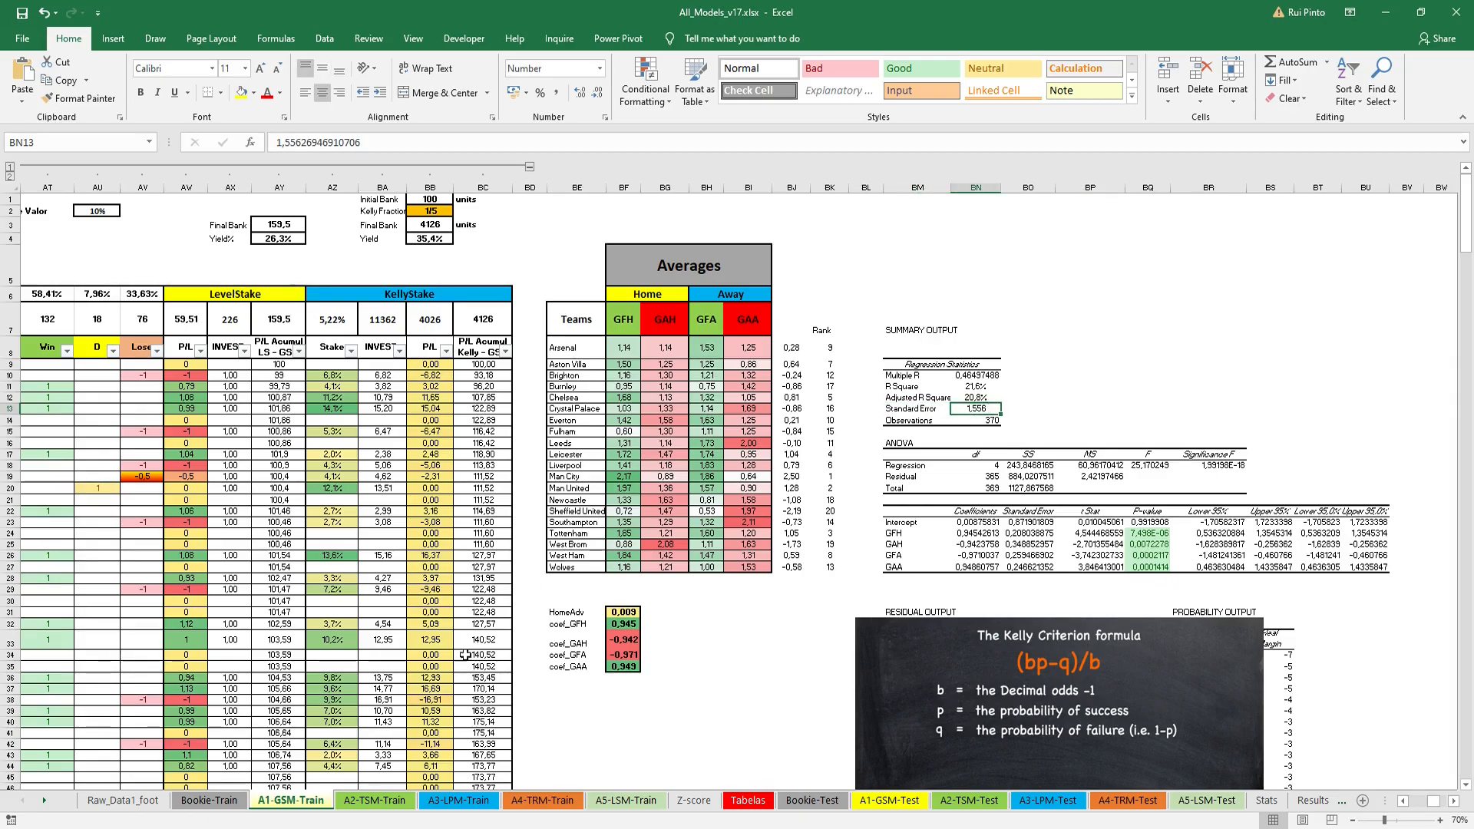
{"action": "left_click", "coordinate": [123, 800]}
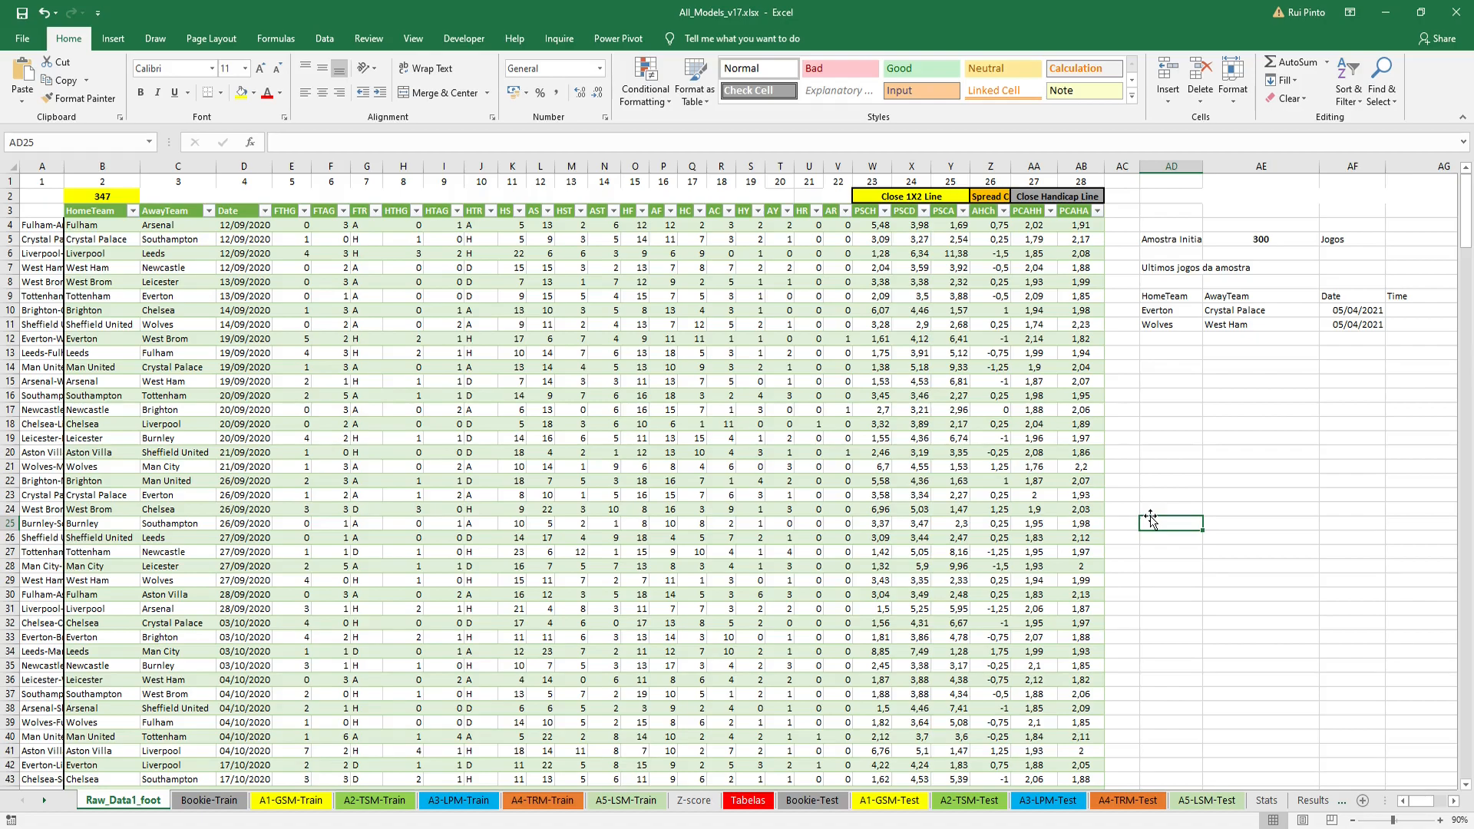
Step: Open the A5-LSM-Train sheet, expand the grouped market results columns for viewing, and collapse them again
{"action": "left_click", "coordinate": [1264, 394]}
{"action": "left_click", "coordinate": [626, 800]}
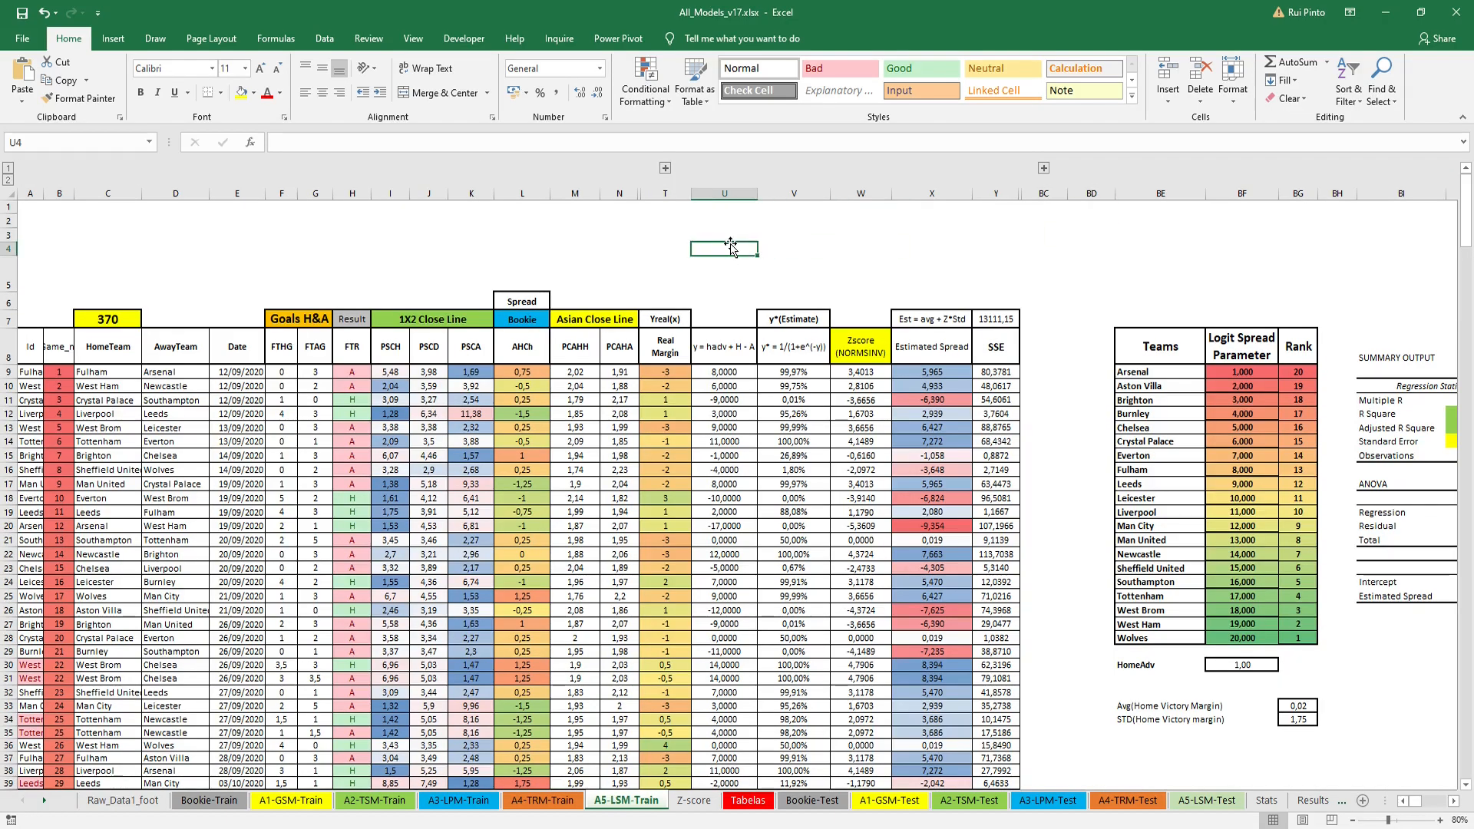
{"action": "left_click", "coordinate": [665, 269]}
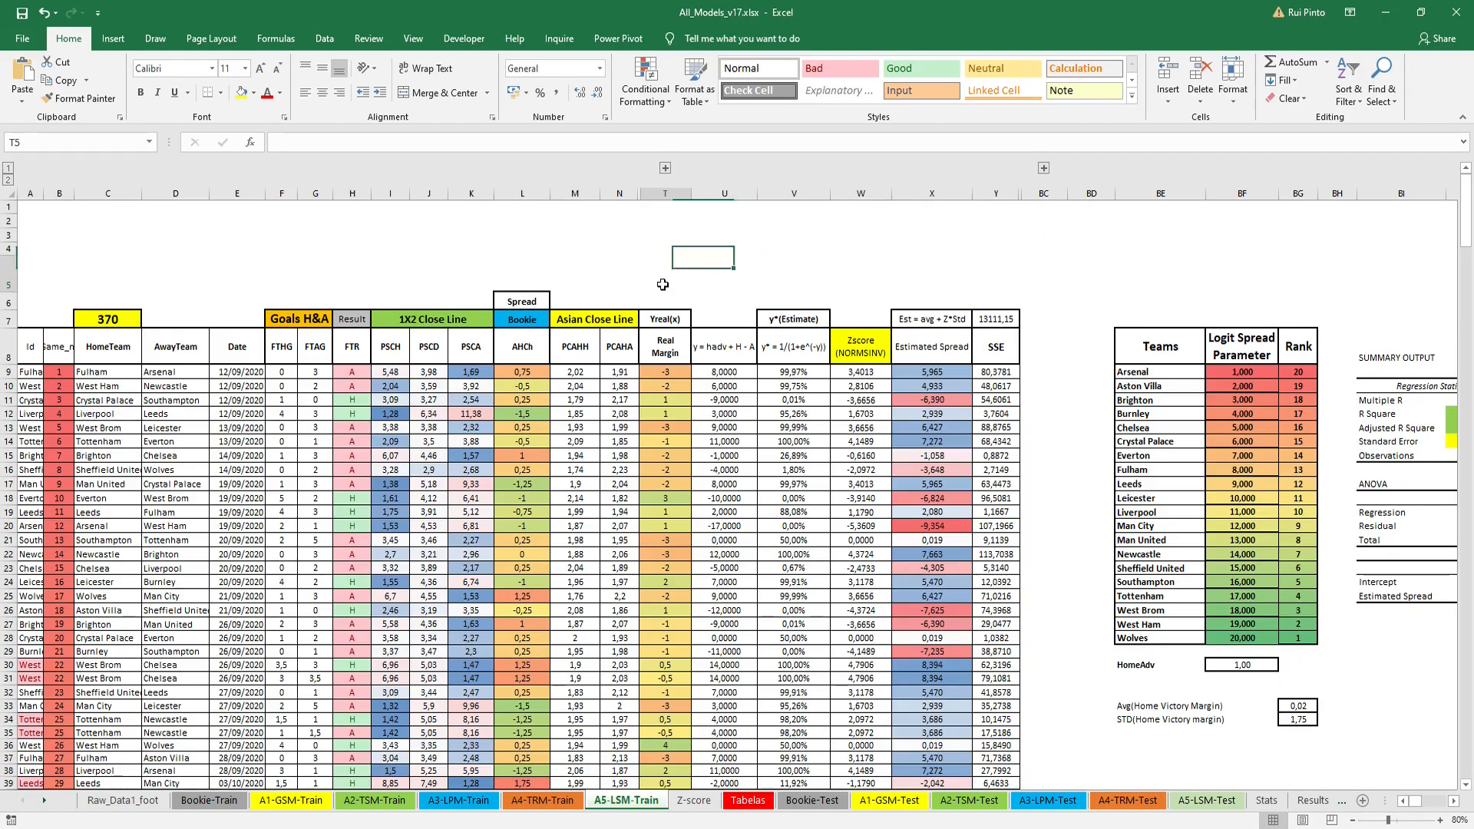
{"action": "left_click", "coordinate": [665, 169]}
{"action": "left_click", "coordinate": [701, 269]}
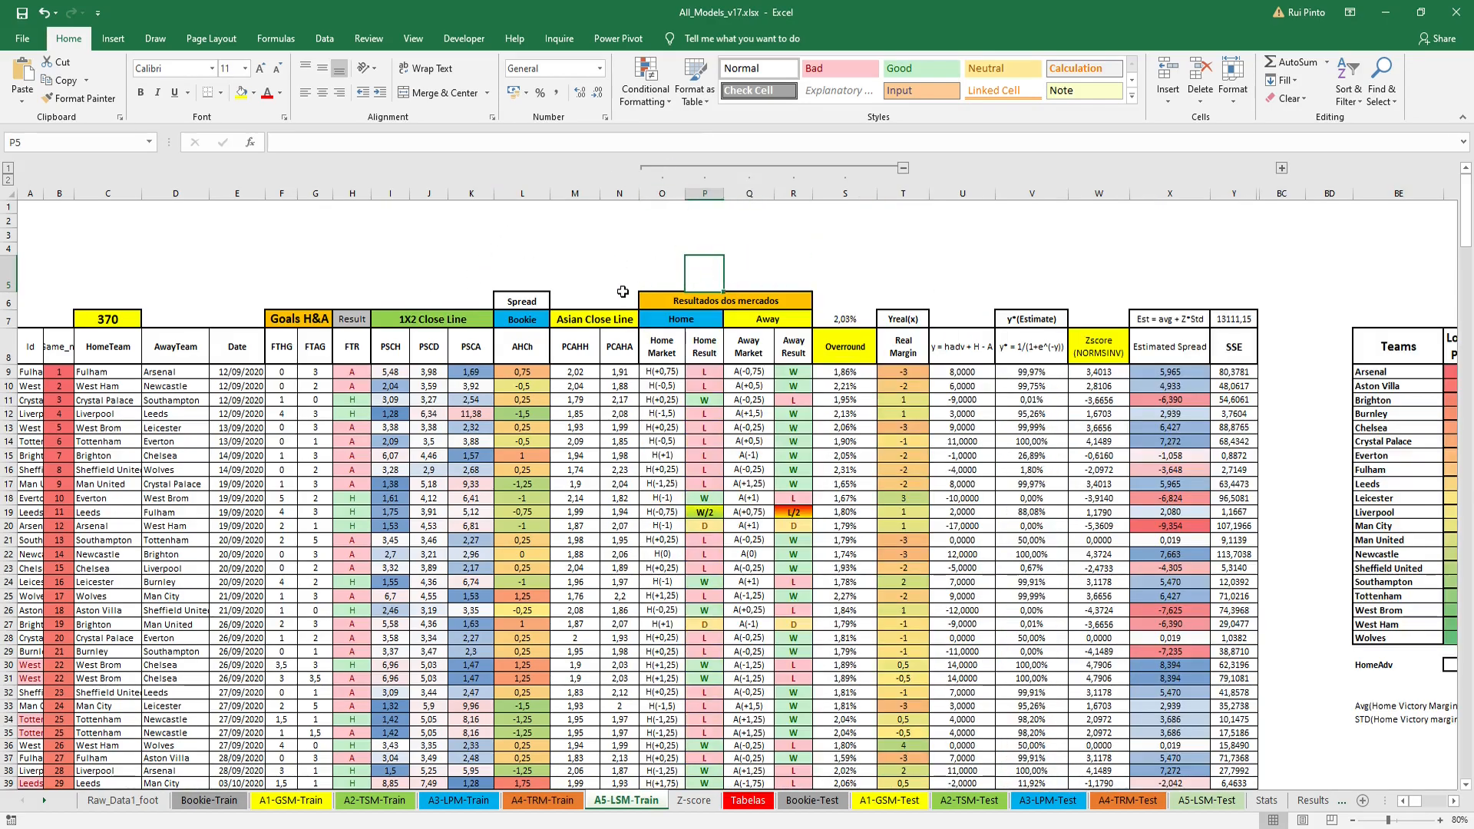
{"action": "left_click", "coordinate": [903, 169]}
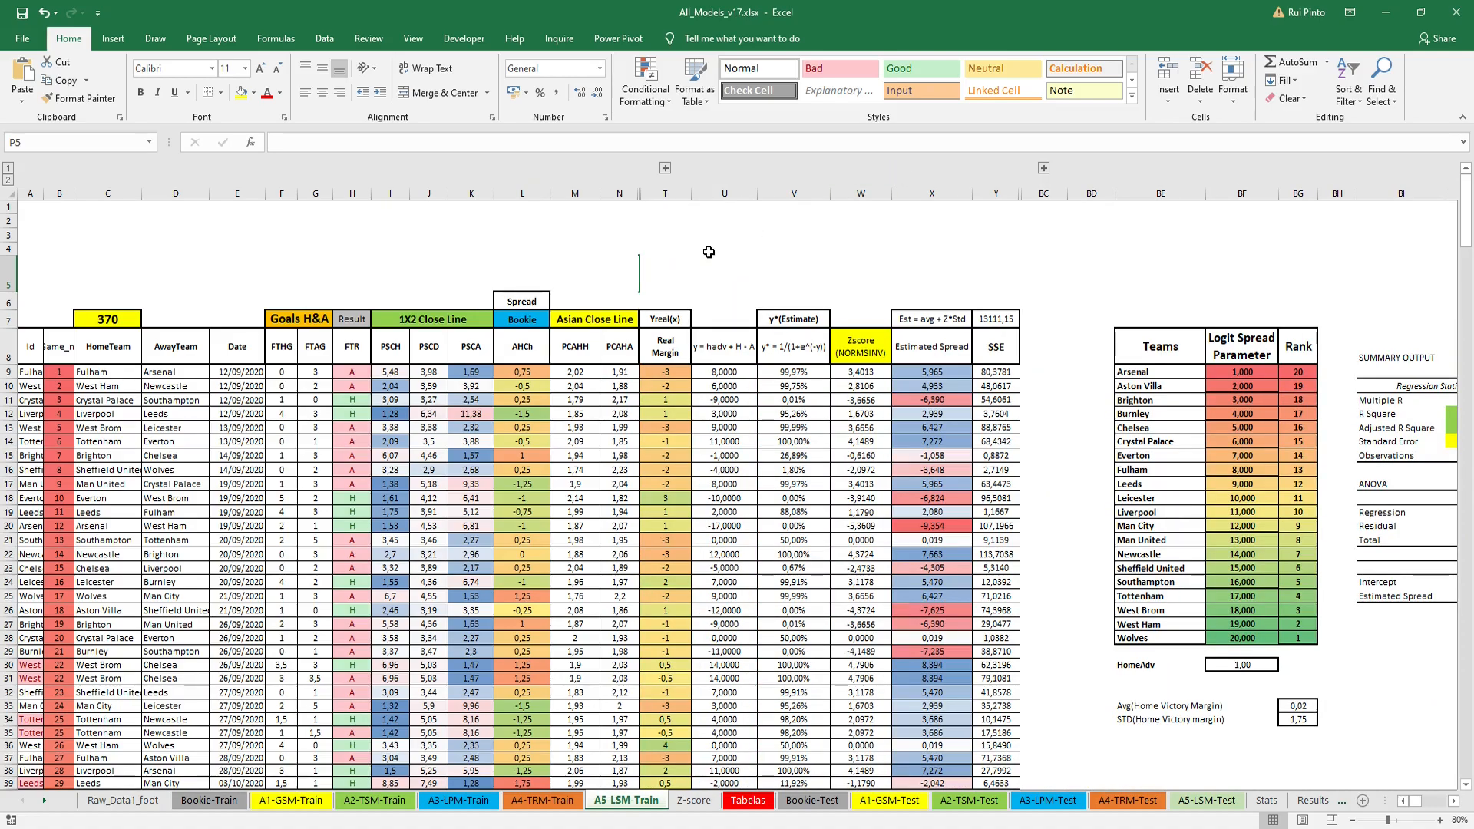
Step: Examine the row 9 formulas for Real Margin, the logistic estimate, Zscore and y on the A5-LSM-Train sheet
{"action": "left_click", "coordinate": [680, 371]}
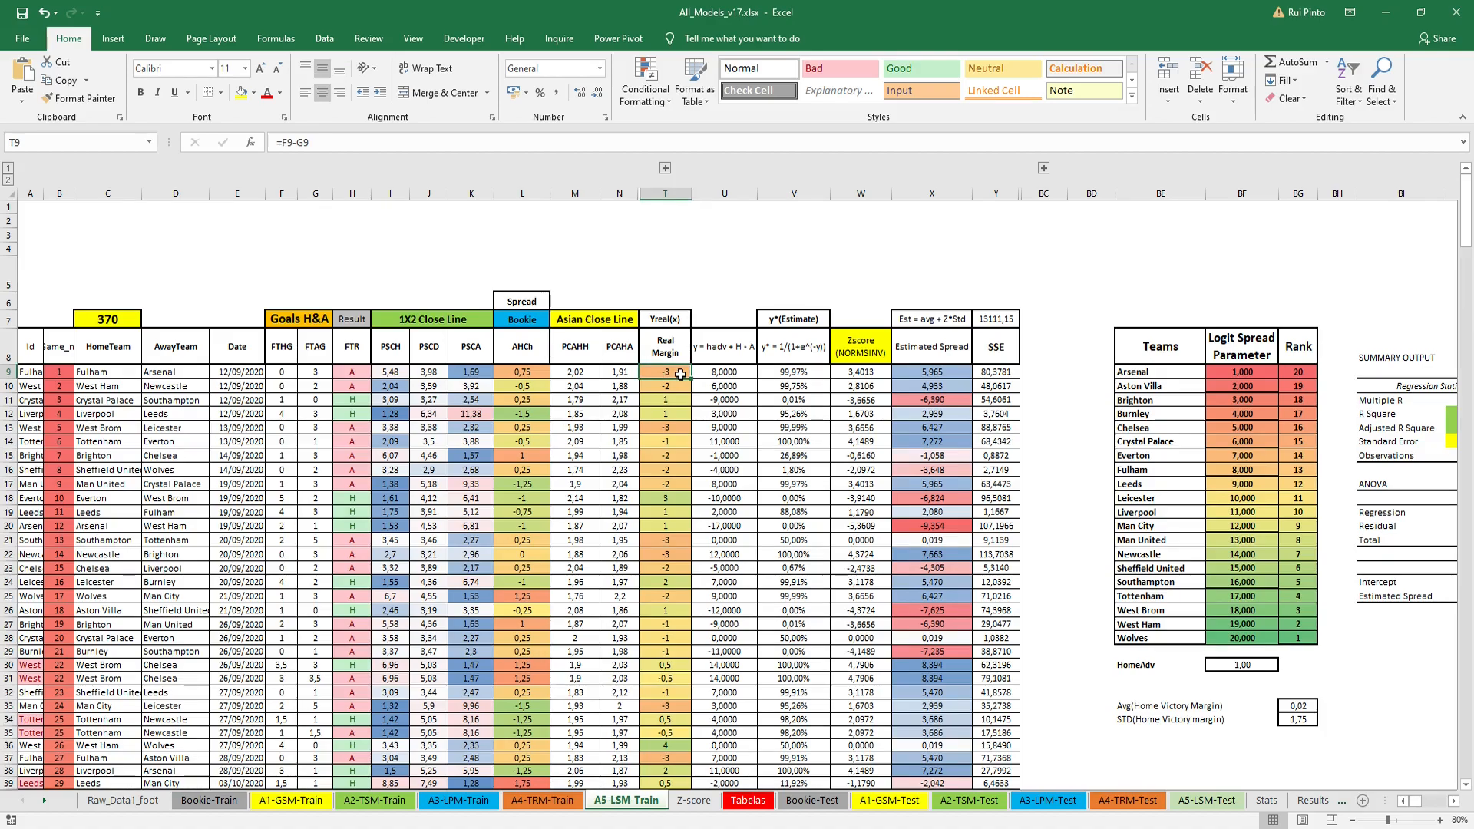
{"action": "left_click_drag", "start_coordinate": [741, 277], "coordinate": [946, 372]}
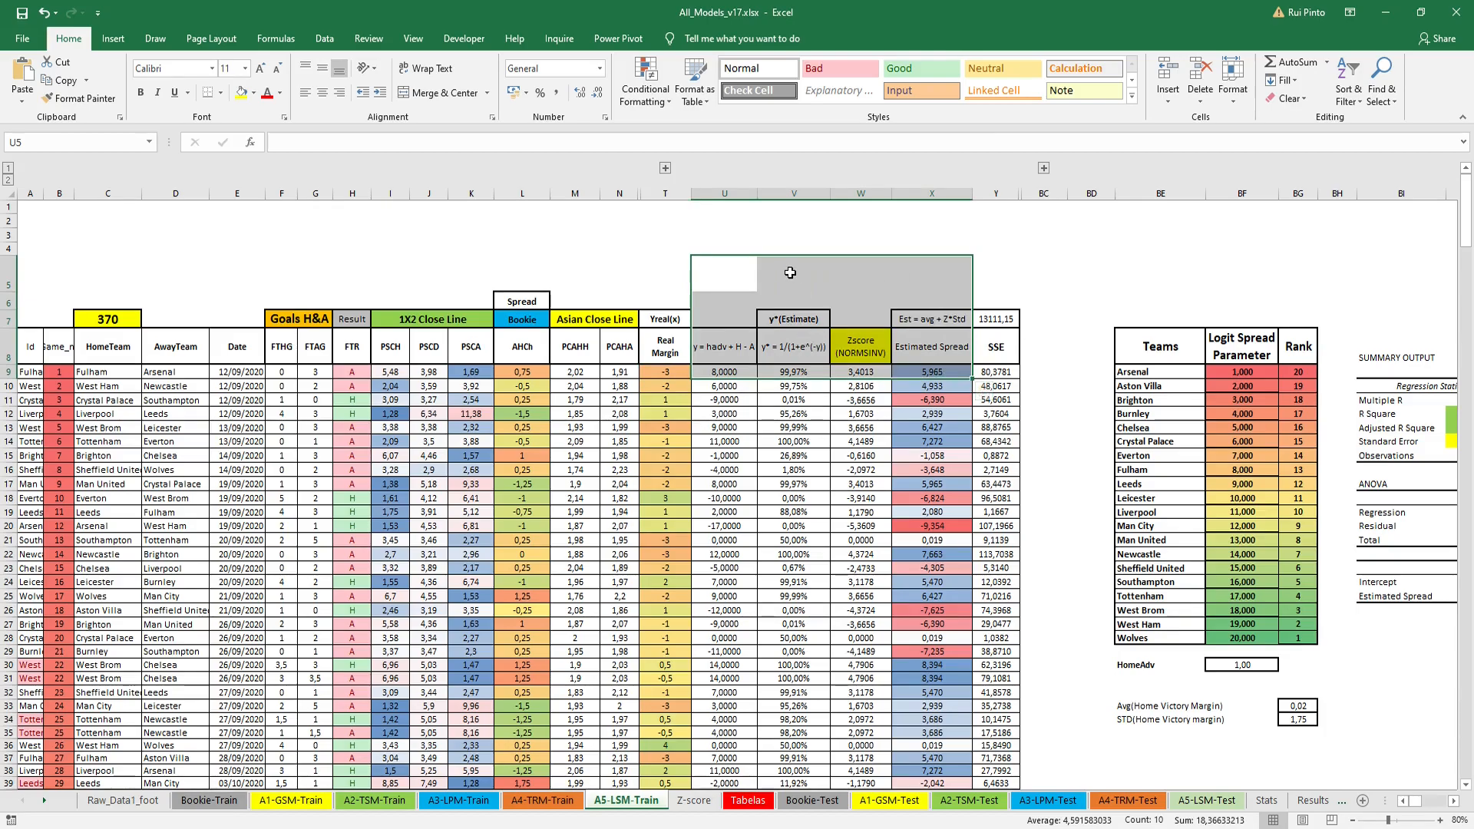
{"action": "left_click", "coordinate": [789, 272]}
{"action": "left_click", "coordinate": [799, 376]}
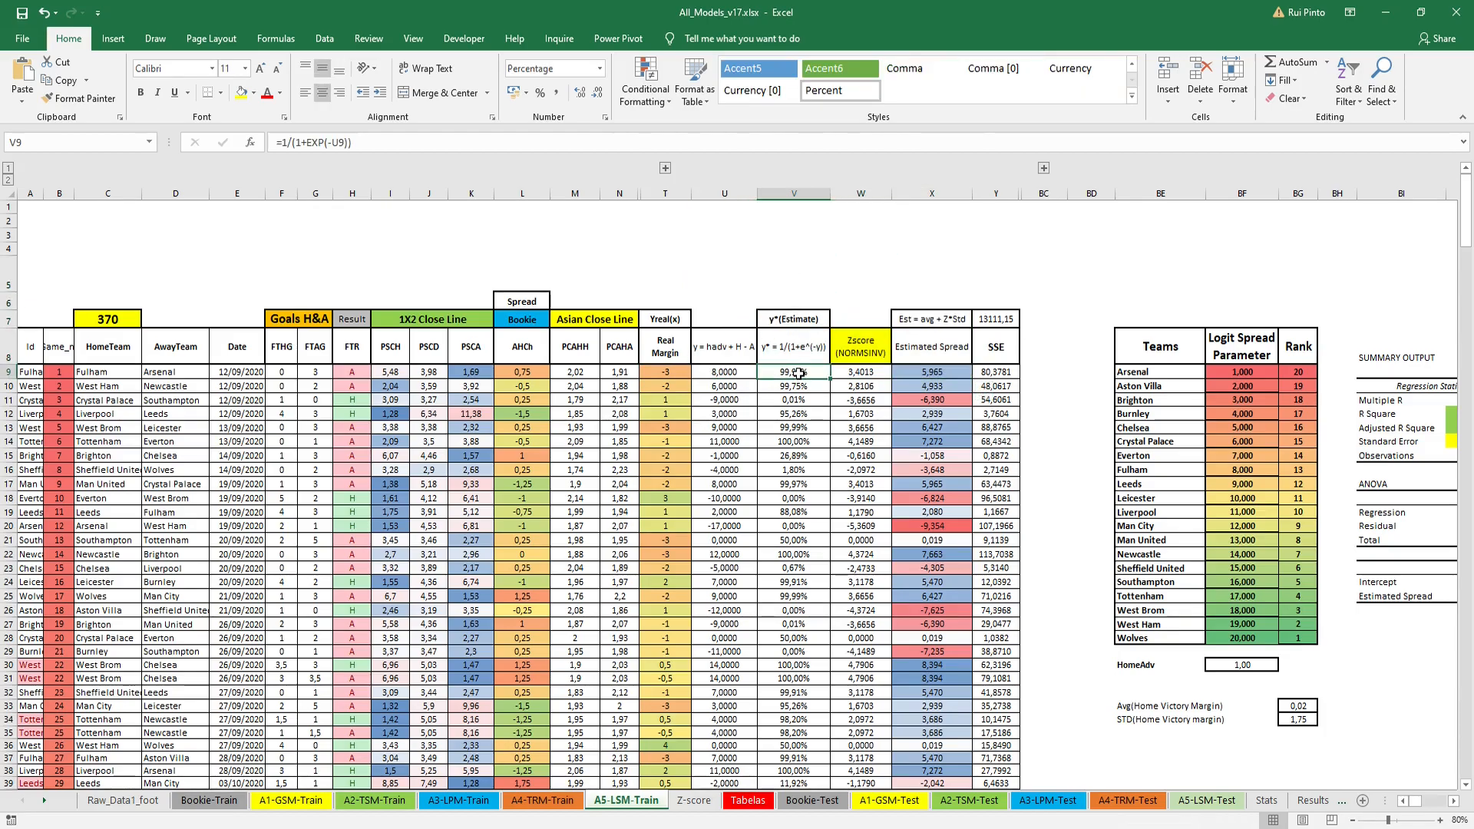
{"action": "left_click", "coordinate": [461, 800]}
{"action": "left_click", "coordinate": [614, 800]}
{"action": "left_click", "coordinate": [861, 372]}
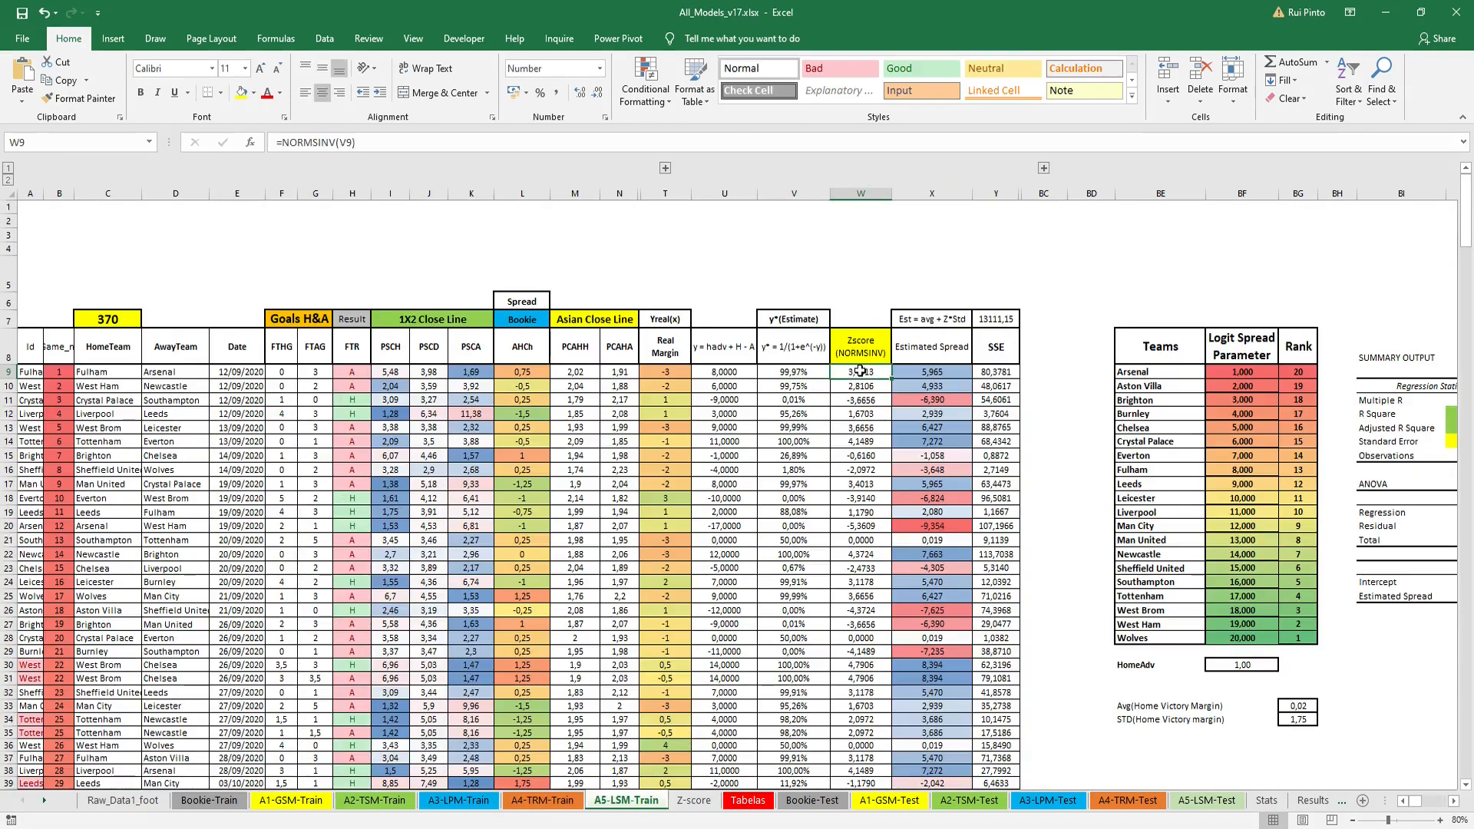
{"action": "left_click", "coordinate": [730, 372]}
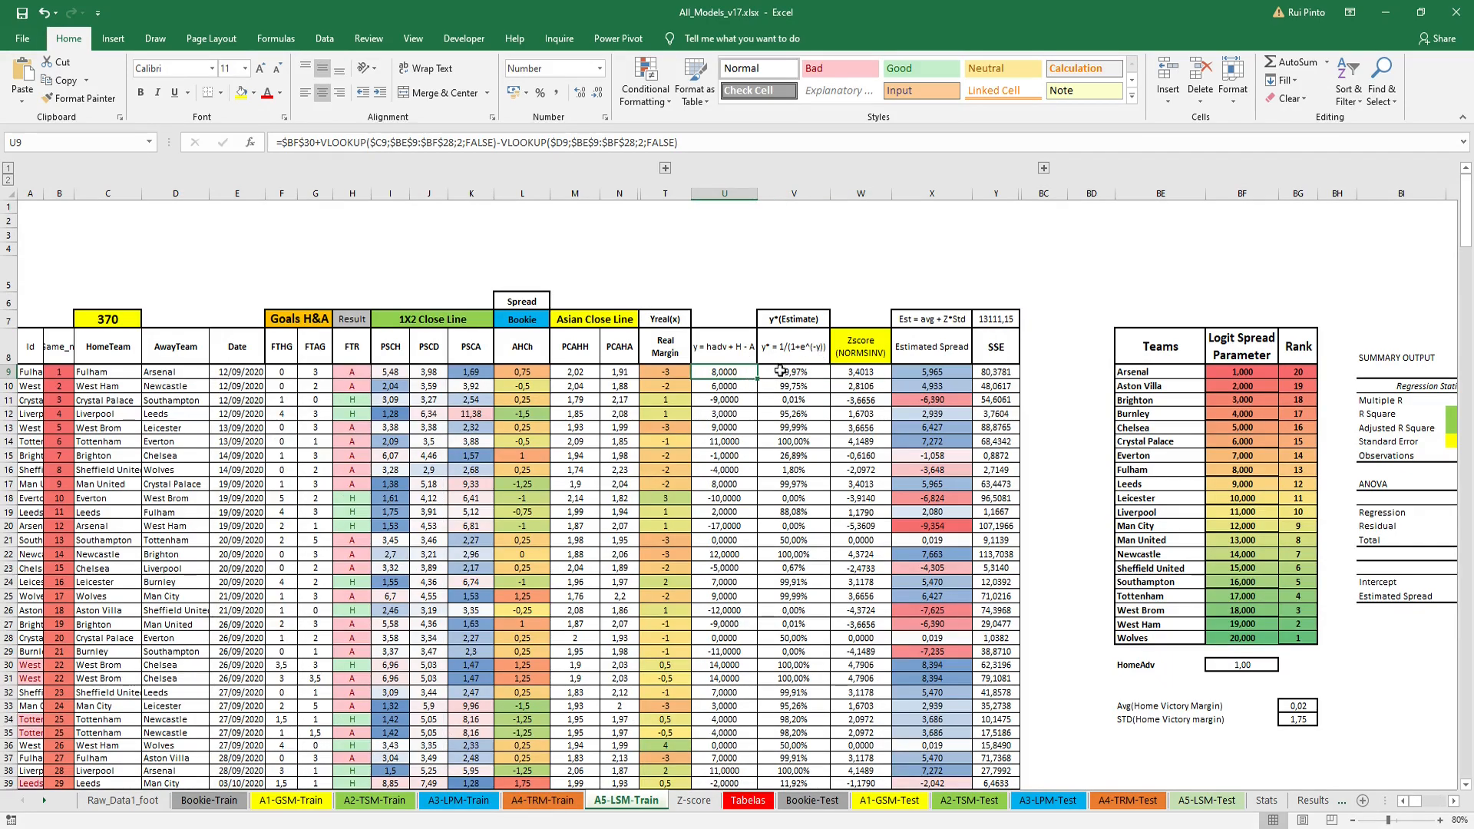
Step: Review the Logistic function, Home Game Result and Real Margin formulas in row 9 of the A3-LPM-Train sheet
{"action": "left_click", "coordinate": [463, 800]}
{"action": "left_click", "coordinate": [798, 382]}
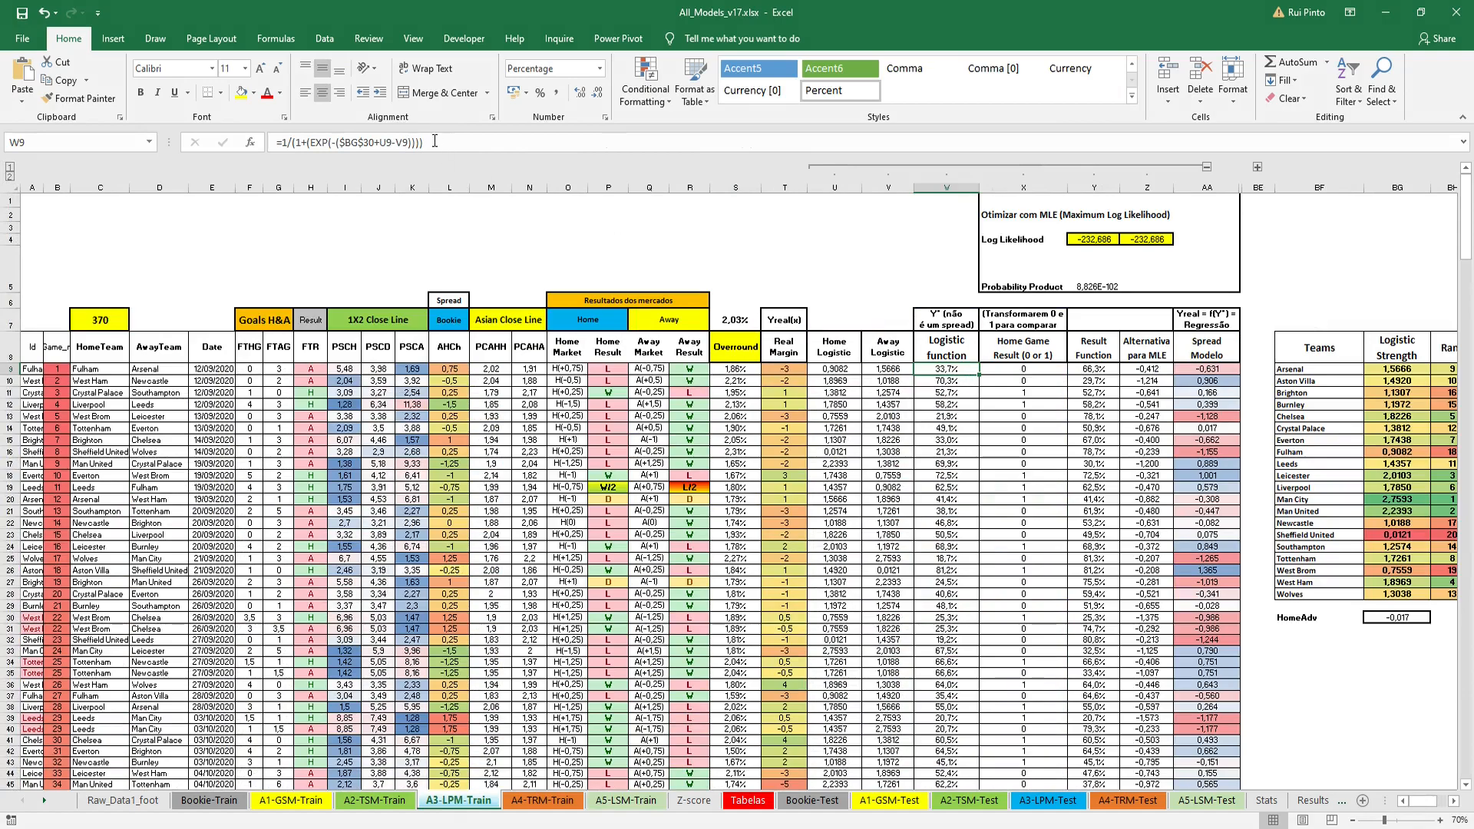
{"action": "left_click", "coordinate": [770, 241]}
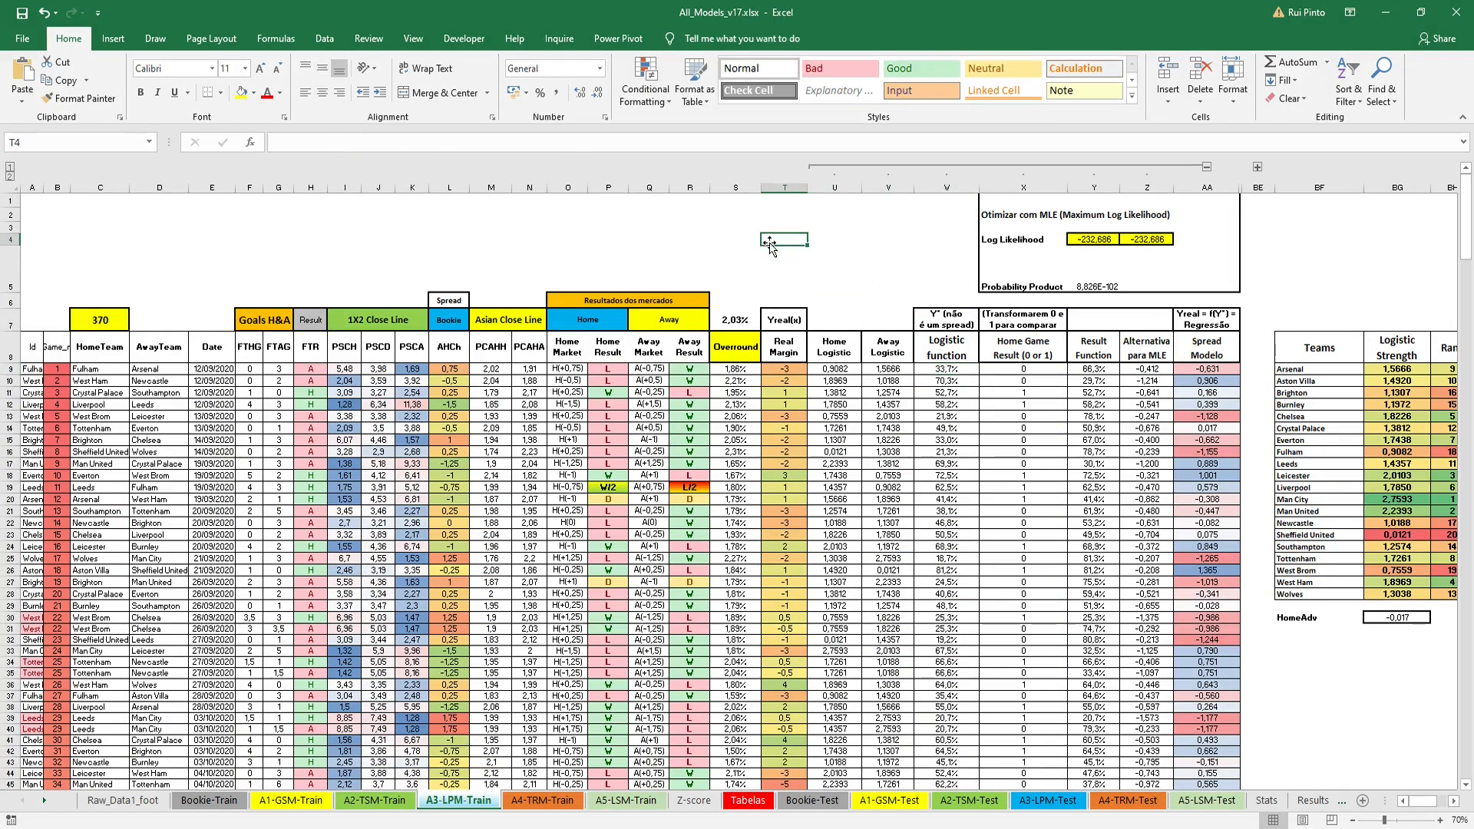
{"action": "left_click", "coordinate": [1021, 370]}
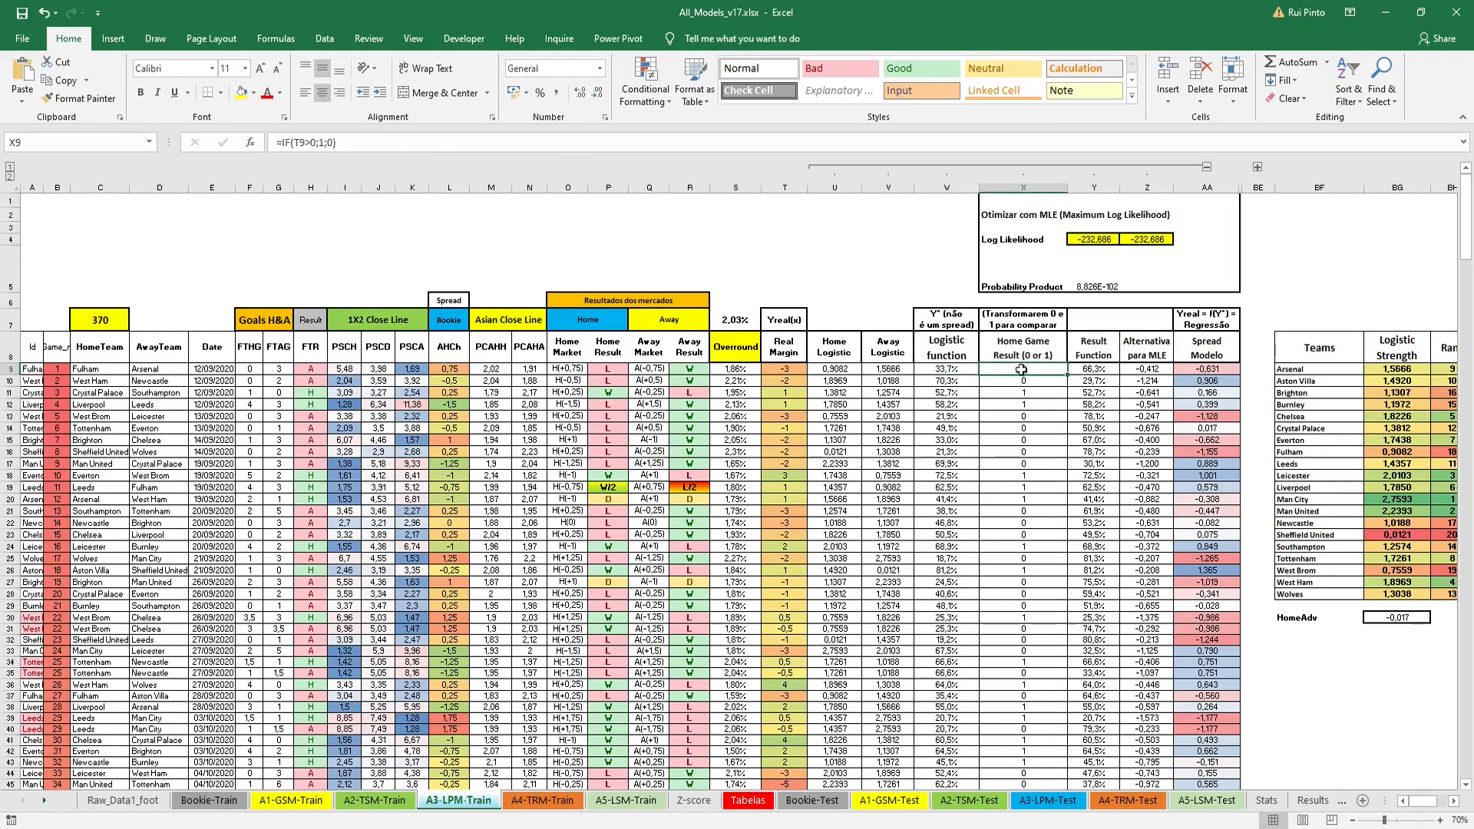
{"action": "left_click", "coordinate": [784, 369]}
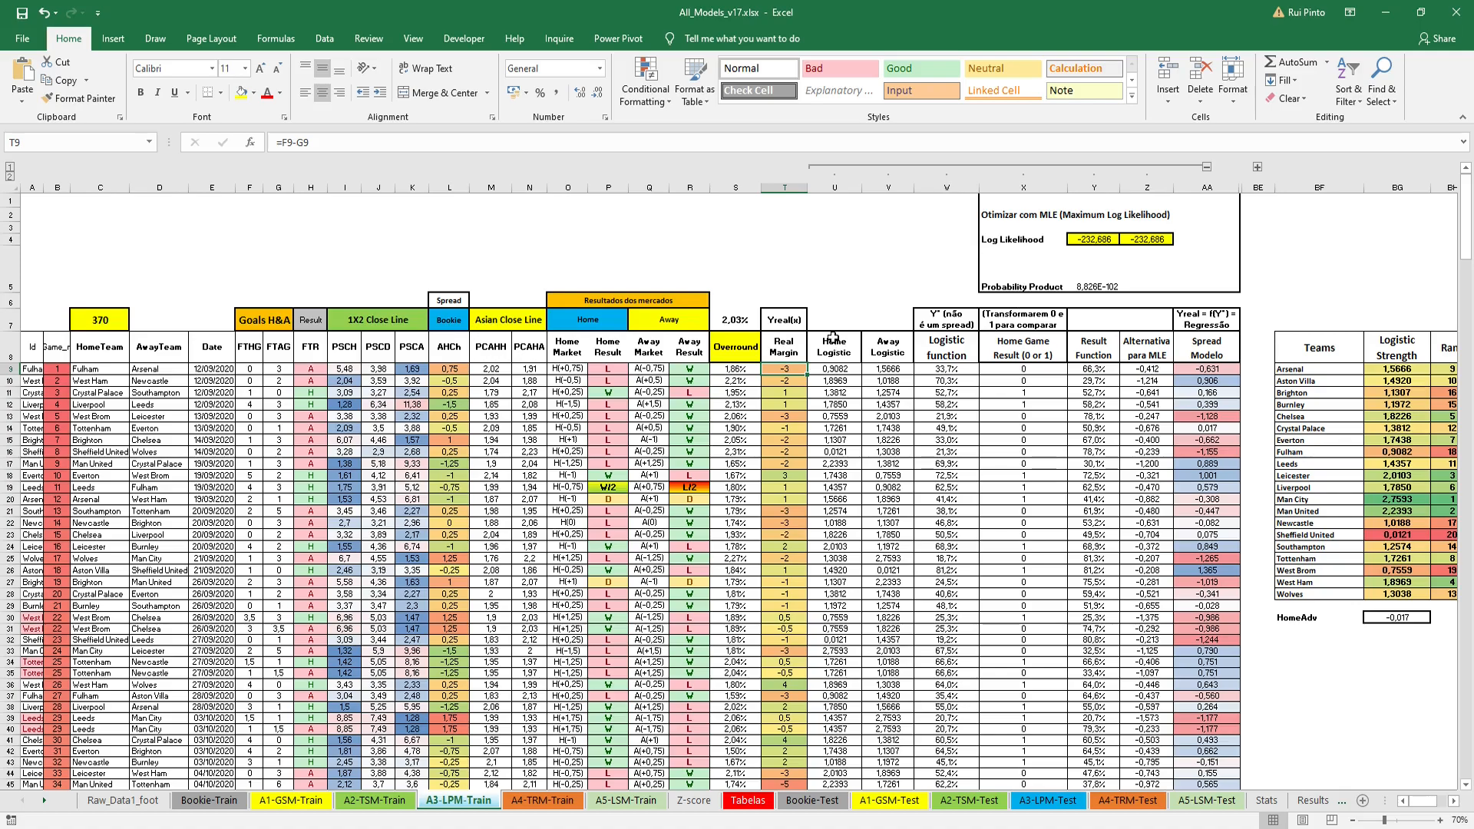
Step: Return to the A5-LSM-Train sheet and inspect the logistic estimate in V9 and the Zscore formula in W9, leaving both unedited
{"action": "left_click", "coordinate": [637, 802]}
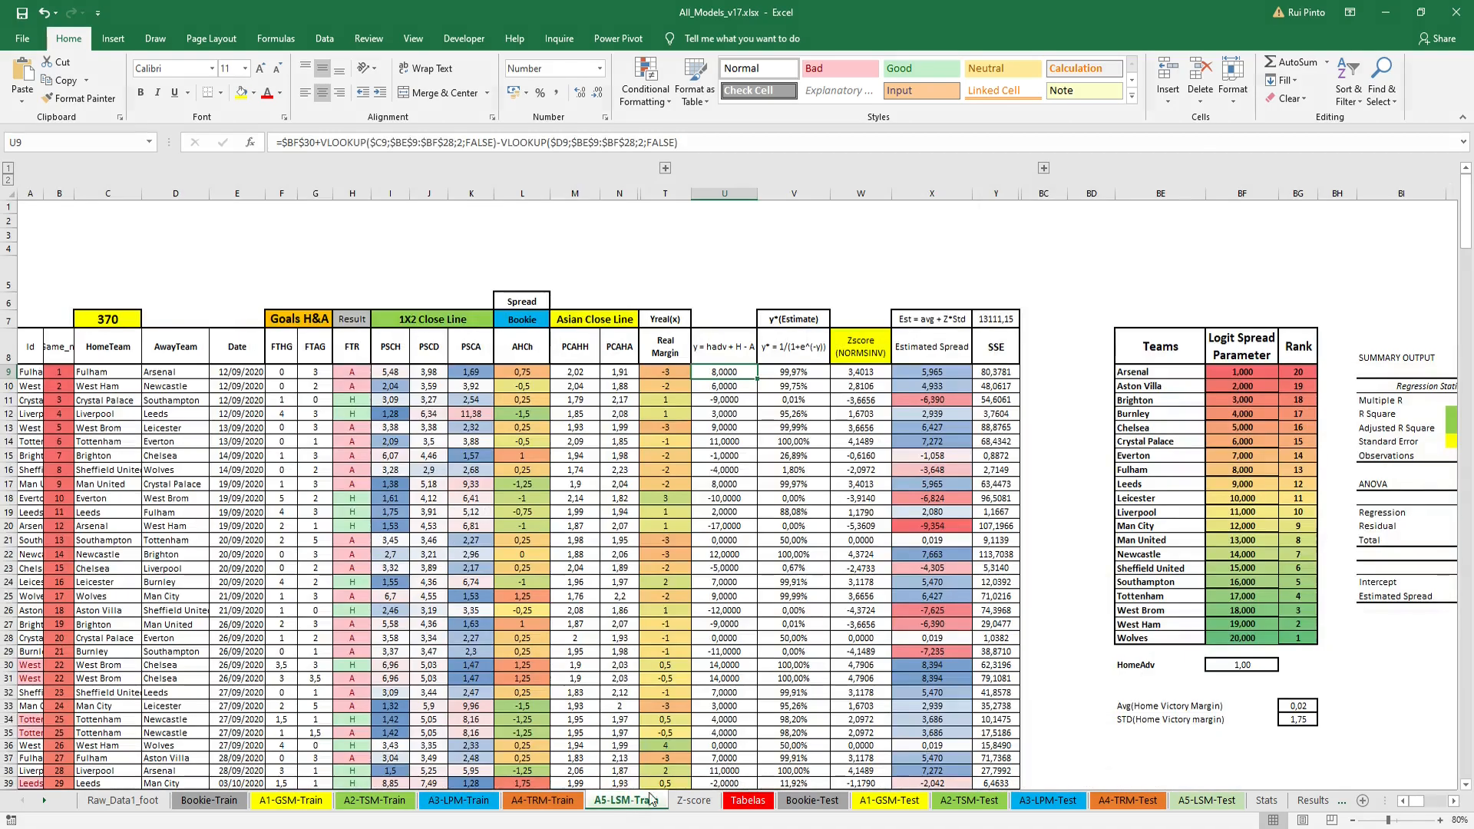
{"action": "left_click", "coordinate": [871, 290]}
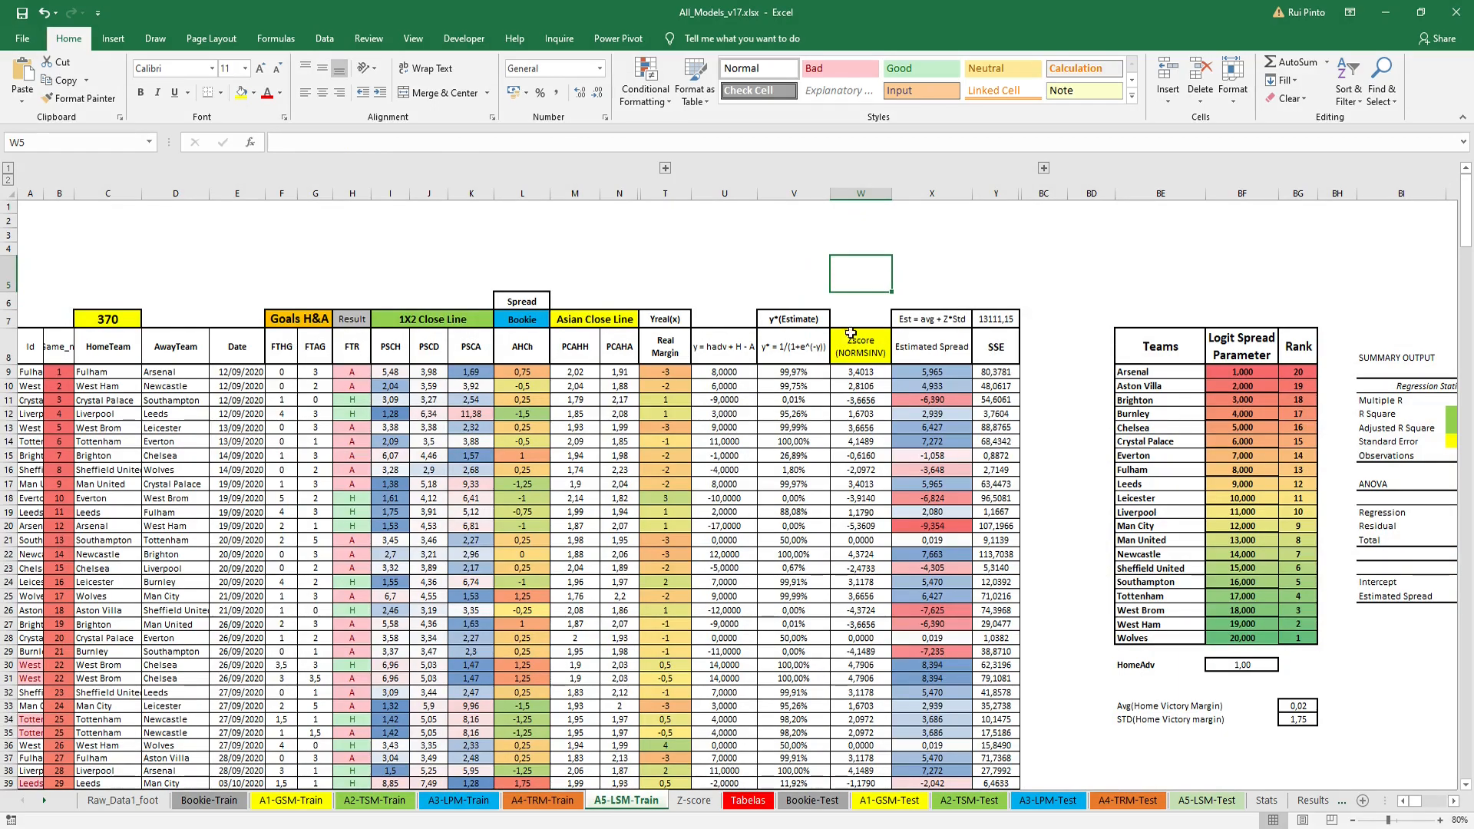
{"action": "left_click", "coordinate": [783, 270]}
{"action": "left_click", "coordinate": [805, 372]}
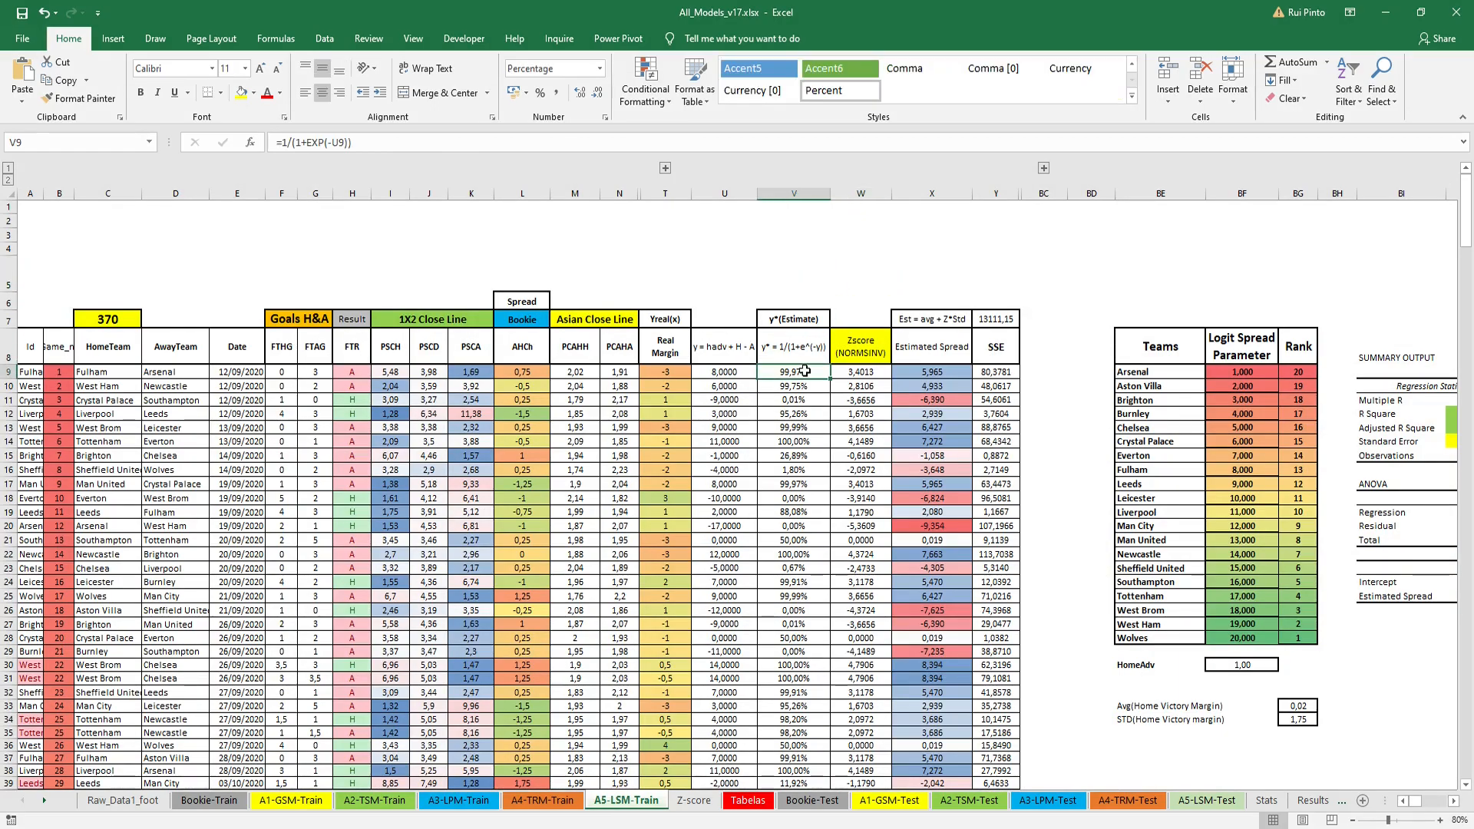
{"action": "left_click", "coordinate": [857, 375]}
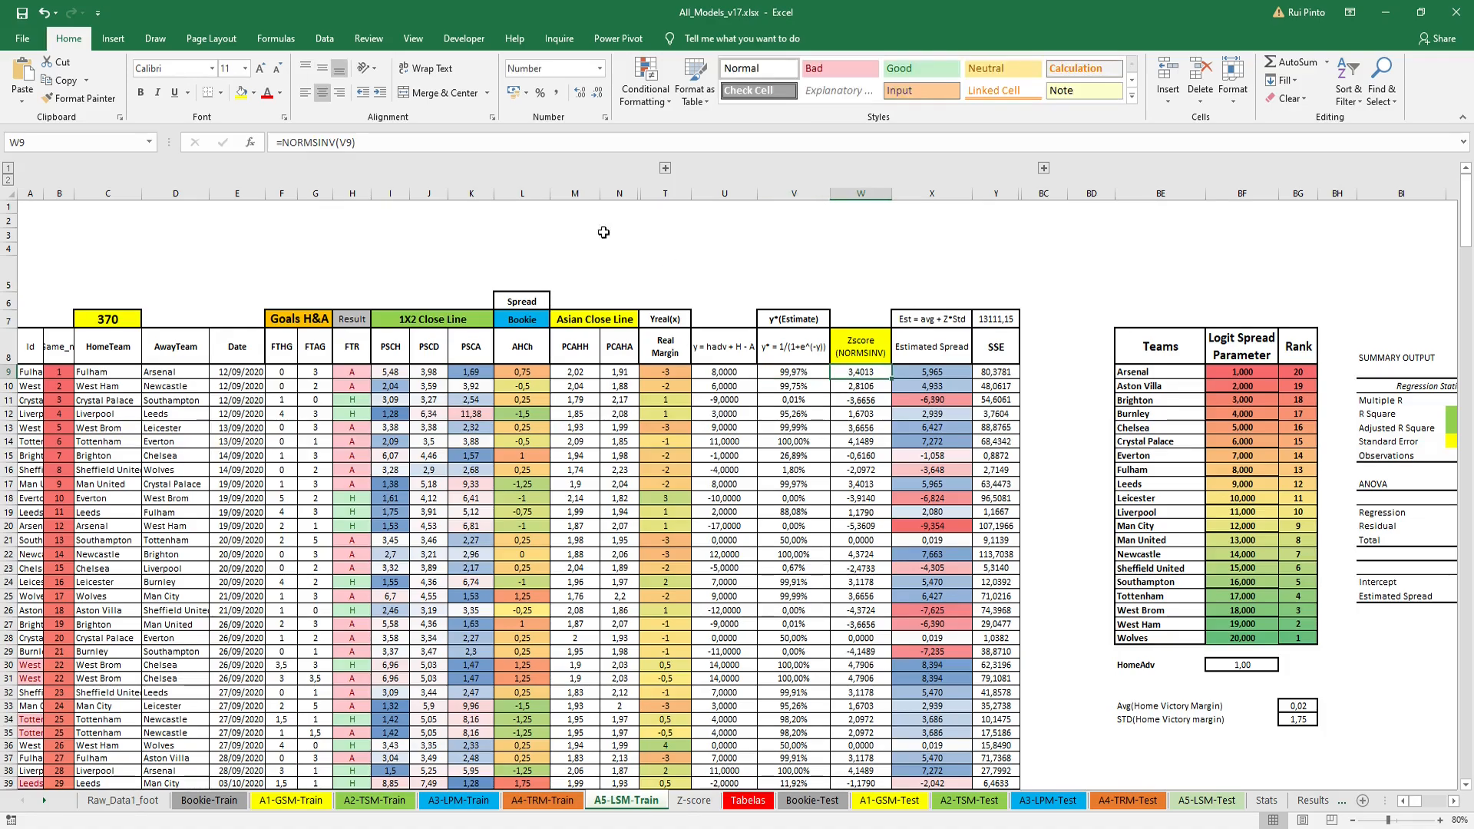
{"action": "left_click_drag", "start_coordinate": [335, 143], "coordinate": [290, 133]}
{"action": "left_click", "coordinate": [319, 142]}
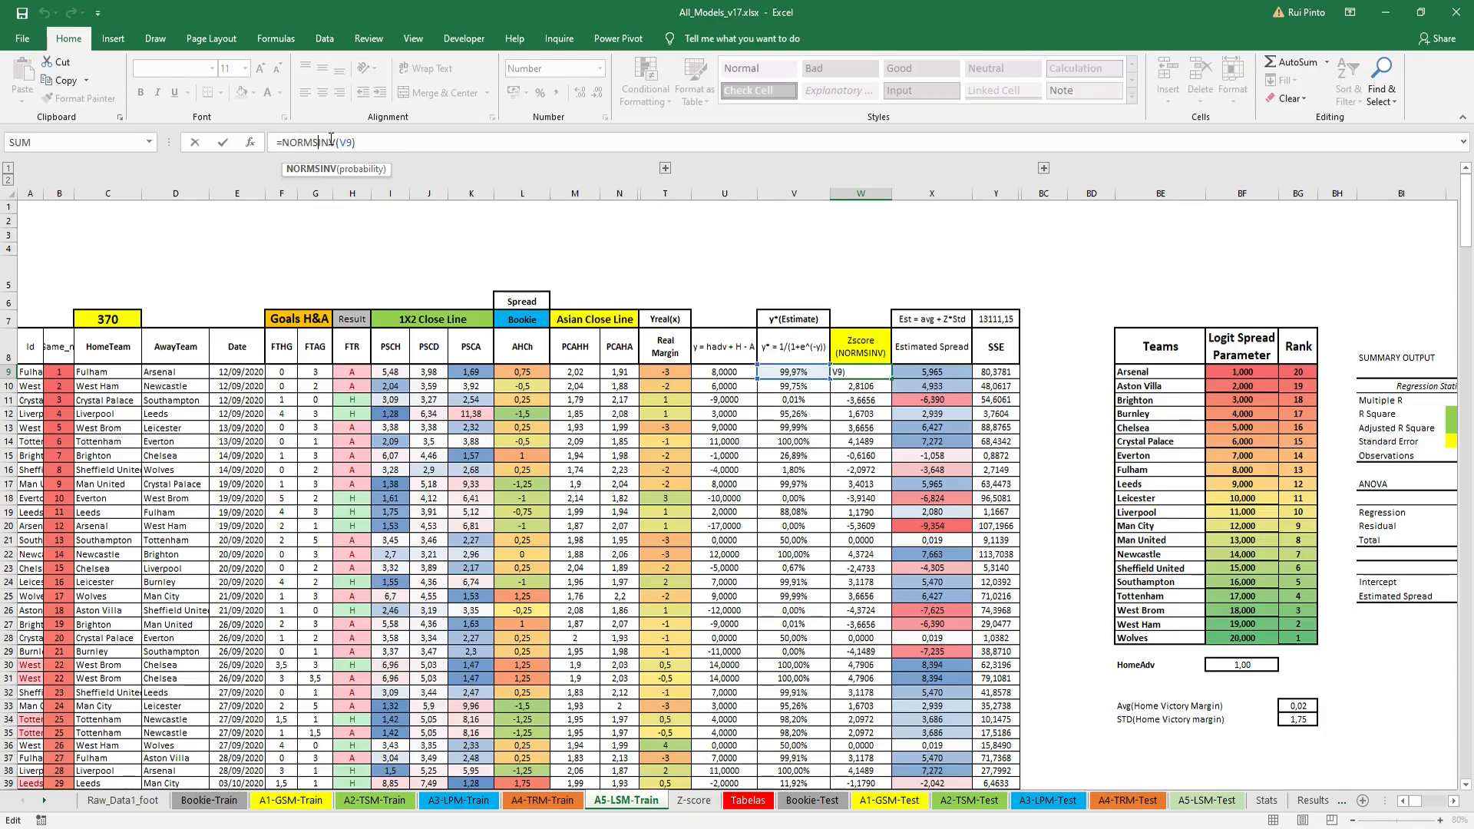
{"action": "key", "text": "Escape"}
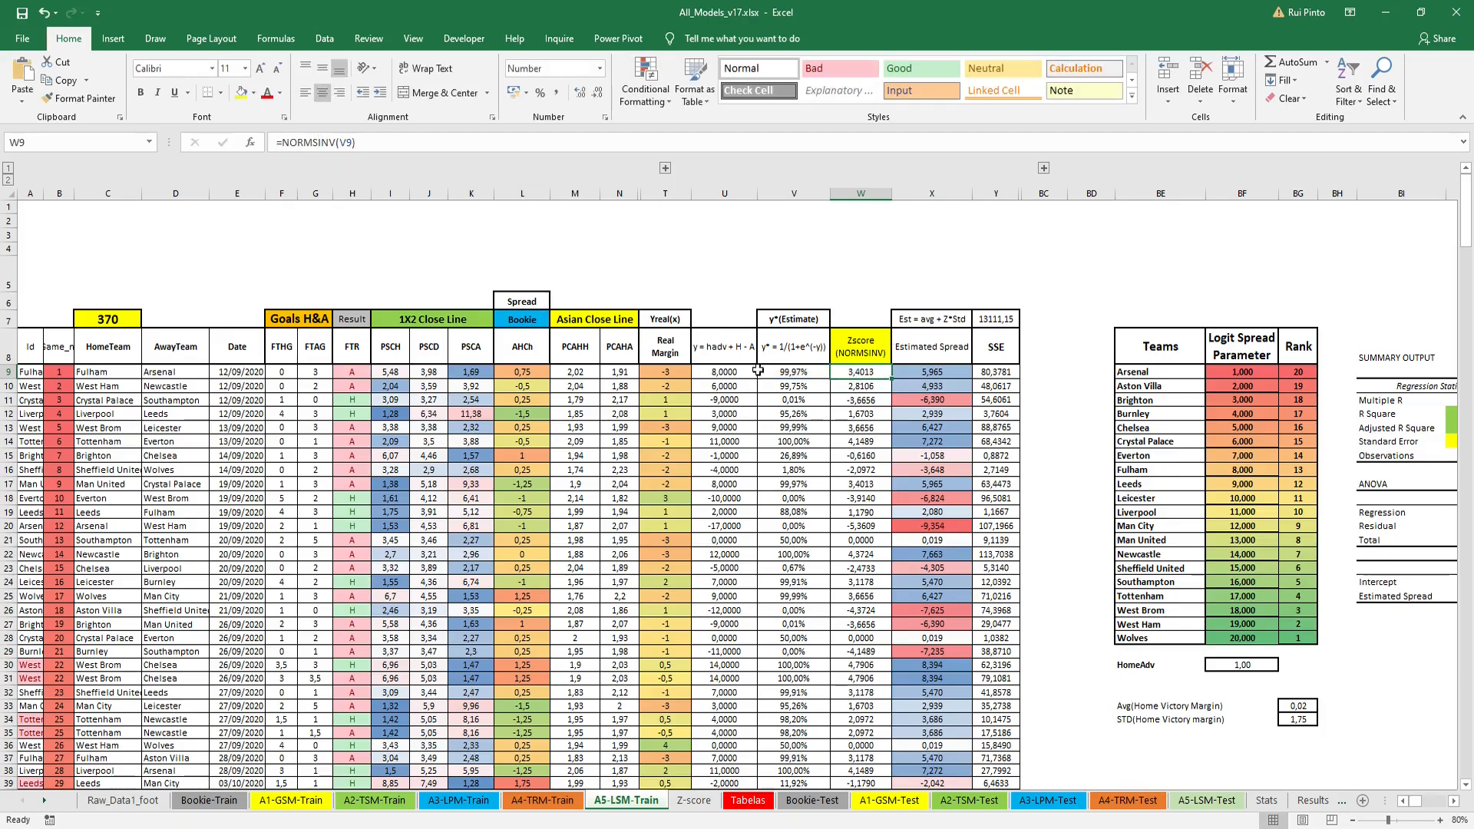
{"action": "left_click", "coordinate": [802, 368]}
{"action": "double_click", "coordinate": [797, 372]}
{"action": "key", "text": "Escape"}
Step: Start a NORMSINV formula in cell V5 to read the function's description, and cancel the entry
{"action": "left_click", "coordinate": [788, 261]}
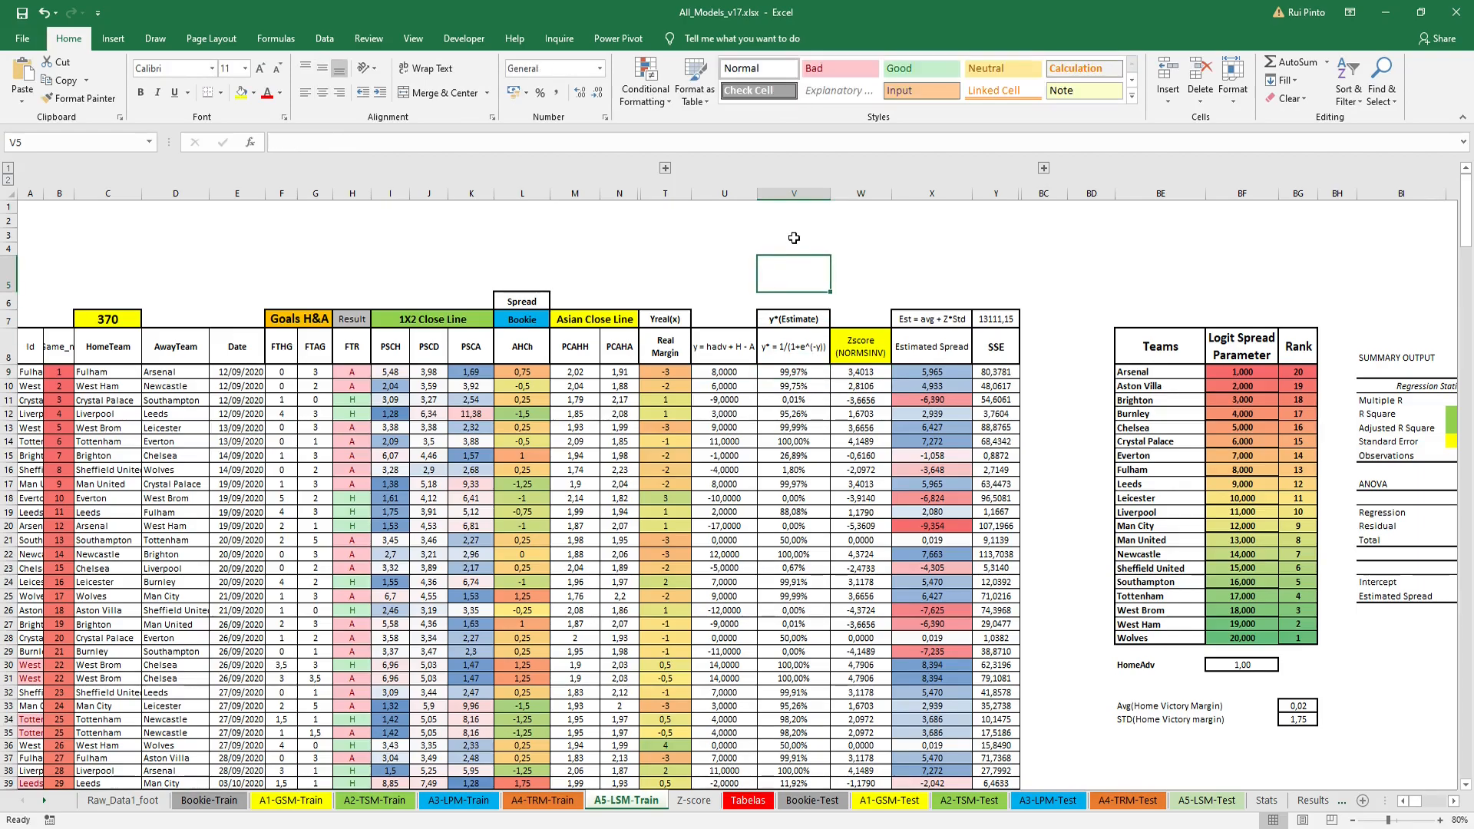
{"action": "type", "text": "=norm"}
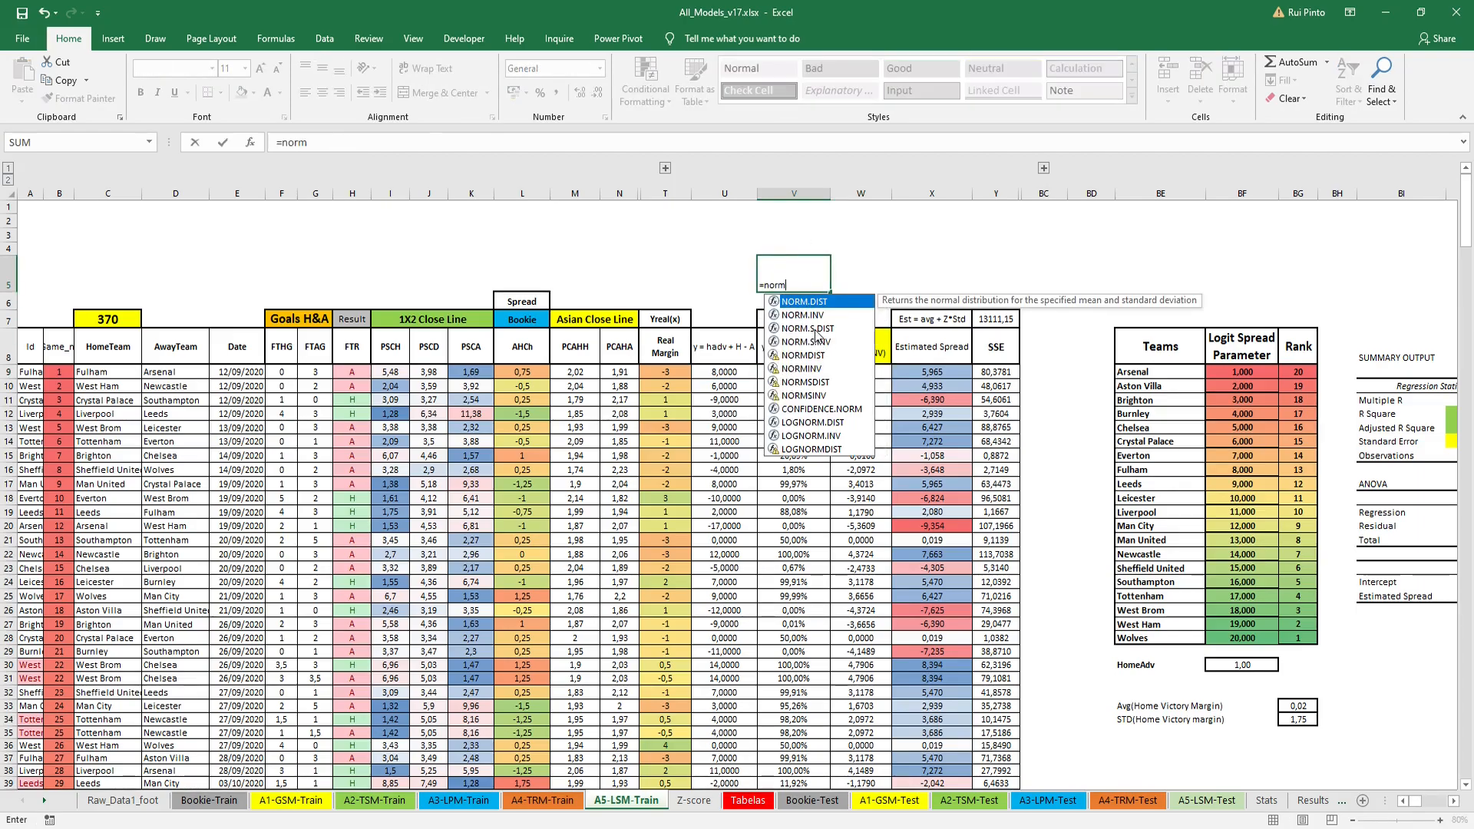
{"action": "type", "text": "s"}
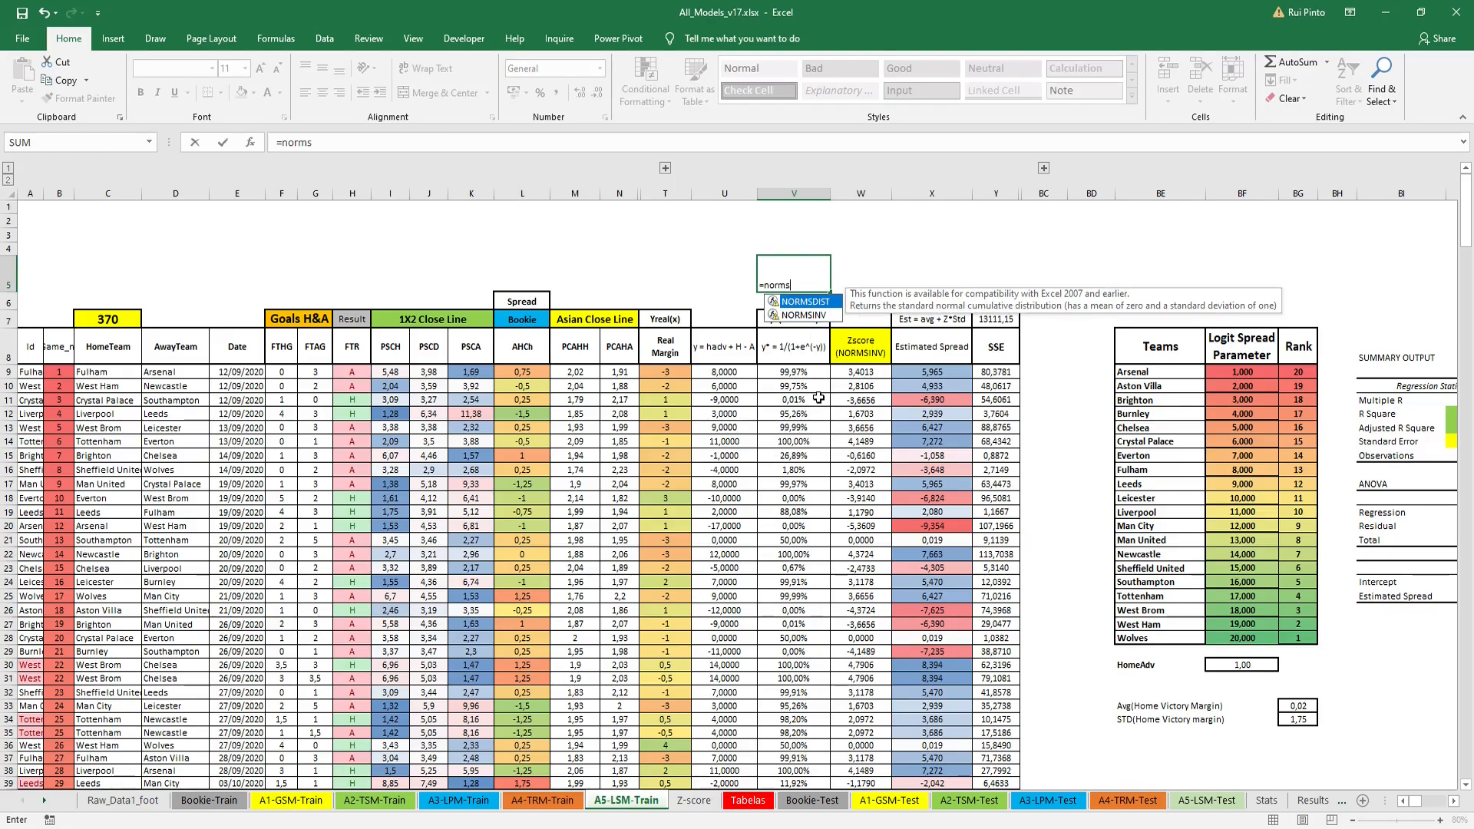
{"action": "left_click", "coordinate": [820, 315]}
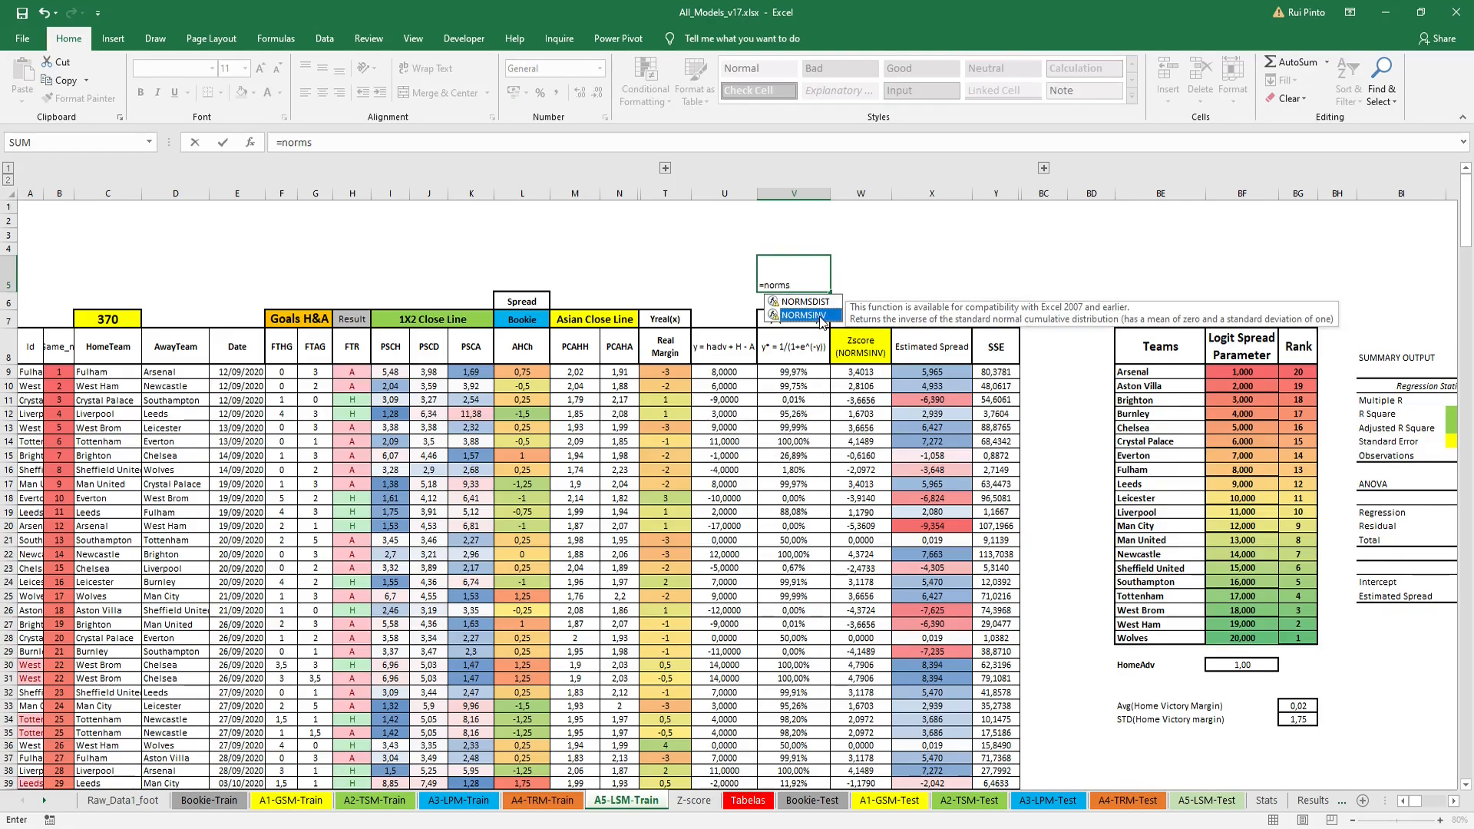
{"action": "double_click", "coordinate": [821, 315]}
{"action": "left_click", "coordinate": [377, 139]}
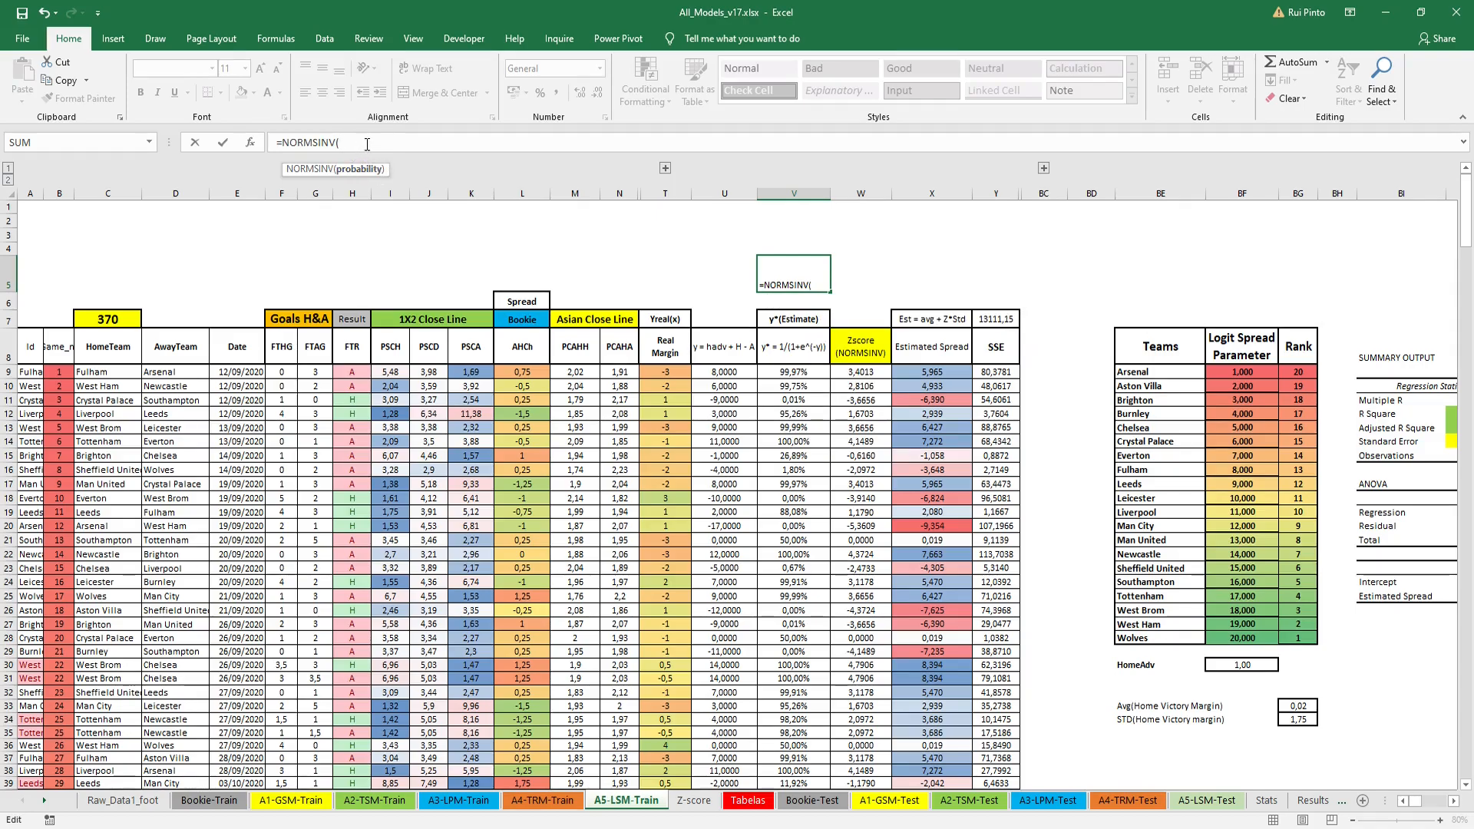
{"action": "key", "text": "BackSpace"}
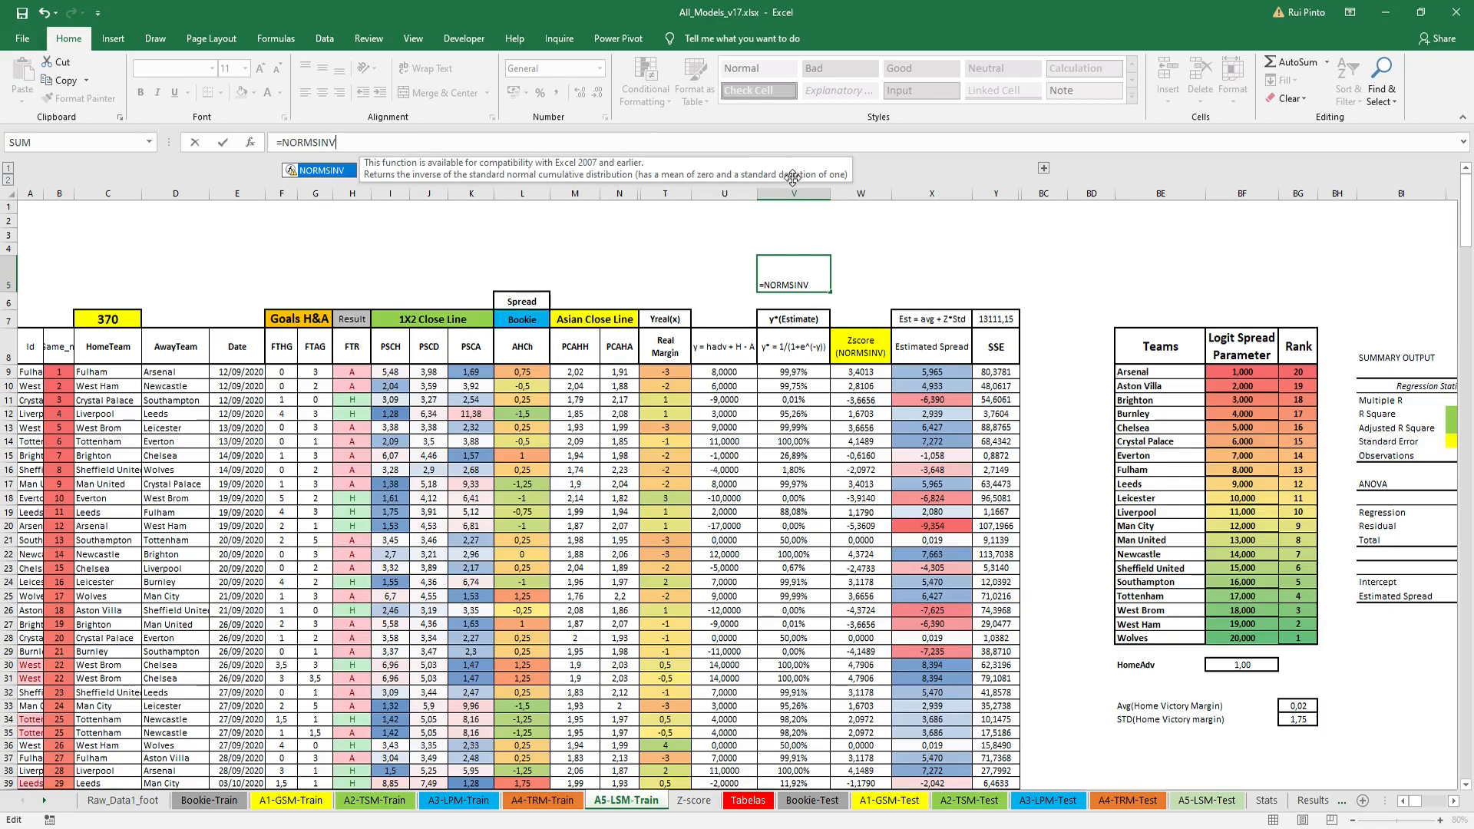
{"action": "key", "text": "Escape"}
{"action": "key", "text": "Escape"}
Step: Recheck the Zscore formula in W9, and examine the normal distribution chart on the Z-score sheet
{"action": "left_click", "coordinate": [848, 265]}
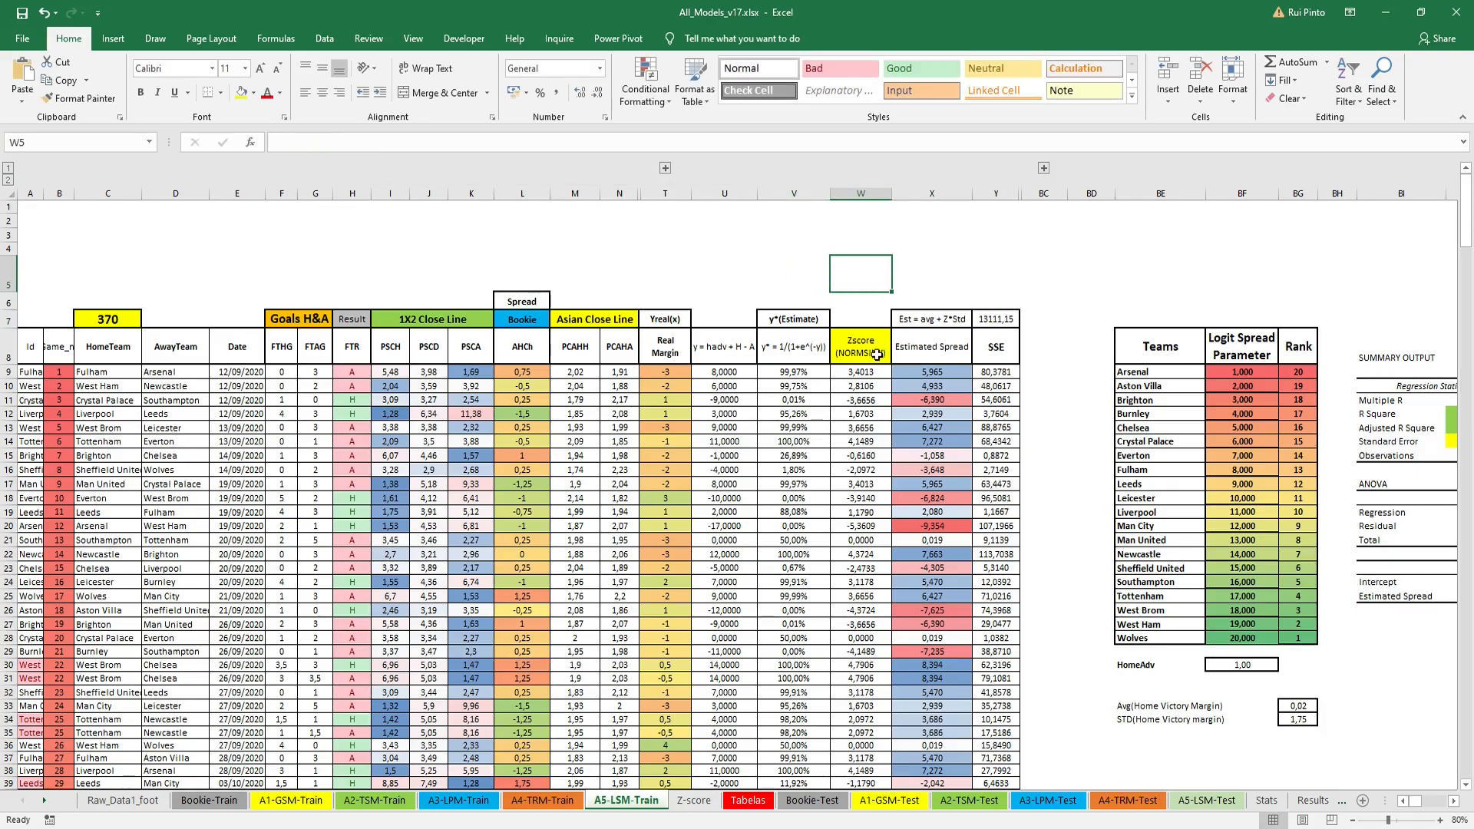
{"action": "left_click", "coordinate": [873, 367]}
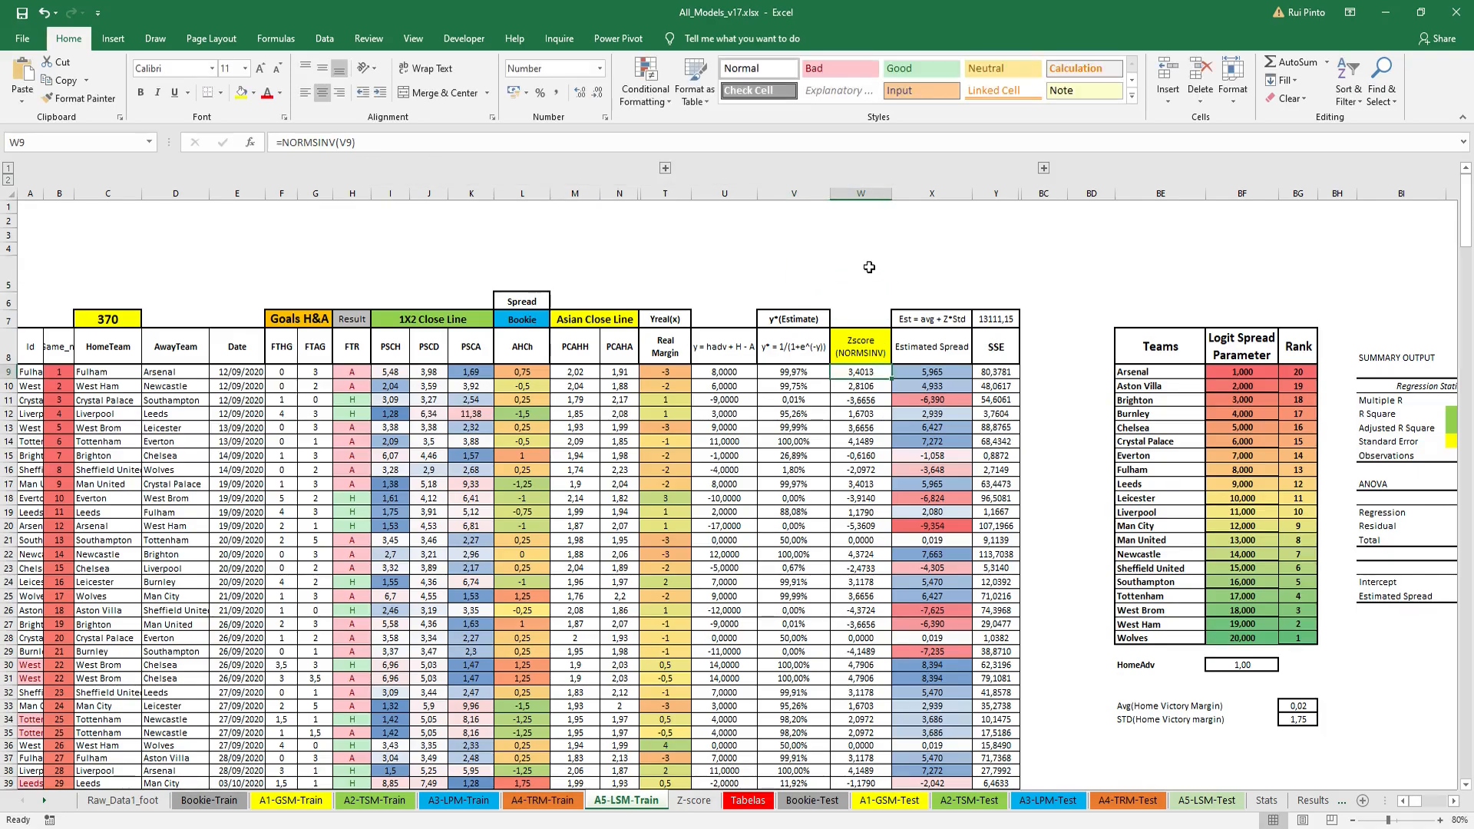
{"action": "left_click", "coordinate": [854, 278]}
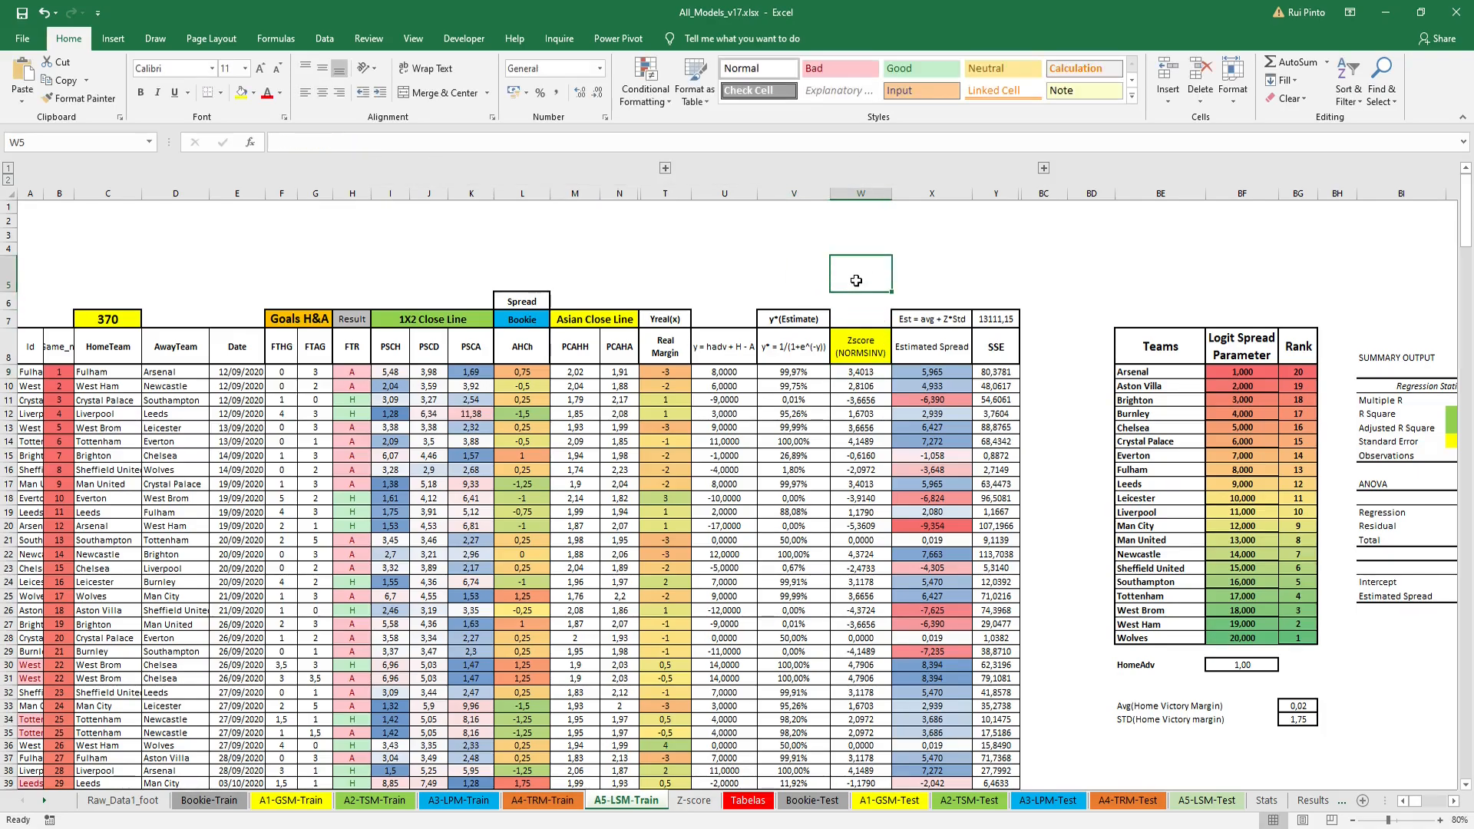
{"action": "left_click", "coordinate": [716, 801]}
{"action": "left_click", "coordinate": [1016, 371]}
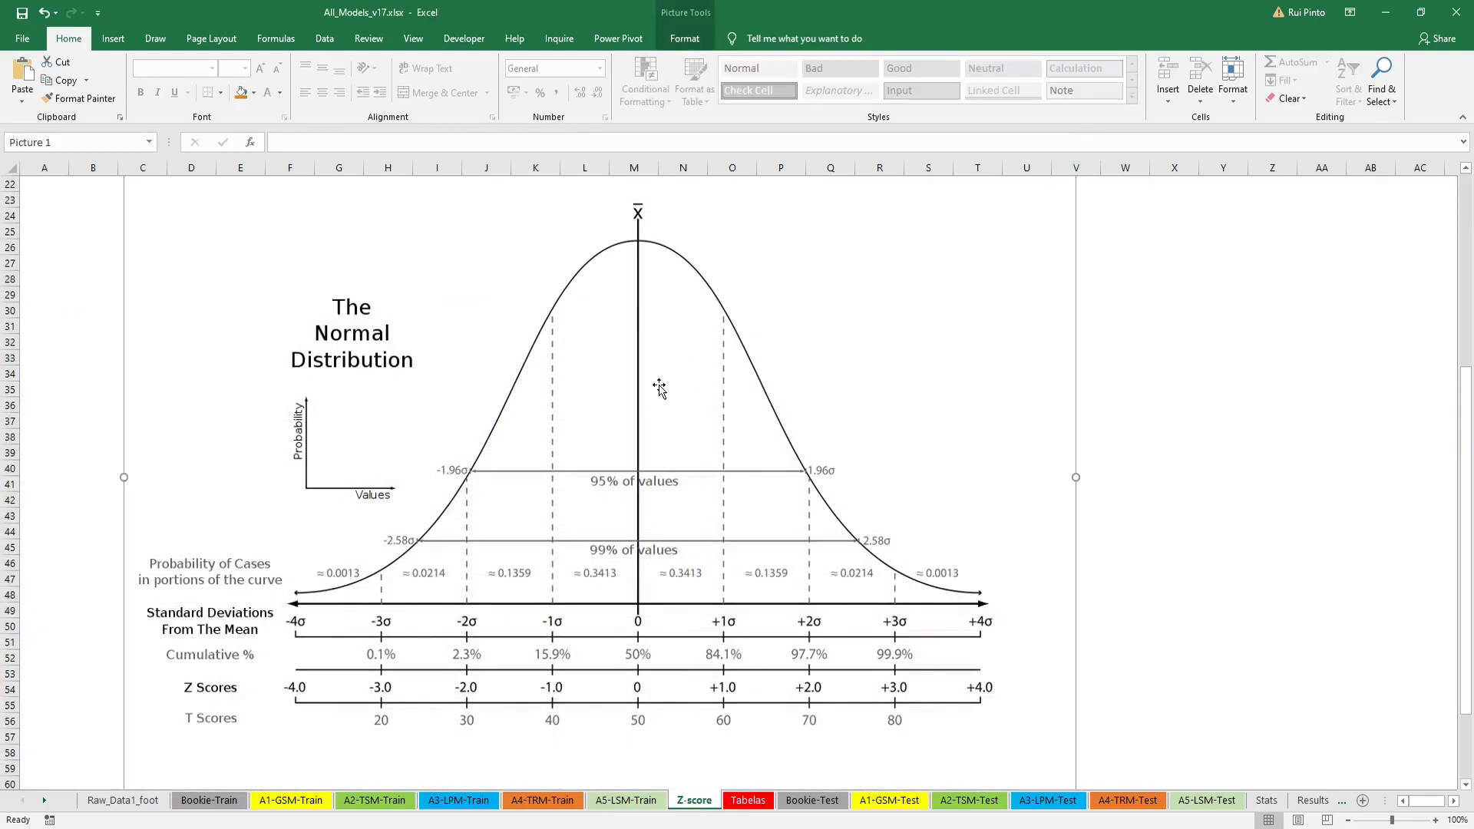
{"action": "left_click", "coordinate": [1221, 374]}
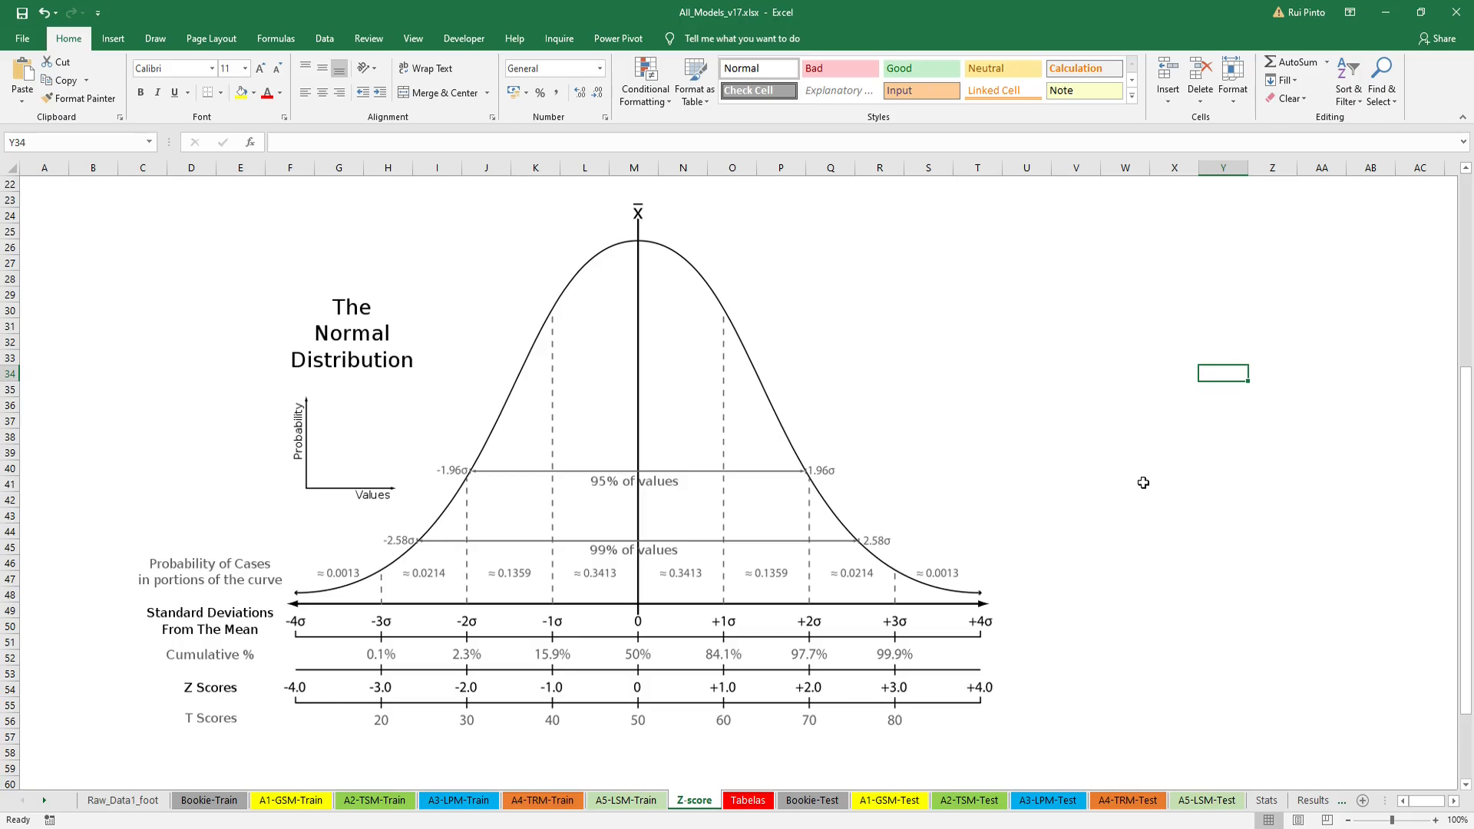
Step: Return to the A5-LSM-Train sheet and review the Zscore formula in W9 and the estimated spread equation in X7
{"action": "left_click", "coordinate": [1075, 445]}
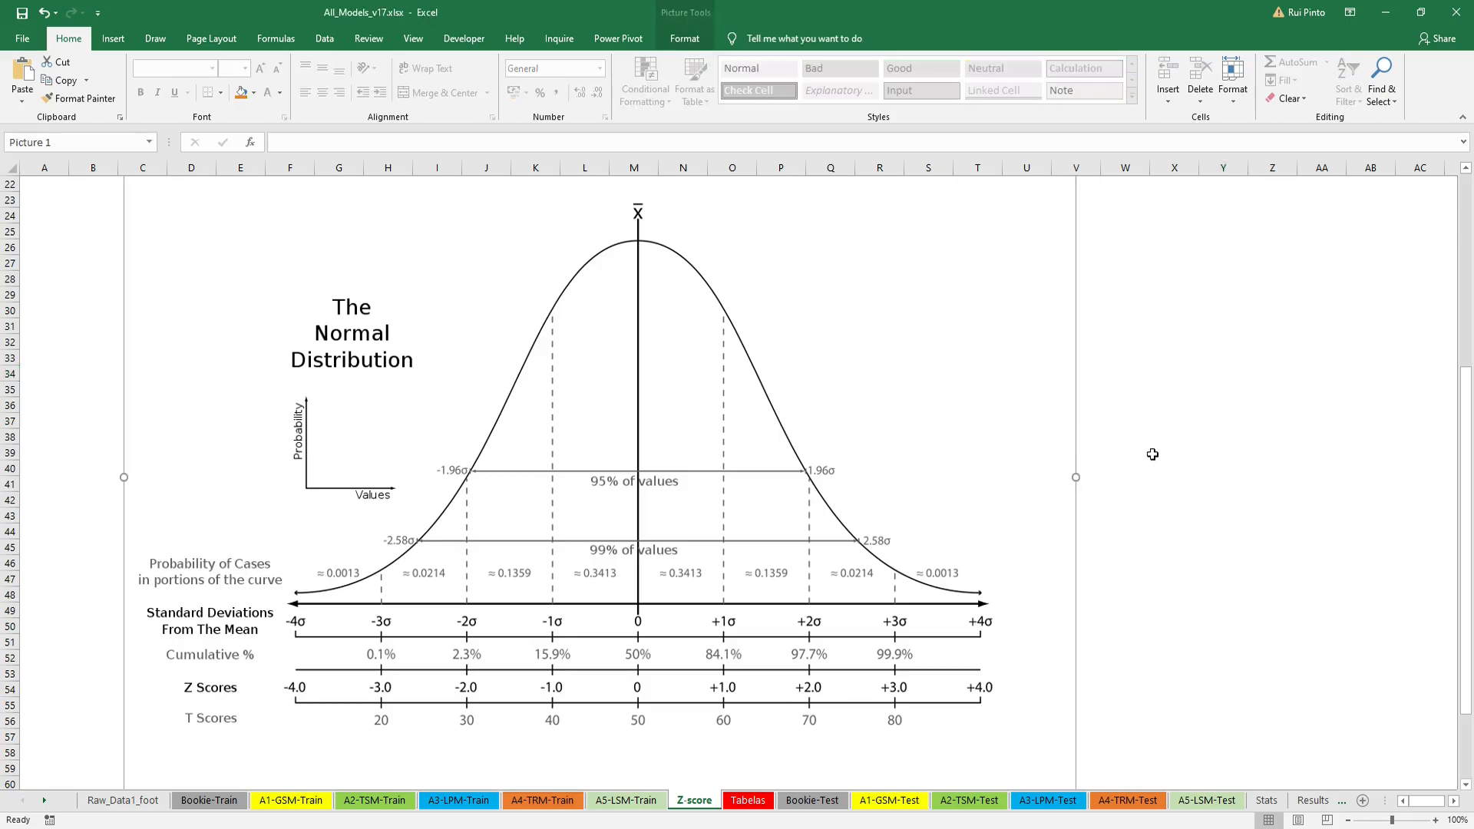
{"action": "left_click", "coordinate": [1160, 473]}
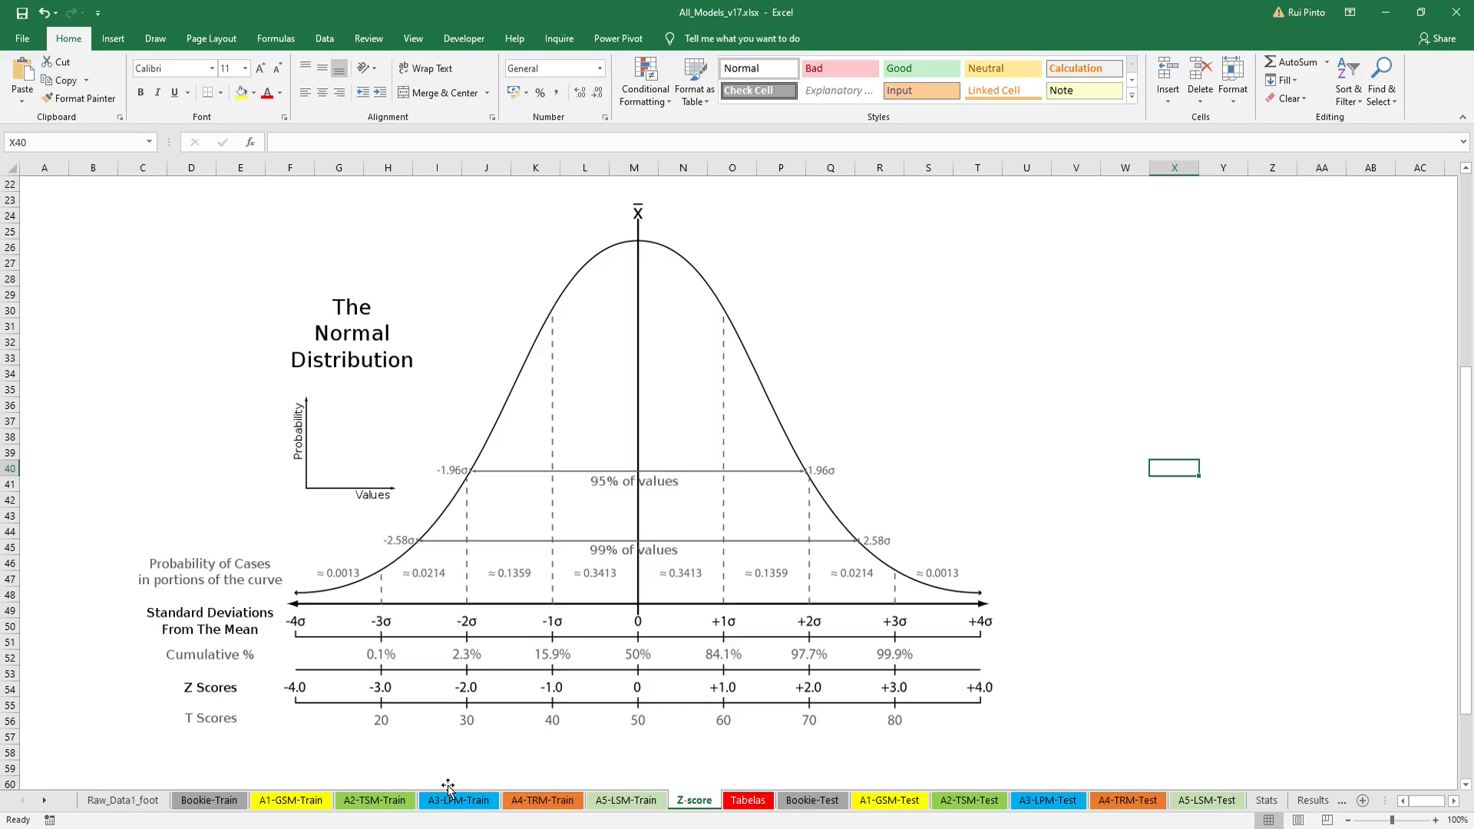
{"action": "left_click", "coordinate": [636, 802]}
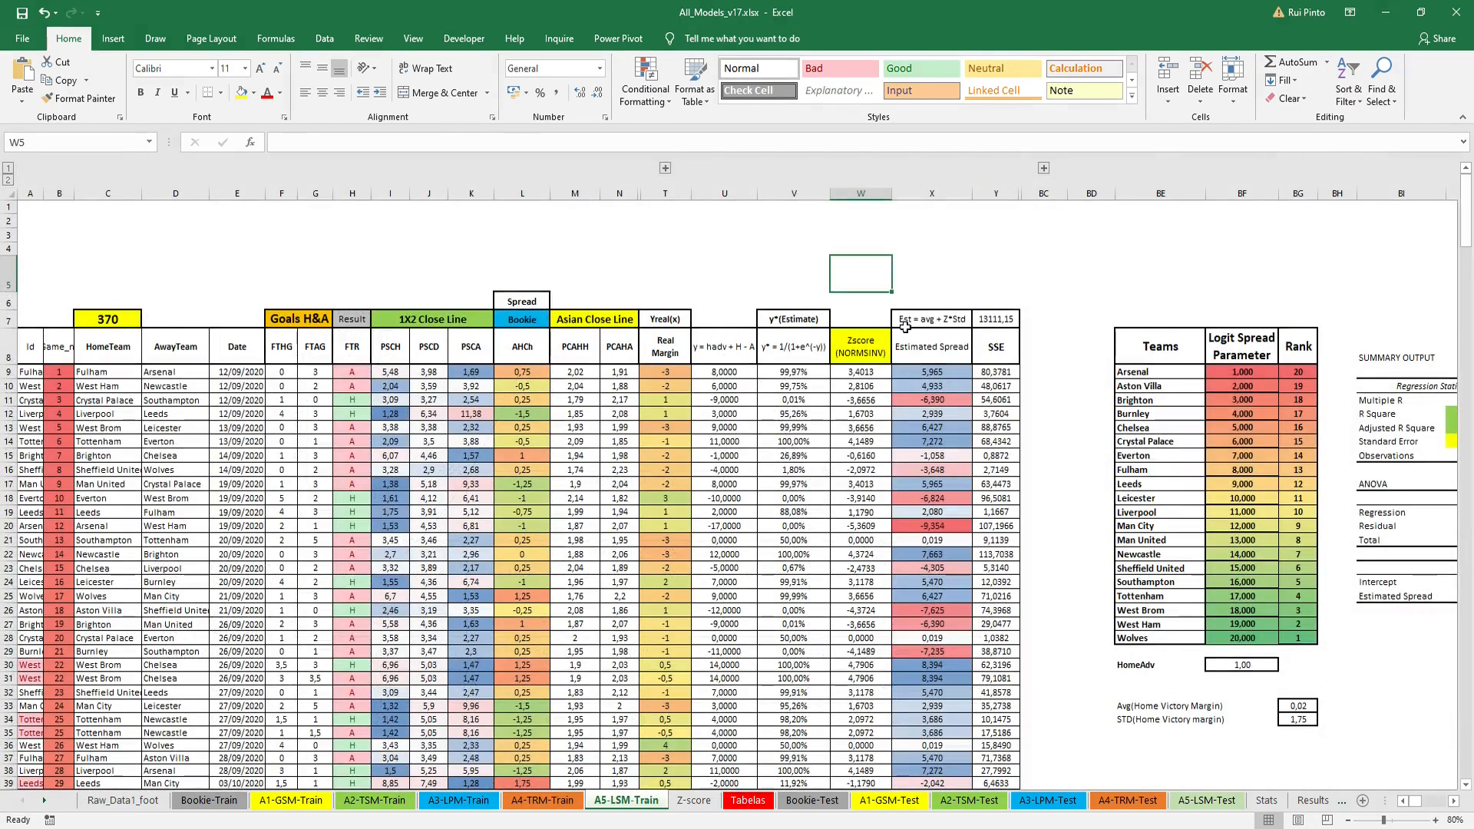
{"action": "left_click", "coordinate": [869, 371]}
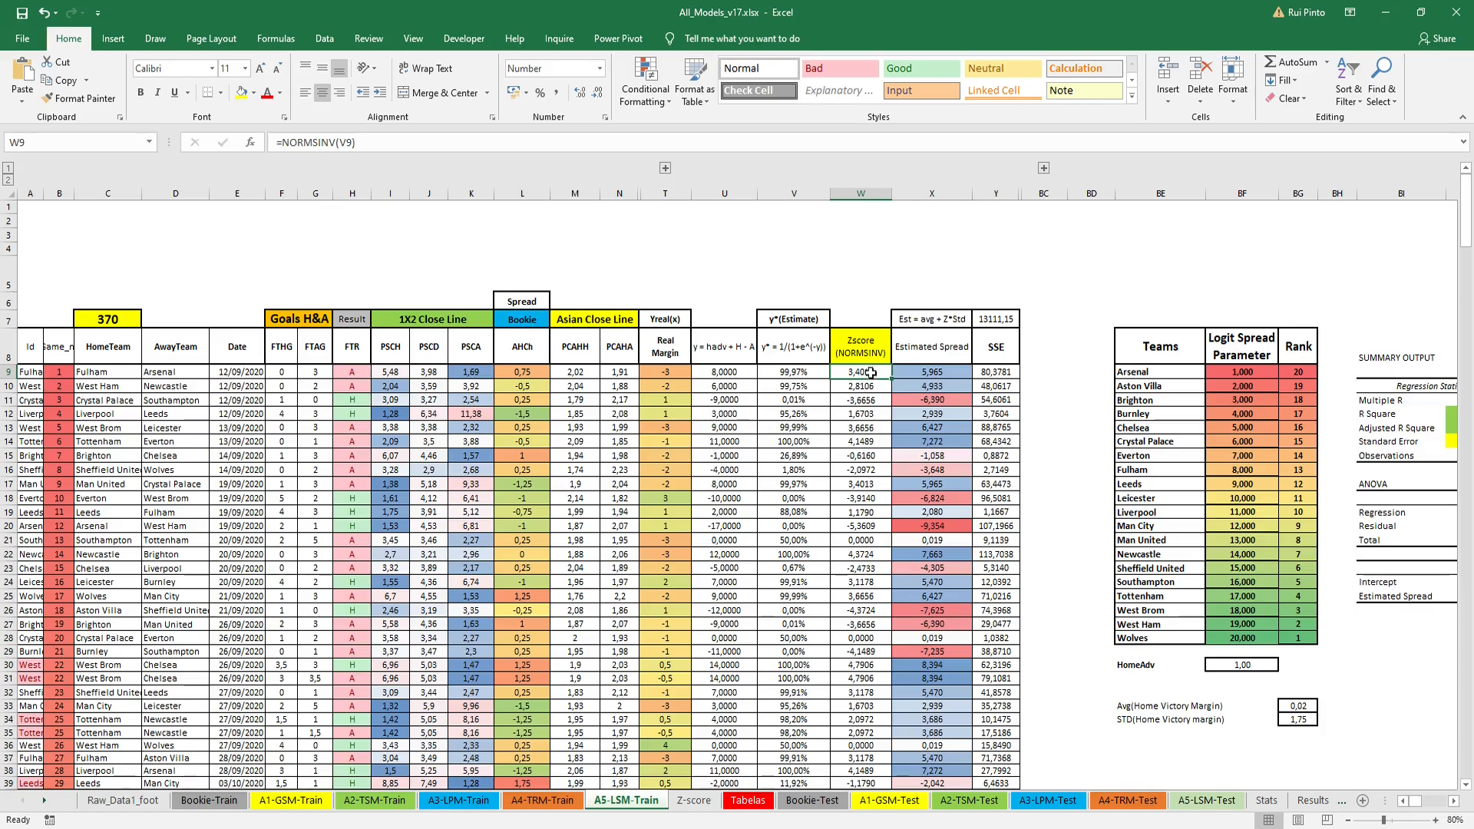
{"action": "left_click", "coordinate": [931, 317]}
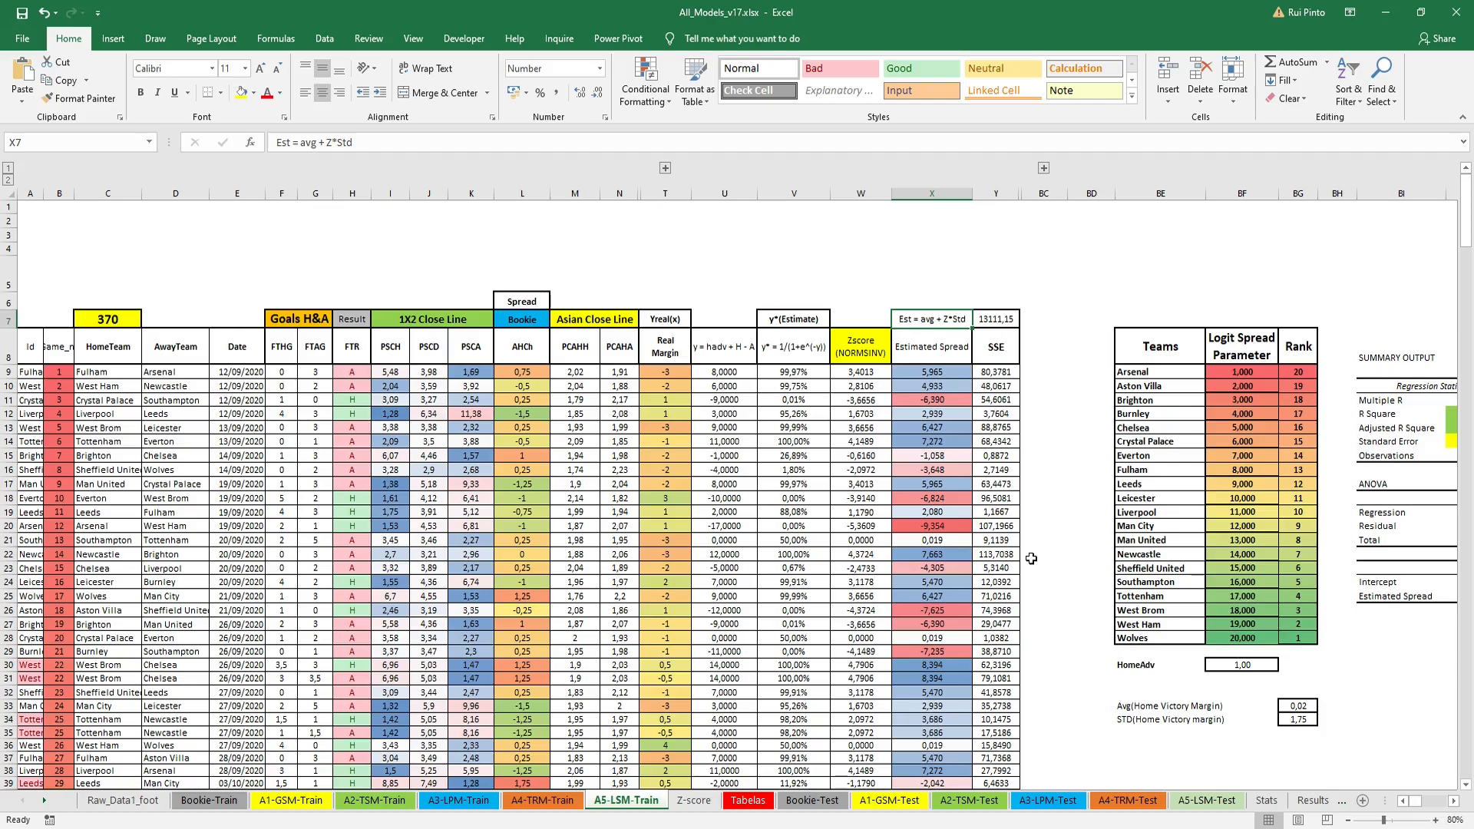
Step: Inspect the home victory margin average and standard deviation formulas in BG33 and BG34, leaving both unedited
{"action": "double_click", "coordinate": [1299, 705]}
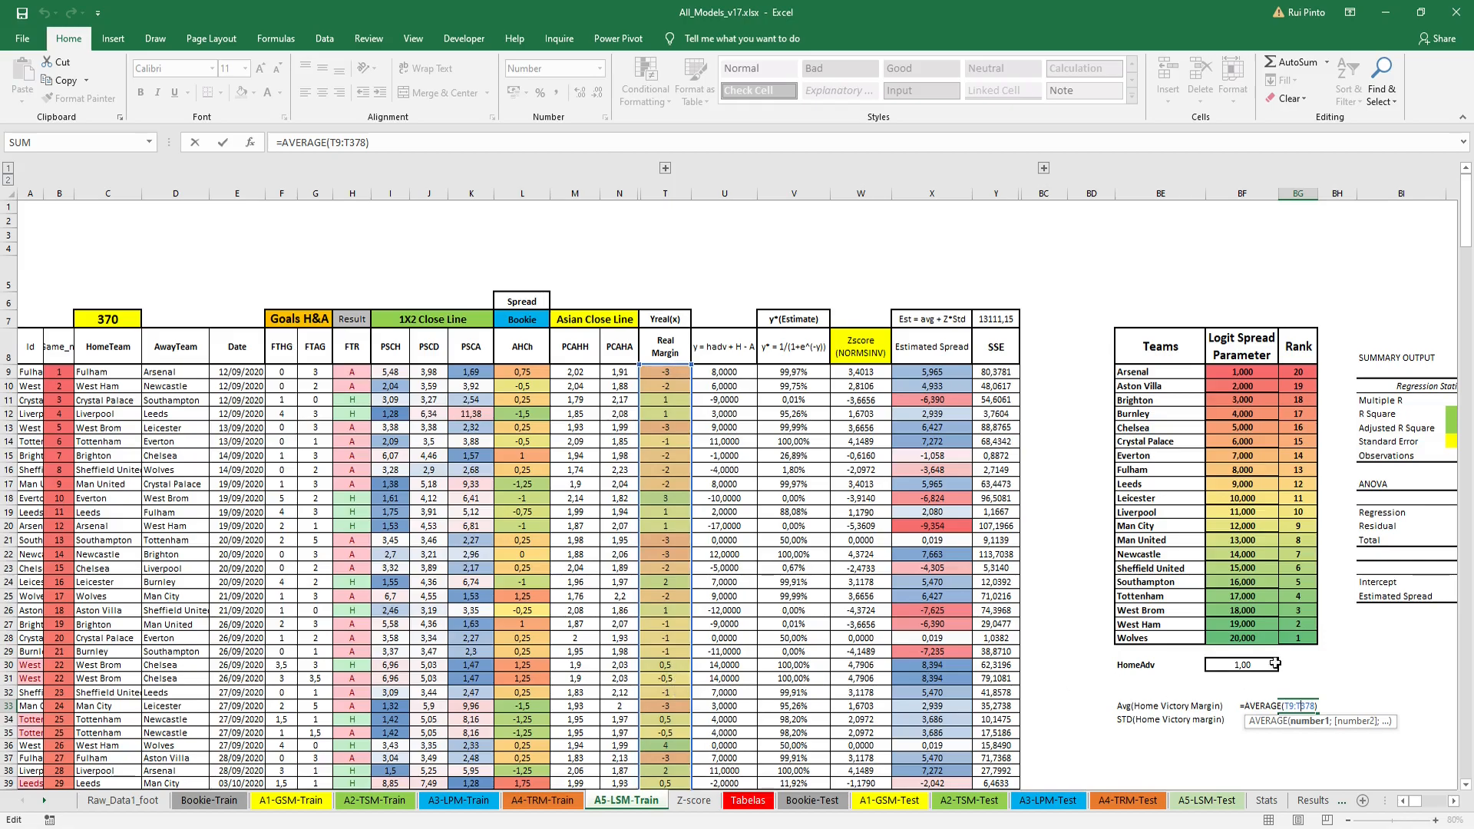
{"action": "key", "text": "Escape"}
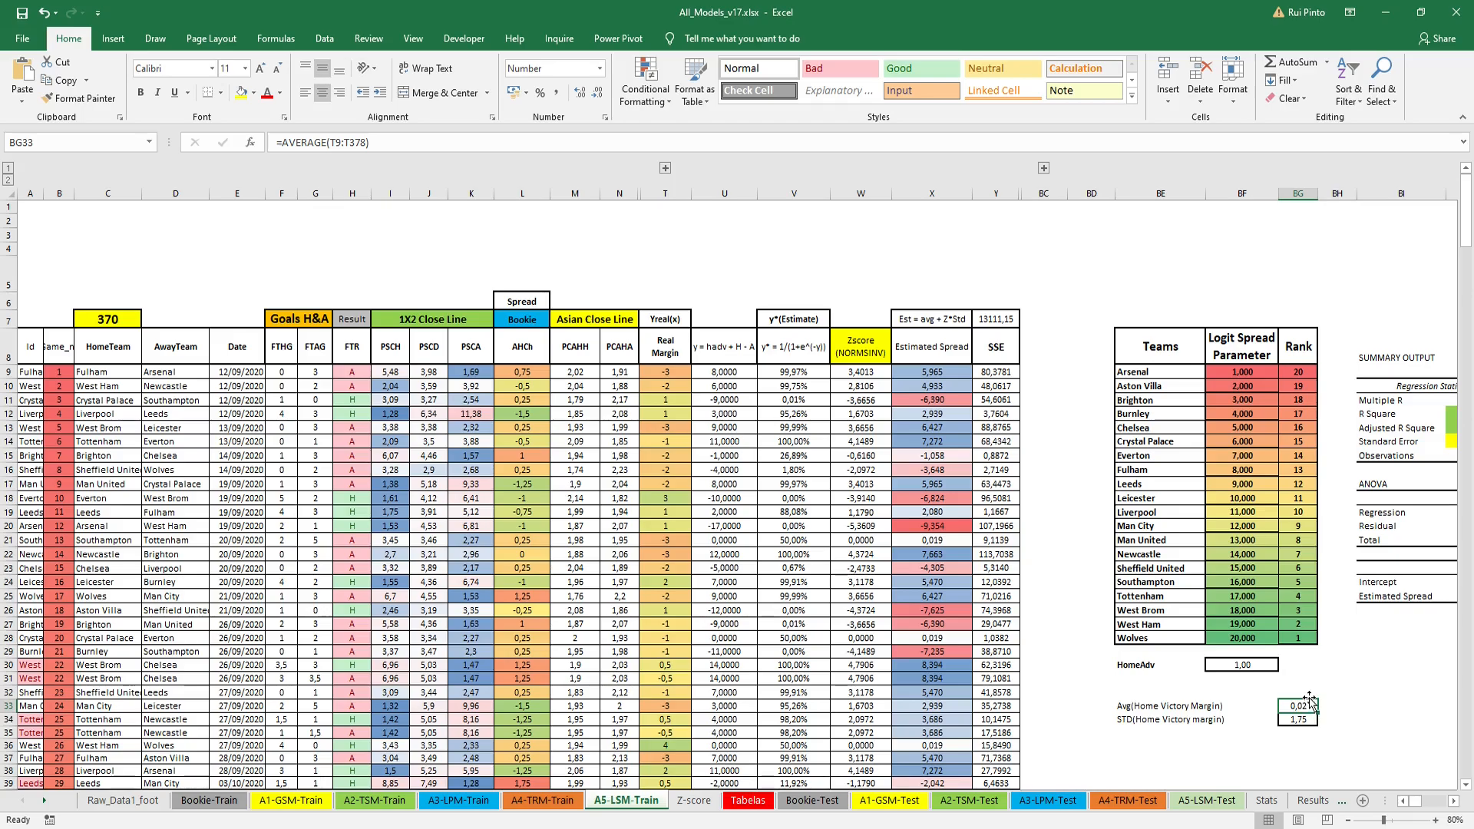
{"action": "double_click", "coordinate": [1309, 721]}
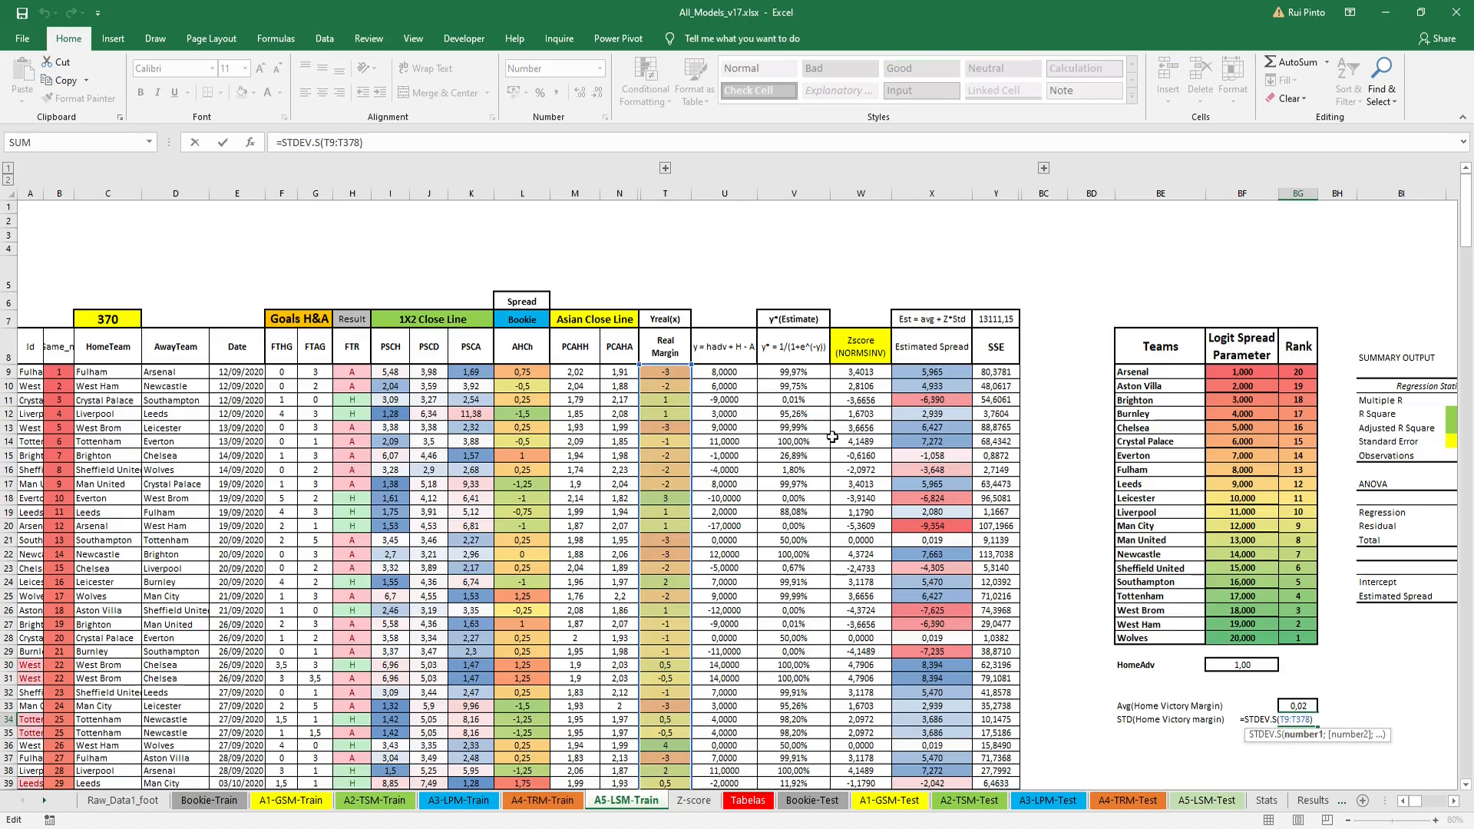
{"action": "key", "text": "Escape"}
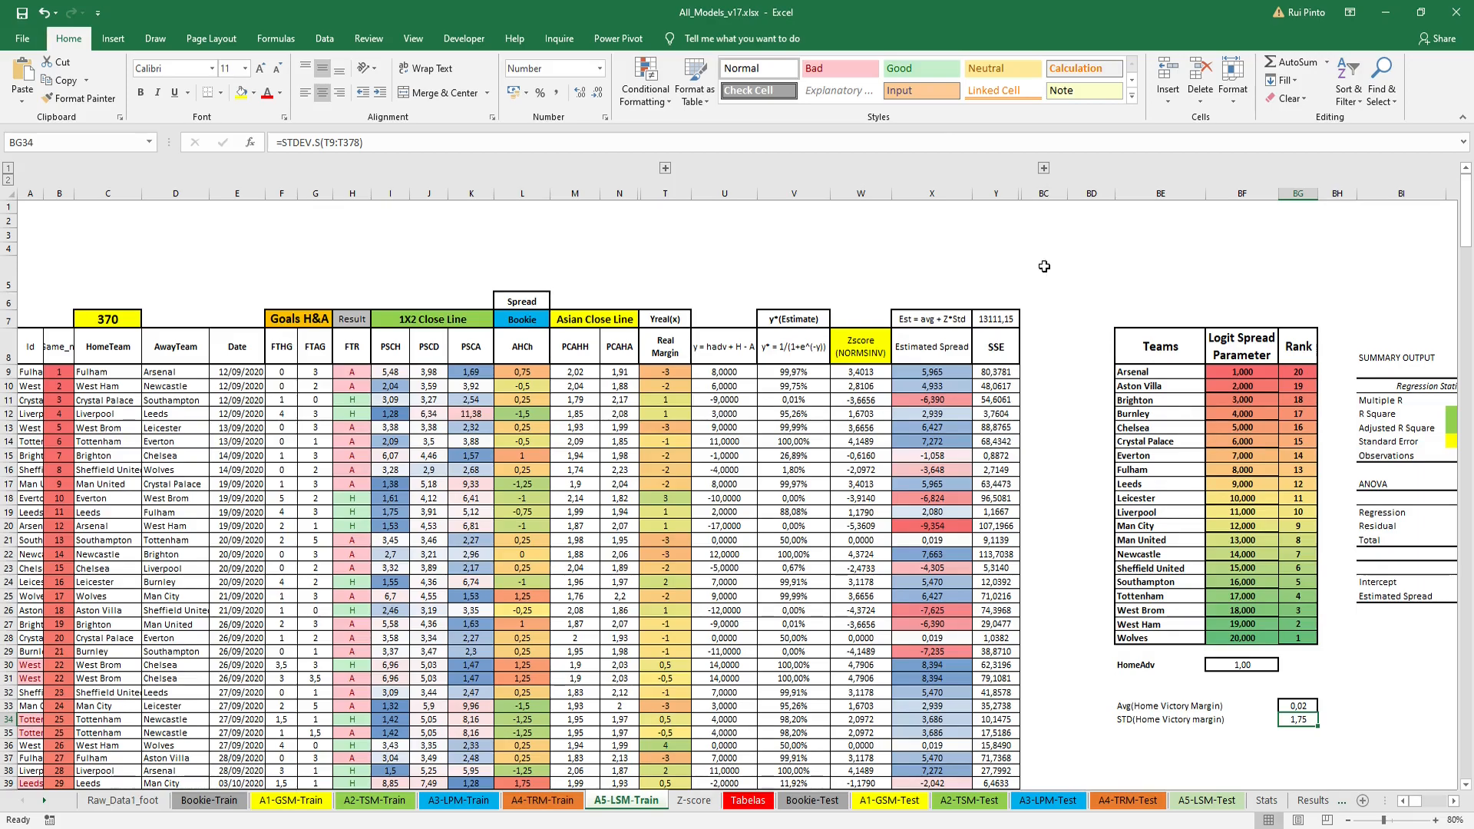
{"action": "left_click", "coordinate": [990, 252]}
Step: Inspect the Estimated Spread formula in X9 without editing it
{"action": "left_click", "coordinate": [952, 373]}
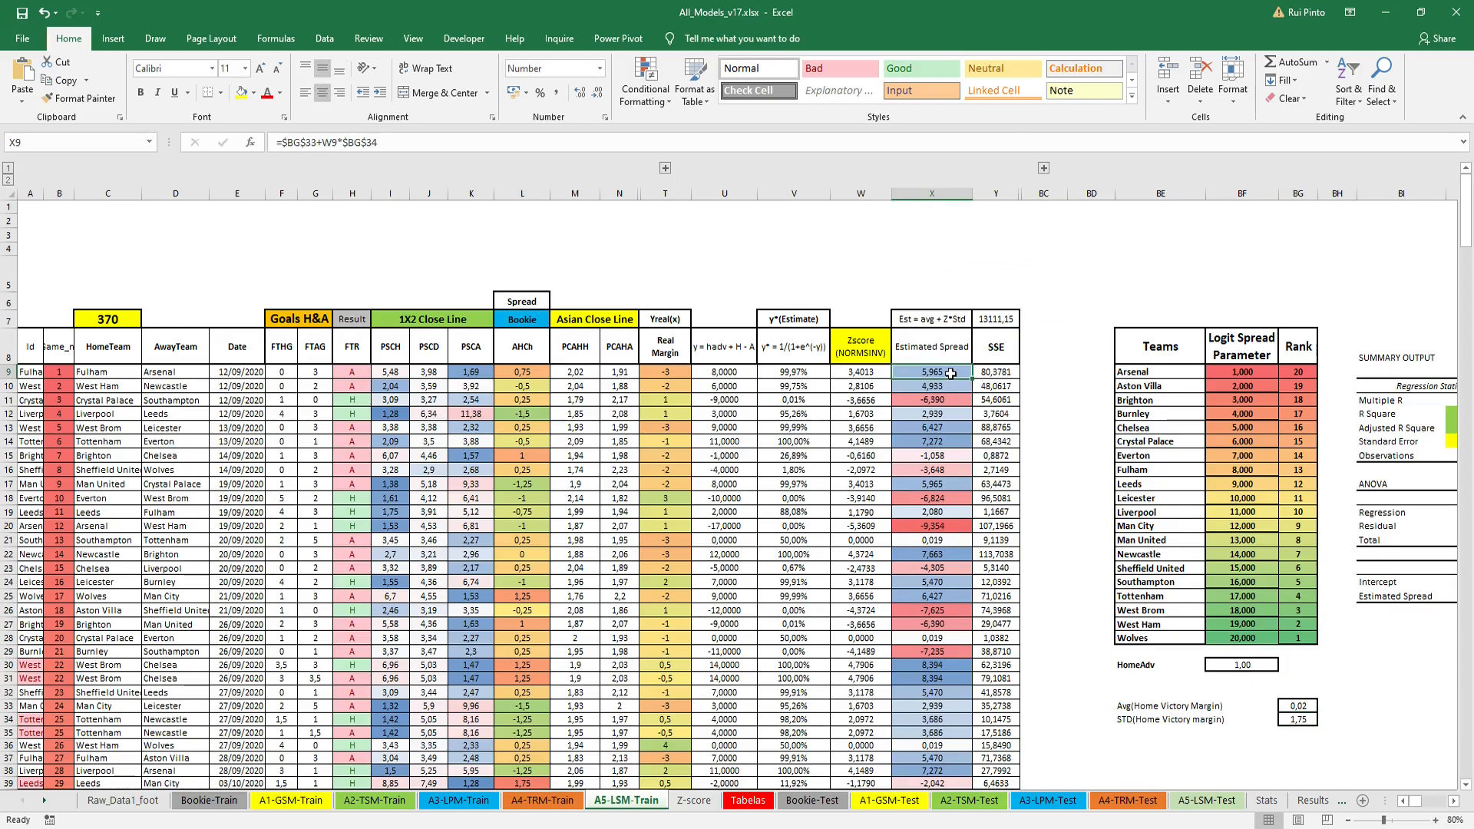
{"action": "double_click", "coordinate": [952, 373]}
{"action": "key", "text": "Escape"}
Step: Trace the SSE formula in Y9 to its Real Margin and Estimated Spread inputs, and check the SSE total formula in Y7
{"action": "left_click", "coordinate": [997, 371]}
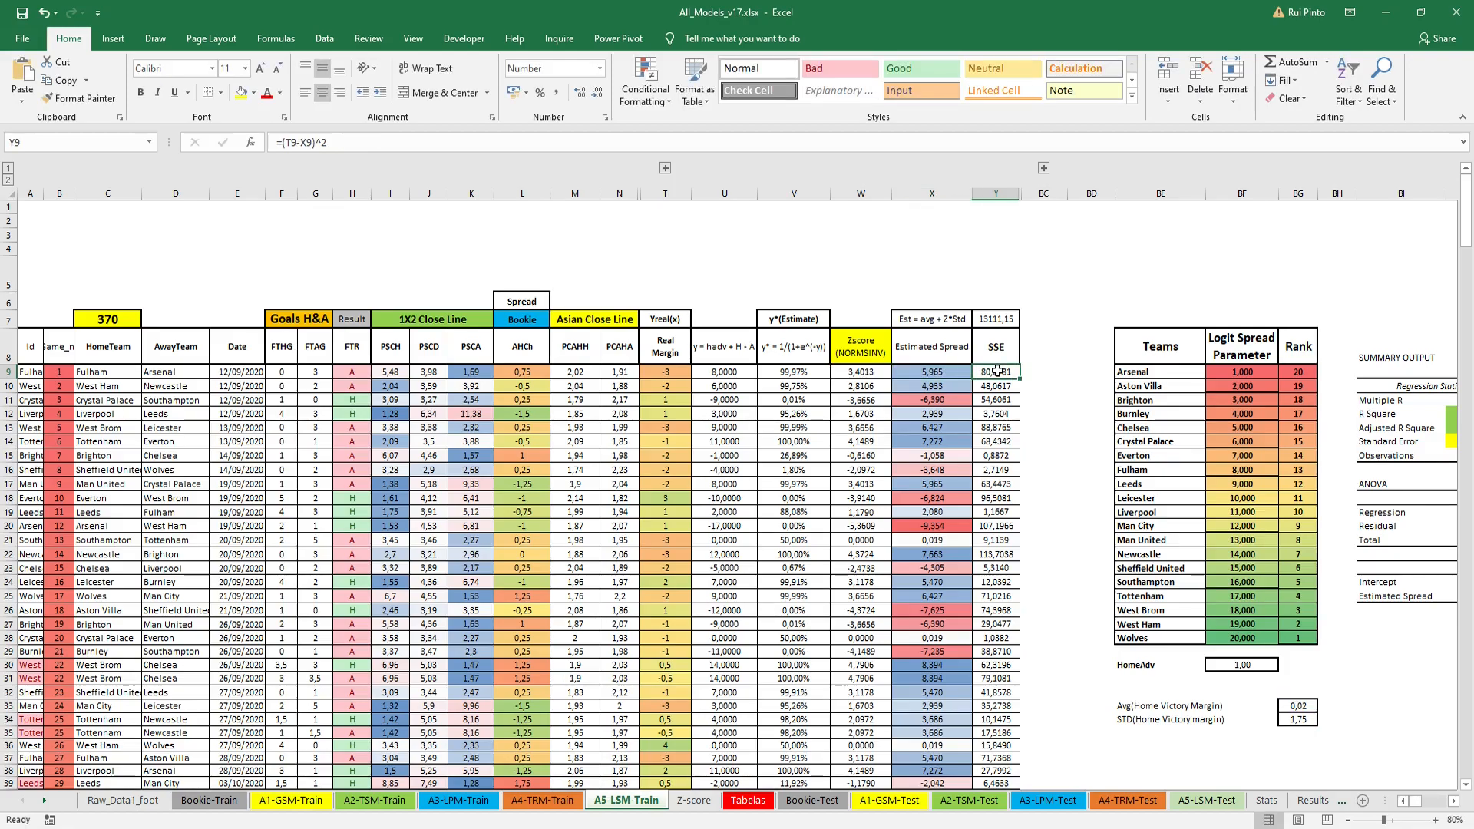
{"action": "left_click", "coordinate": [674, 372]}
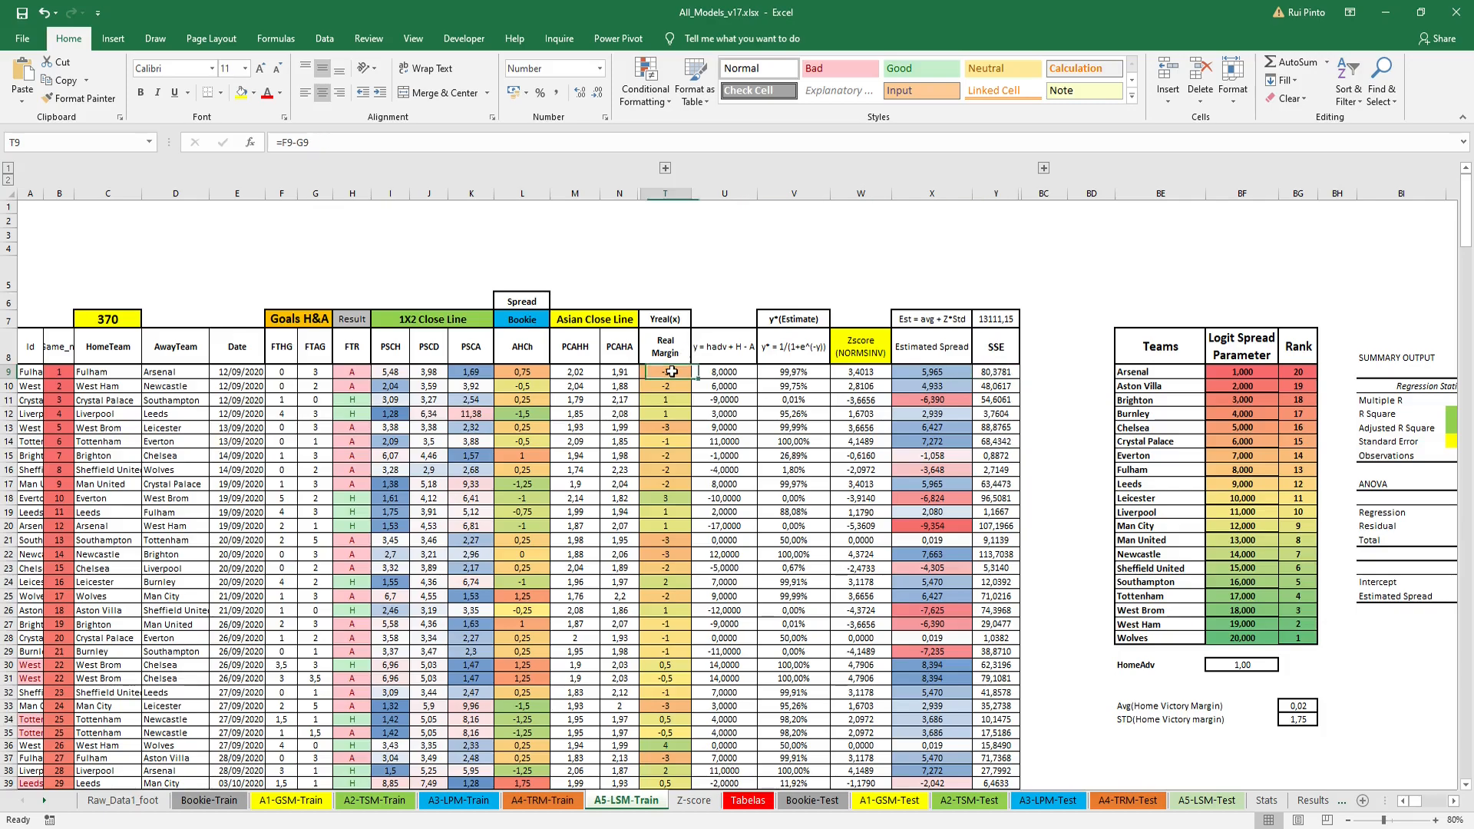
{"action": "left_click", "coordinate": [929, 374]}
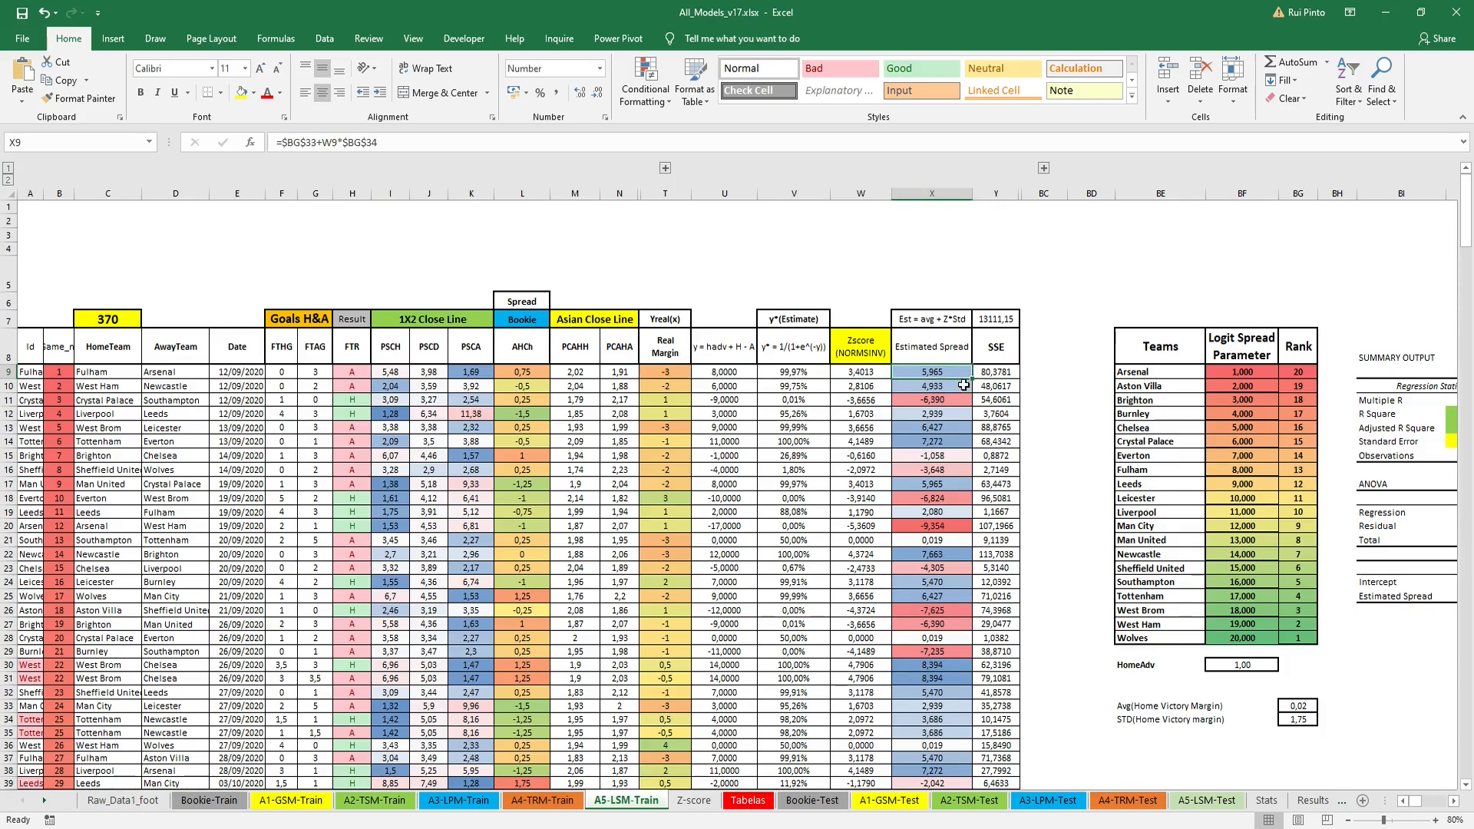
{"action": "left_click", "coordinate": [1011, 375]}
{"action": "double_click", "coordinate": [1006, 319]}
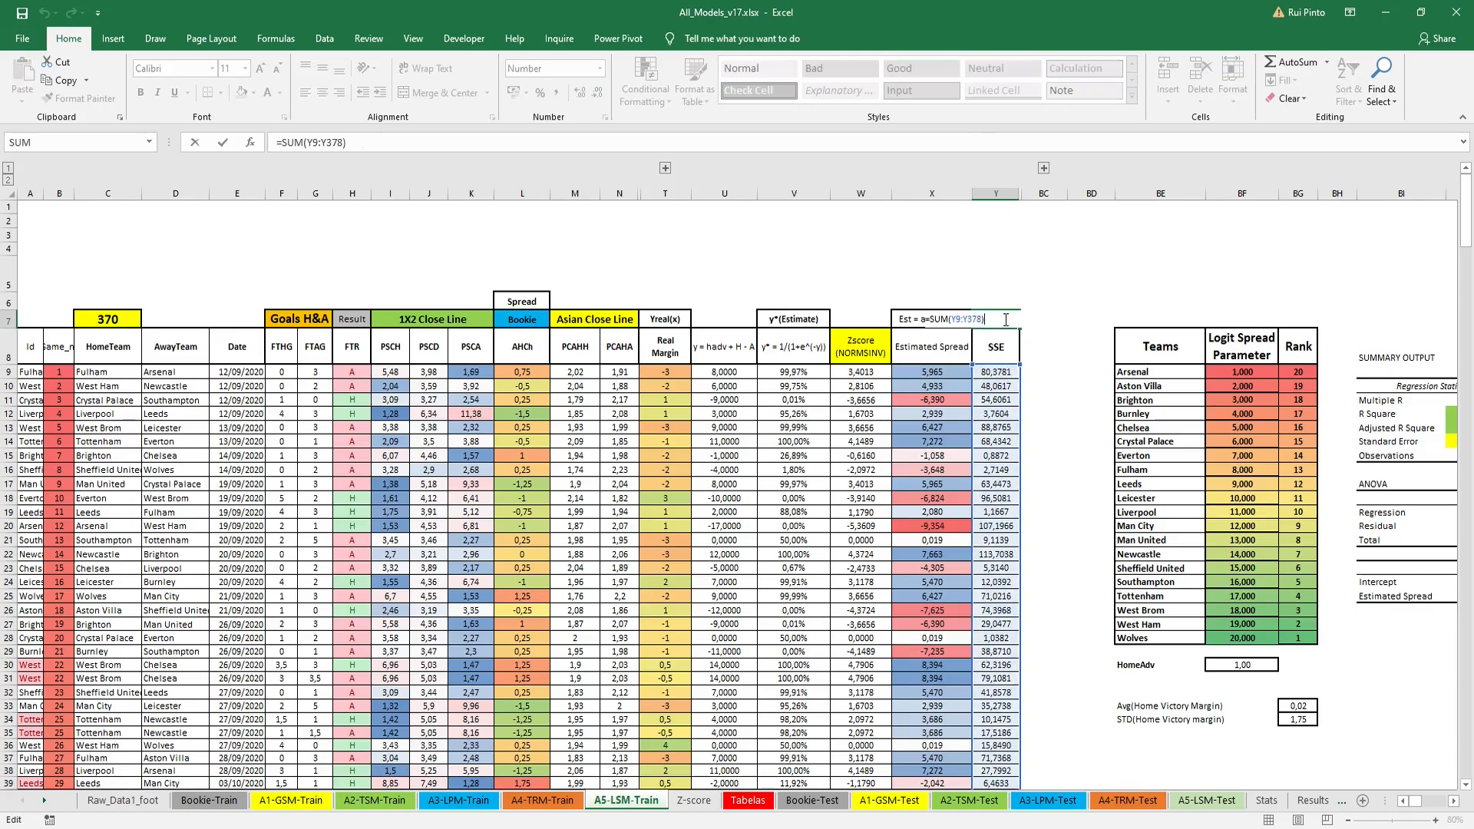
{"action": "key", "text": "Escape"}
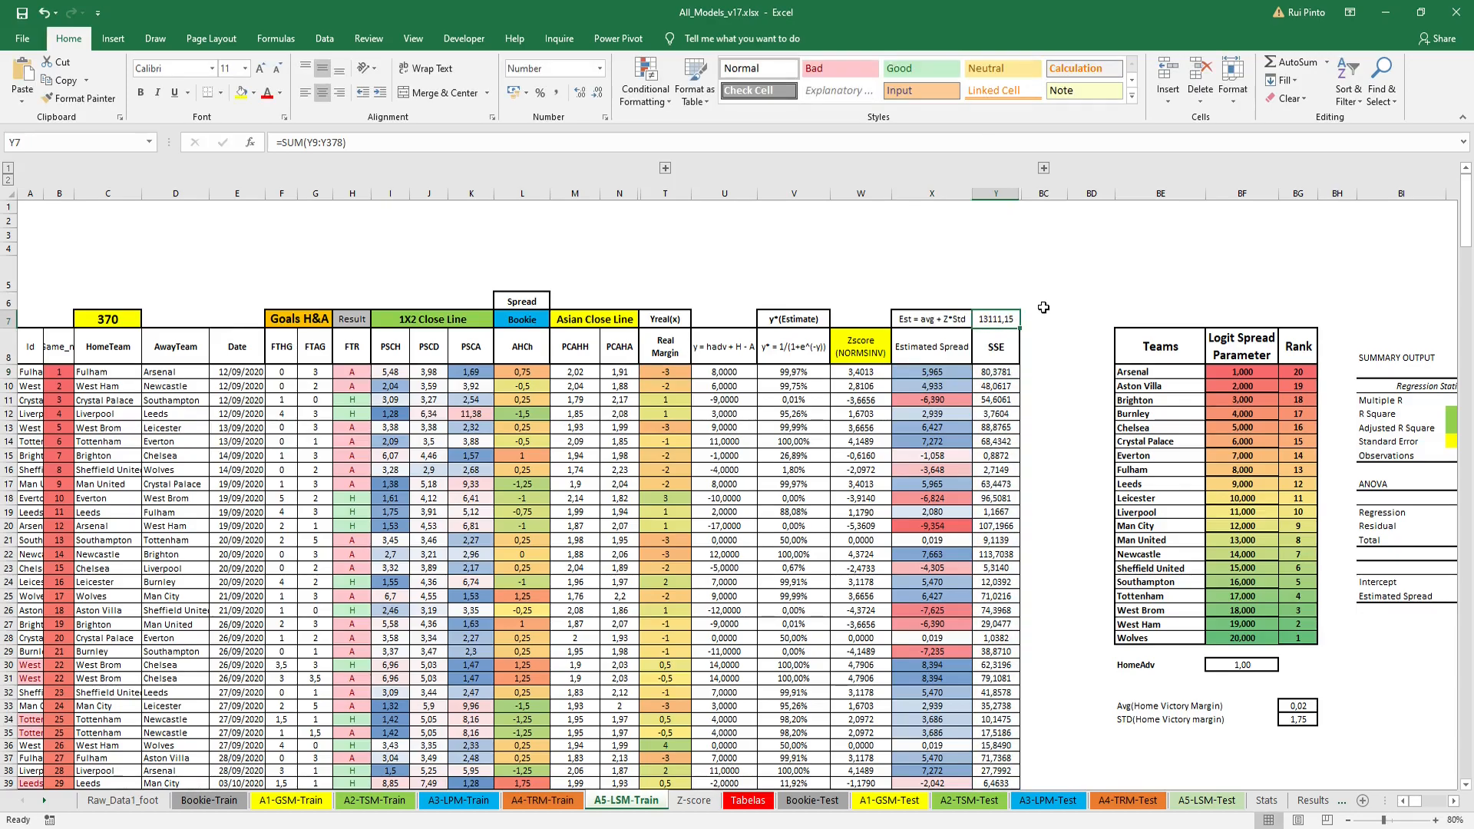
Step: Recheck the logistic estimate in V9 and the home advantage plus team rating lookup formula in U9, leaving both unchanged
{"action": "double_click", "coordinate": [799, 374]}
{"action": "key", "text": "Escape"}
{"action": "left_click", "coordinate": [719, 374]}
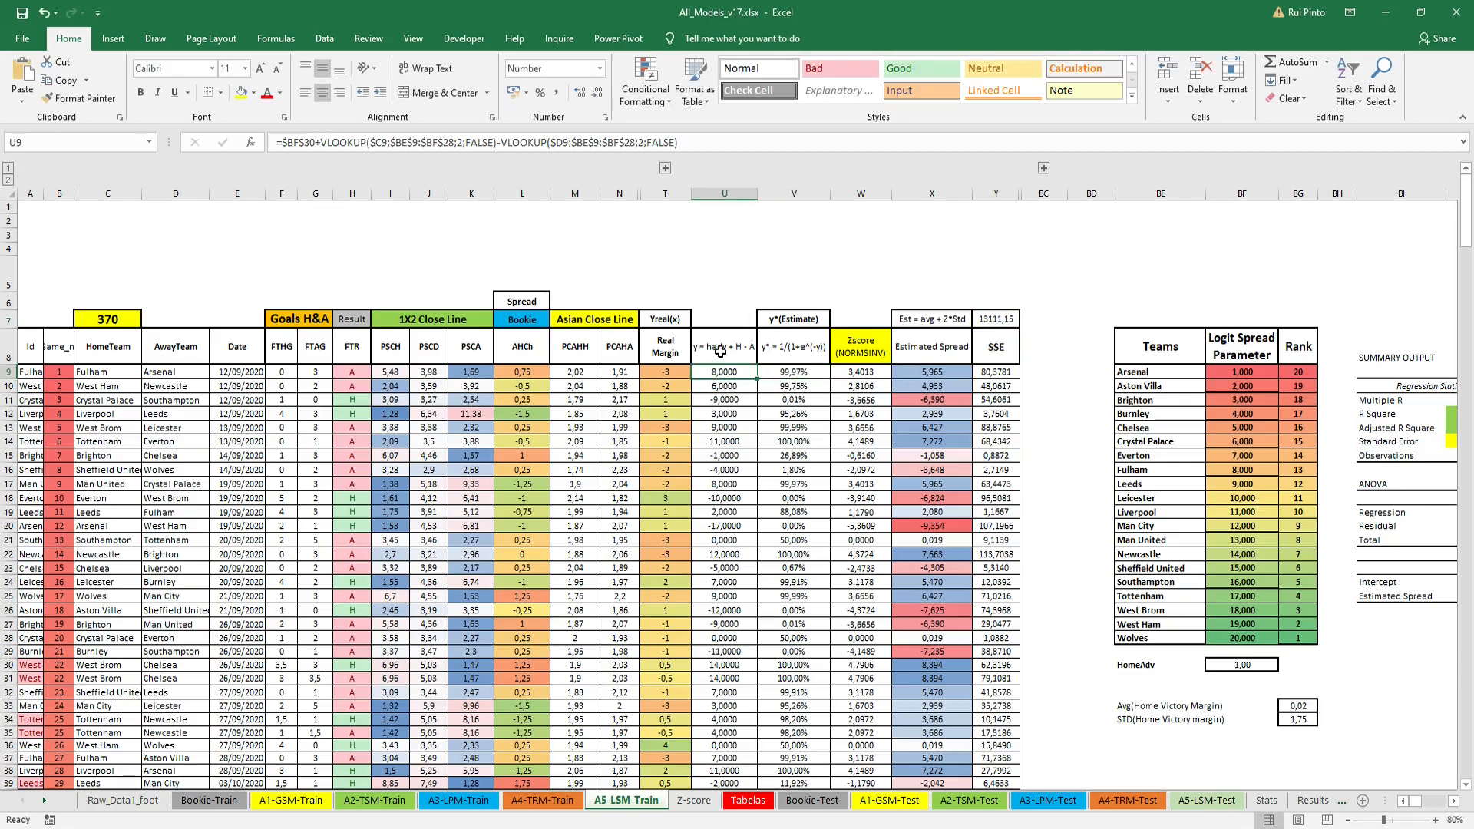
{"action": "double_click", "coordinate": [720, 377]}
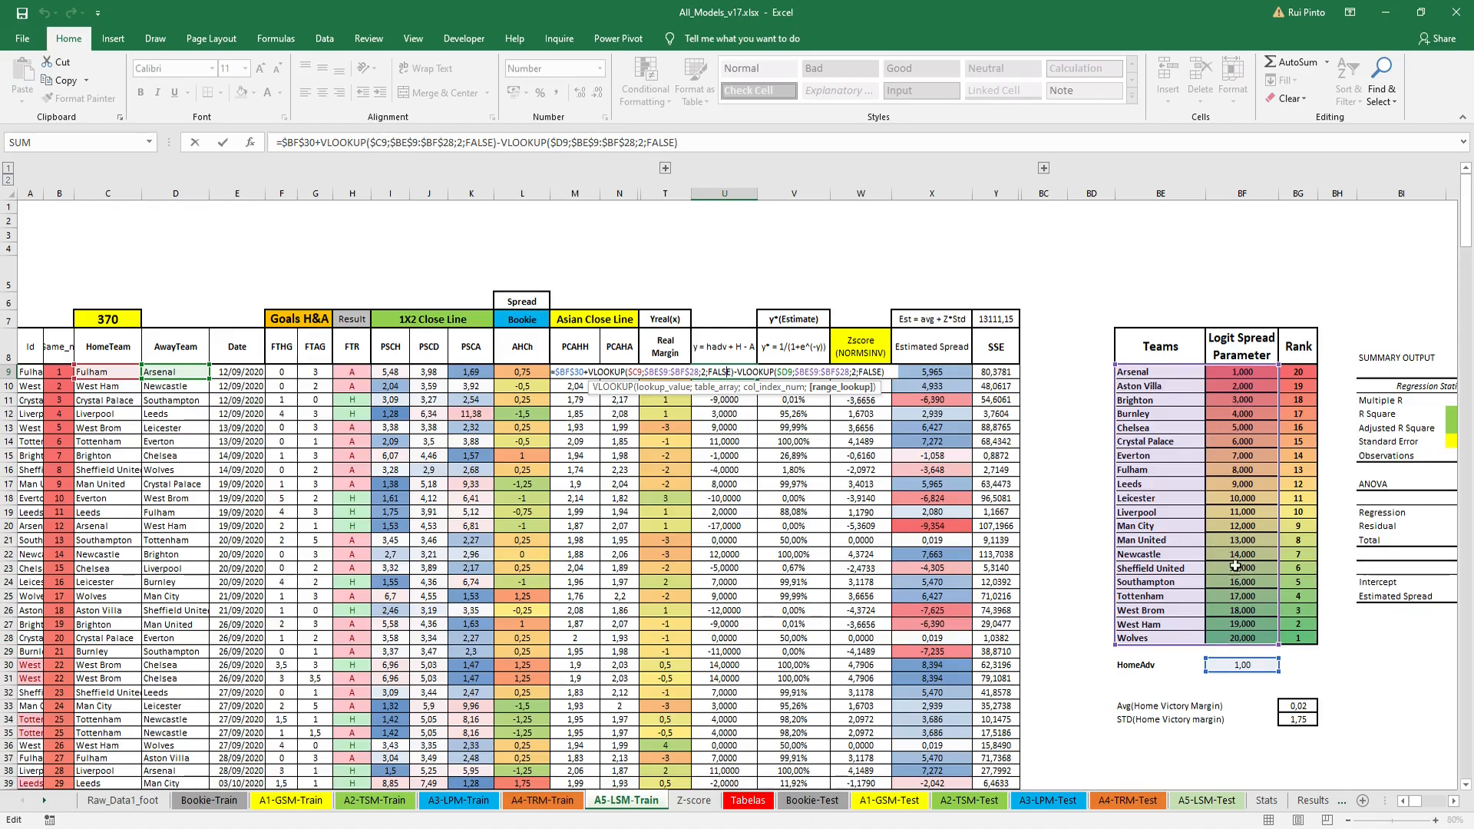
{"action": "key", "text": "ctrl+Return"}
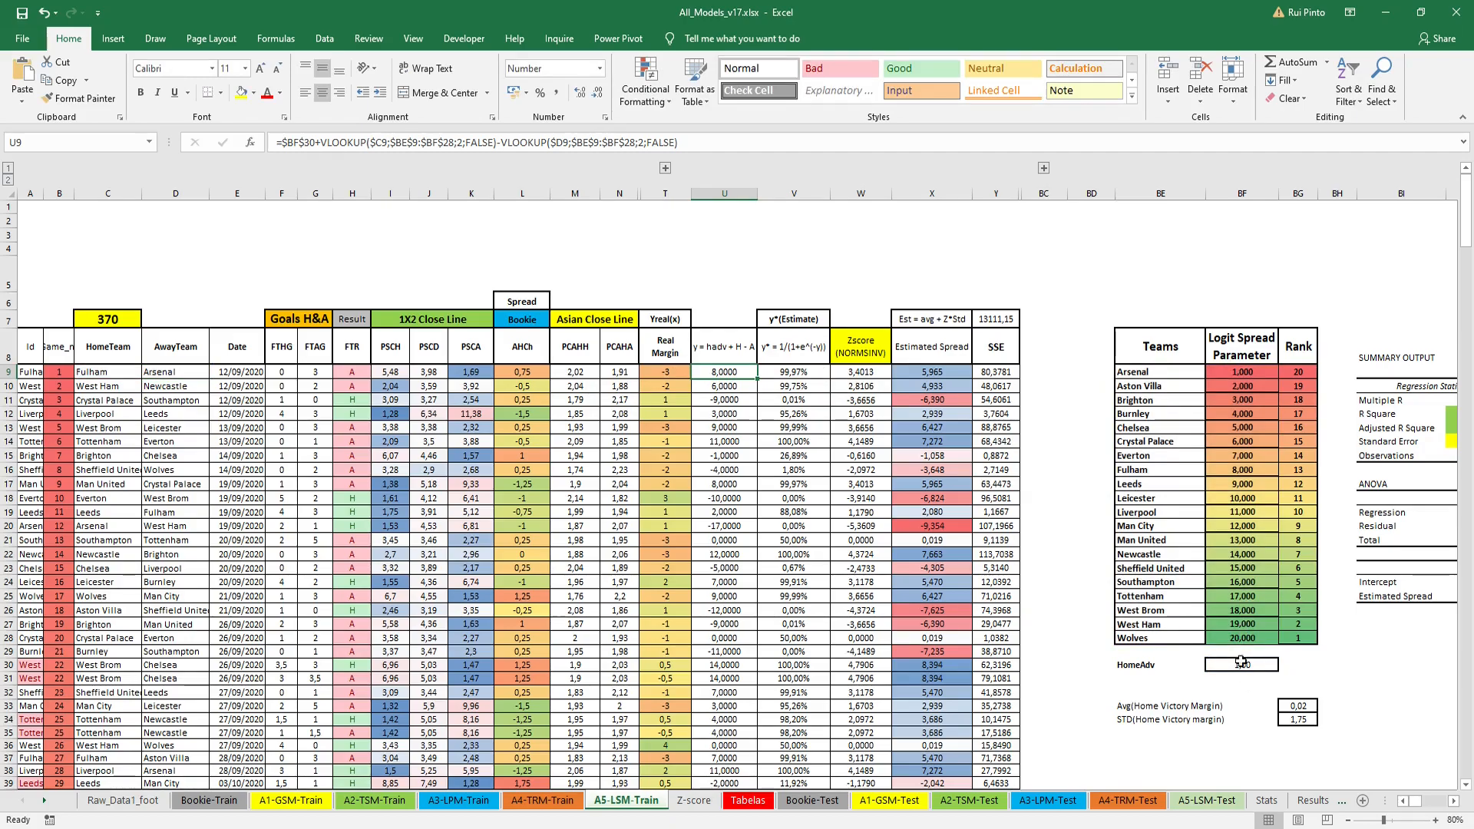
Step: Open Solver and confirm the total SSE in Y7 as the objective to minimise
{"action": "left_click", "coordinate": [325, 40]}
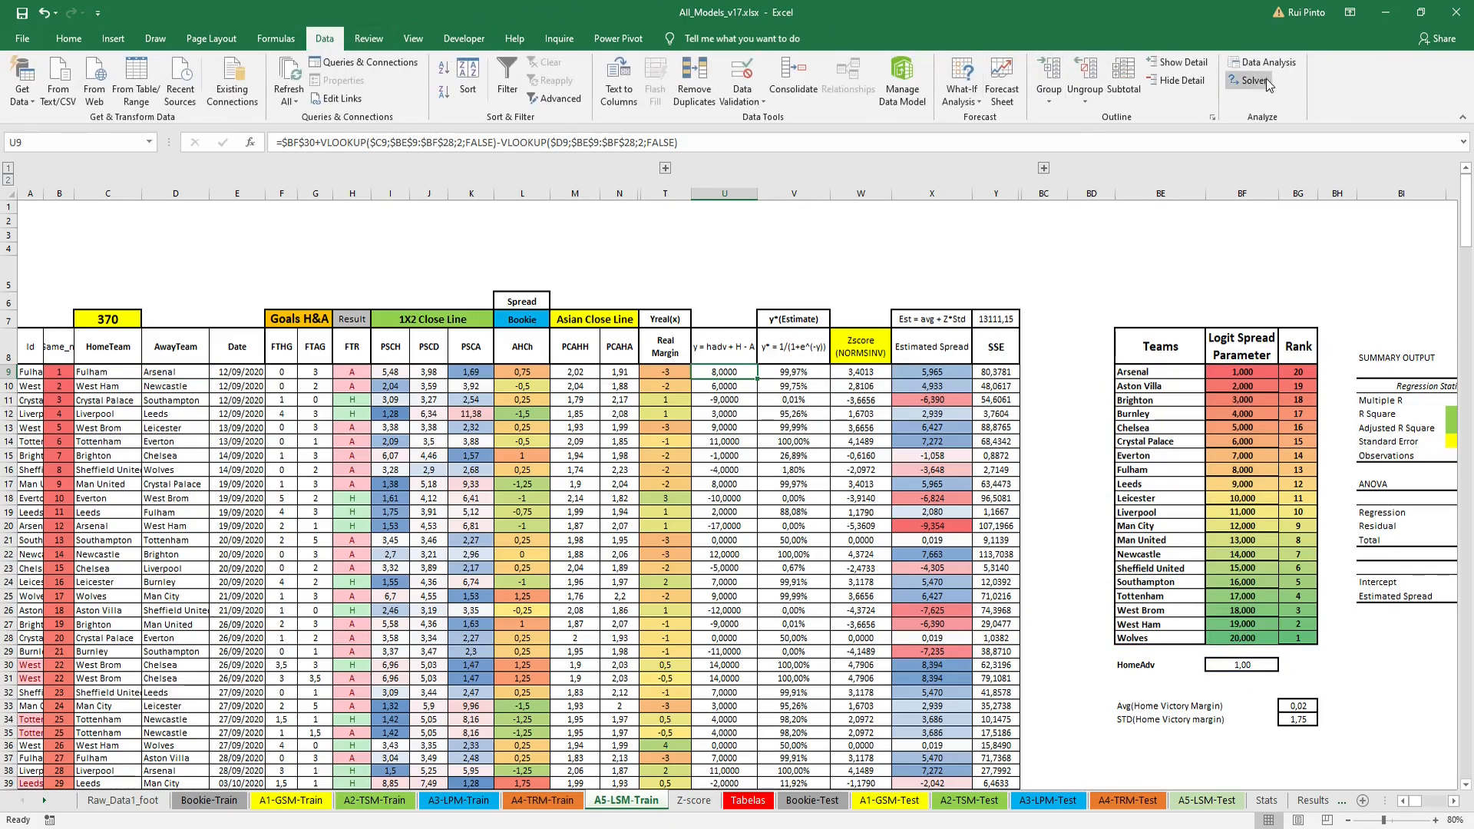
{"action": "left_click", "coordinate": [1248, 79]}
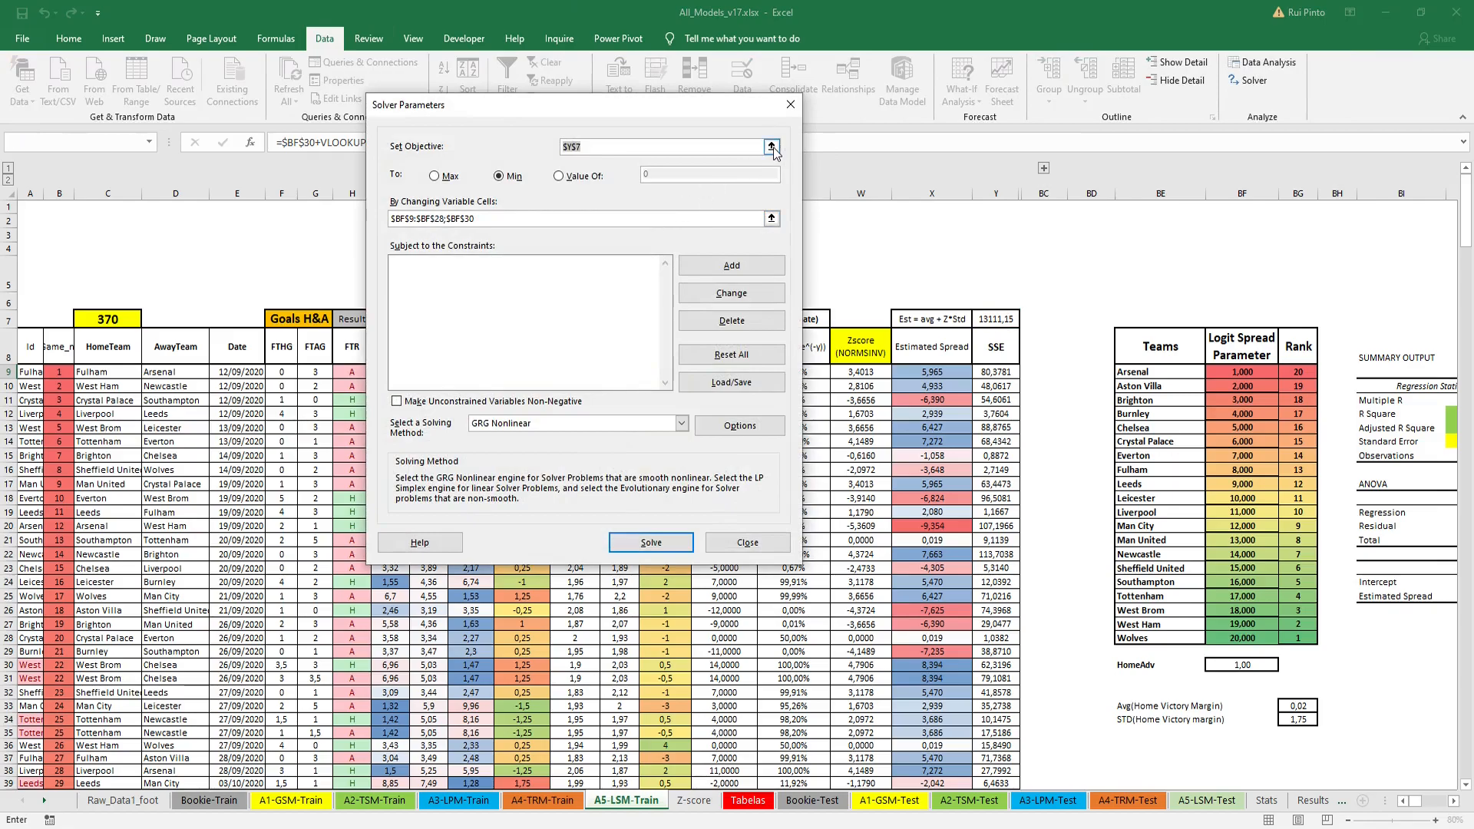
{"action": "left_click", "coordinate": [772, 145]}
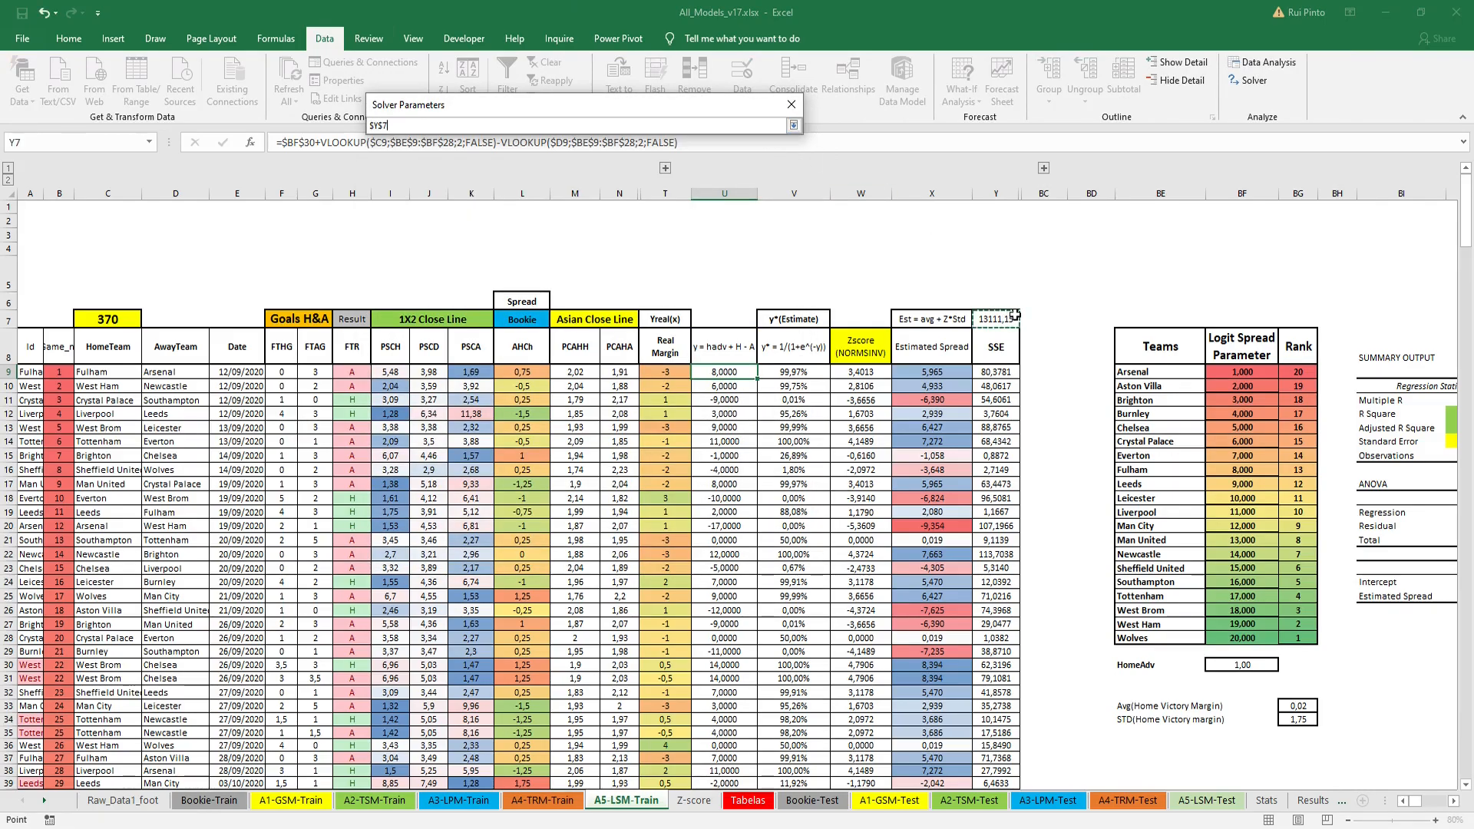
{"action": "key", "text": "Return"}
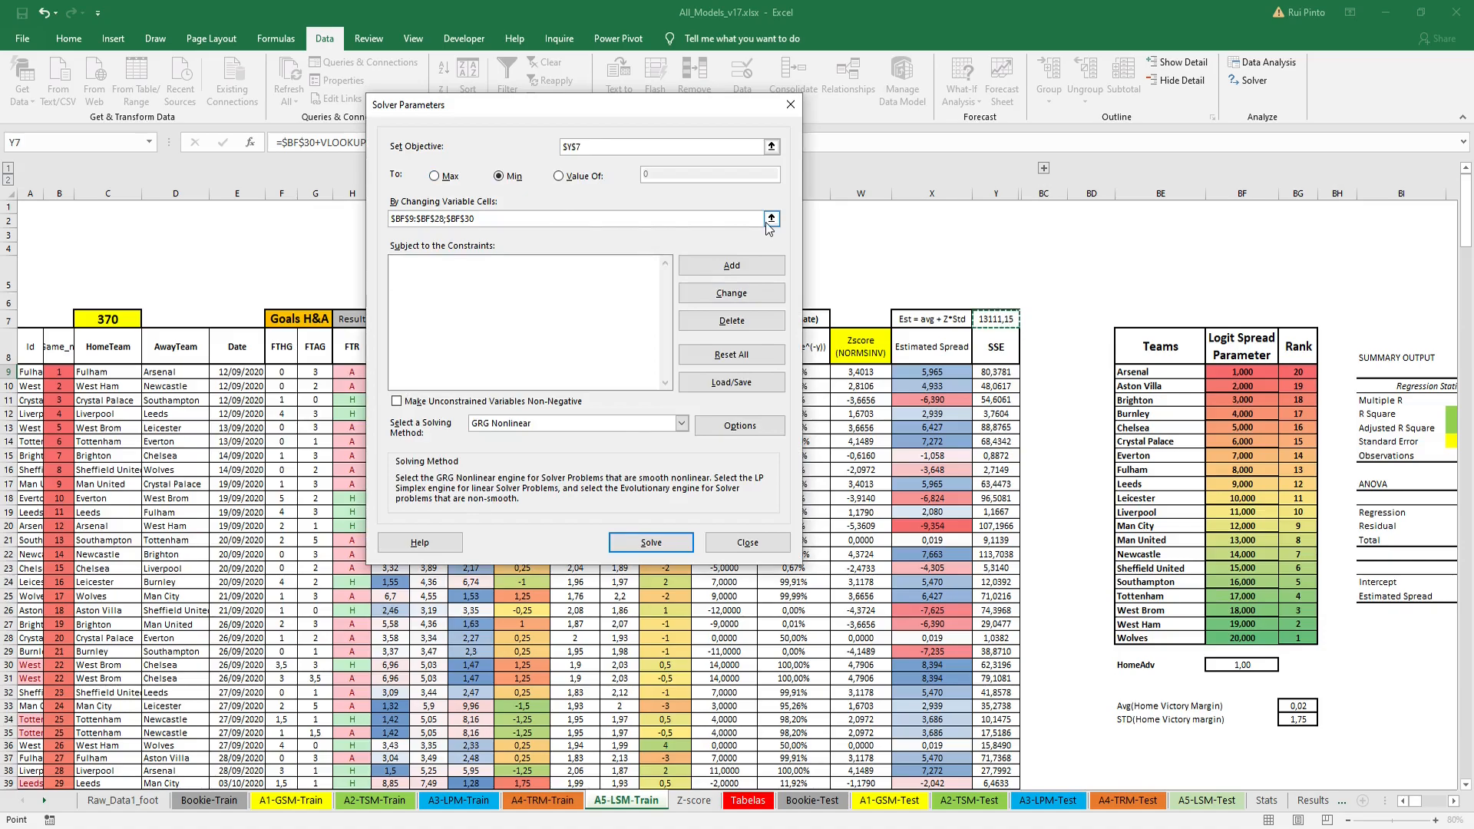
Step: Set the variable cells to BF9:BF28 and BF30, solve with GRG Nonlinear, and keep the Solver solution
{"action": "left_click", "coordinate": [772, 219]}
{"action": "left_click_drag", "start_coordinate": [1238, 371], "coordinate": [1237, 638]}
{"action": "left_click", "coordinate": [1248, 665], "text": "ctrl"}
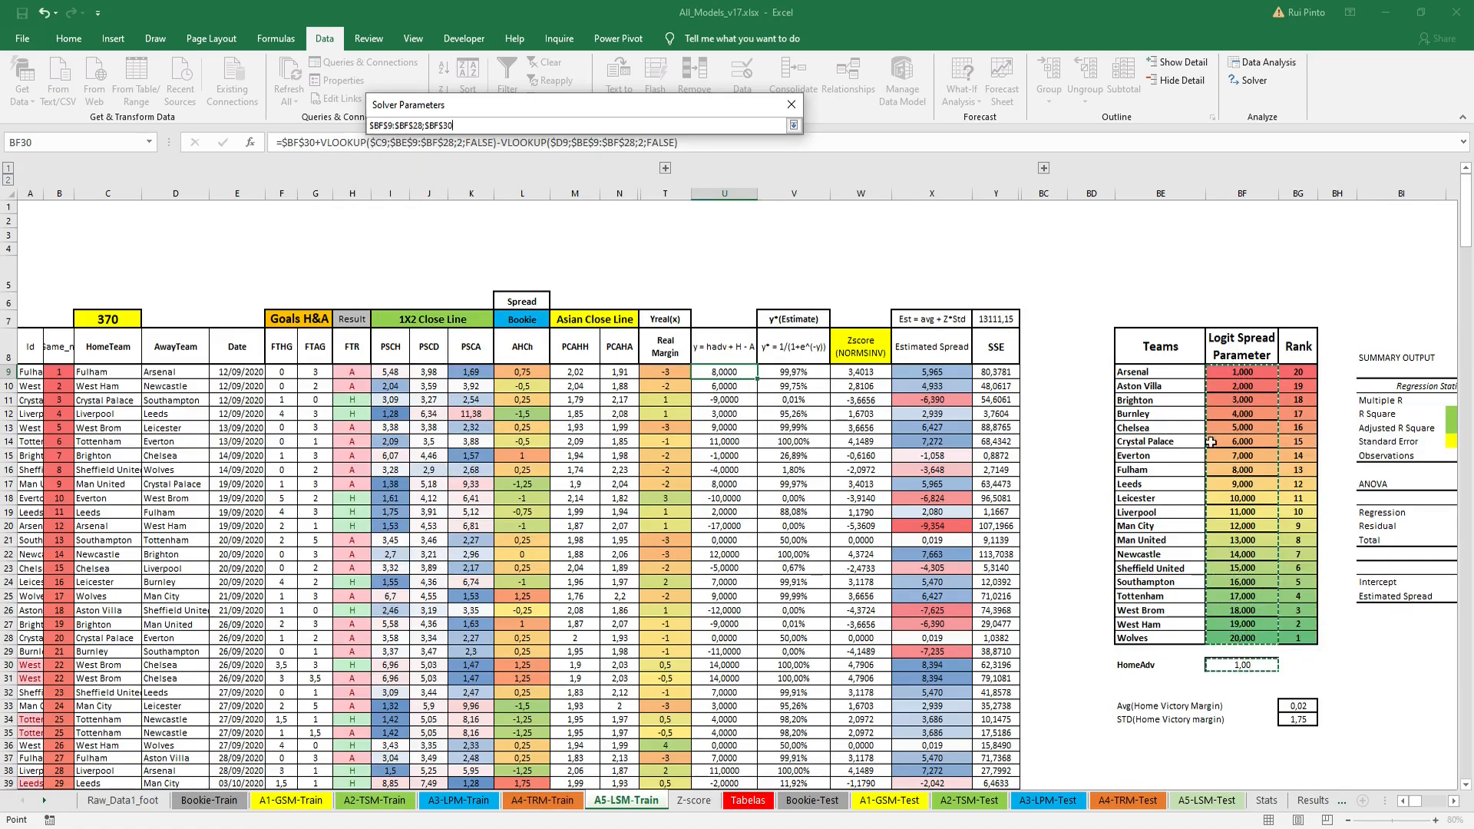
{"action": "key", "text": "Return"}
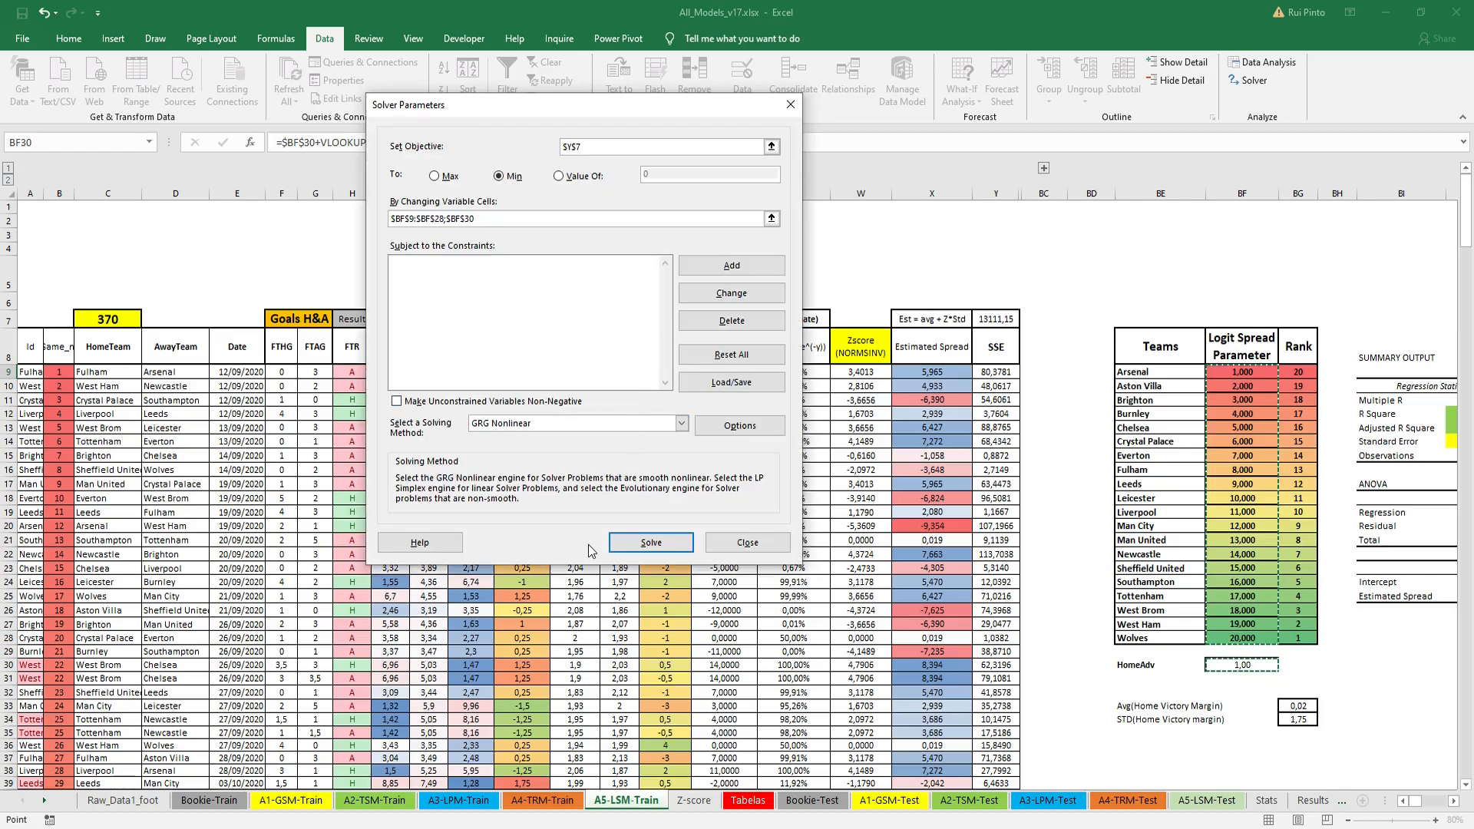
{"action": "left_click", "coordinate": [634, 544]}
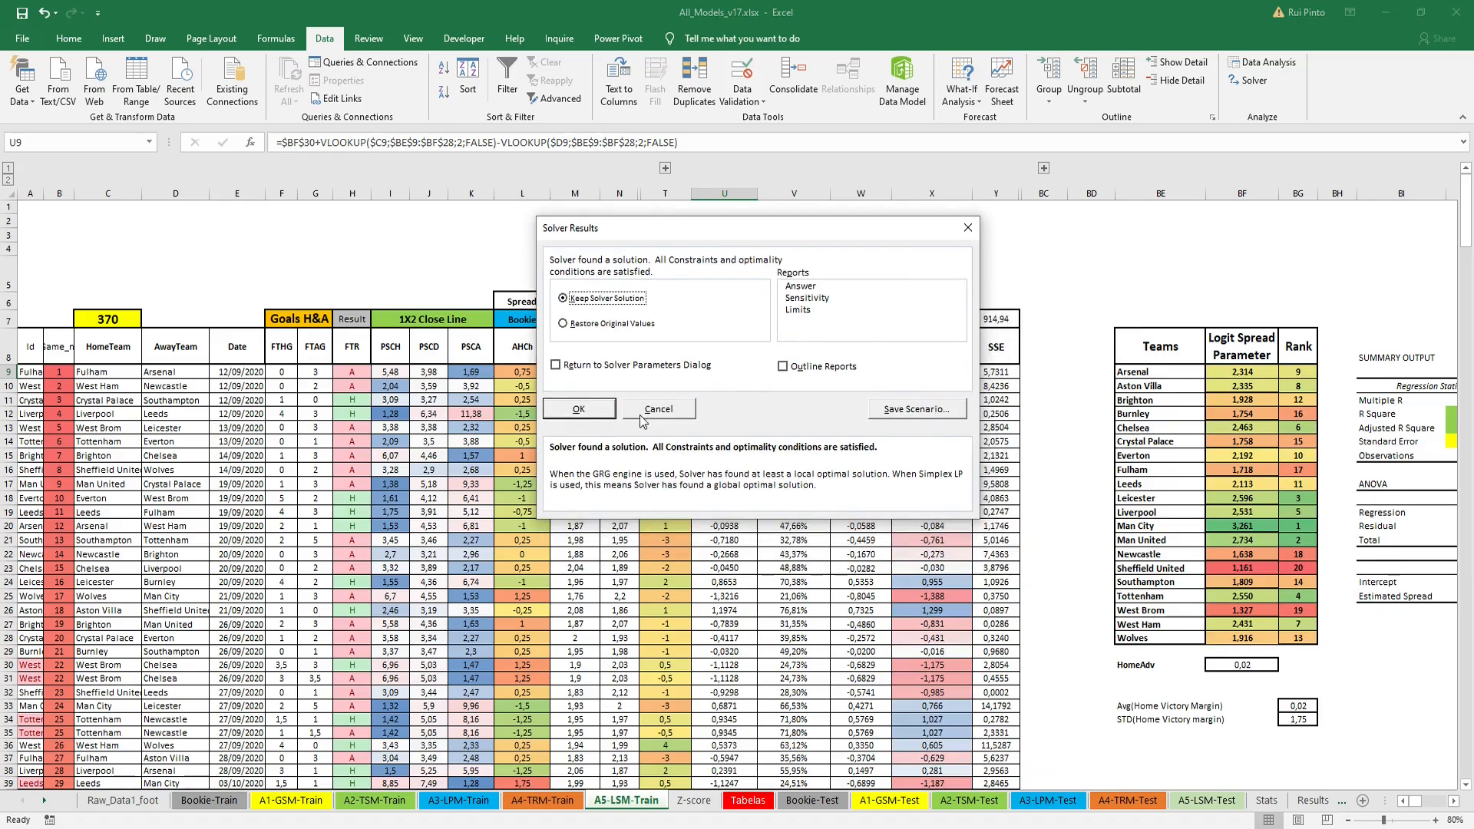
{"action": "left_click", "coordinate": [591, 409]}
Step: Reapply the cell borders in BF9:BG28, outlining the Logit Spread Parameter and Rank columns separately
{"action": "left_click_drag", "start_coordinate": [1244, 372], "coordinate": [1298, 638]}
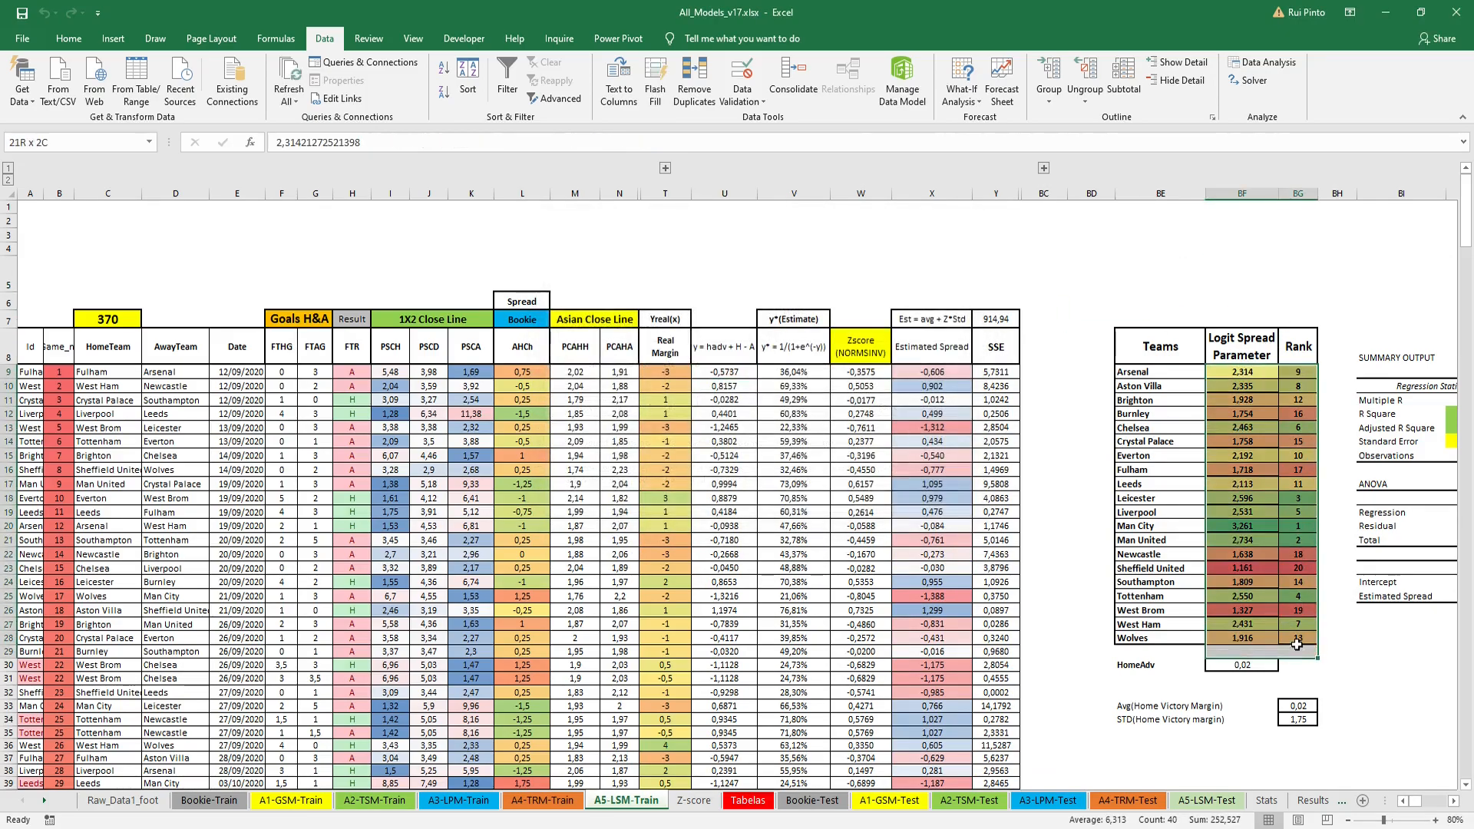
{"action": "left_click", "coordinate": [69, 38]}
{"action": "left_click", "coordinate": [221, 92]}
{"action": "left_click", "coordinate": [247, 229]}
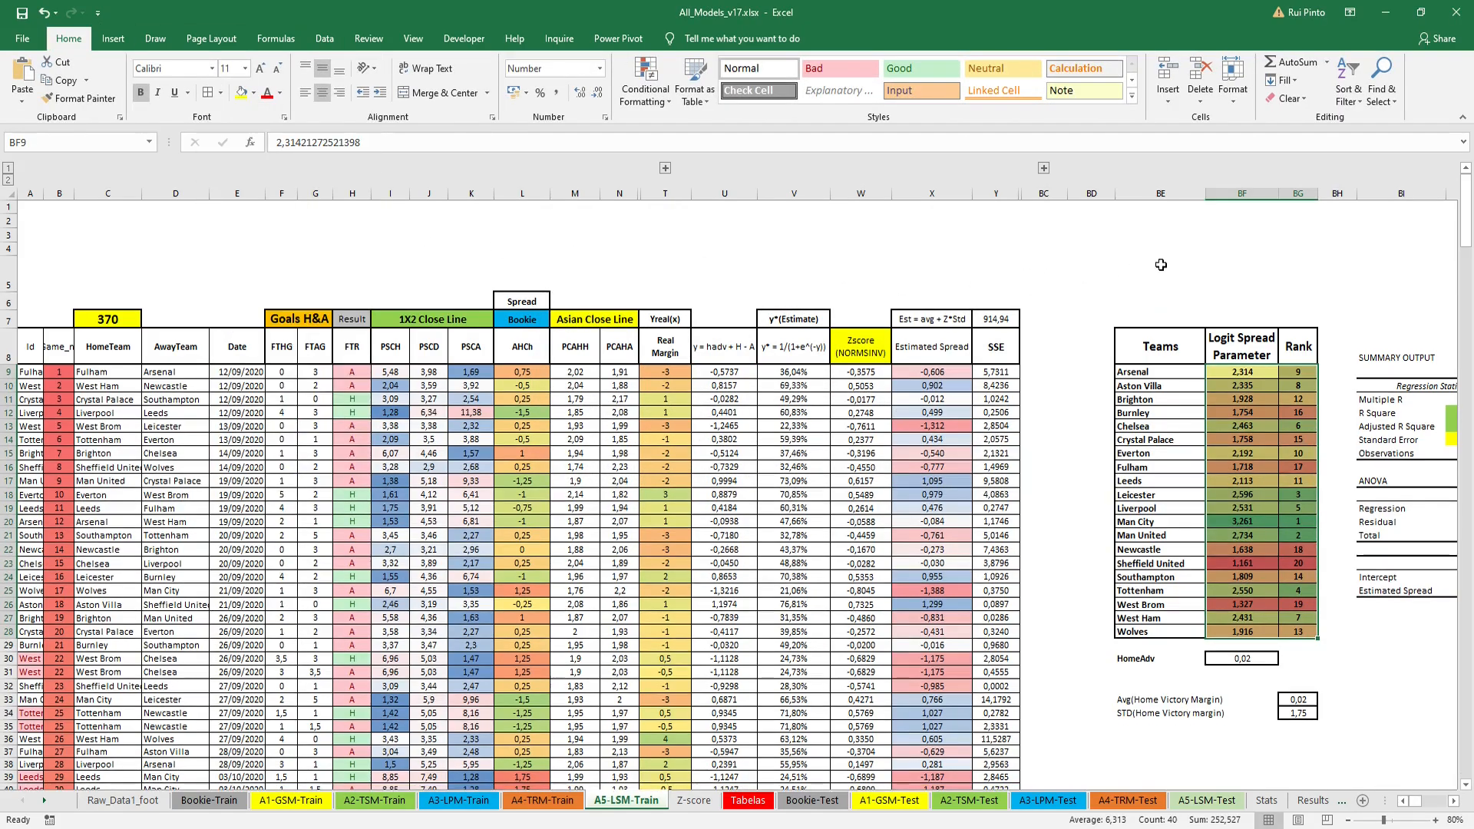
{"action": "left_click_drag", "start_coordinate": [1240, 276], "coordinate": [1240, 301]}
{"action": "left_click_drag", "start_coordinate": [1245, 372], "coordinate": [1244, 632]}
{"action": "left_click", "coordinate": [221, 92]}
{"action": "left_click", "coordinate": [265, 265]}
{"action": "left_click_drag", "start_coordinate": [1298, 371], "coordinate": [1299, 631]}
{"action": "left_click", "coordinate": [205, 92]}
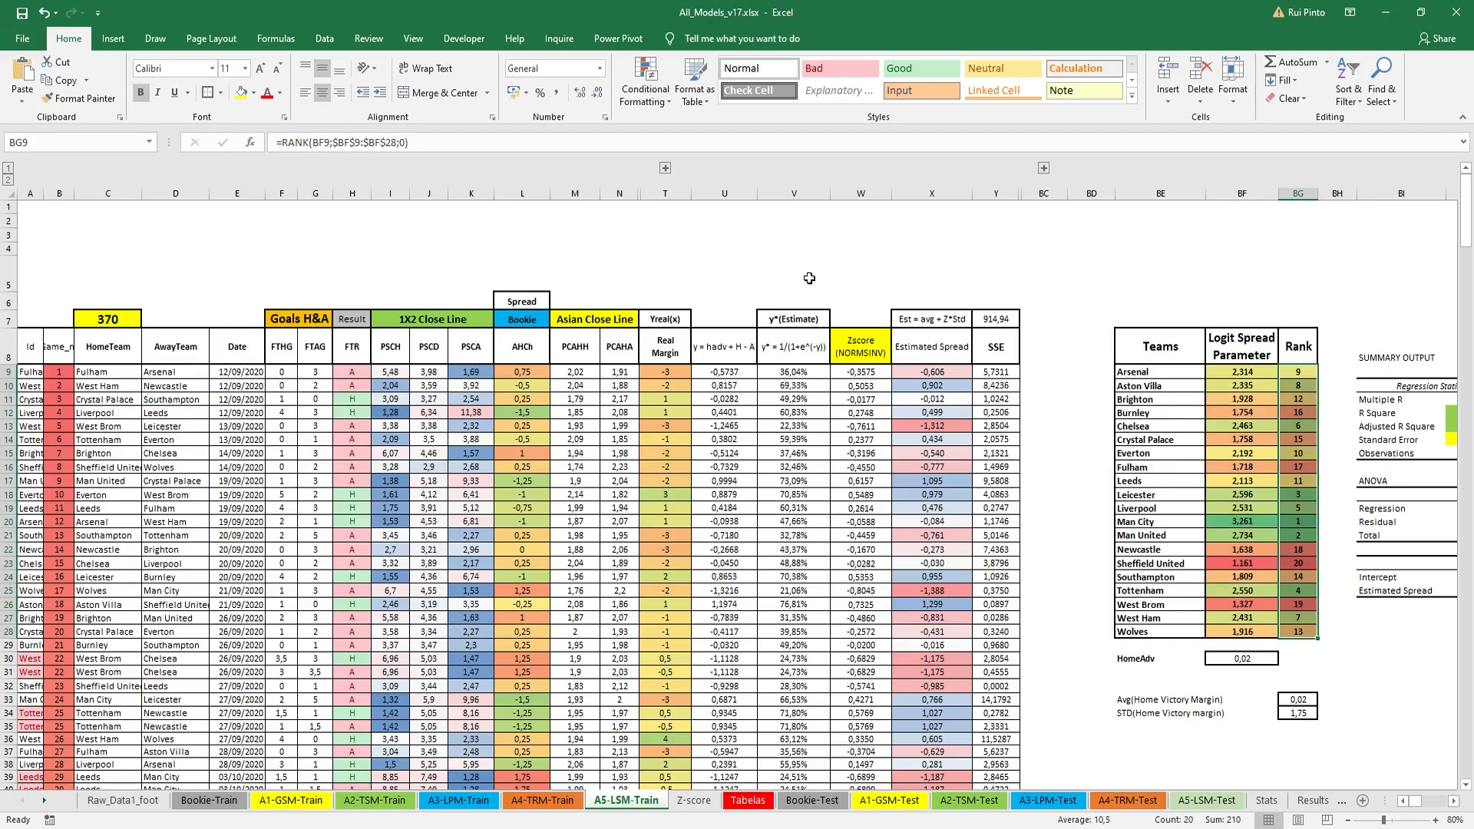
{"action": "left_click", "coordinate": [800, 278]}
Step: Review the solved parameters and ranks of Man City, Man United and Leicester, and check the total SSE in Y7
{"action": "left_click_drag", "start_coordinate": [1174, 520], "coordinate": [1299, 521]}
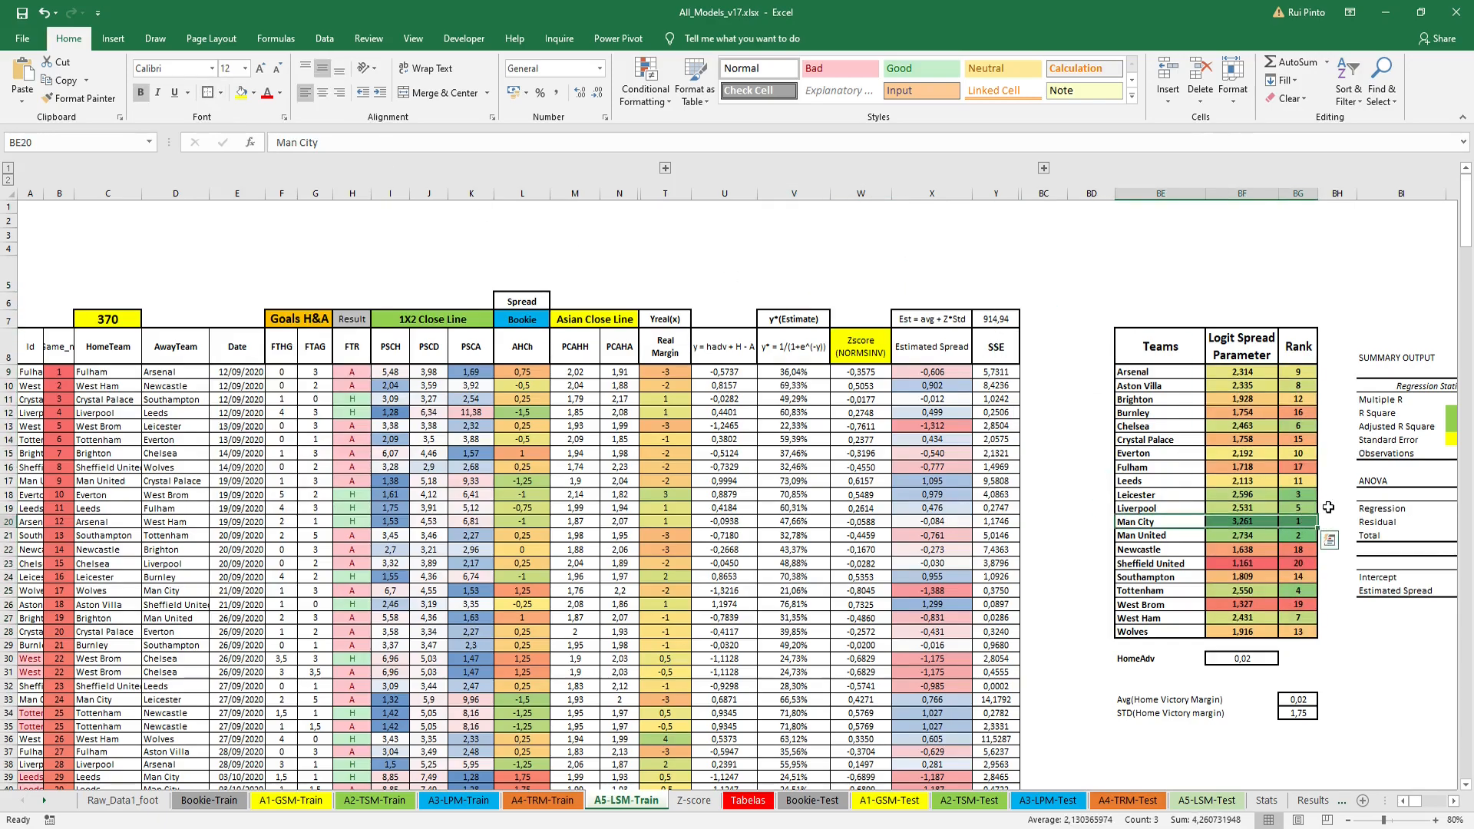
{"action": "left_click_drag", "start_coordinate": [1162, 538], "coordinate": [1298, 536]}
{"action": "left_click_drag", "start_coordinate": [1168, 495], "coordinate": [1298, 496]}
{"action": "left_click", "coordinate": [1127, 251]}
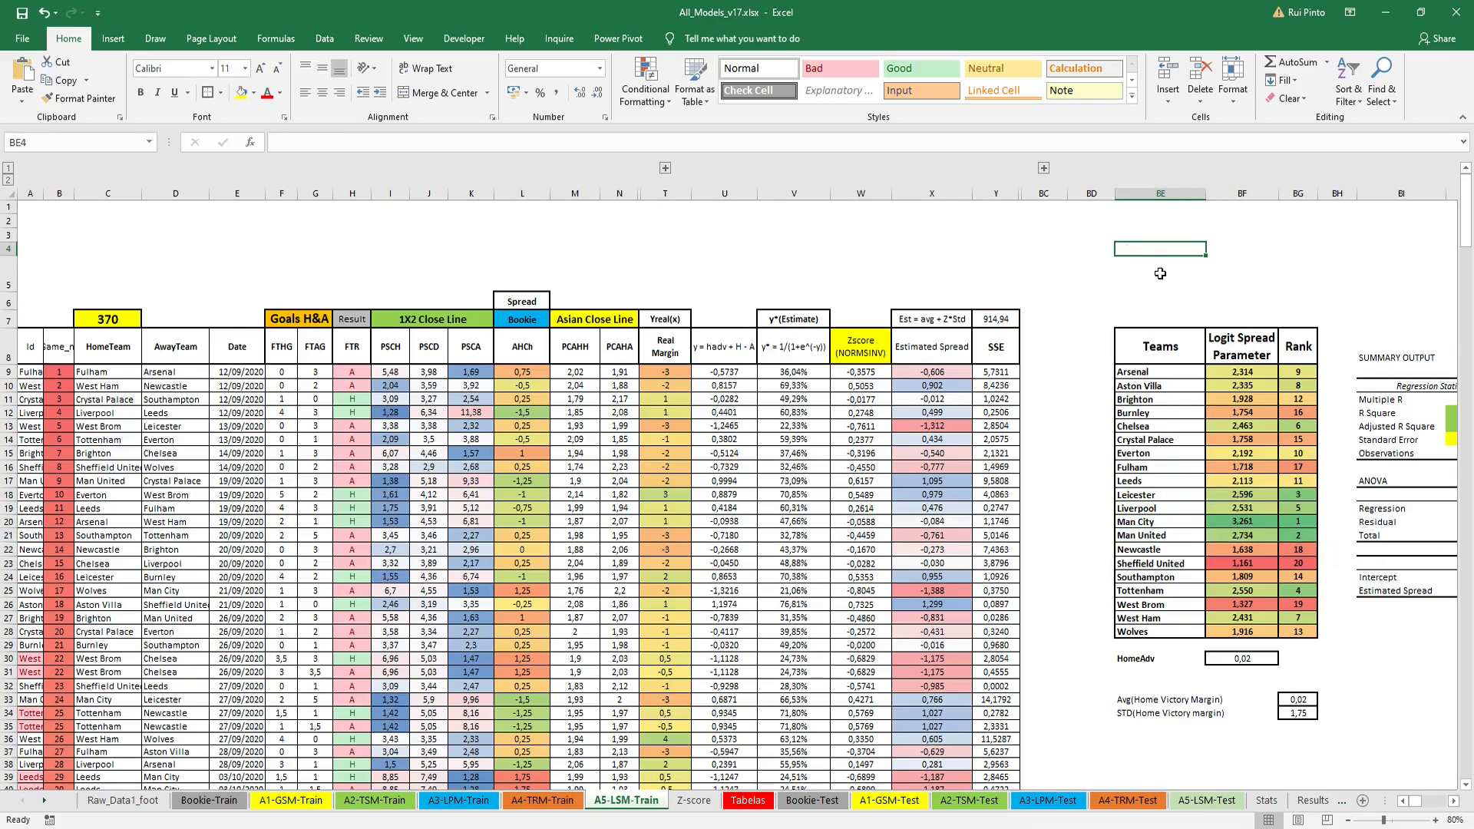
{"action": "left_click", "coordinate": [991, 321]}
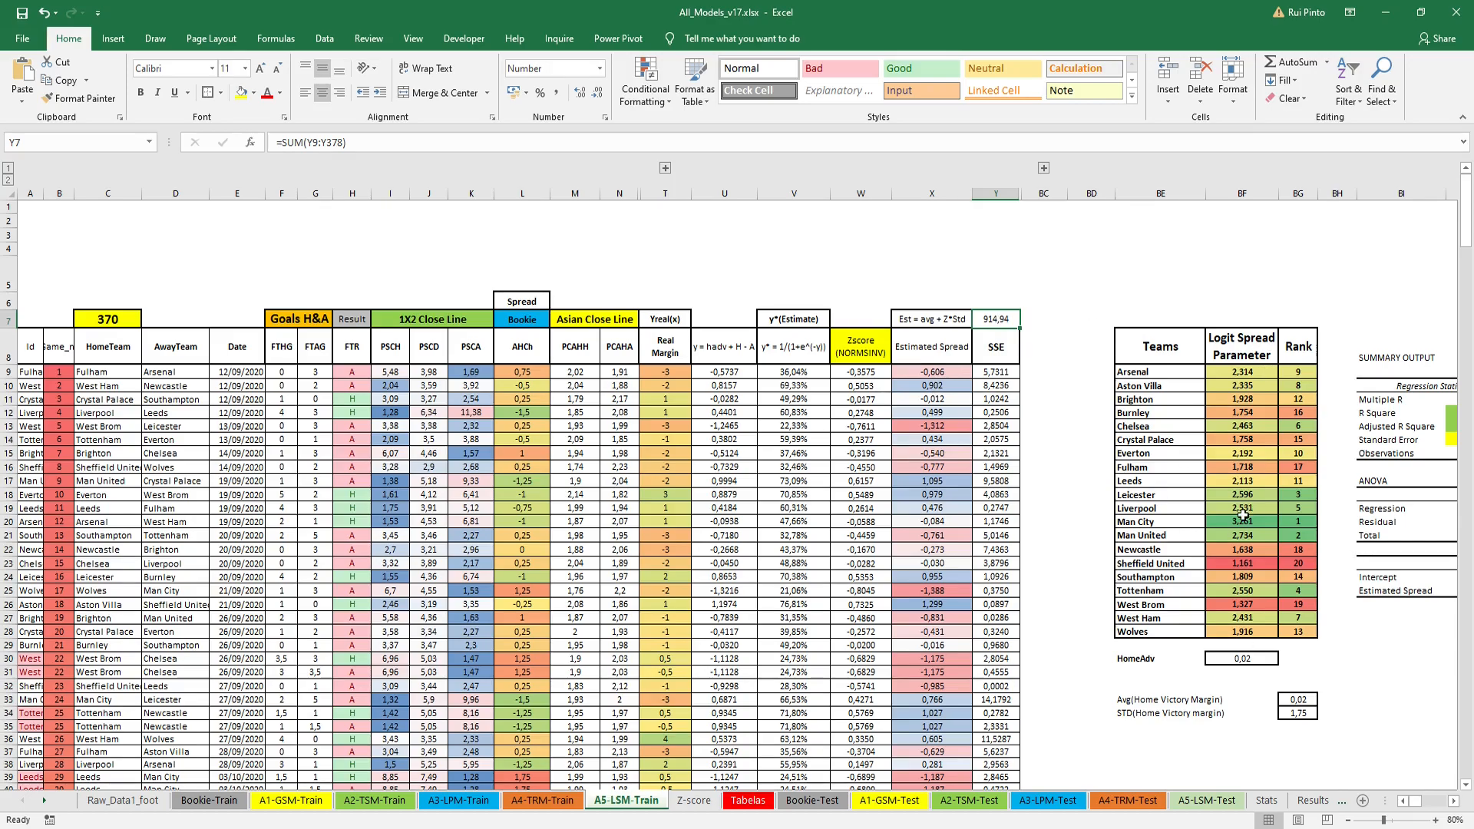
{"action": "left_click", "coordinate": [1043, 368]}
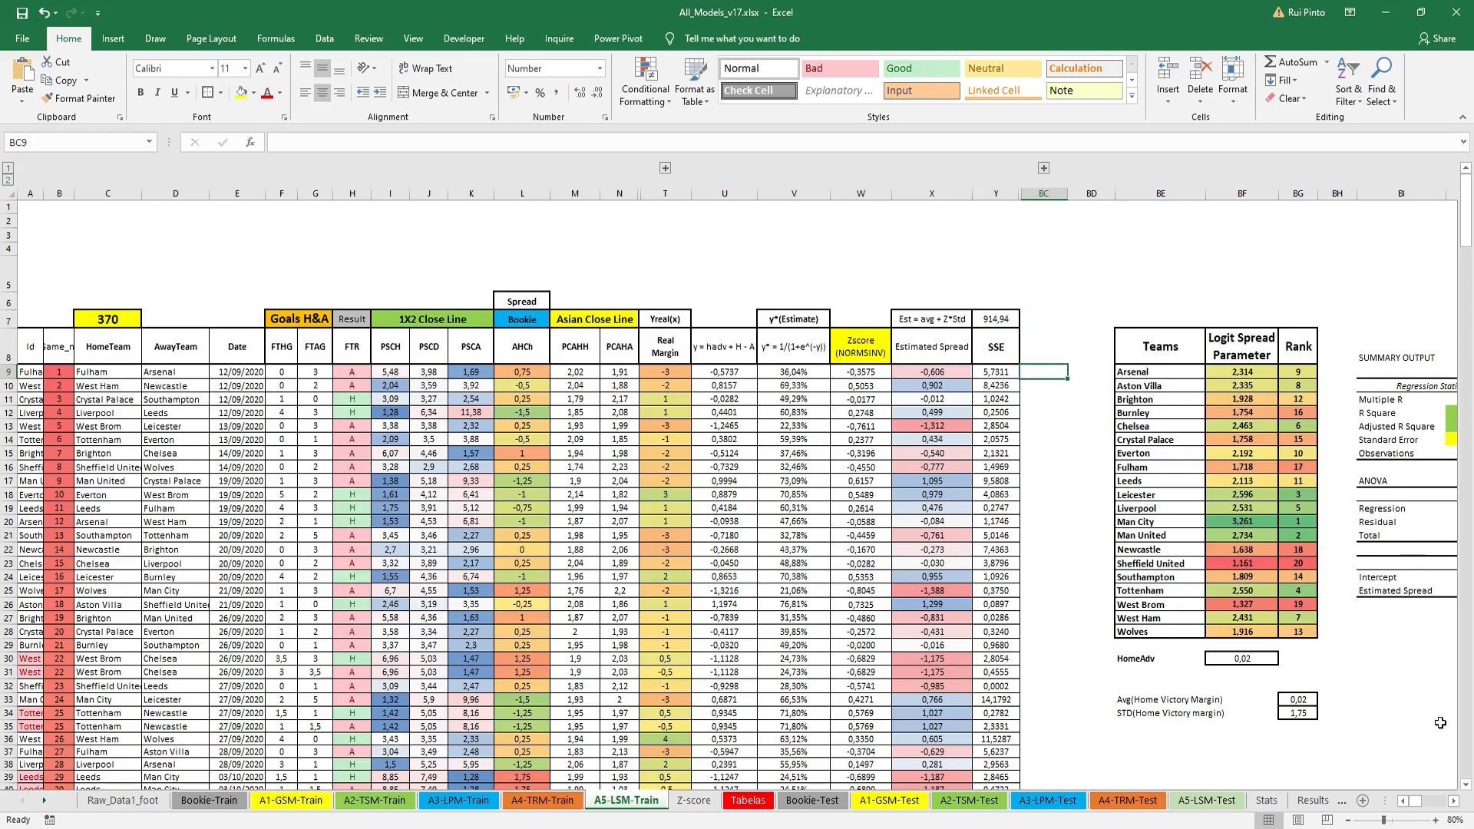
Step: Examine the regression SUMMARY OUTPUT beside the team table and the Estimated Spread column it relates to
{"action": "left_click", "coordinate": [1454, 802]}
{"action": "left_click", "coordinate": [1454, 803]}
{"action": "left_click", "coordinate": [1453, 802]}
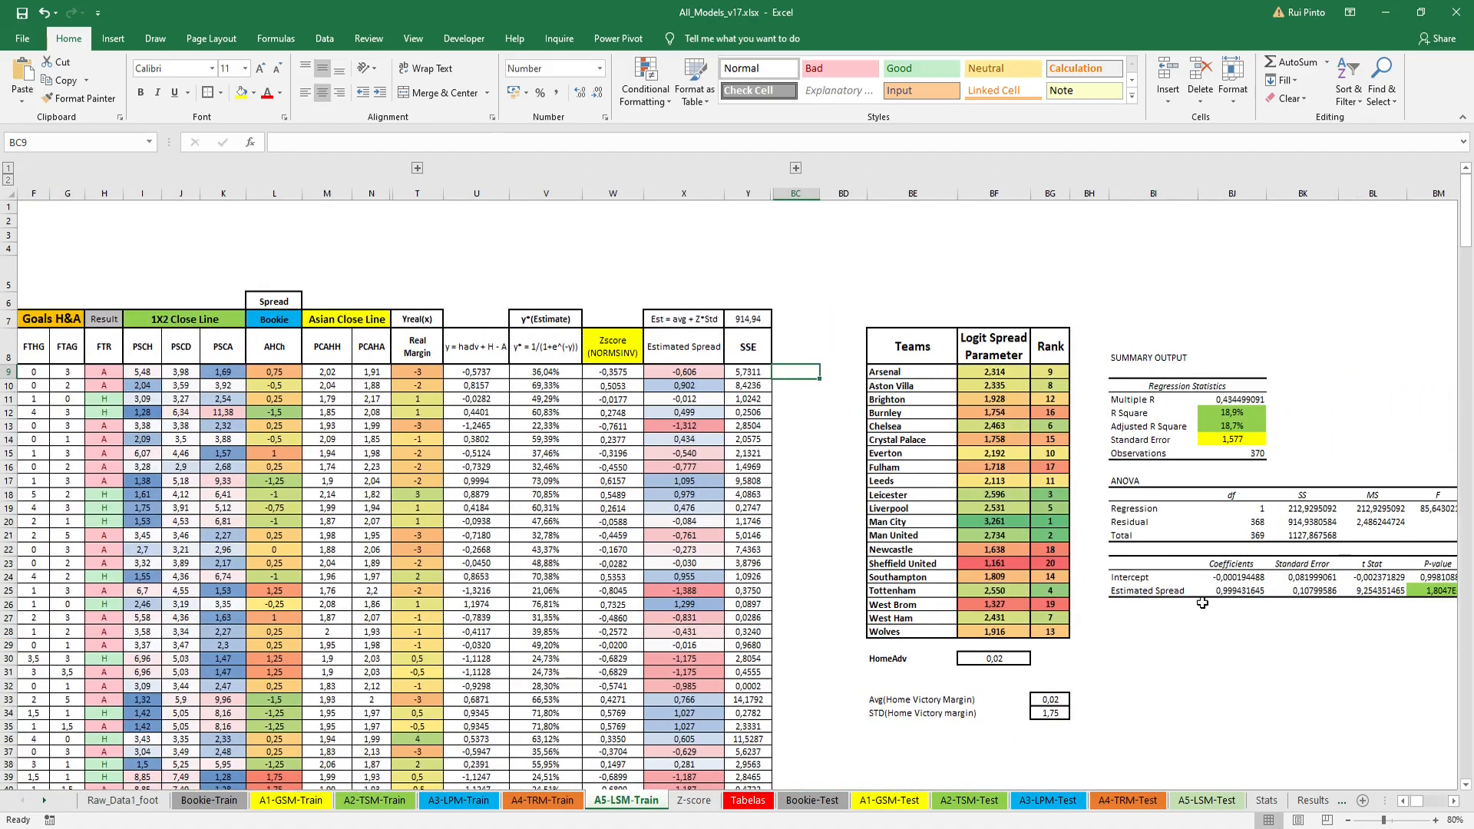
{"action": "left_click_drag", "start_coordinate": [721, 346], "coordinate": [722, 522]}
{"action": "left_click", "coordinate": [1372, 353]}
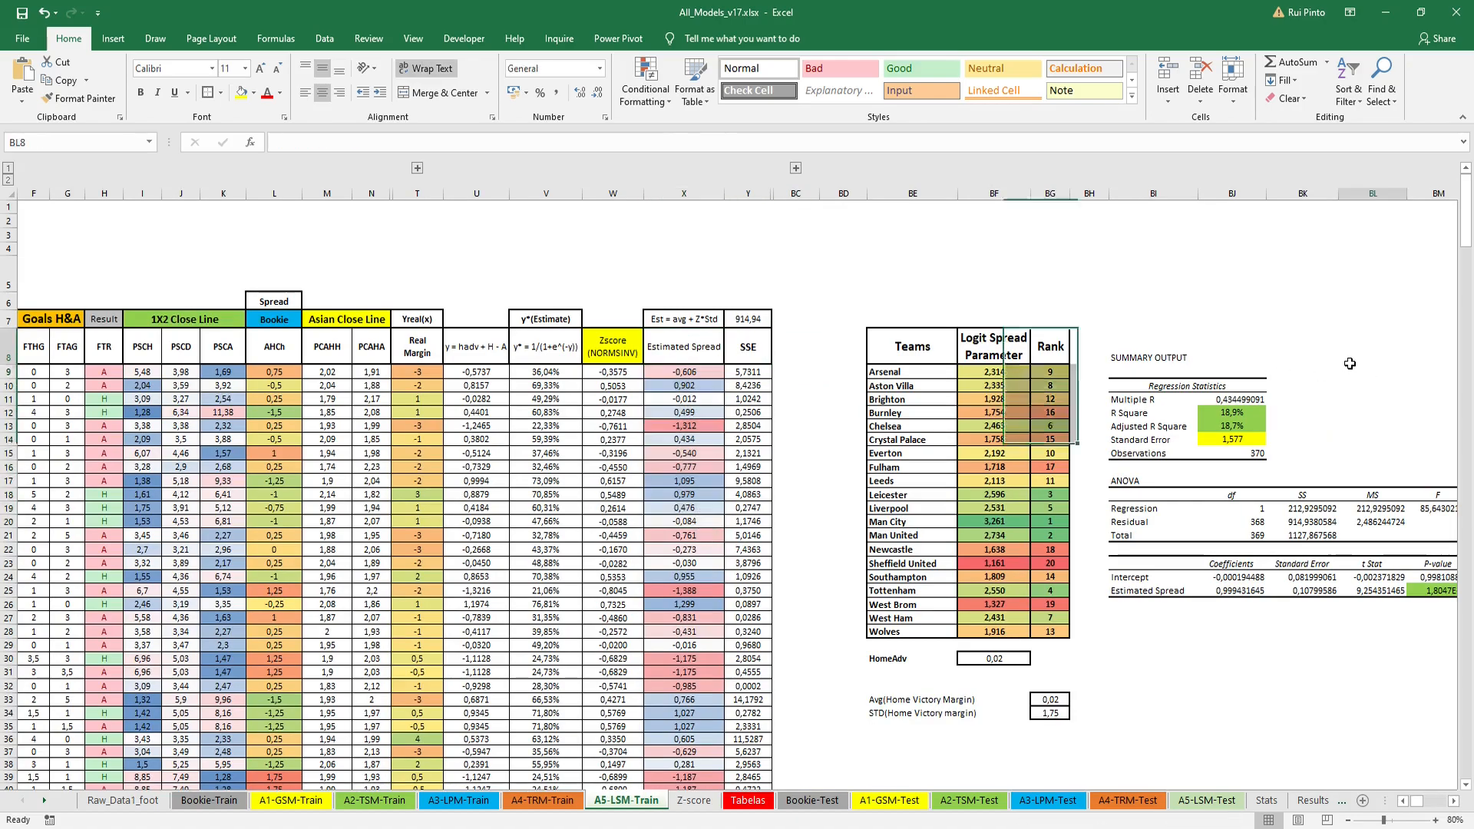
{"action": "left_click_drag", "start_coordinate": [678, 346], "coordinate": [695, 535]}
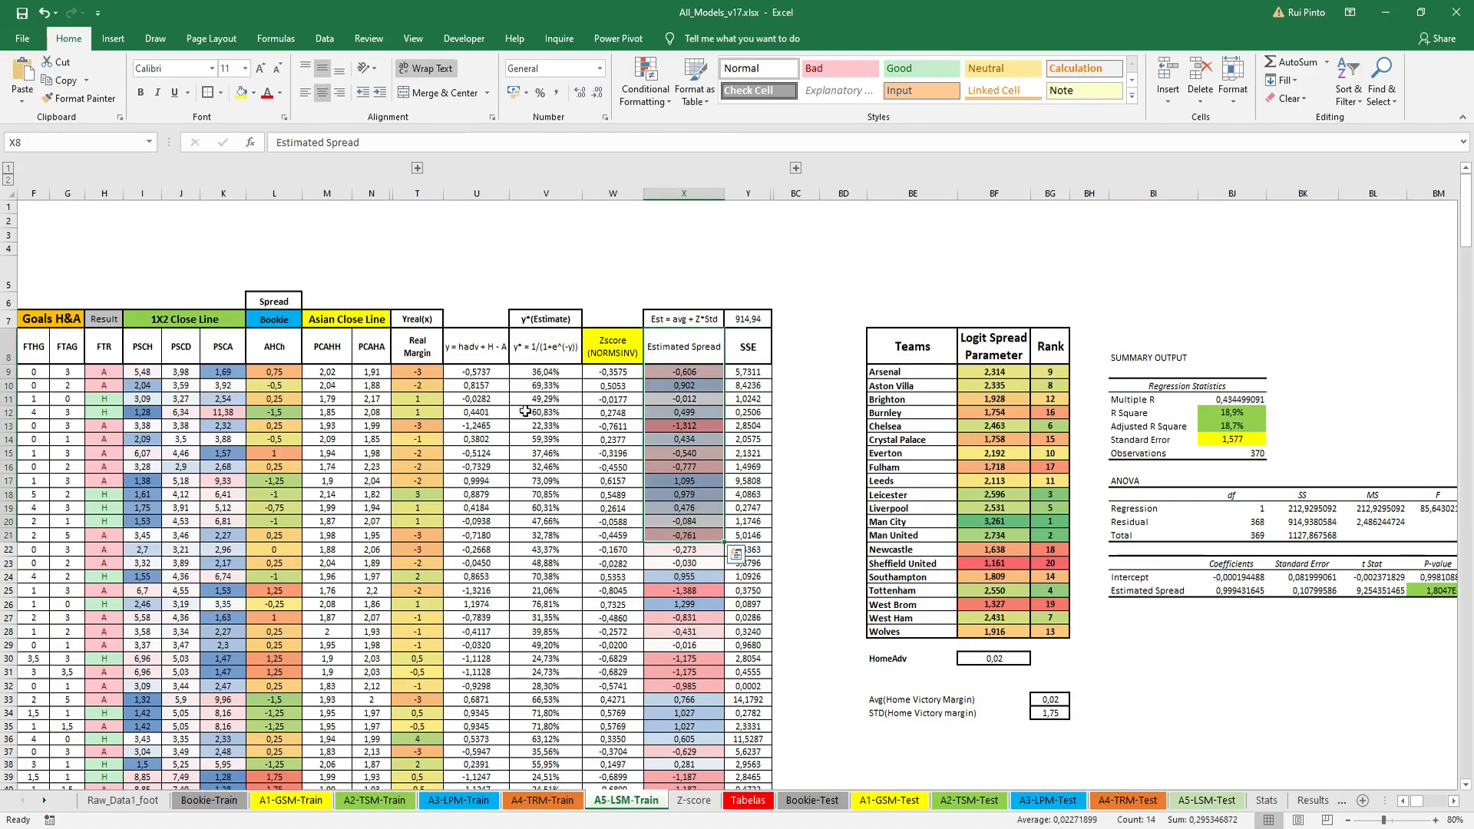
Step: Compare the Real Margin and Estimated Spread columns, and inspect Adjusted R Square, Standard Error and the Estimated Spread P-value in the regression output
{"action": "left_click", "coordinate": [424, 347]}
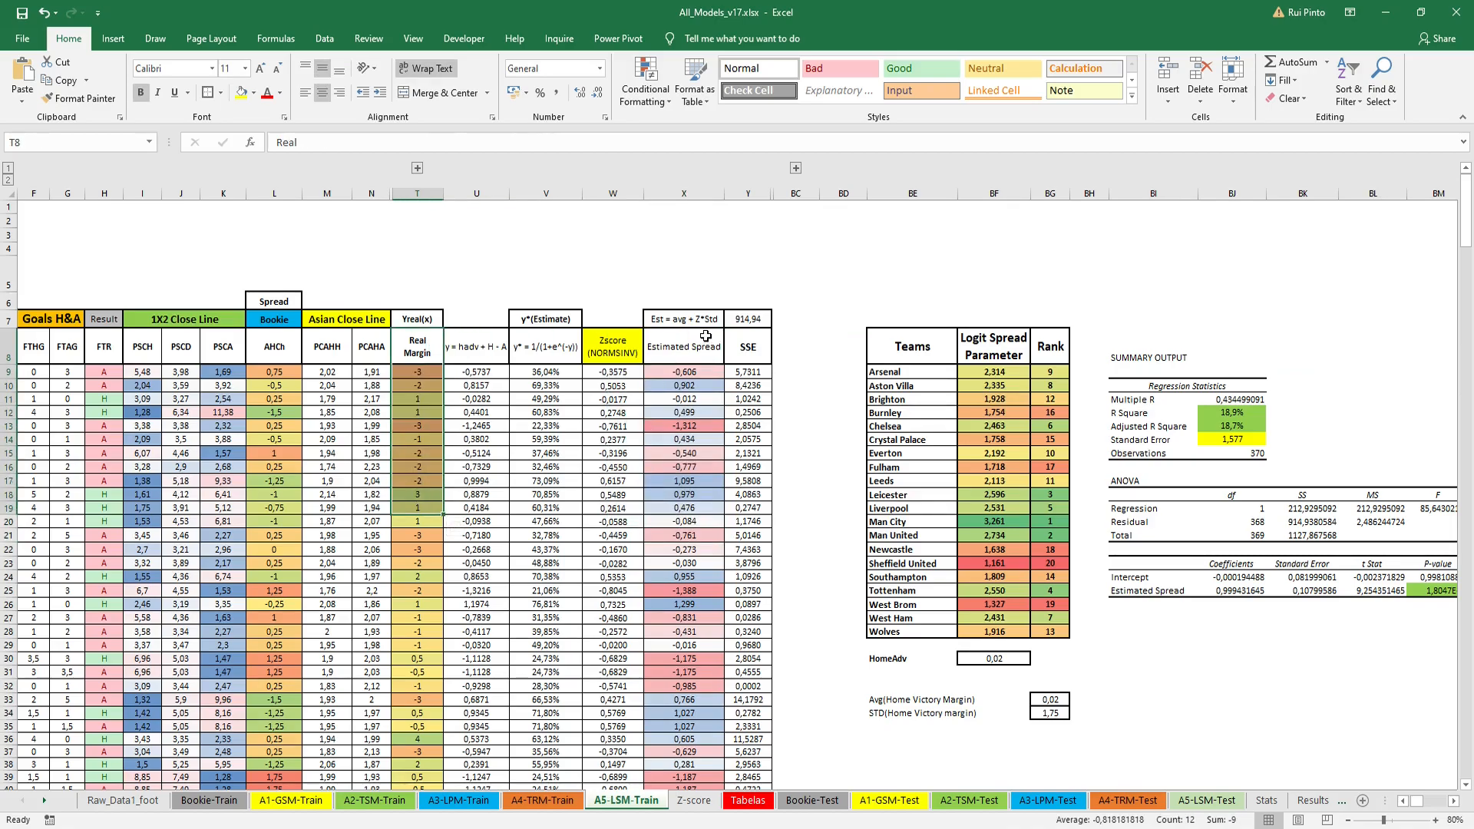
{"action": "left_click_drag", "start_coordinate": [699, 347], "coordinate": [695, 495]}
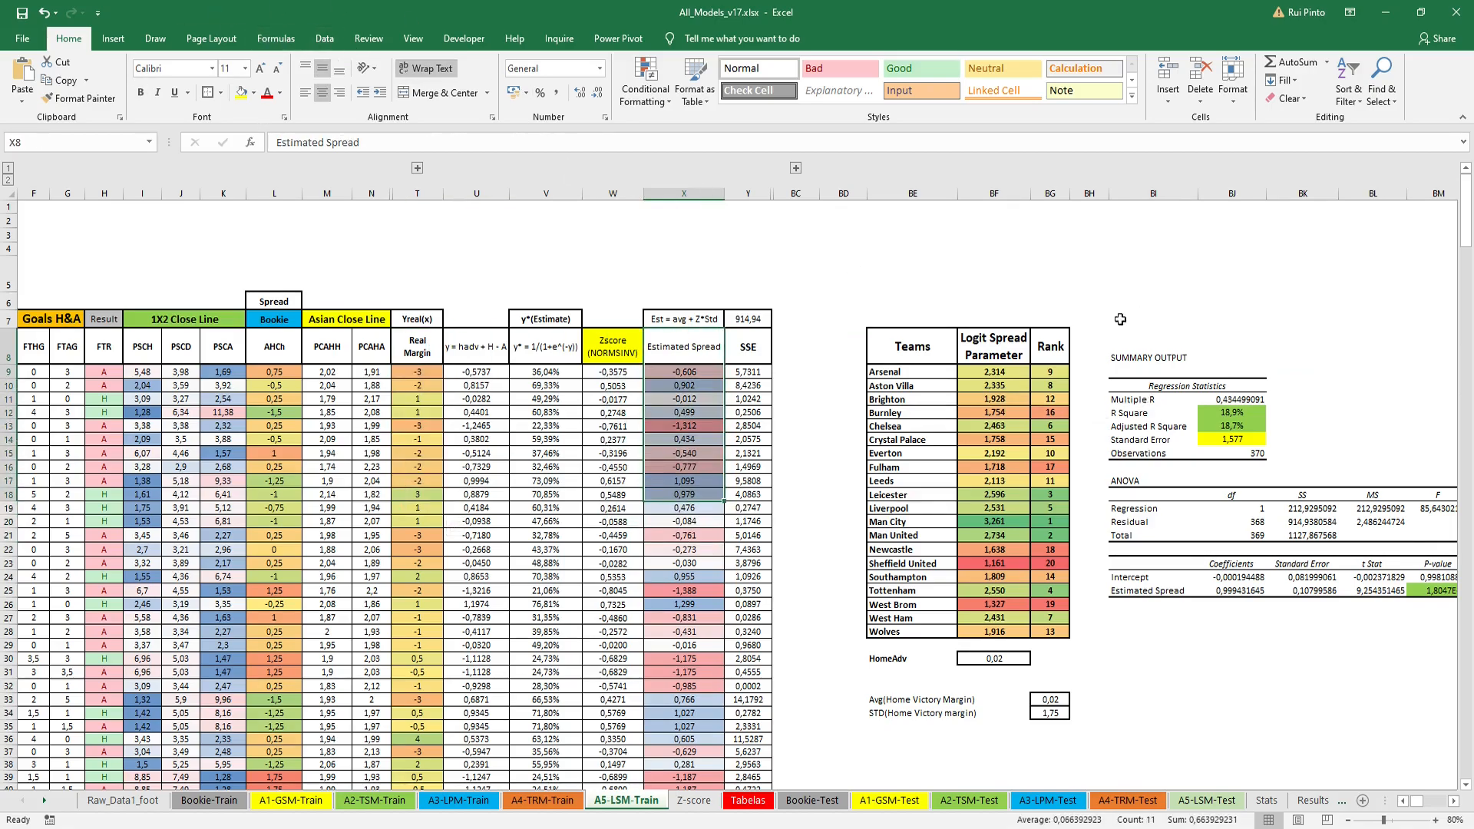
{"action": "scroll", "coordinate": [1454, 801], "scroll_direction": "right", "scroll_amount": 3}
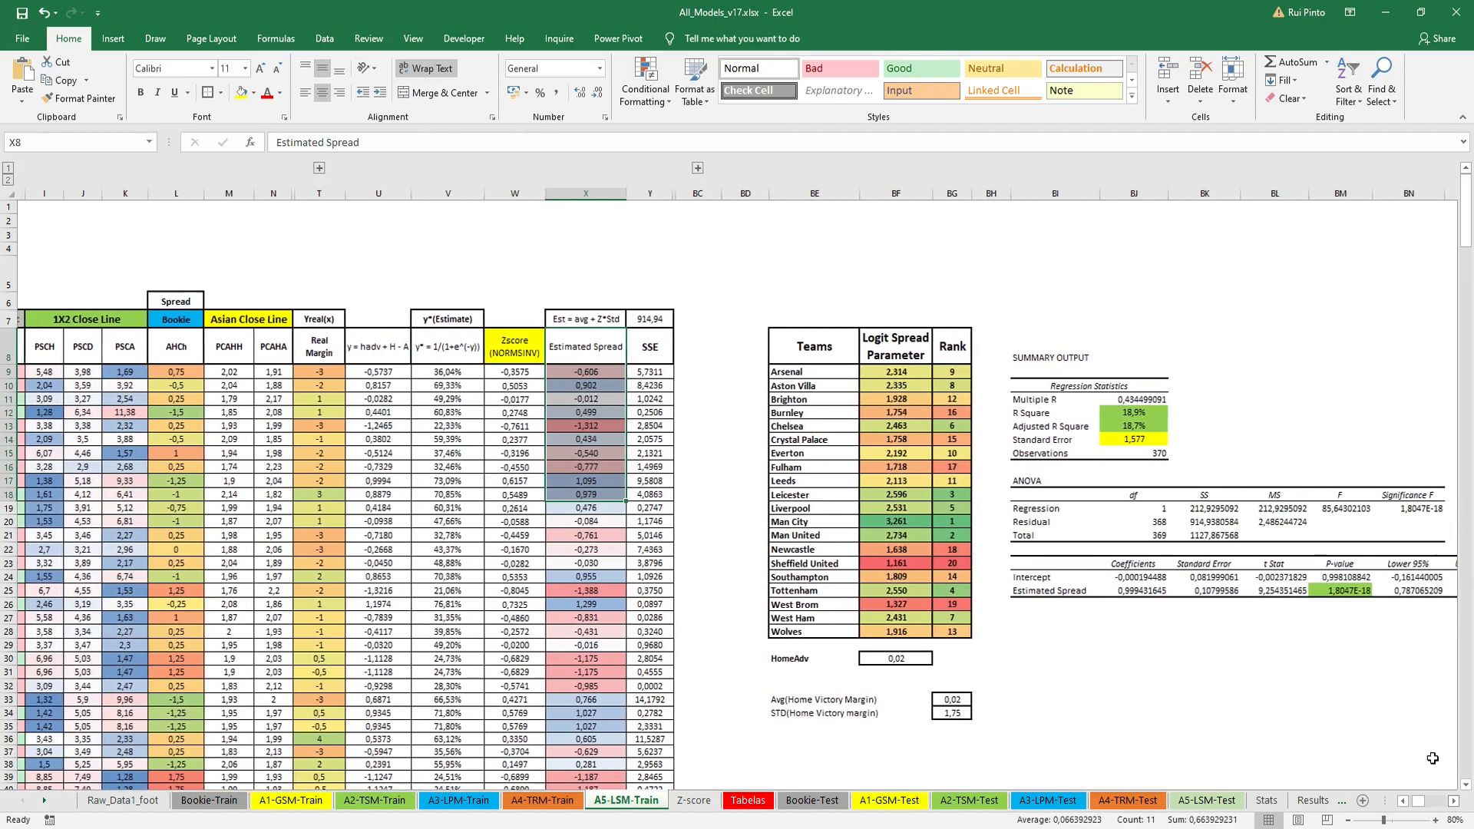
{"action": "left_click", "coordinate": [1248, 419]}
{"action": "left_click", "coordinate": [1142, 423]}
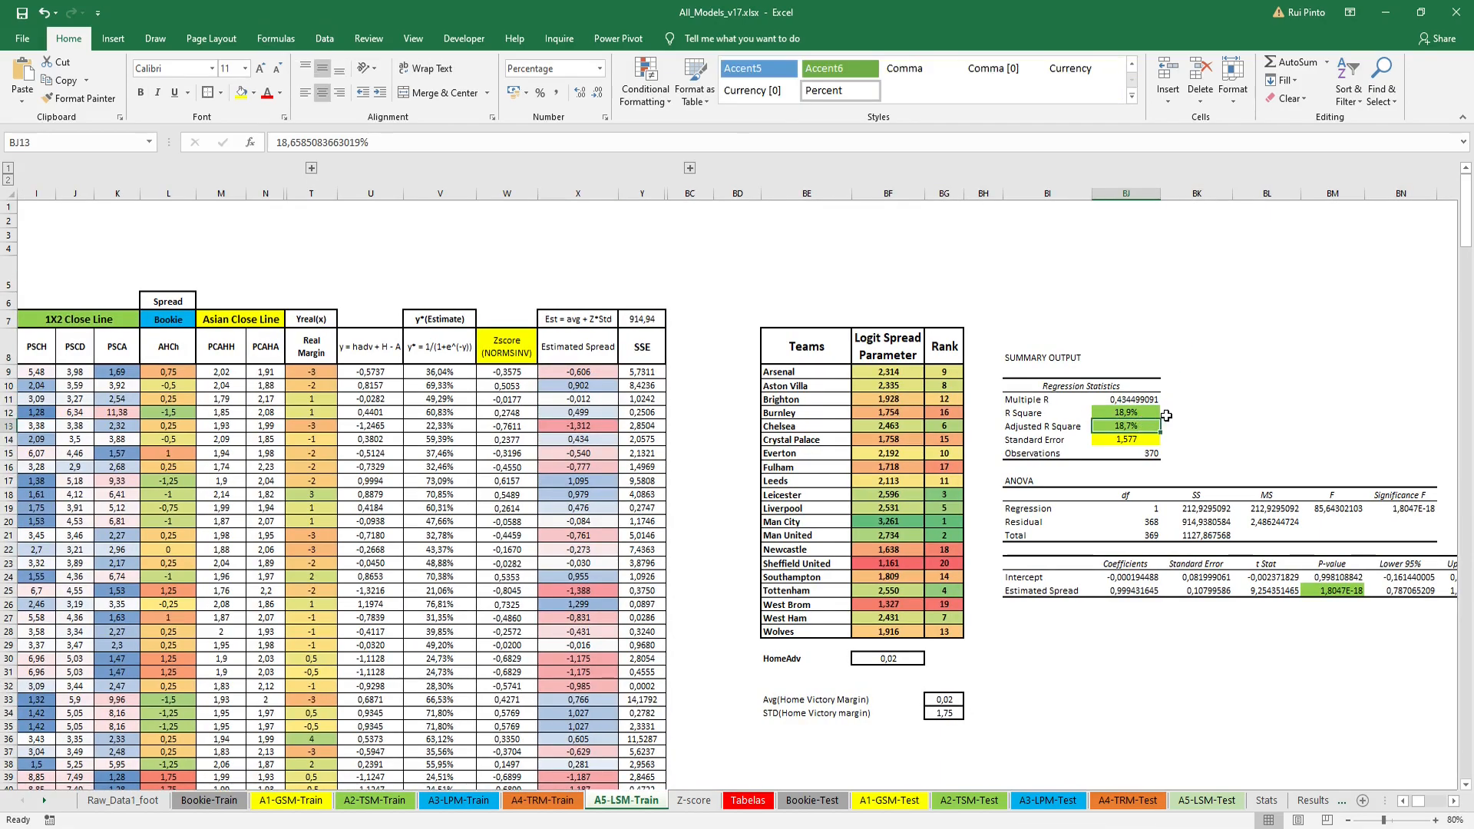
{"action": "left_click", "coordinate": [1141, 437]}
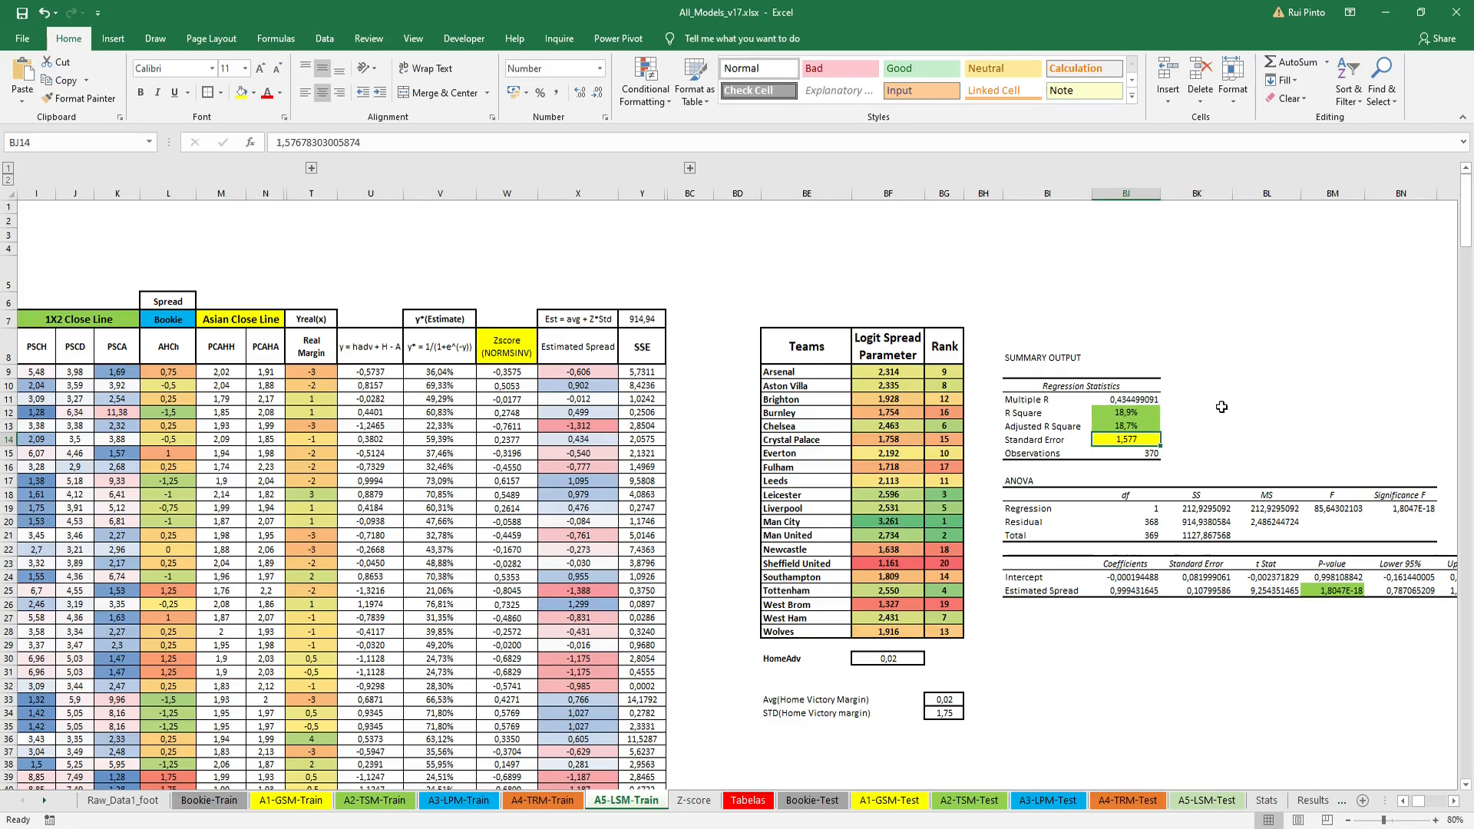
{"action": "left_click", "coordinate": [1340, 591]}
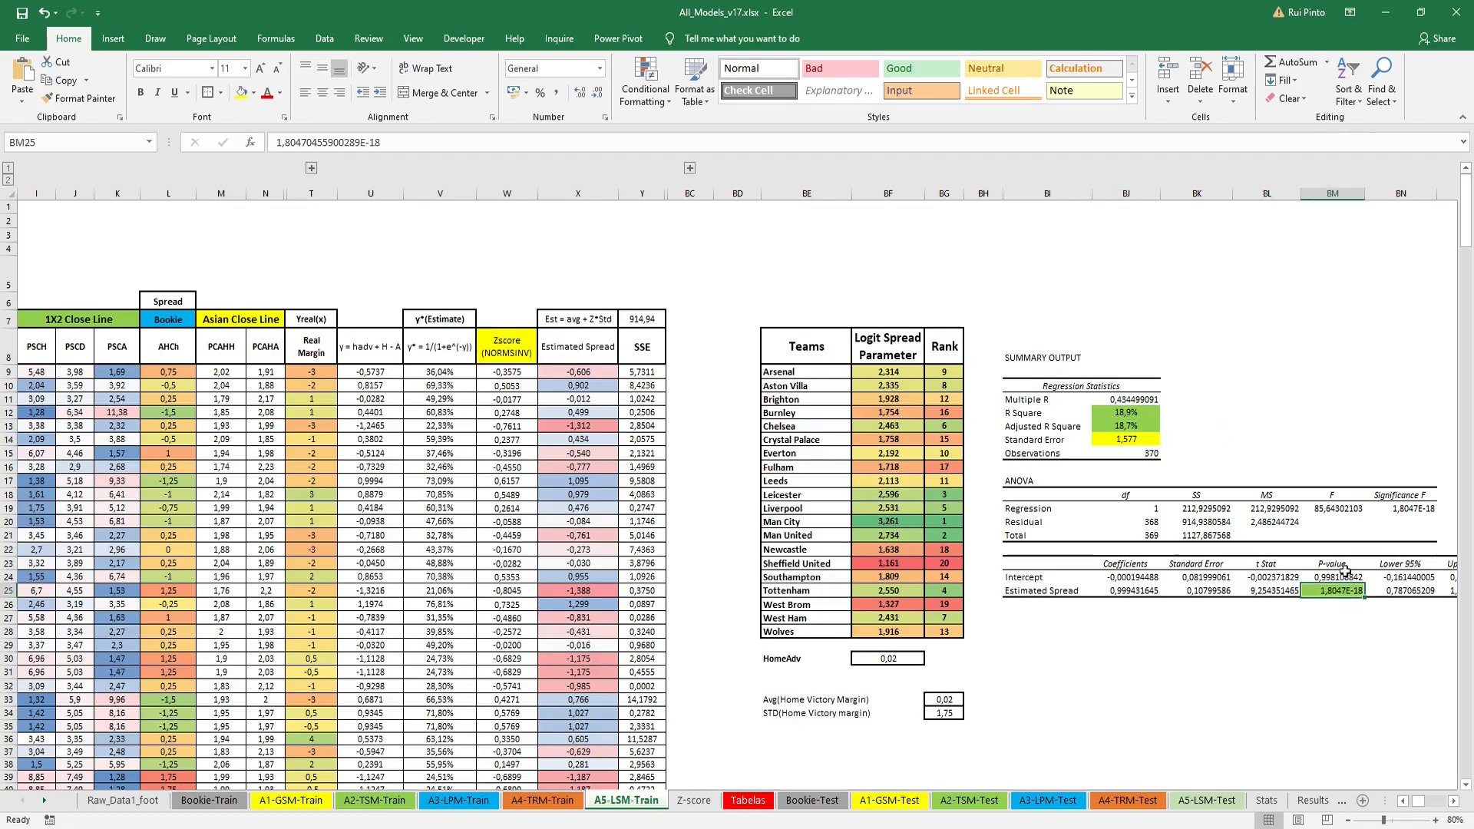
{"action": "left_click", "coordinate": [1052, 588]}
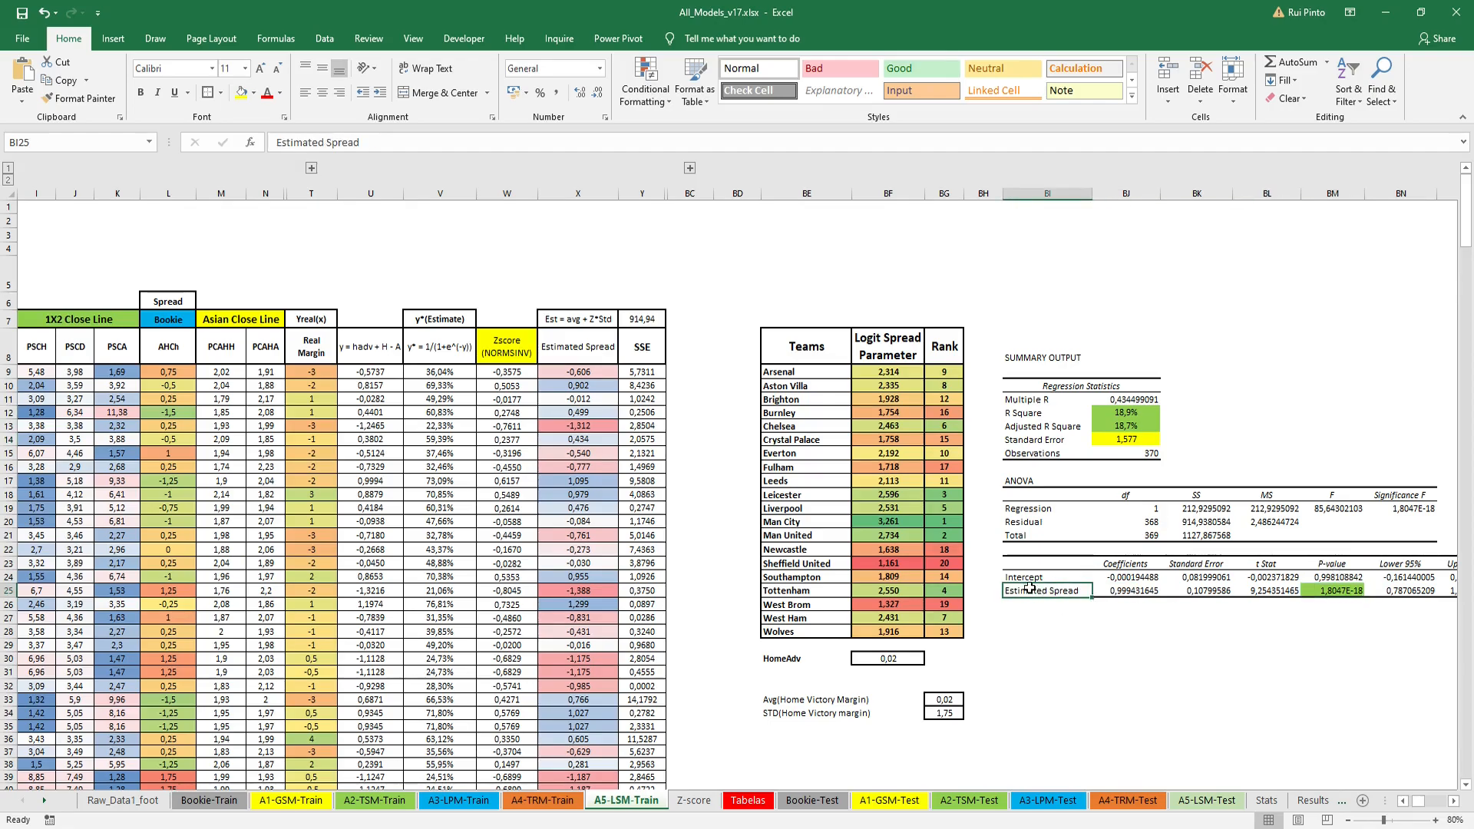
Step: Expand the collapsed columns before the Teams table and review the win accuracy, P/L and accumulated total under Model Stats - LSM
{"action": "left_click", "coordinate": [786, 263]}
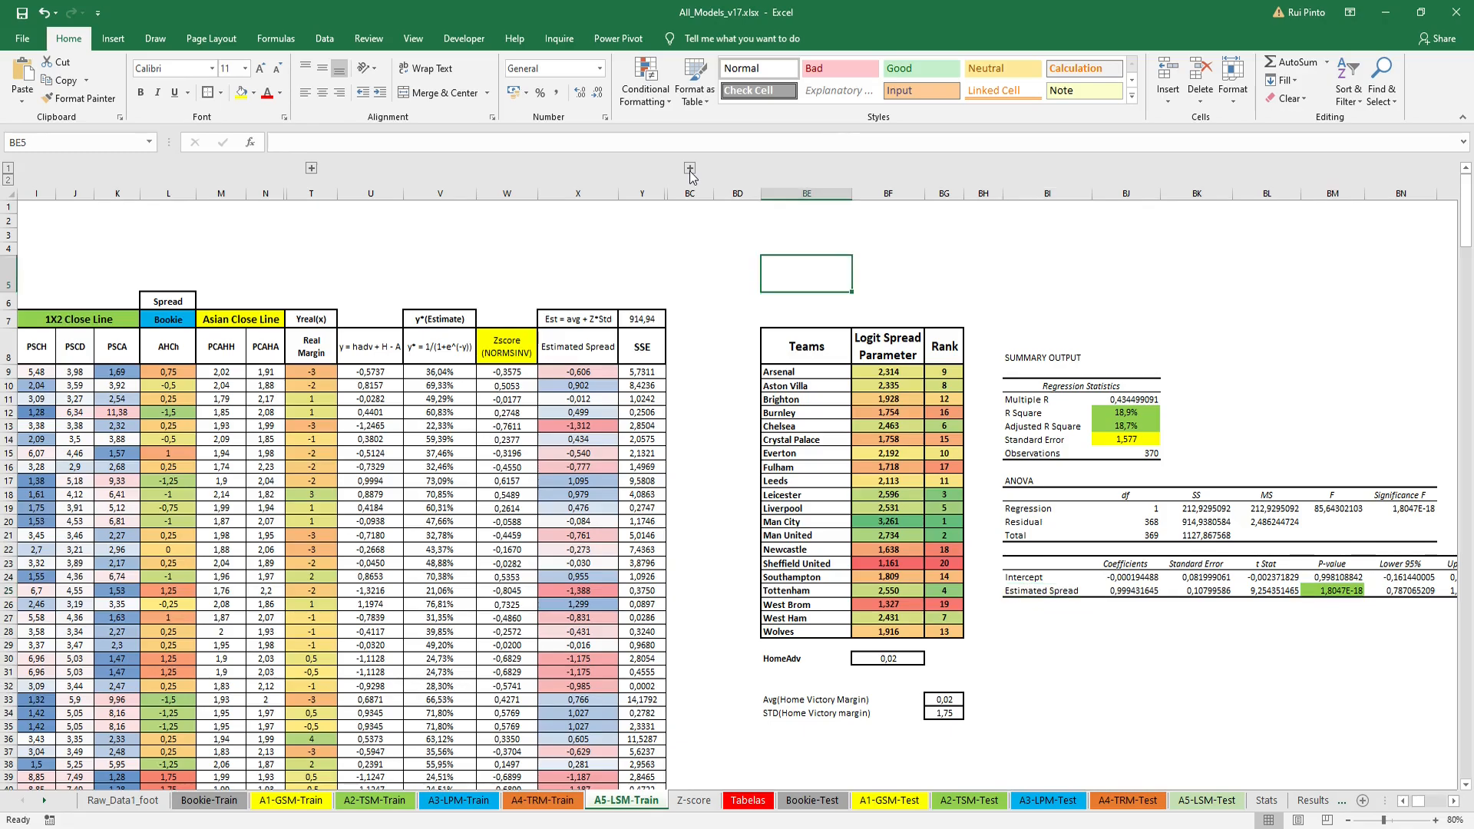
{"action": "left_click", "coordinate": [690, 169]}
{"action": "left_click", "coordinate": [757, 250]}
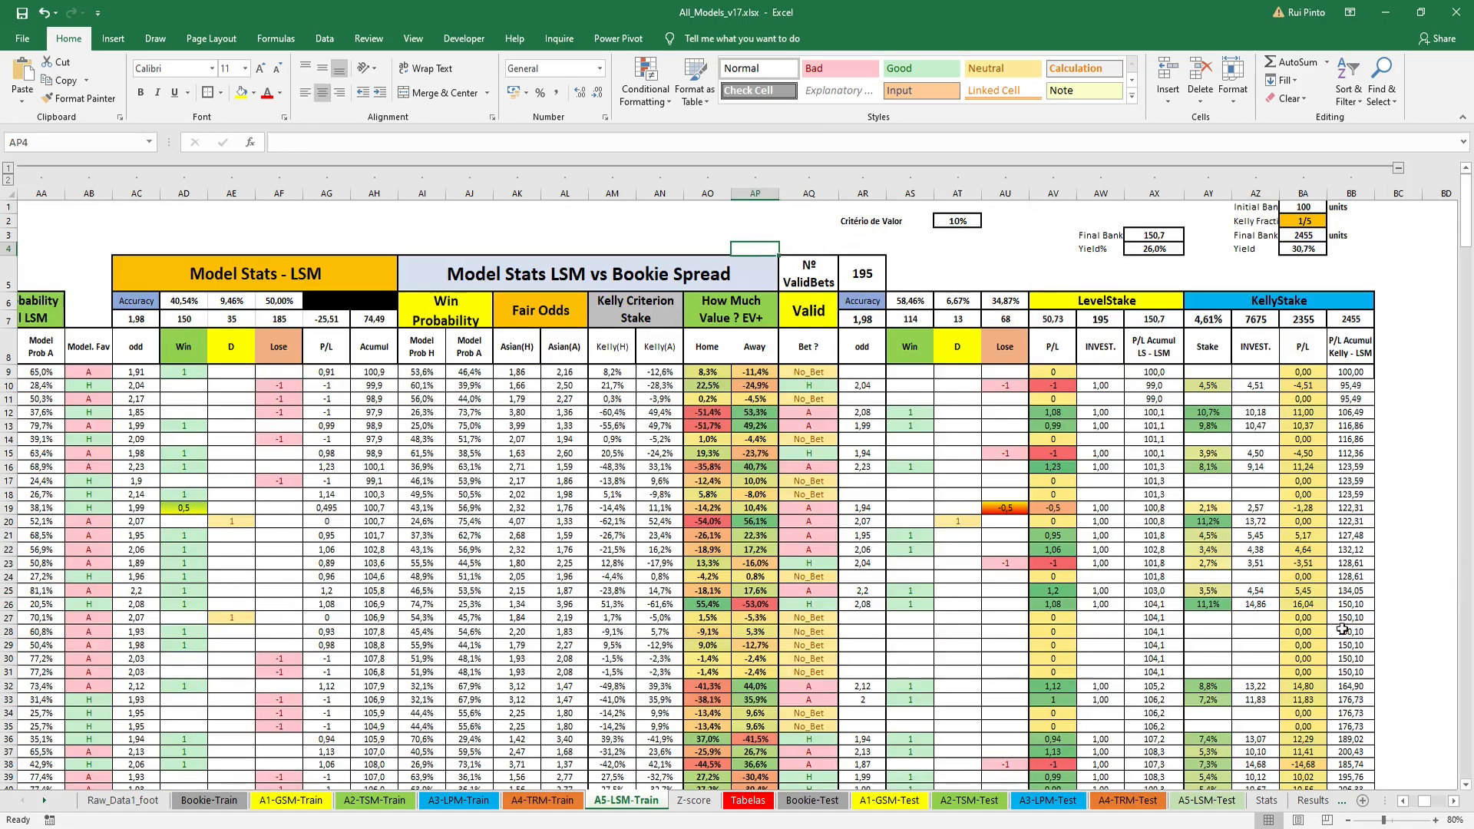
{"action": "left_click", "coordinate": [1454, 802]}
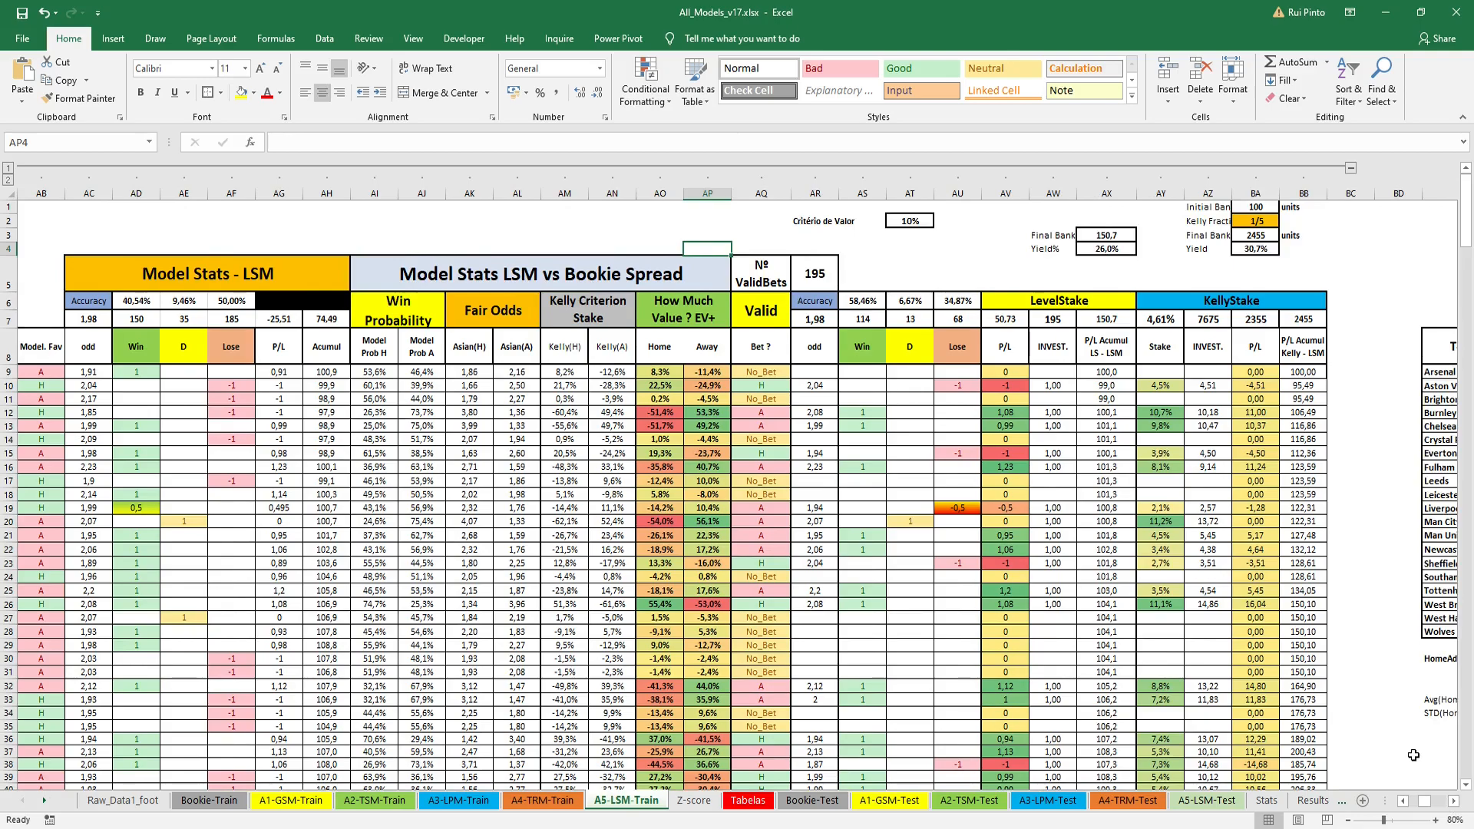
{"action": "left_click", "coordinate": [149, 316]}
{"action": "left_click", "coordinate": [139, 299]}
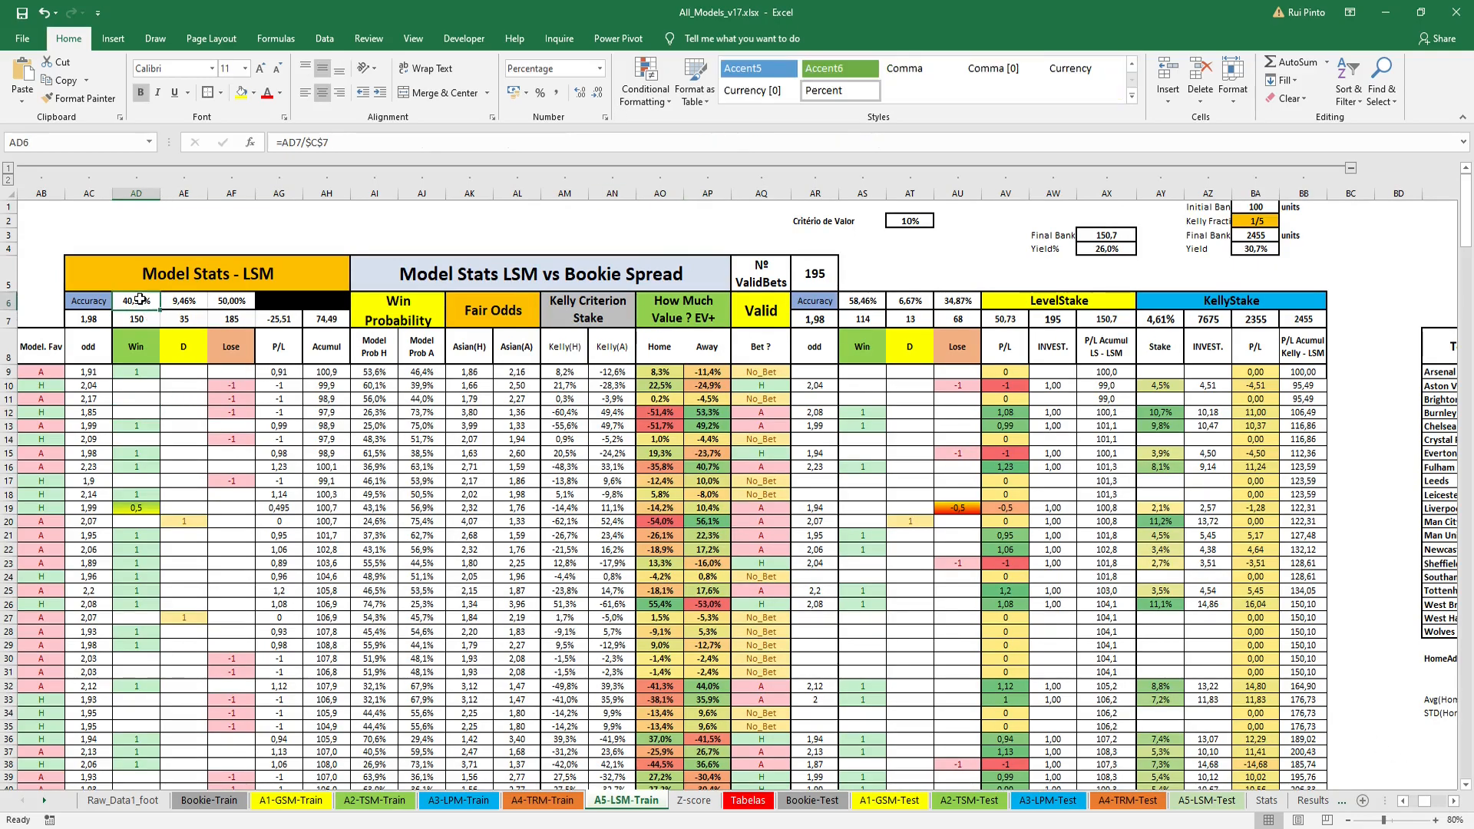
{"action": "left_click", "coordinate": [289, 322]}
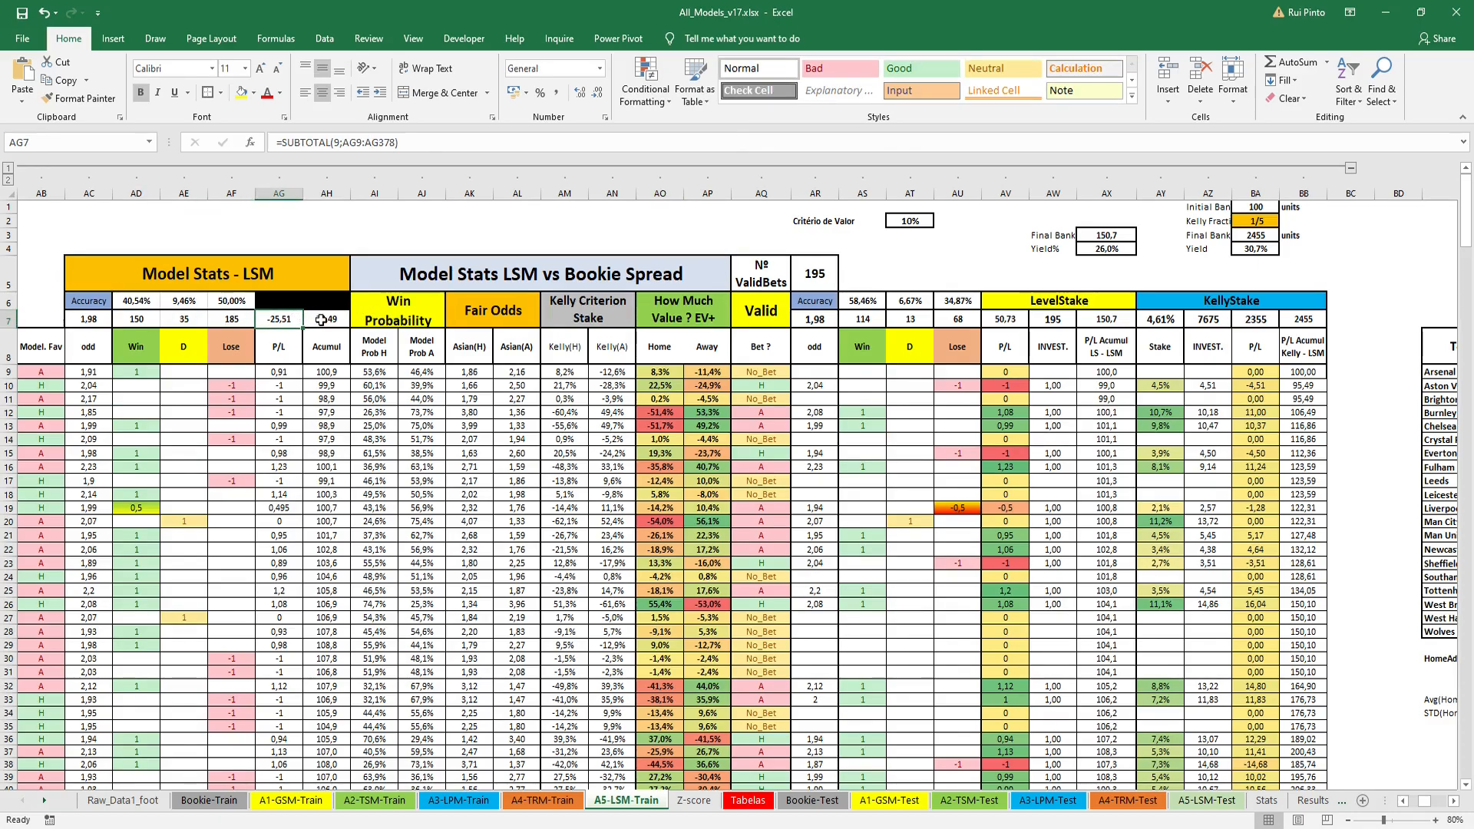
{"action": "left_click", "coordinate": [321, 320]}
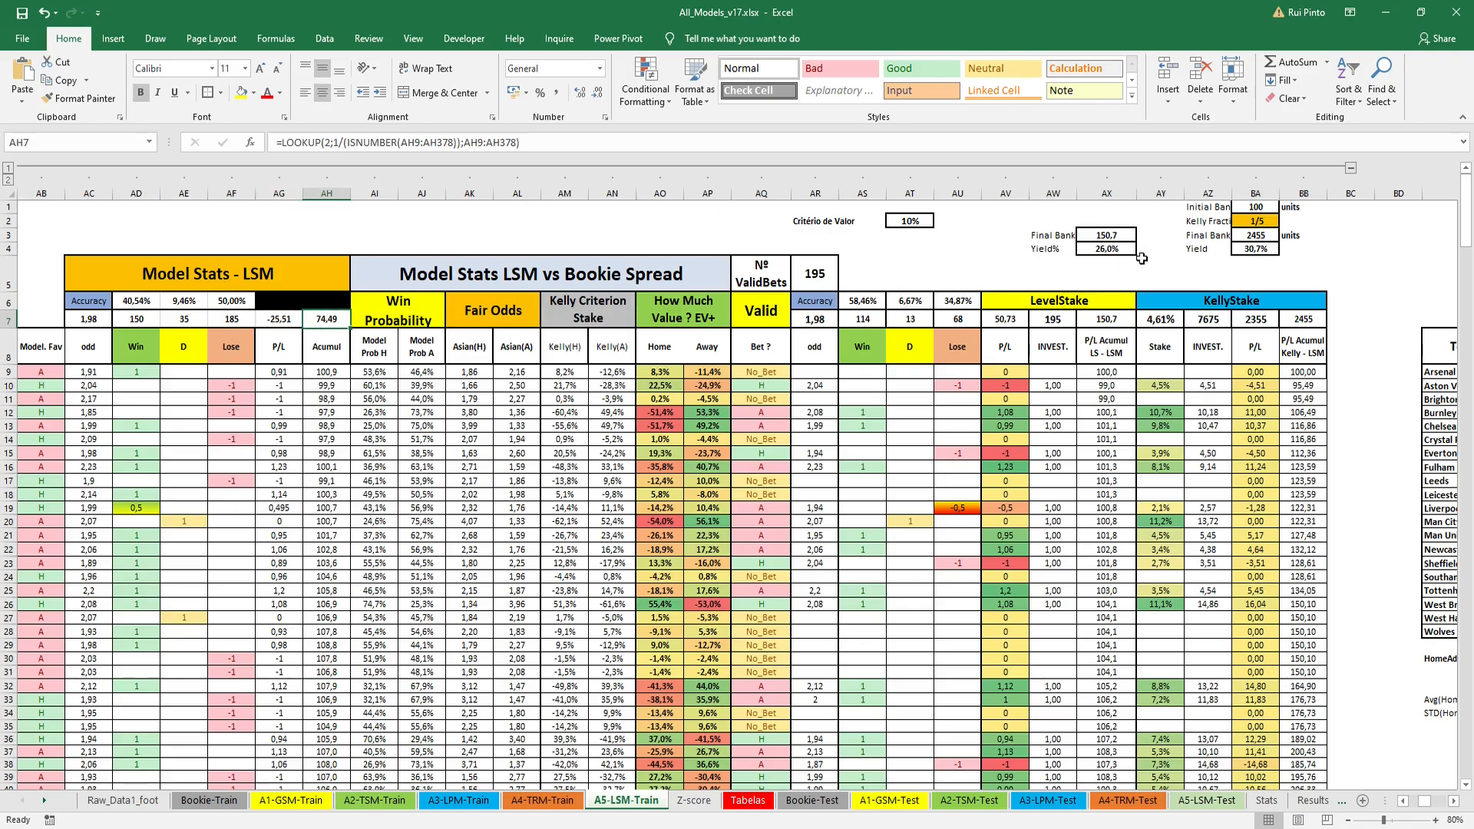
Step: Inspect the NORM.DIST win probability formulas in AI9 and AJ9, tracing the AI9 references to the estimated spread and regression standard error
{"action": "left_click", "coordinate": [375, 372]}
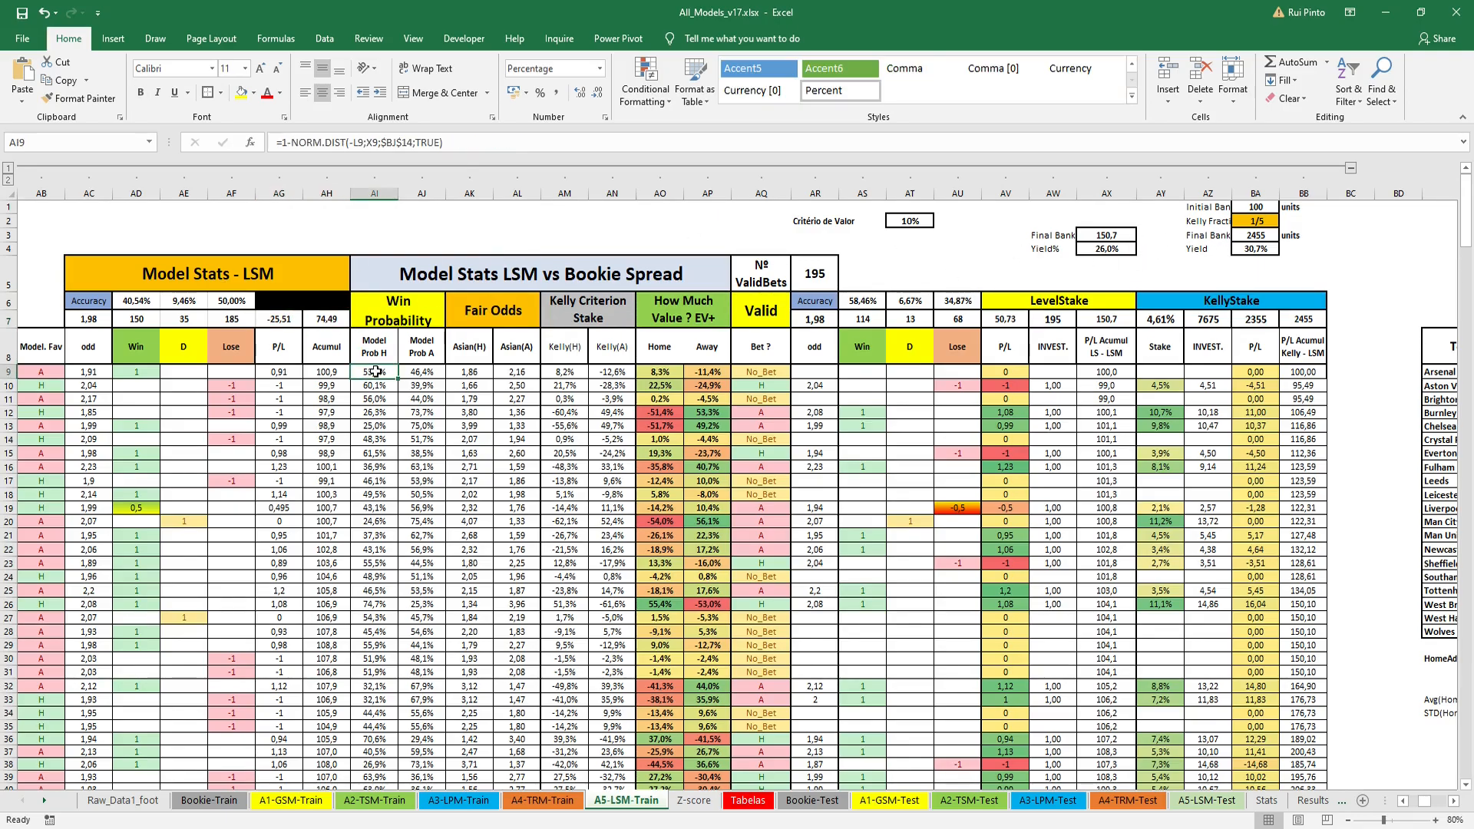
{"action": "double_click", "coordinate": [375, 372]}
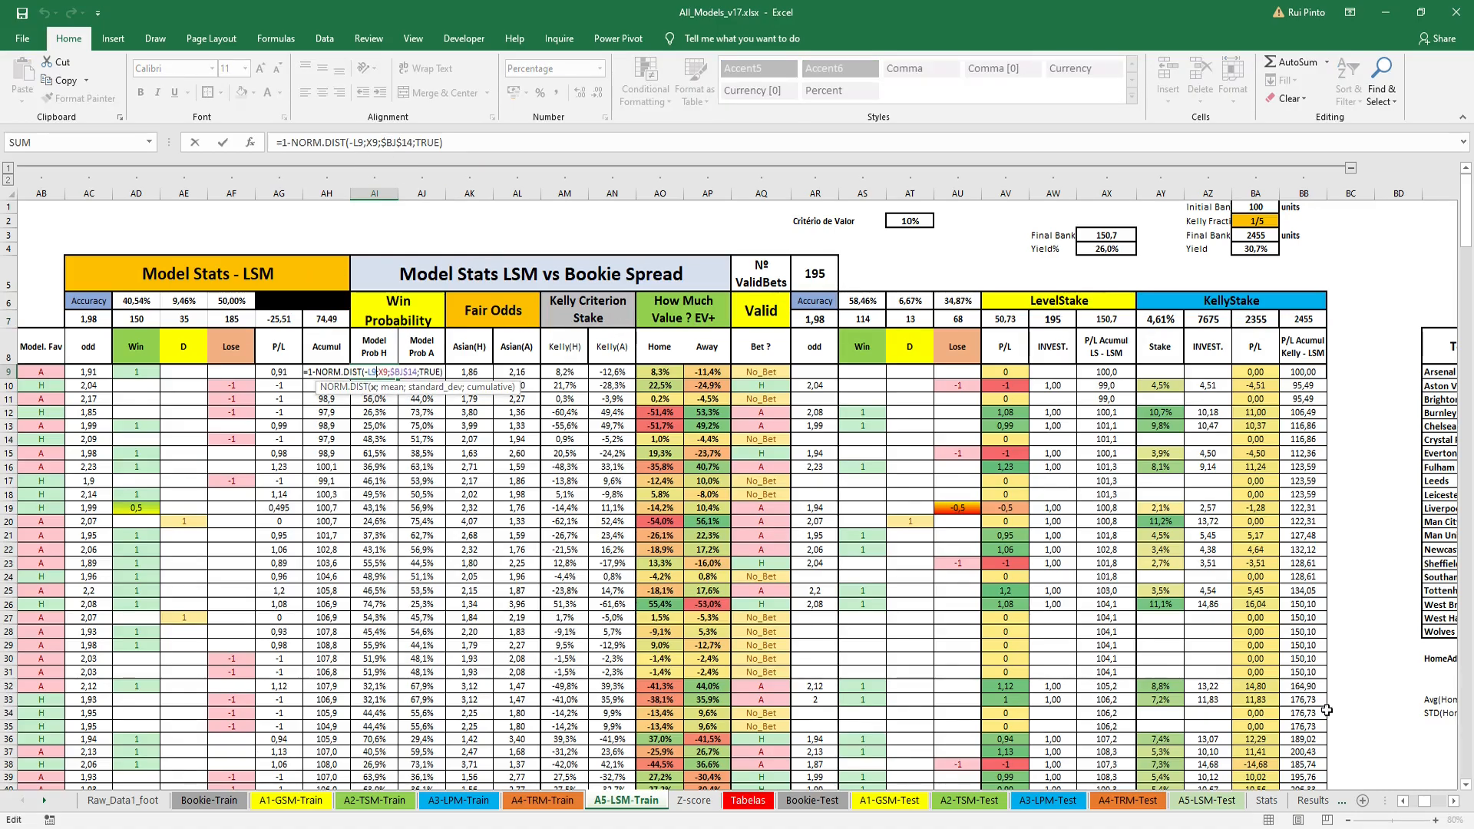
{"action": "left_click_drag", "start_coordinate": [1425, 802], "coordinate": [1419, 807]}
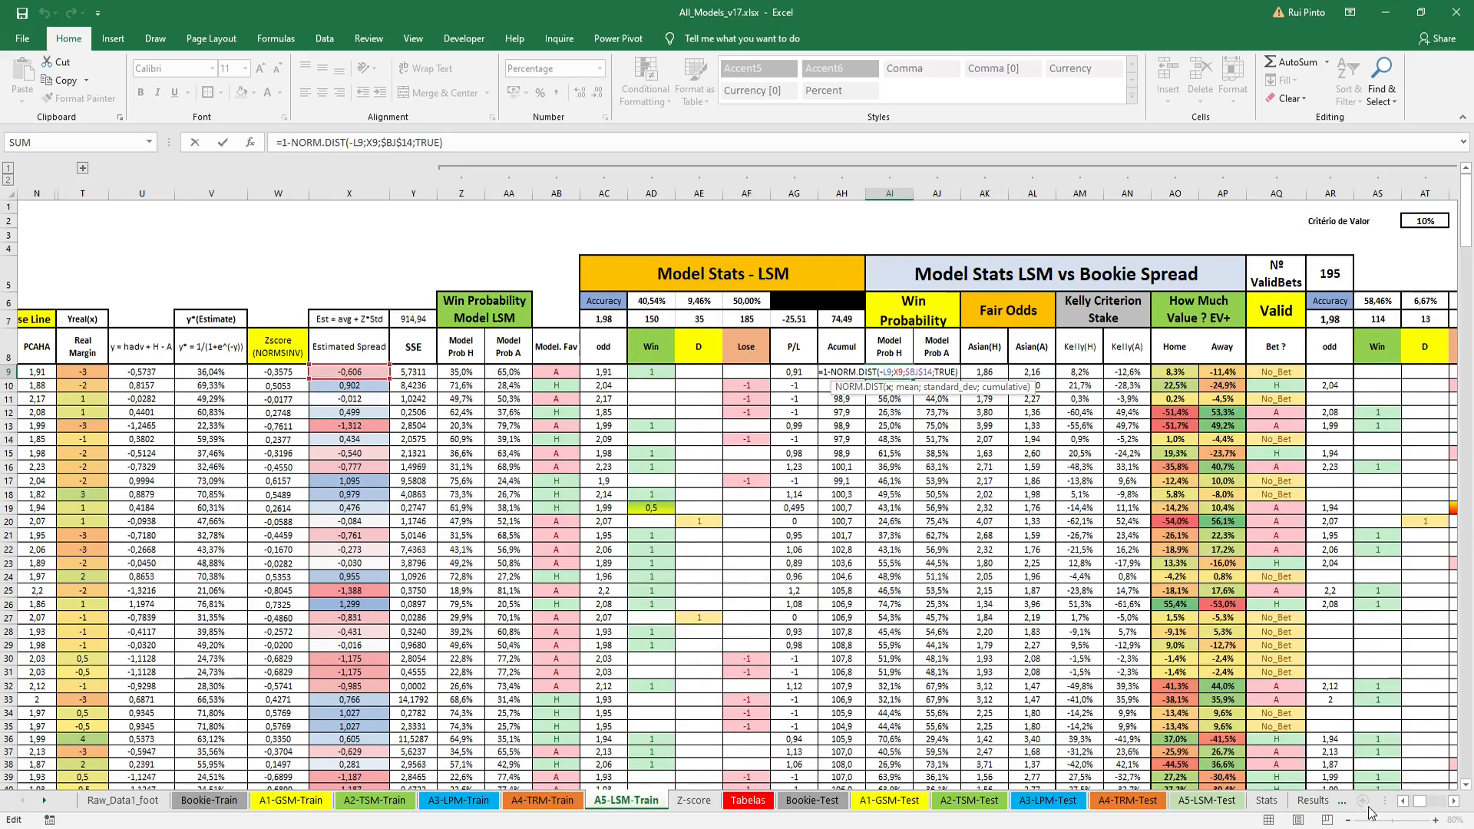
{"action": "left_click_drag", "start_coordinate": [1419, 806], "coordinate": [1429, 803]}
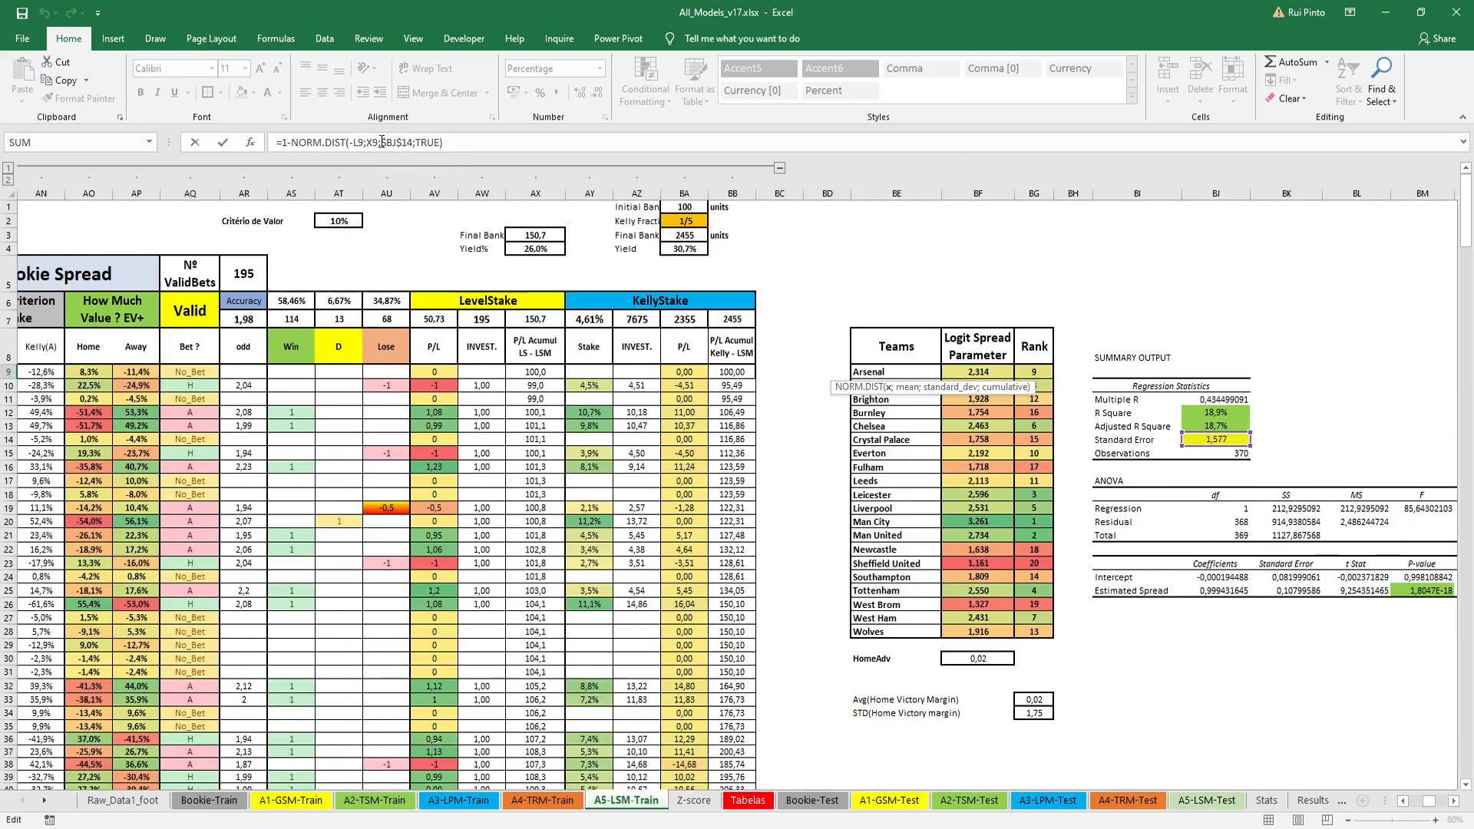
{"action": "left_click_drag", "start_coordinate": [1429, 804], "coordinate": [1428, 806]}
{"action": "key", "text": "Escape"}
{"action": "left_click", "coordinate": [419, 416]}
{"action": "left_click", "coordinate": [342, 371]}
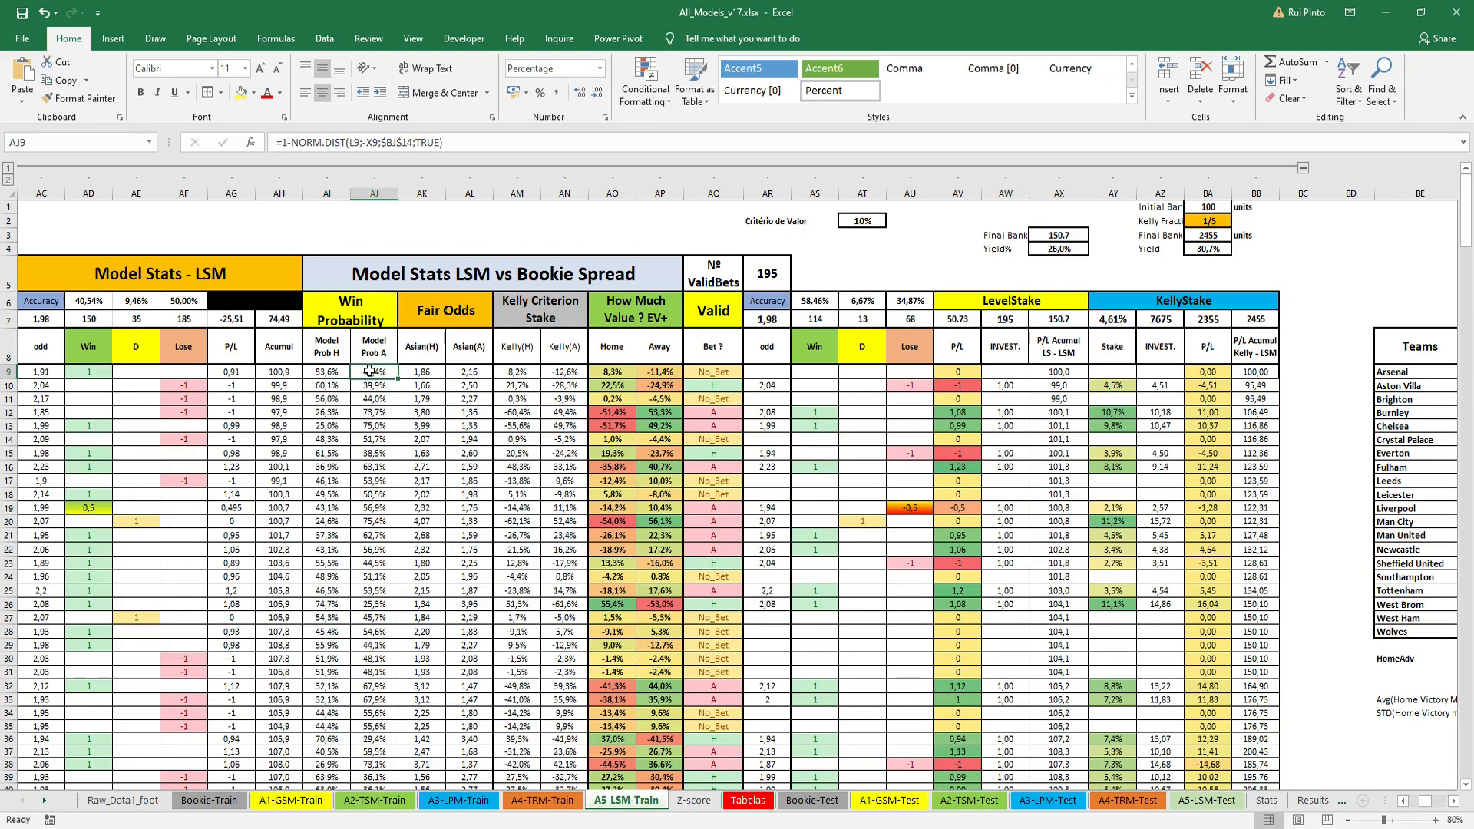
Step: Inspect the row 9 formulas for home fair odds, home Kelly stake, home expected value and the Bet ? decision
{"action": "left_click", "coordinate": [434, 372]}
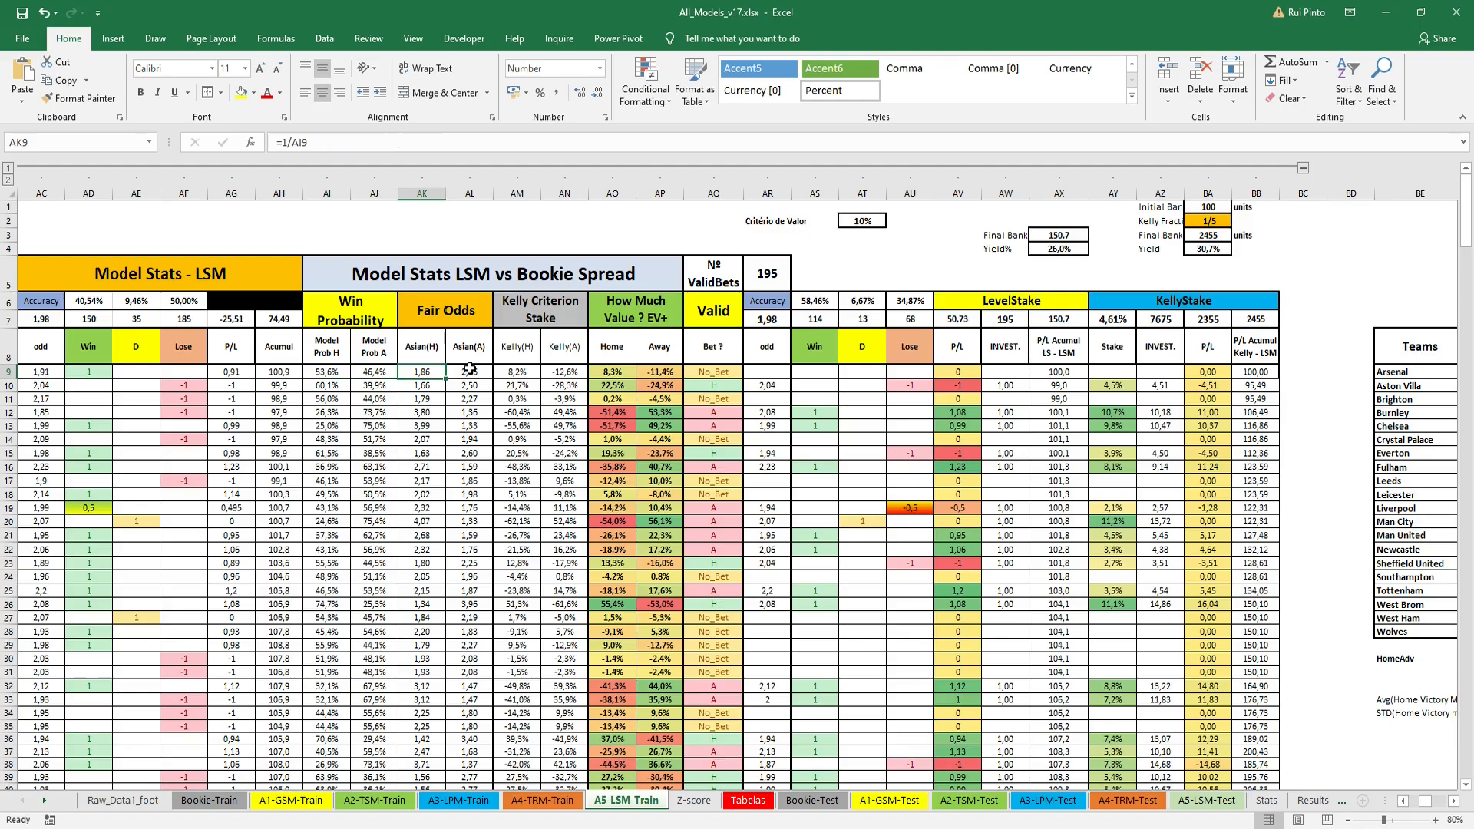
{"action": "left_click", "coordinate": [516, 372]}
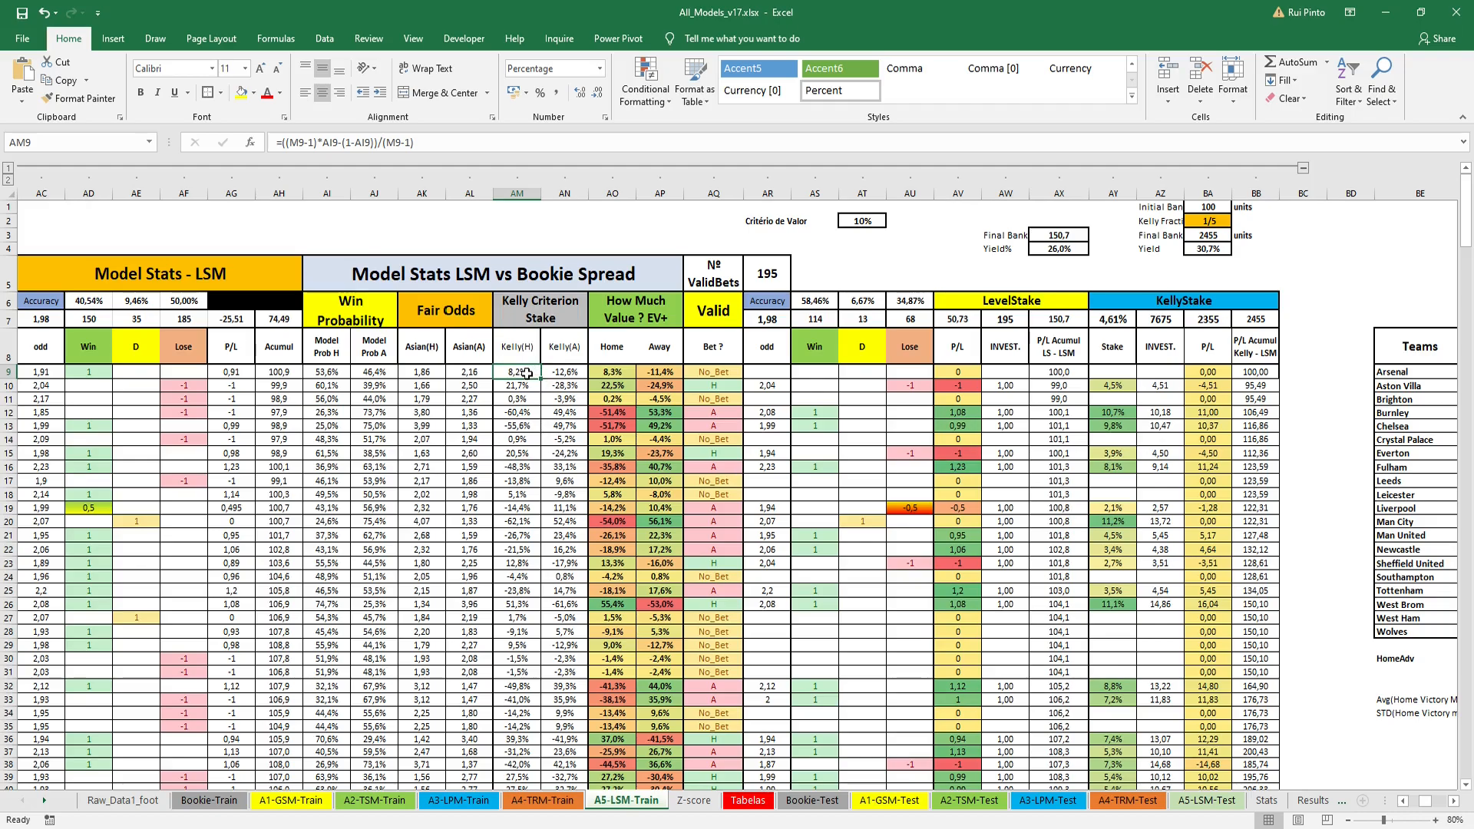
{"action": "left_click", "coordinate": [620, 372]}
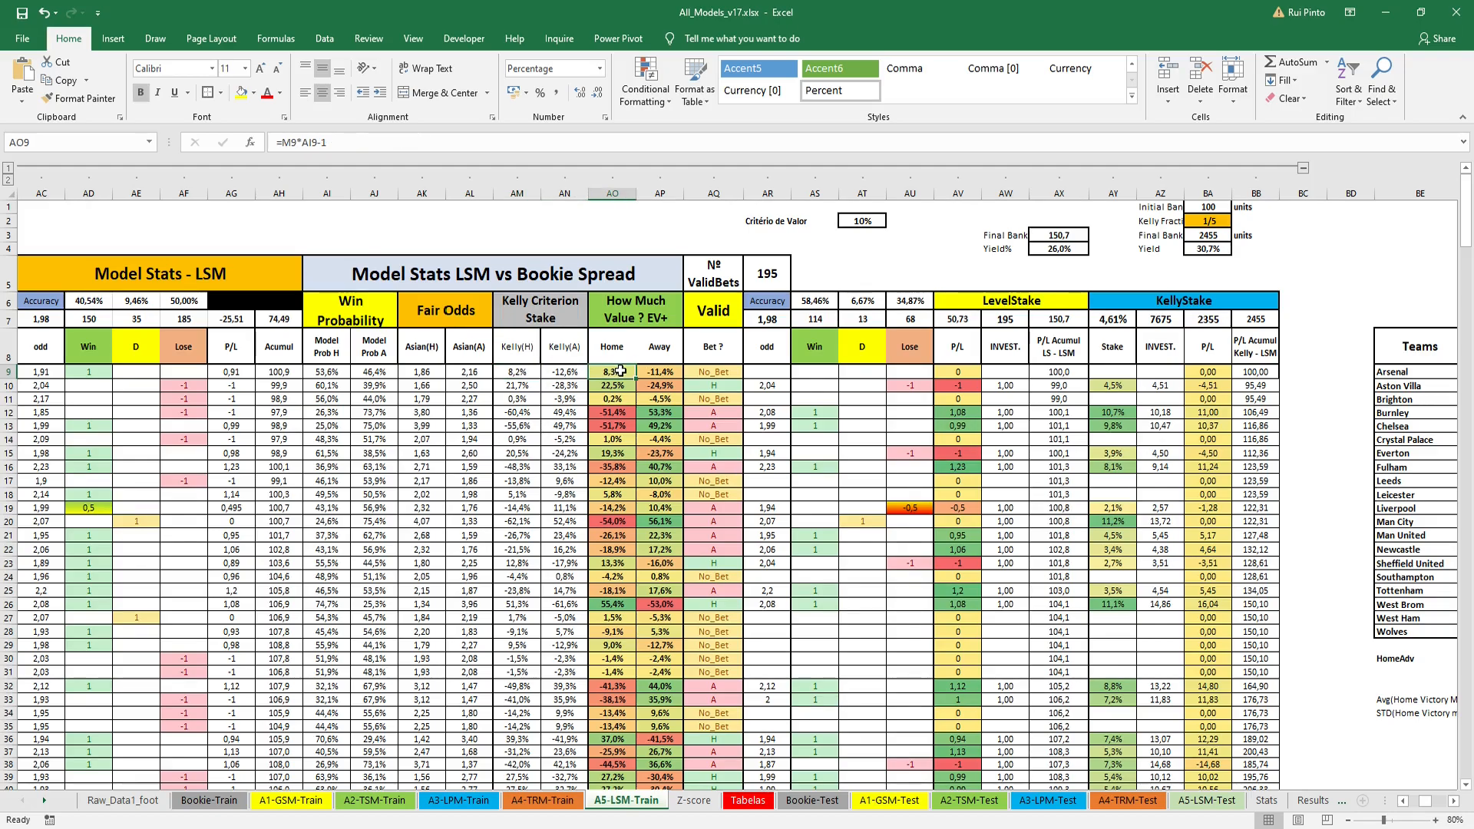
{"action": "double_click", "coordinate": [620, 372]}
{"action": "key", "text": "Escape"}
{"action": "left_click", "coordinate": [710, 371]}
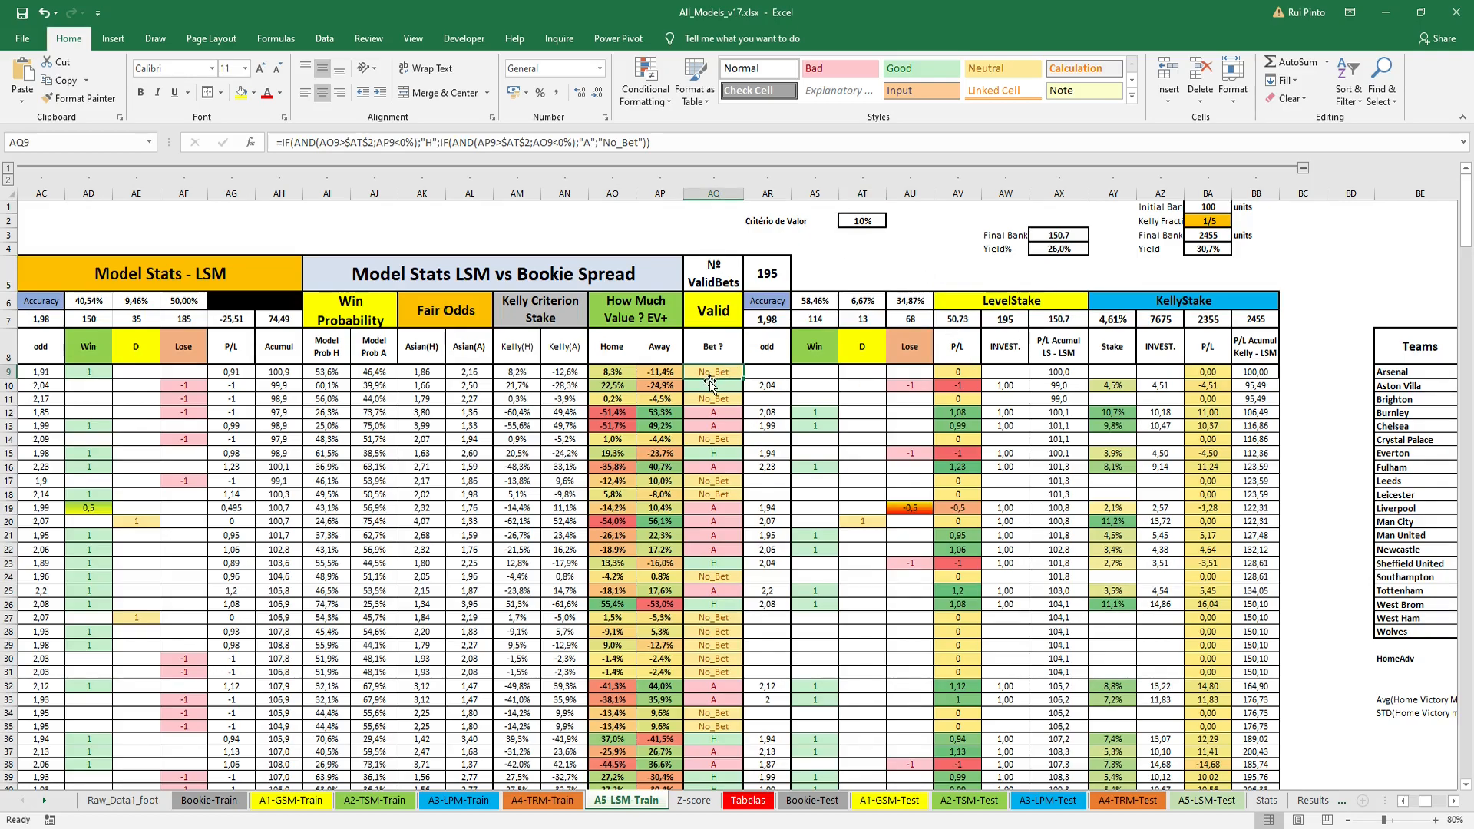
Step: Review the number of valid bets and the win accuracy of the LSM model against the bookie spread
{"action": "left_click", "coordinate": [768, 273]}
{"action": "left_click", "coordinate": [910, 265]}
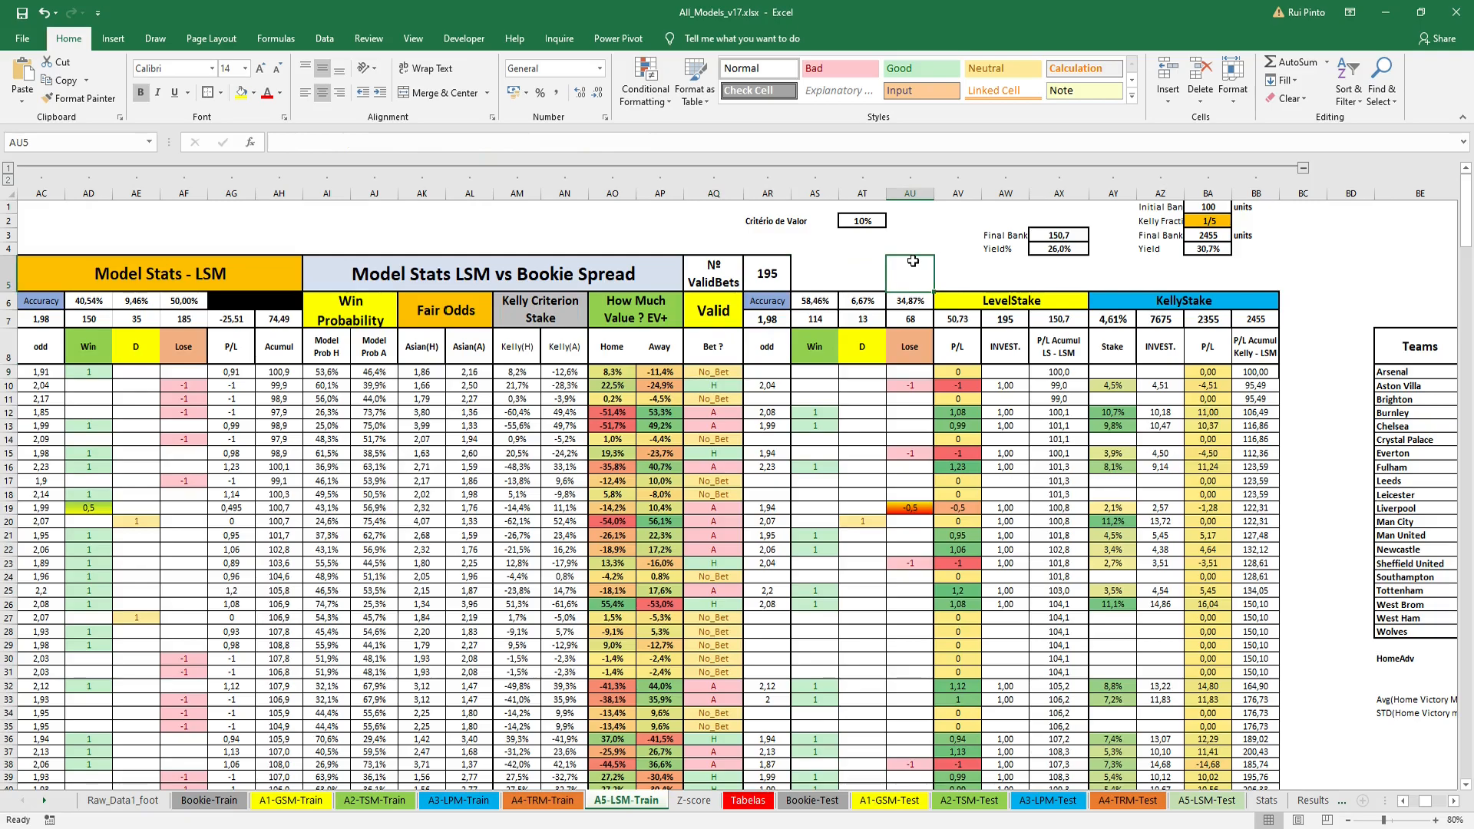
{"action": "left_click", "coordinate": [816, 304]}
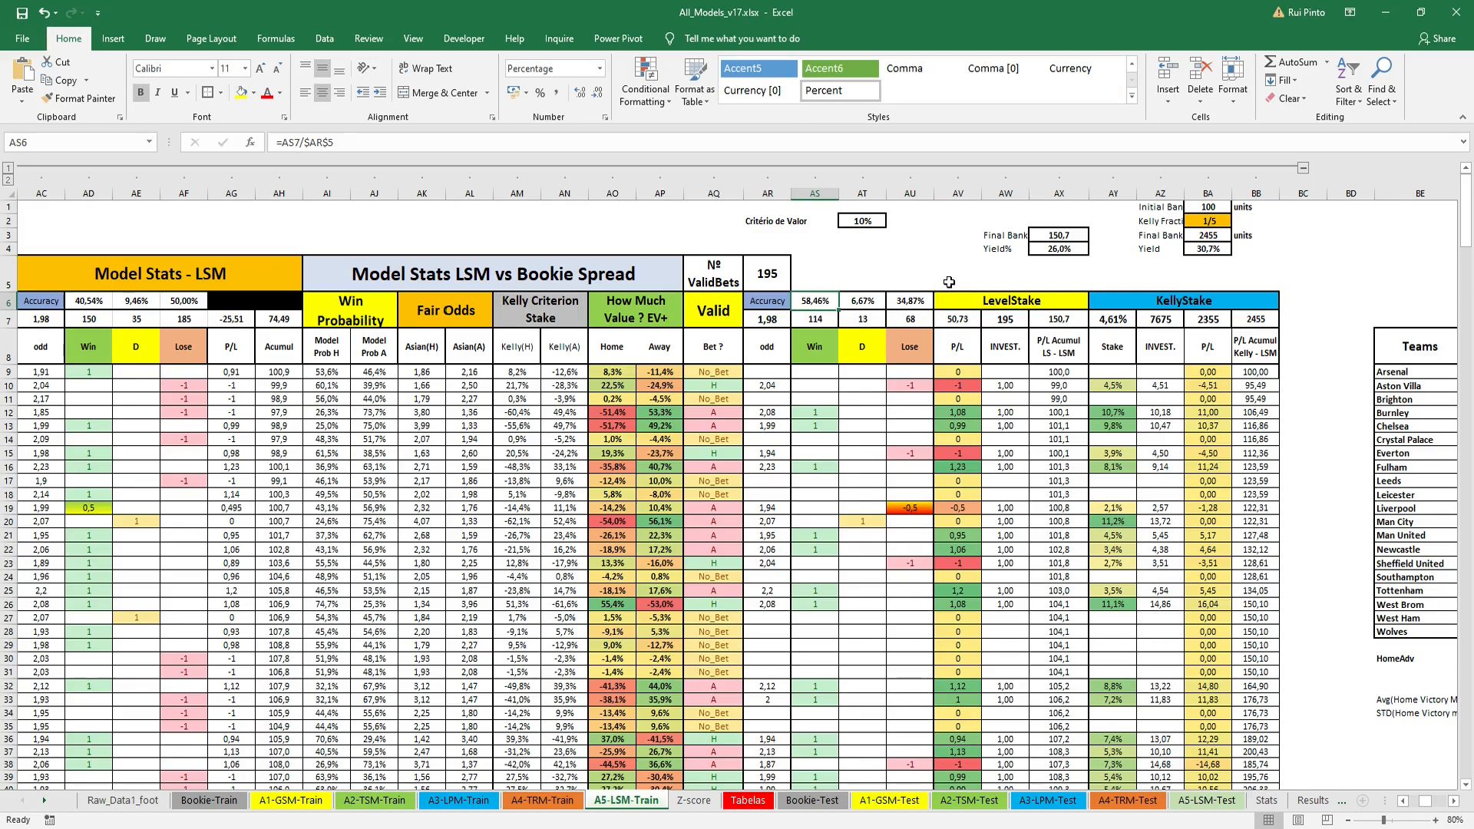
{"action": "left_click", "coordinate": [876, 335]}
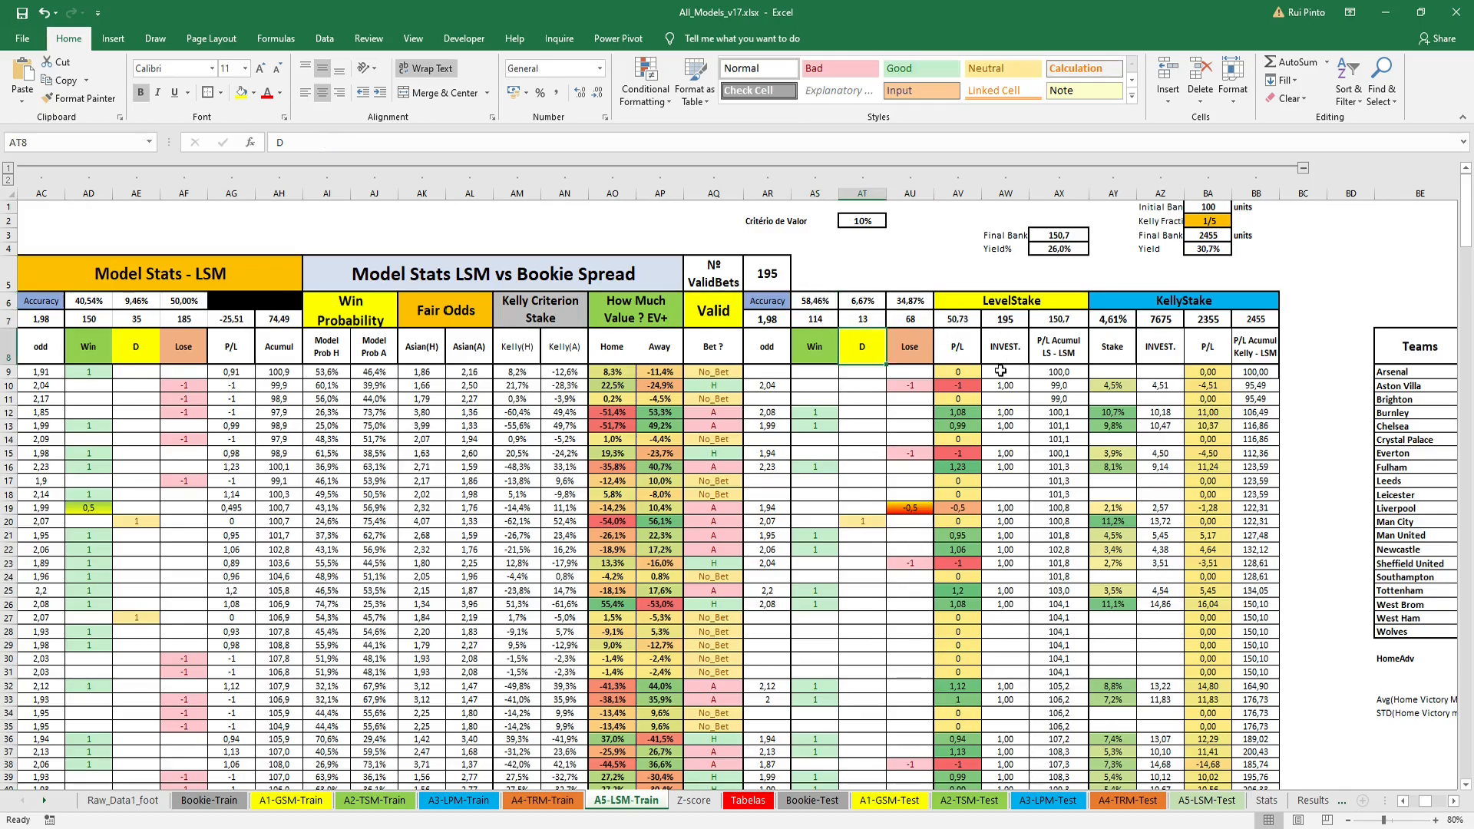
Step: Inspect the LevelStake accumulated P/L, Yield% and investment formulas, and check the final accumulated KellyStake value
{"action": "left_click", "coordinate": [1076, 322]}
{"action": "left_click", "coordinate": [1063, 374]}
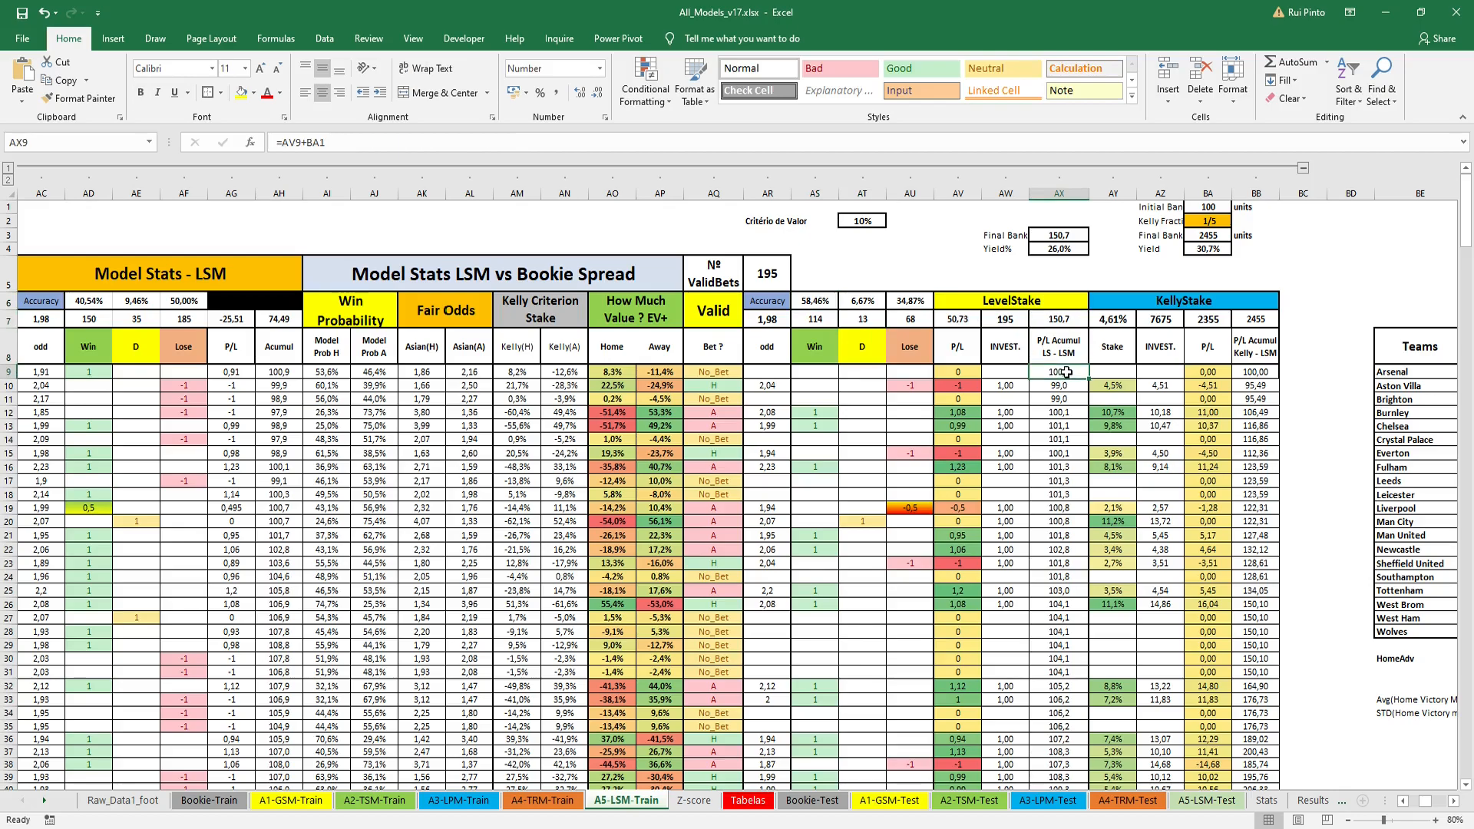
{"action": "left_click", "coordinate": [1066, 388]}
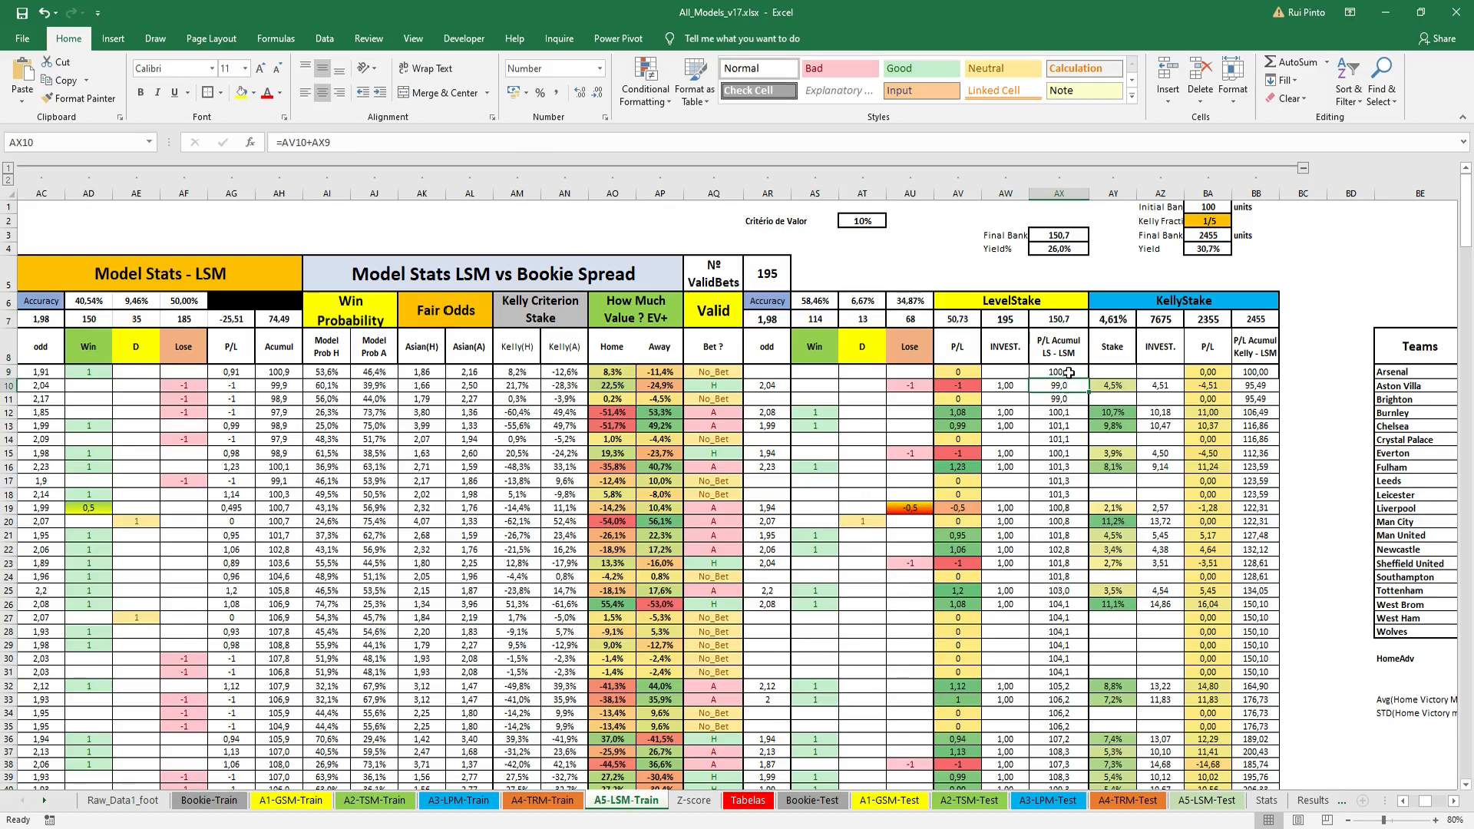
{"action": "left_click", "coordinate": [1076, 318]}
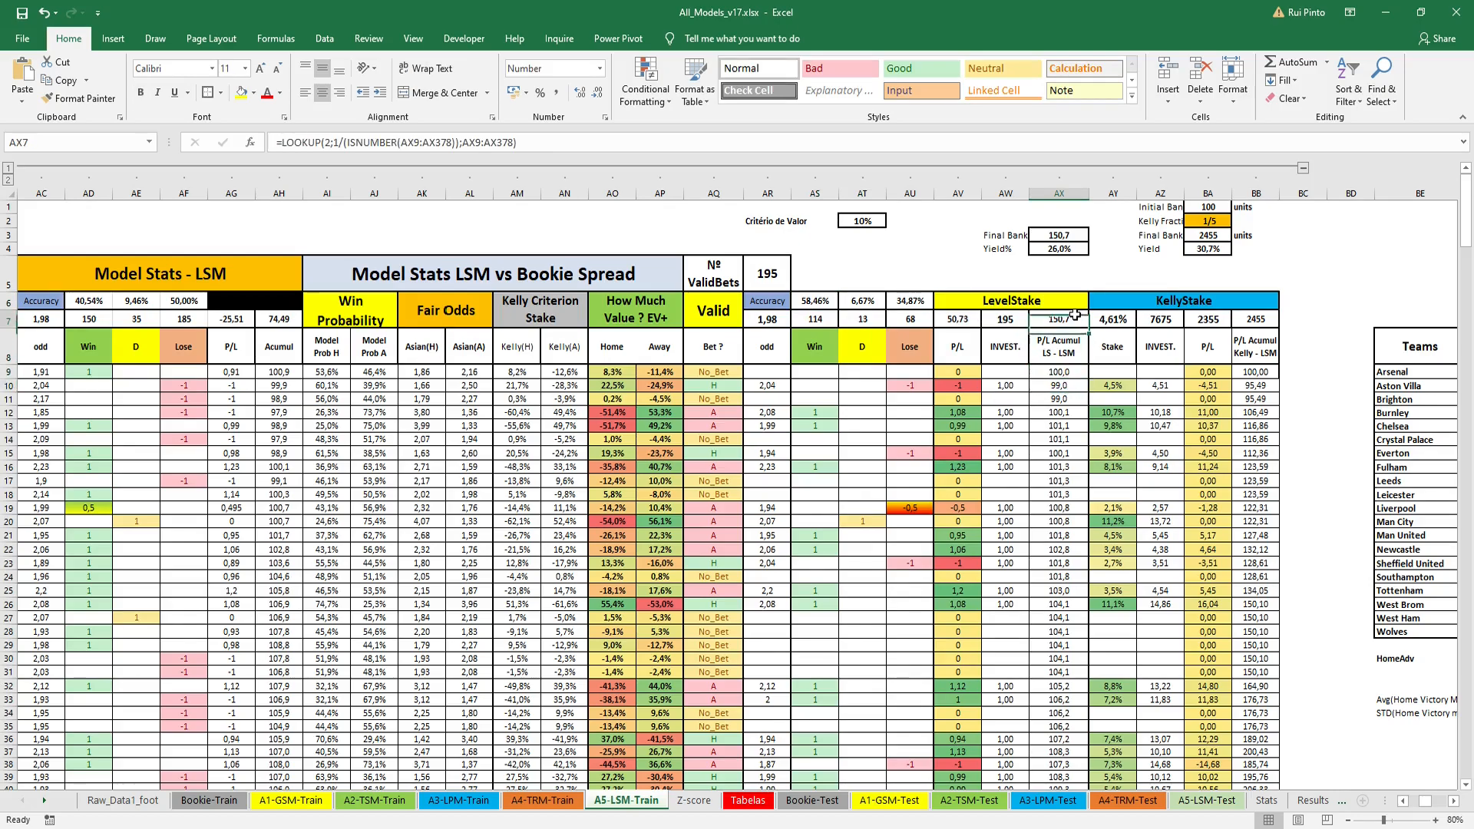
{"action": "left_click", "coordinate": [1053, 250]}
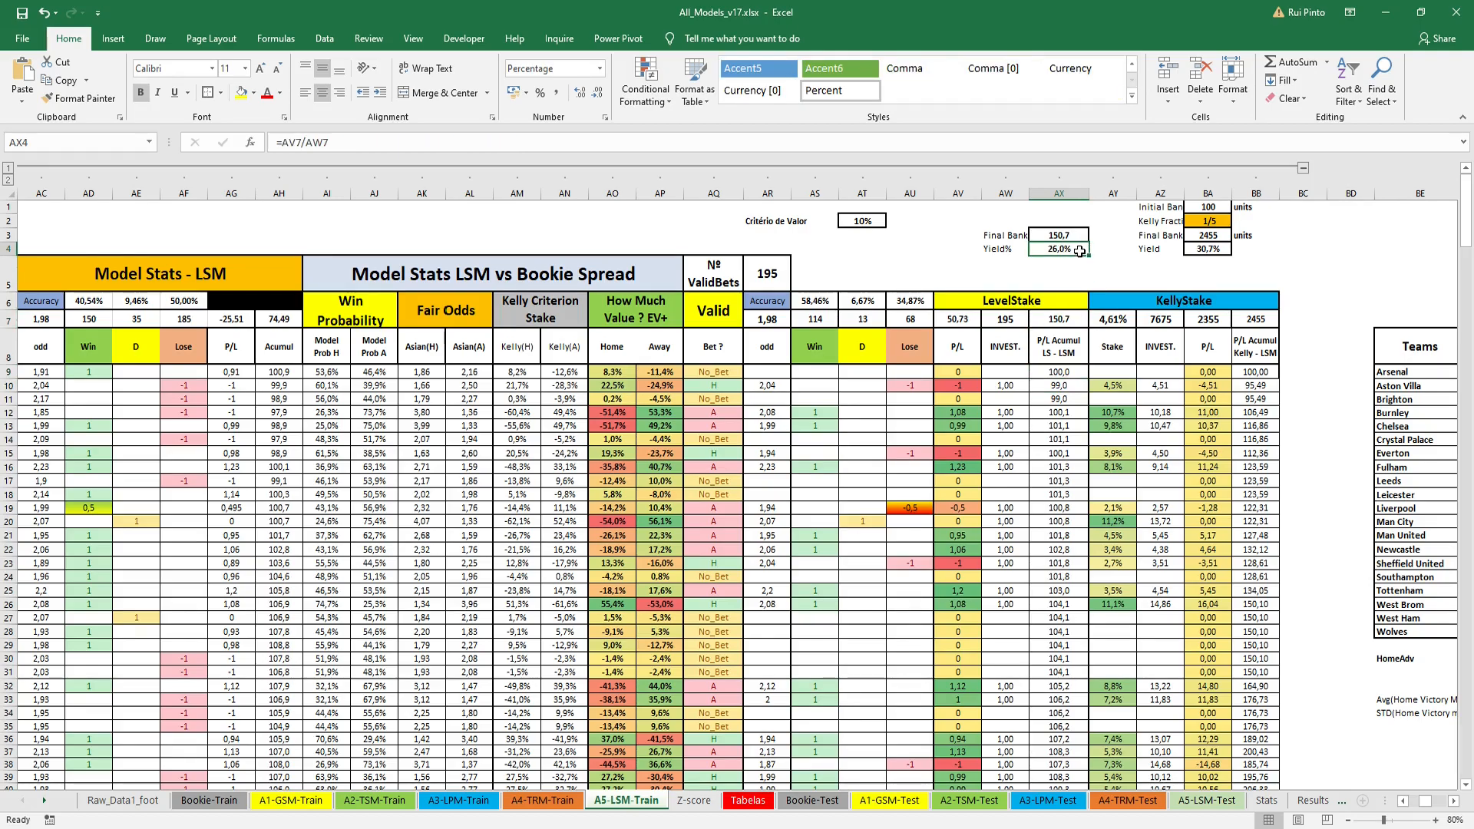
{"action": "left_click", "coordinate": [1021, 321]}
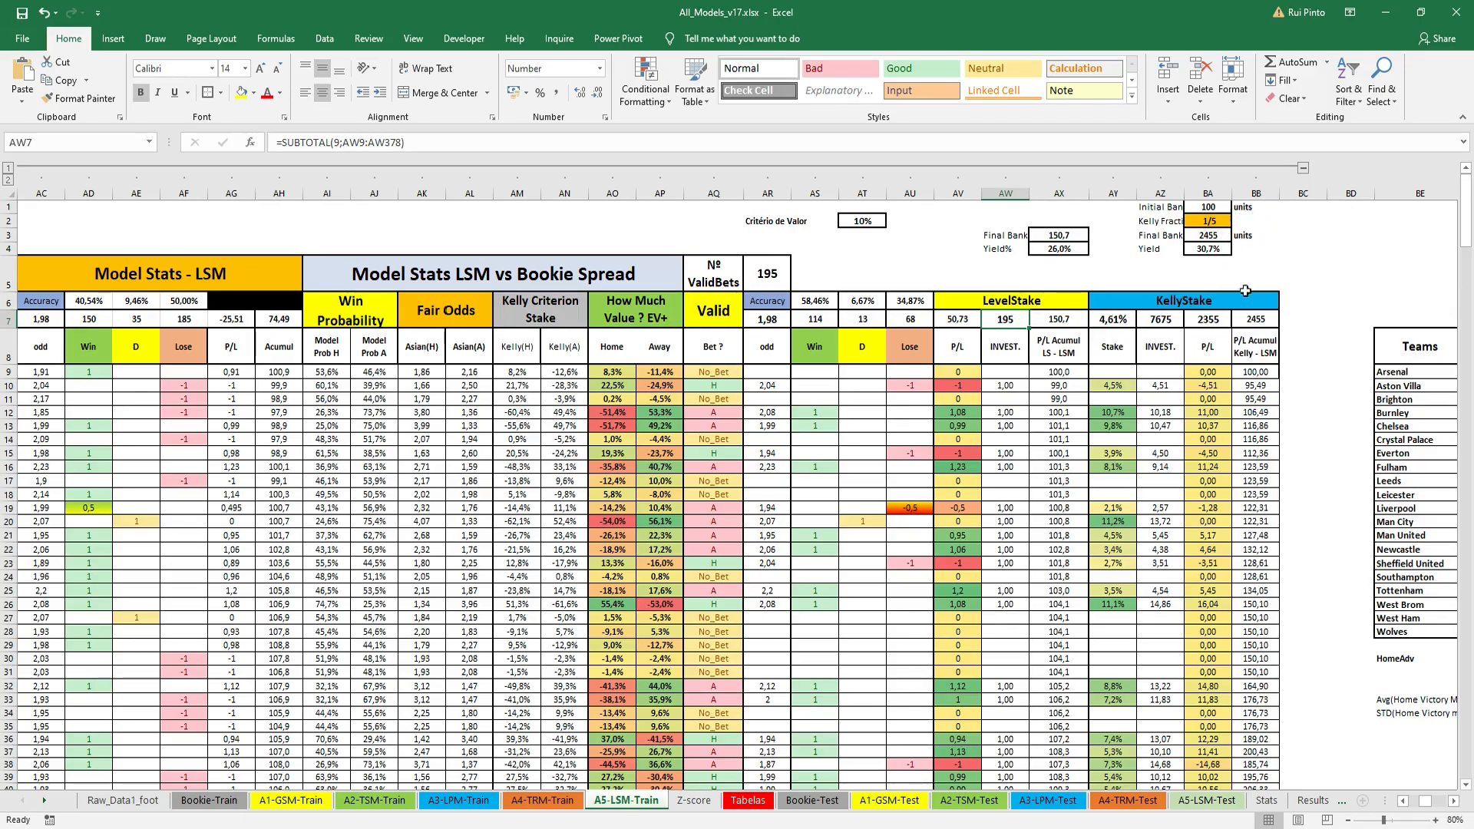
{"action": "left_click", "coordinate": [1256, 318]}
{"action": "left_click", "coordinate": [1365, 263]}
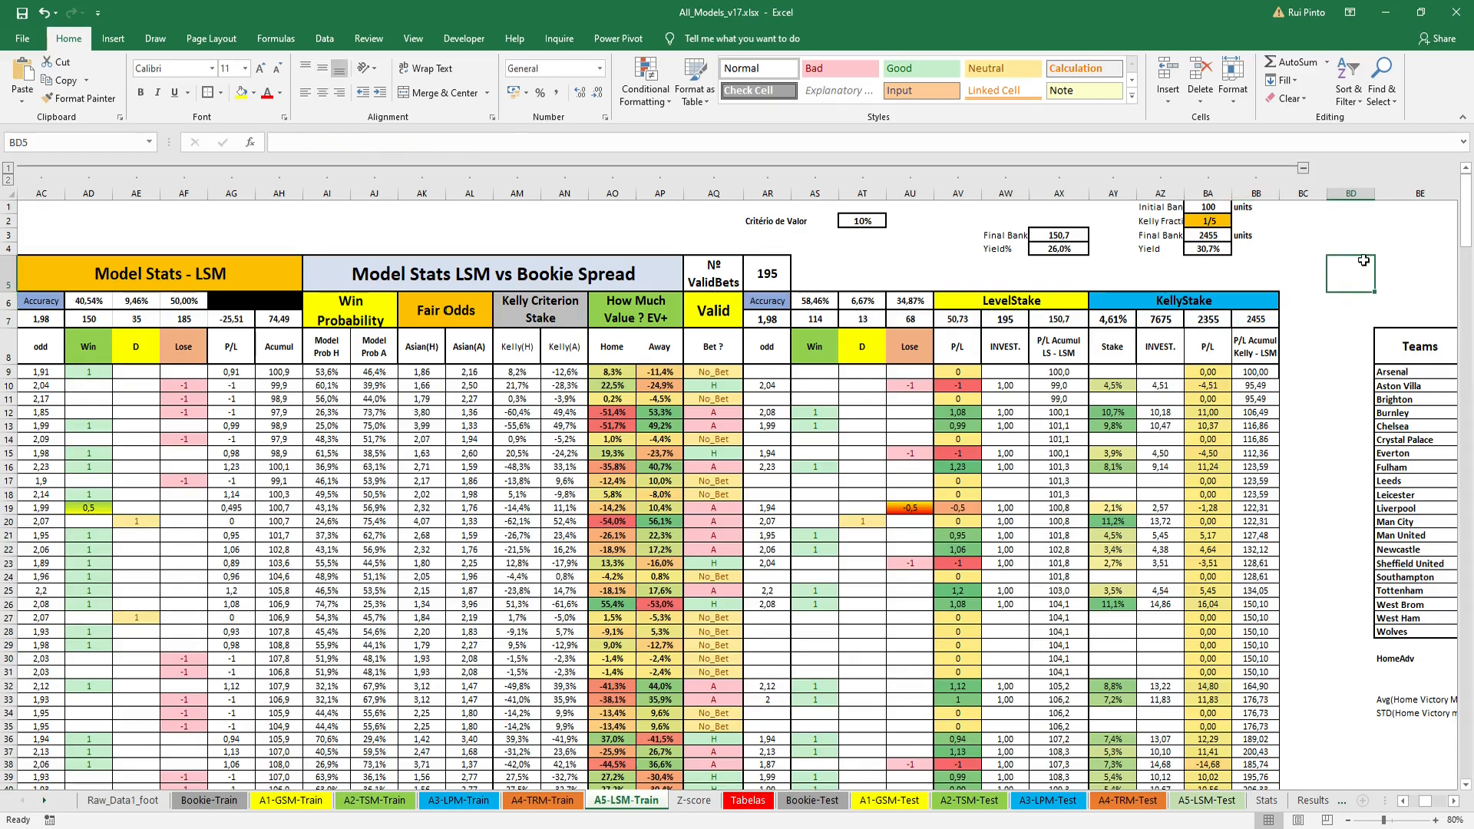
Step: Highlight the spread estimation block U5:X12, and open the Z-score sheet with the normal distribution chart
{"action": "left_click", "coordinate": [1403, 803]}
{"action": "left_click", "coordinate": [1403, 802]}
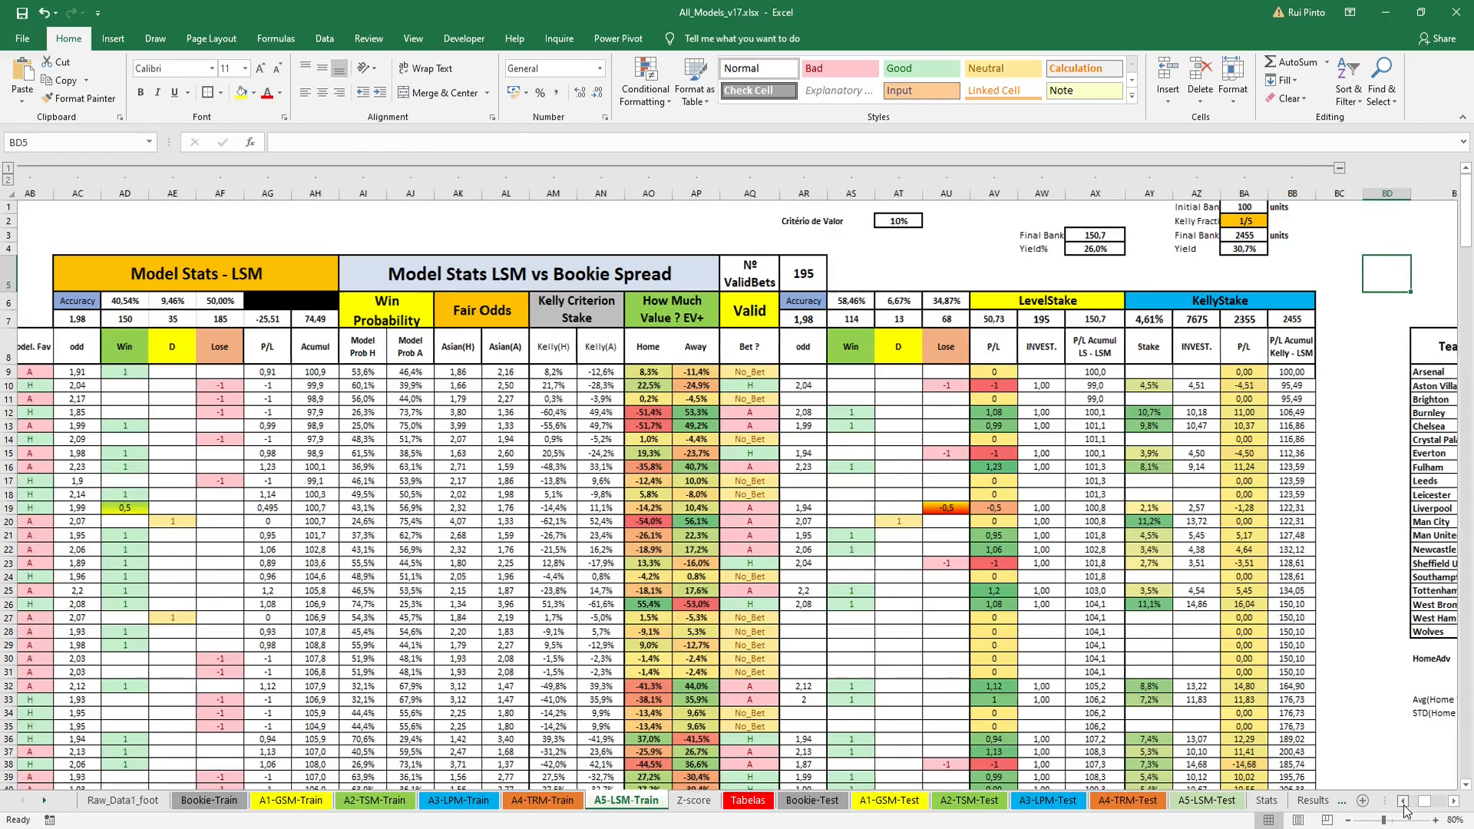
{"action": "left_click", "coordinate": [1402, 802]}
{"action": "left_click", "coordinate": [1404, 803]}
{"action": "left_click", "coordinate": [1404, 802]}
{"action": "left_click", "coordinate": [1403, 803]}
{"action": "left_click", "coordinate": [1404, 803]}
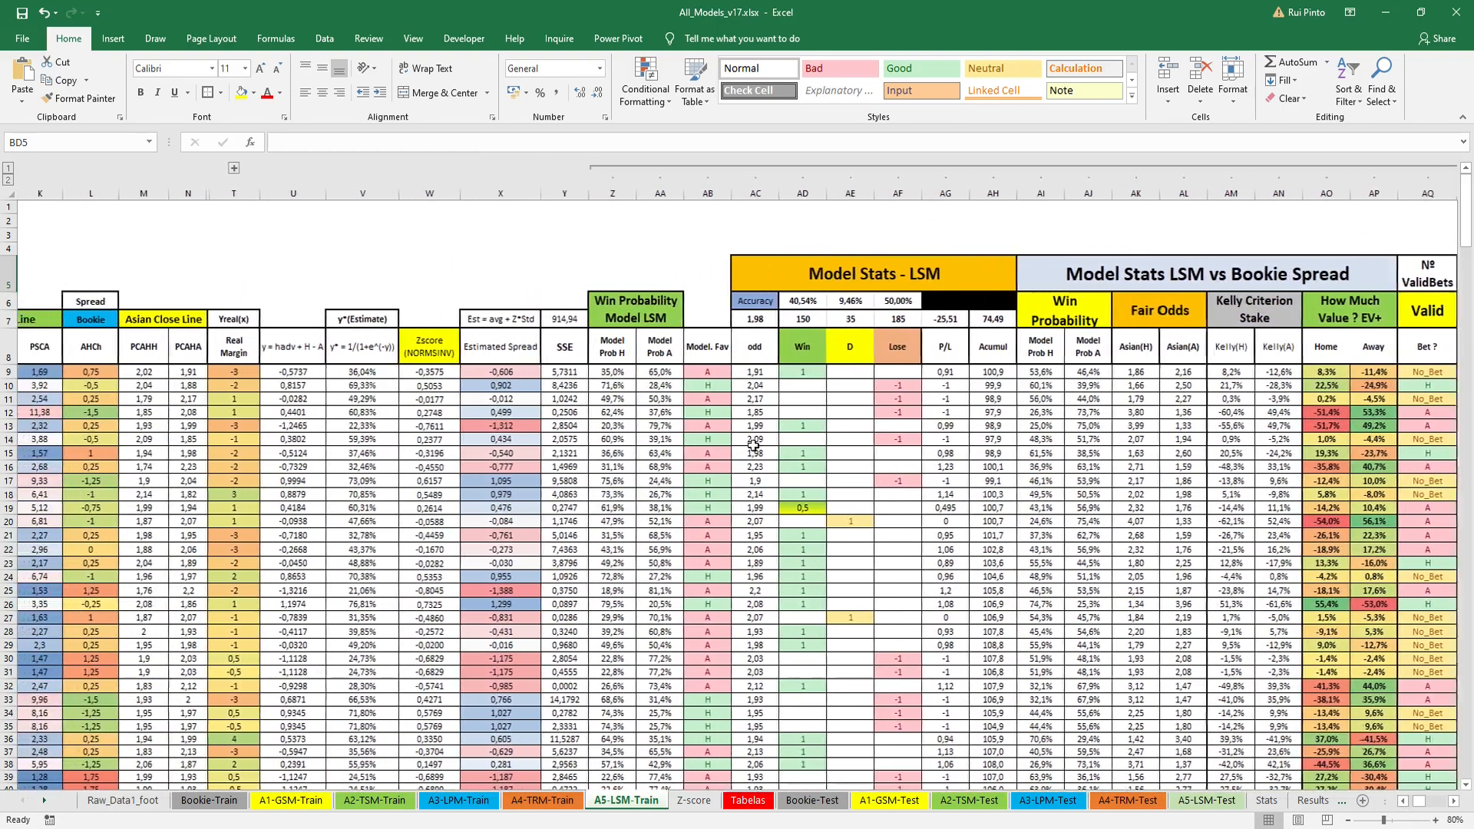
{"action": "left_click_drag", "start_coordinate": [280, 292], "coordinate": [495, 413]}
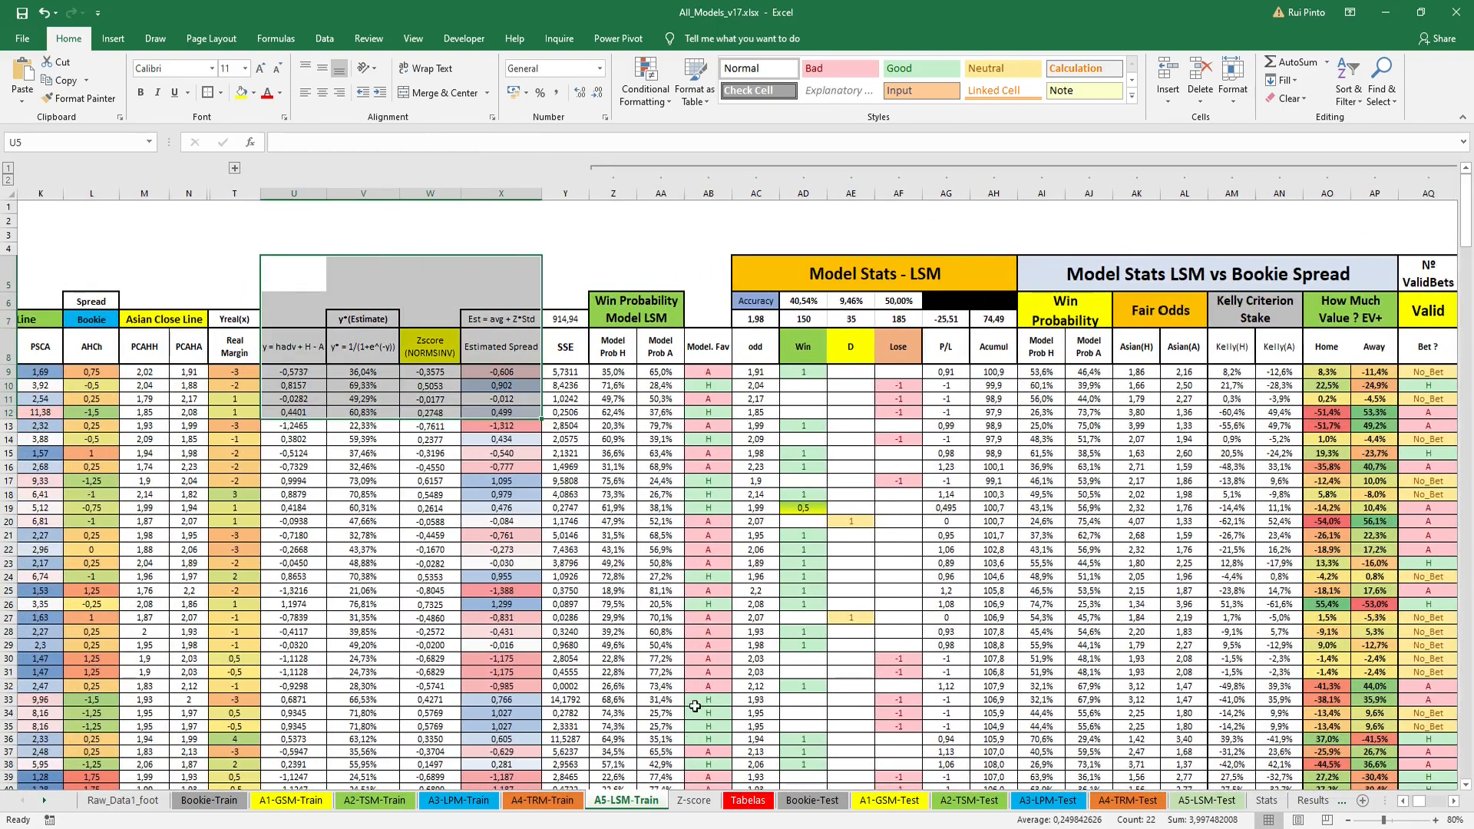
{"action": "left_click", "coordinate": [695, 800]}
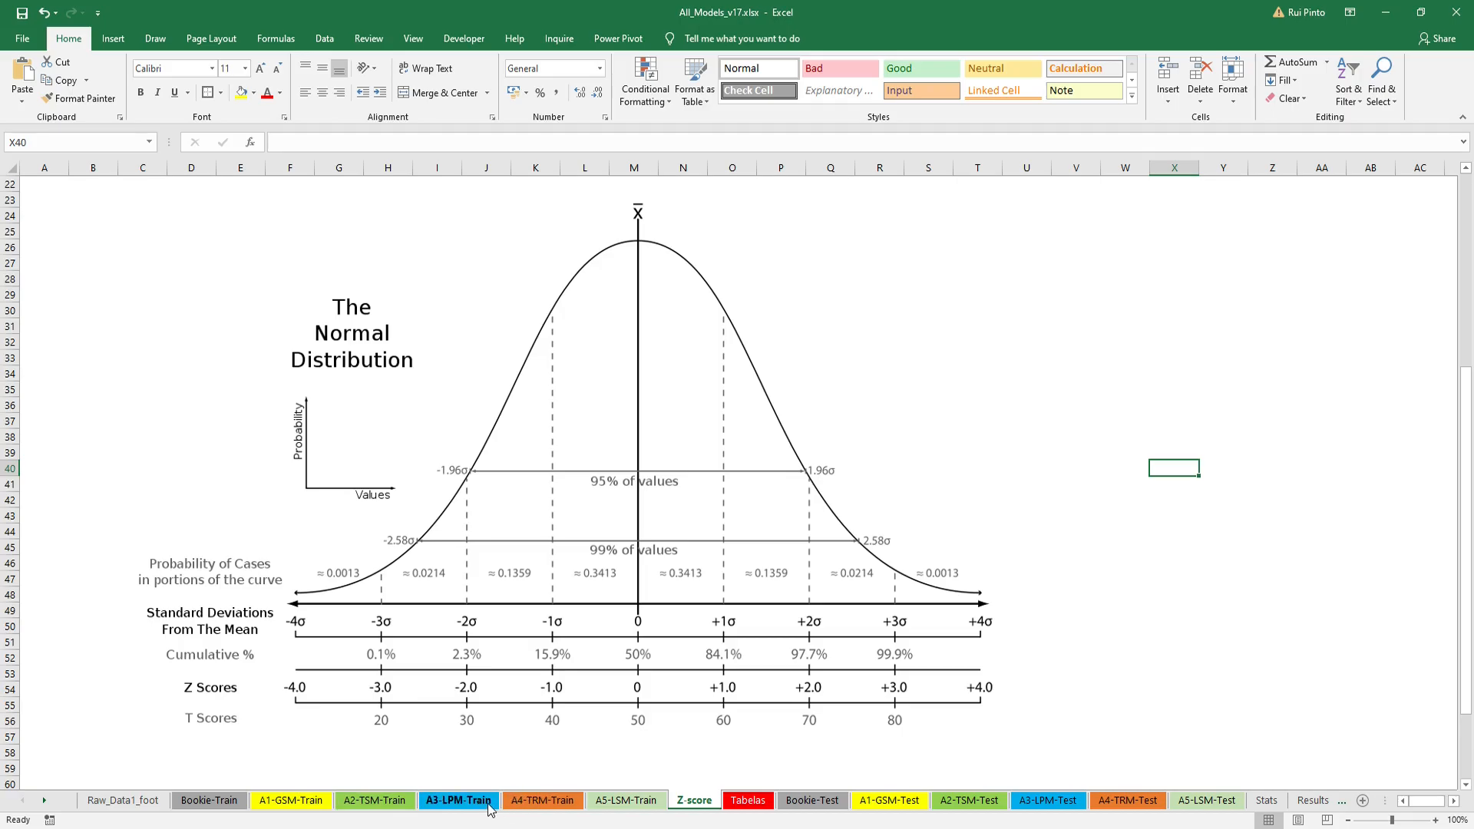
Step: Return to the A5-LSM-Train sheet and review the training match count formula in C7 and the repeated West Brom–Chelsea rows 30 and 31
{"action": "key", "text": "ctrl+Page_Up"}
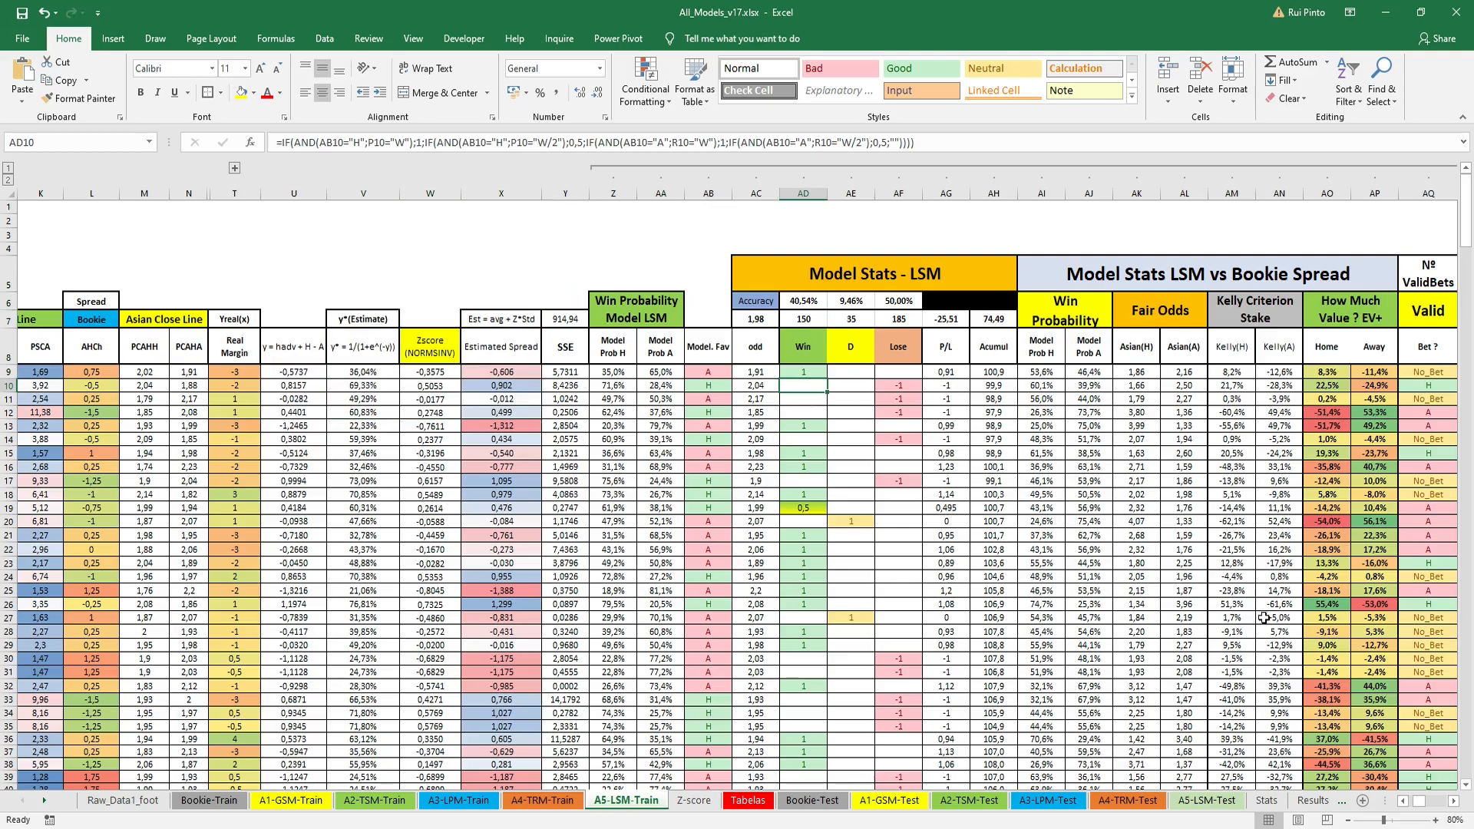
{"action": "left_click", "coordinate": [1403, 802]}
{"action": "left_click", "coordinate": [1404, 802]}
{"action": "left_click", "coordinate": [1404, 801]}
{"action": "left_click", "coordinate": [1404, 802]}
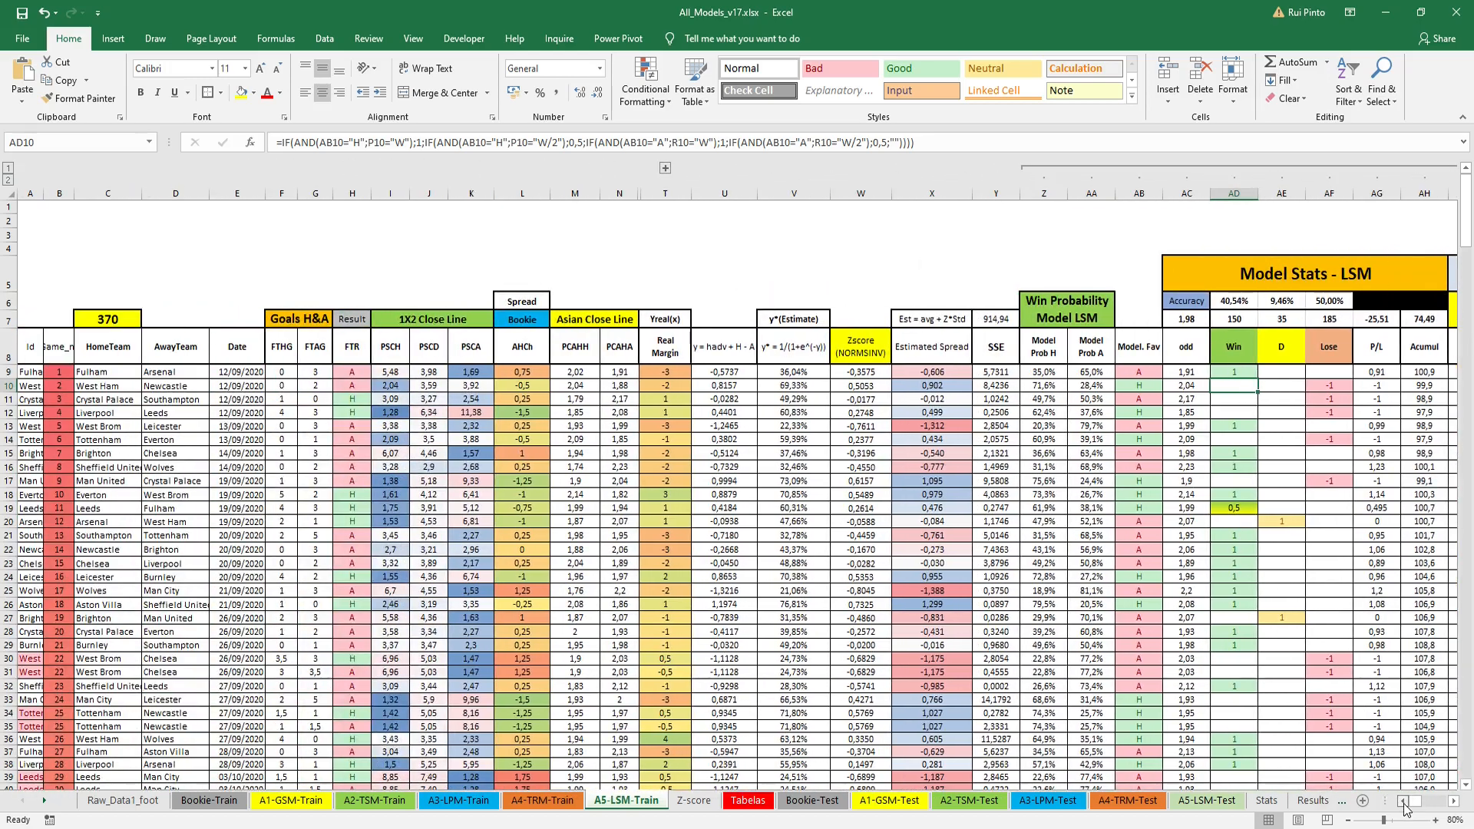
{"action": "left_click_drag", "start_coordinate": [119, 332], "coordinate": [119, 322]}
{"action": "left_click", "coordinate": [119, 322]}
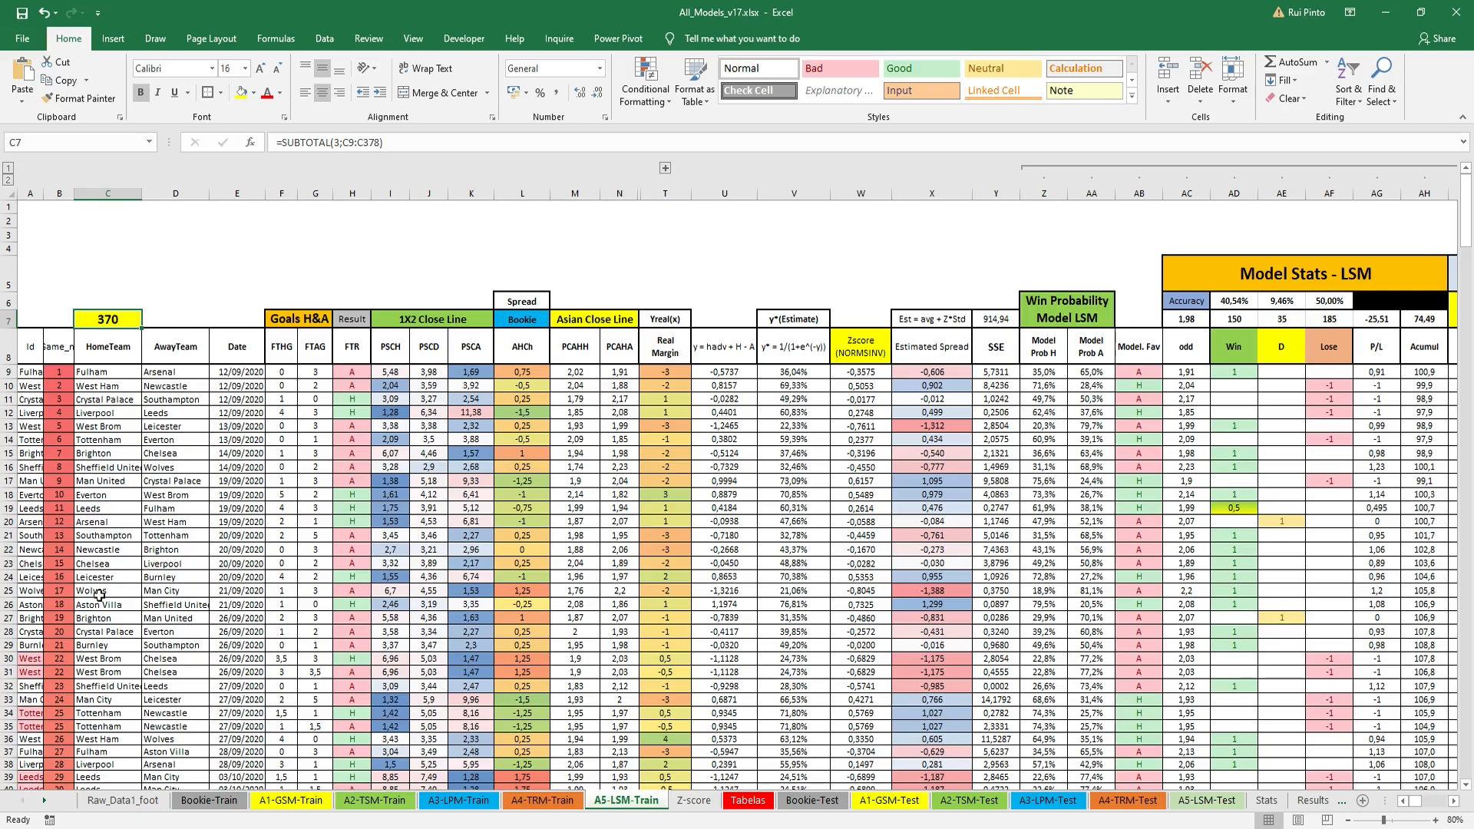
{"action": "left_click_drag", "start_coordinate": [31, 658], "coordinate": [669, 676]}
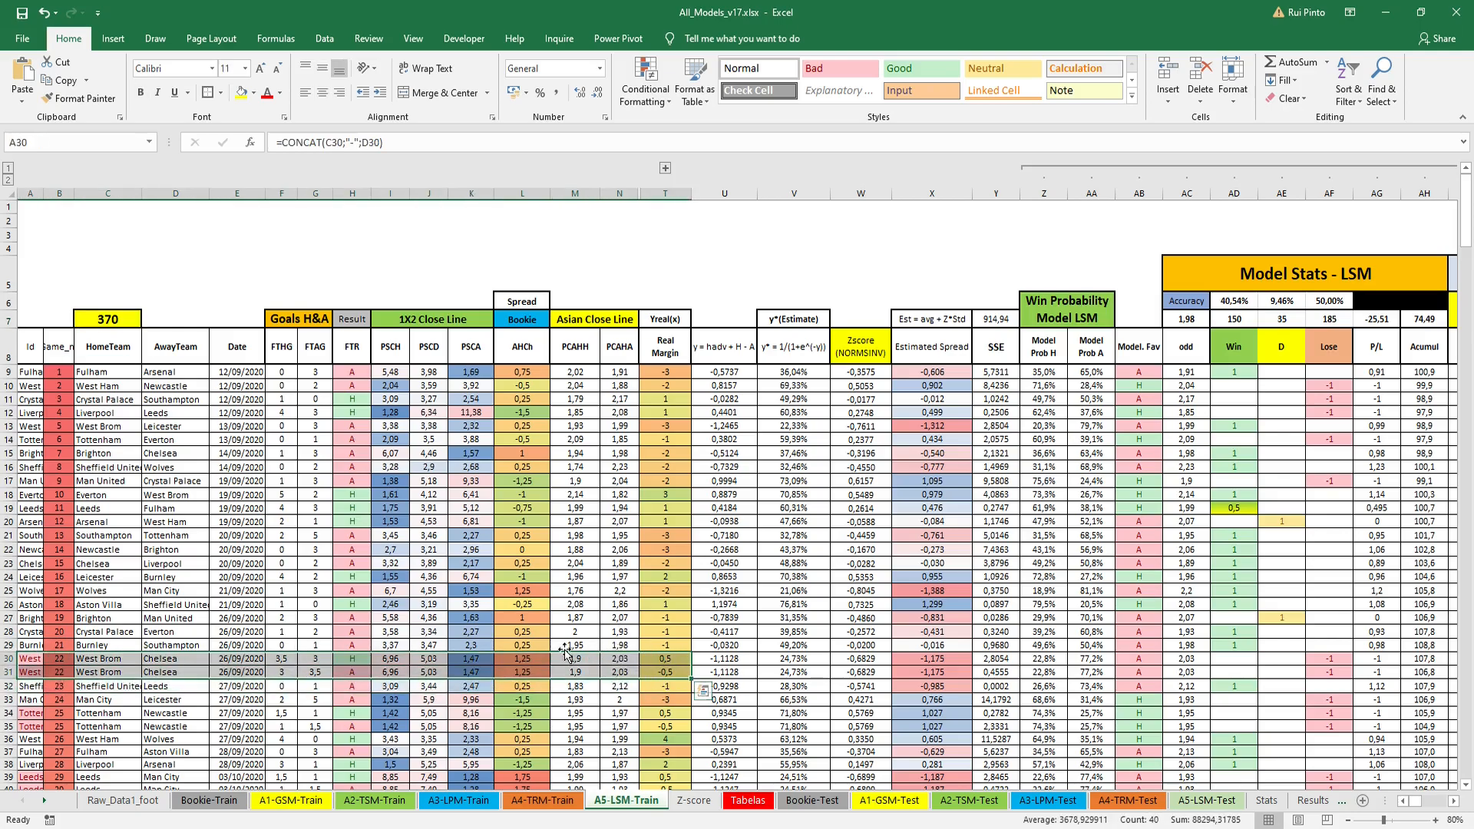
{"action": "left_click", "coordinate": [255, 563]}
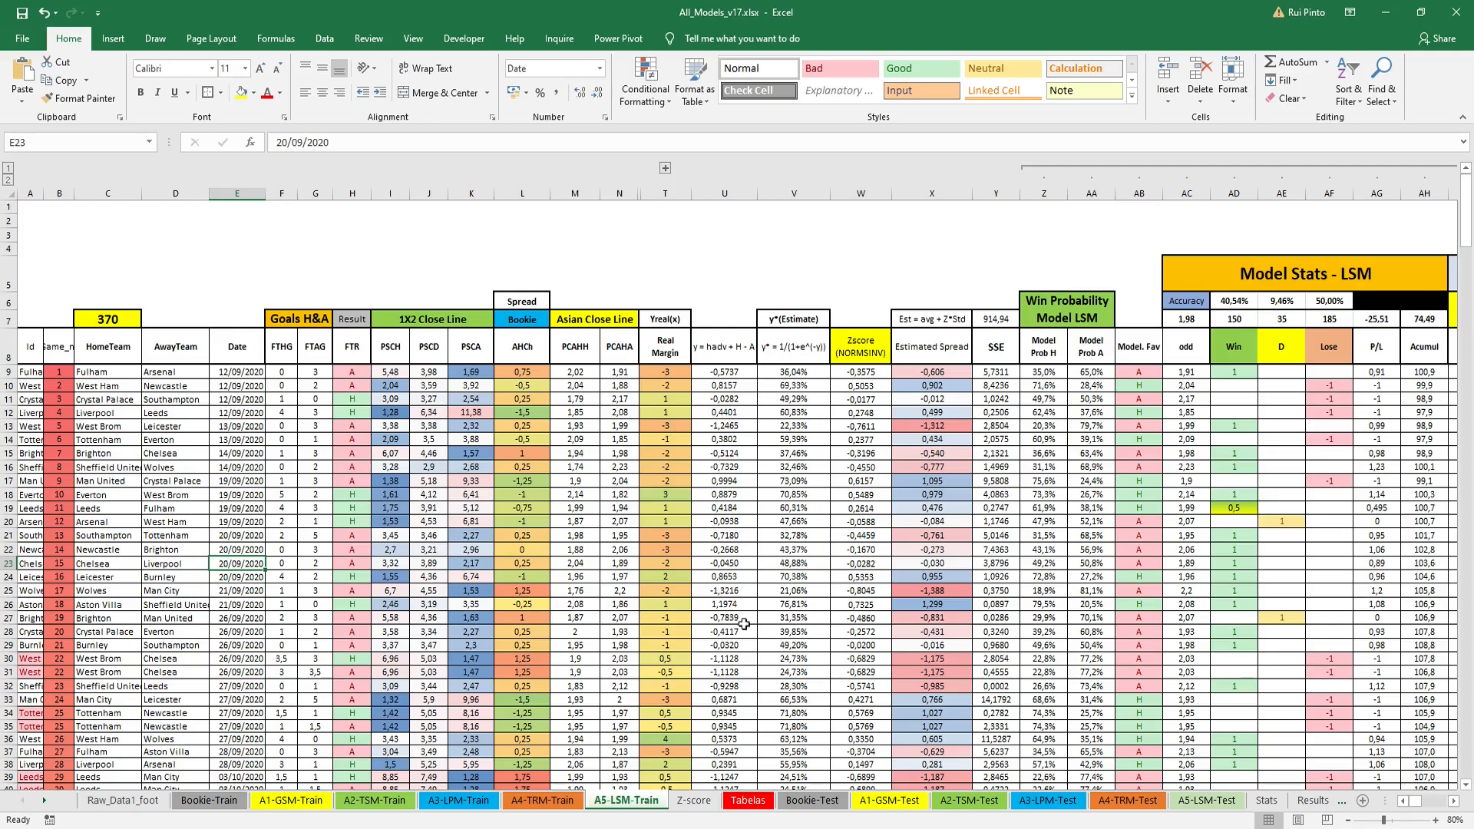
Step: Open the A5-LSM-Test sheet and review the teams' Logit Spread Parameter values in BF9:BF28
{"action": "left_click", "coordinate": [1211, 801]}
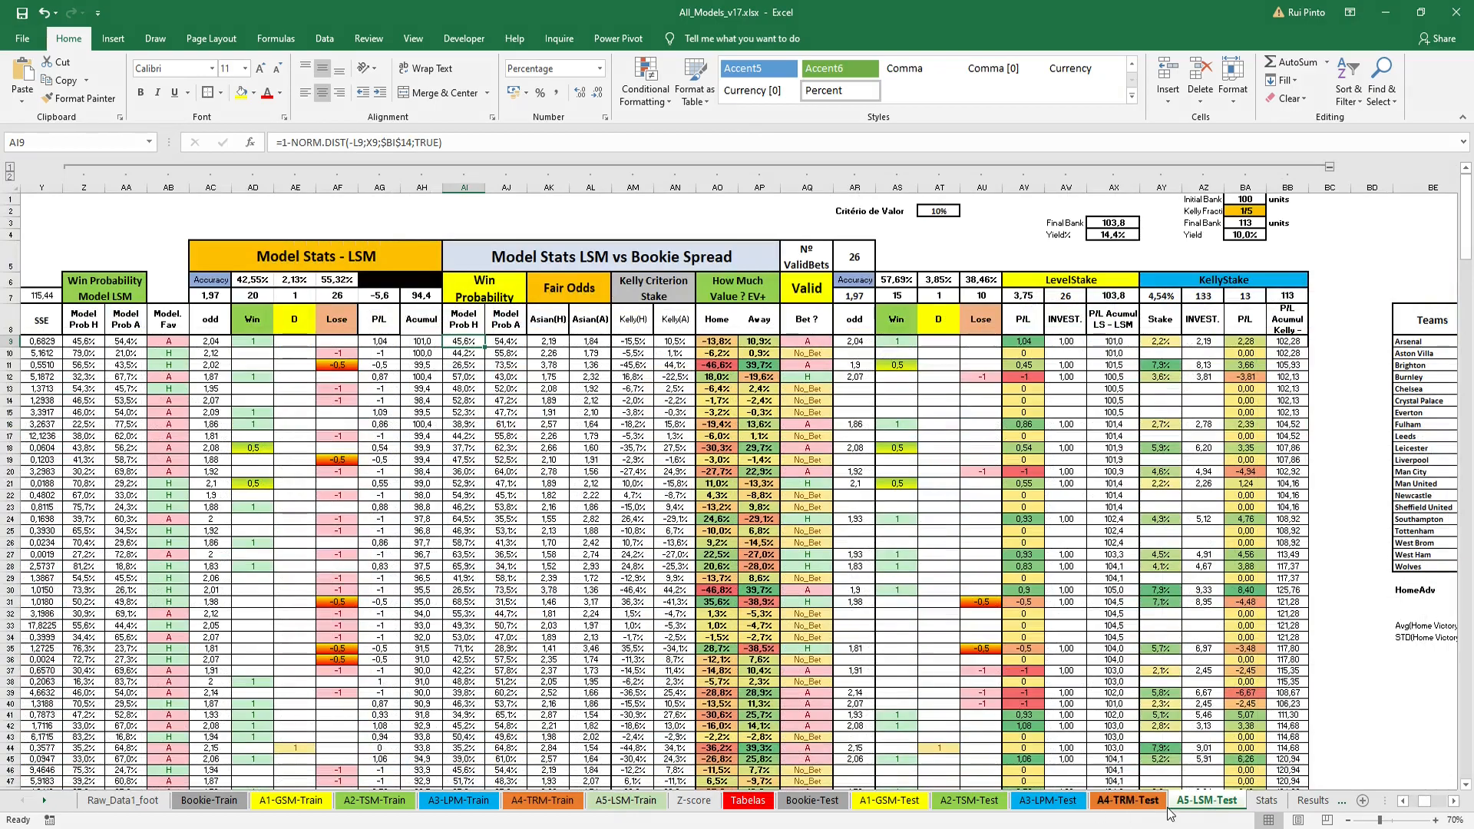
{"action": "left_click", "coordinate": [1340, 705]}
{"action": "left_click", "coordinate": [1454, 800]}
{"action": "left_click", "coordinate": [1453, 801]}
{"action": "left_click", "coordinate": [1454, 801]}
{"action": "left_click", "coordinate": [1454, 801]}
{"action": "left_click_drag", "start_coordinate": [1336, 341], "coordinate": [1336, 578]}
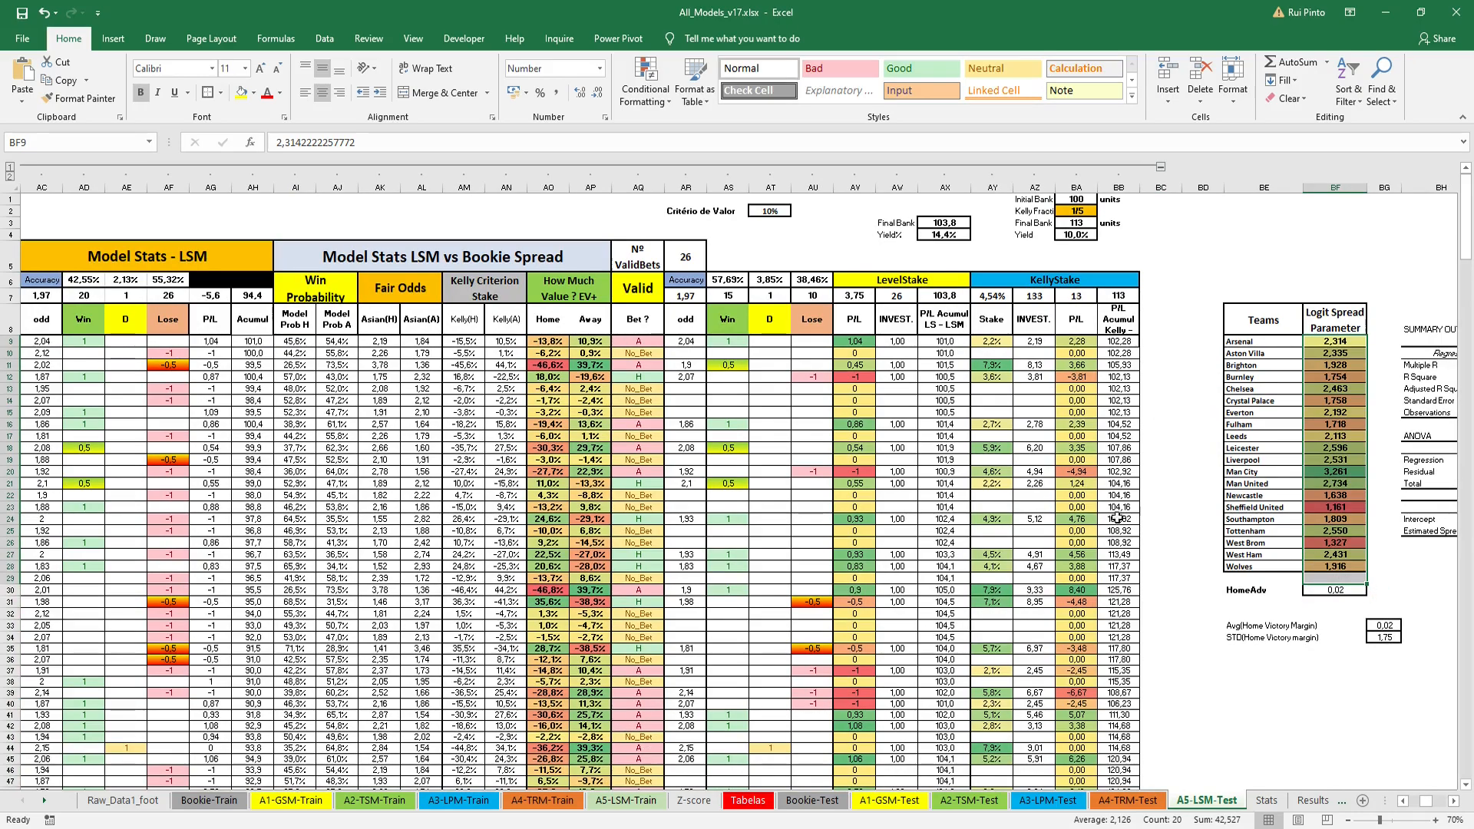
{"action": "left_click", "coordinate": [1264, 602]}
{"action": "left_click", "coordinate": [1353, 338]}
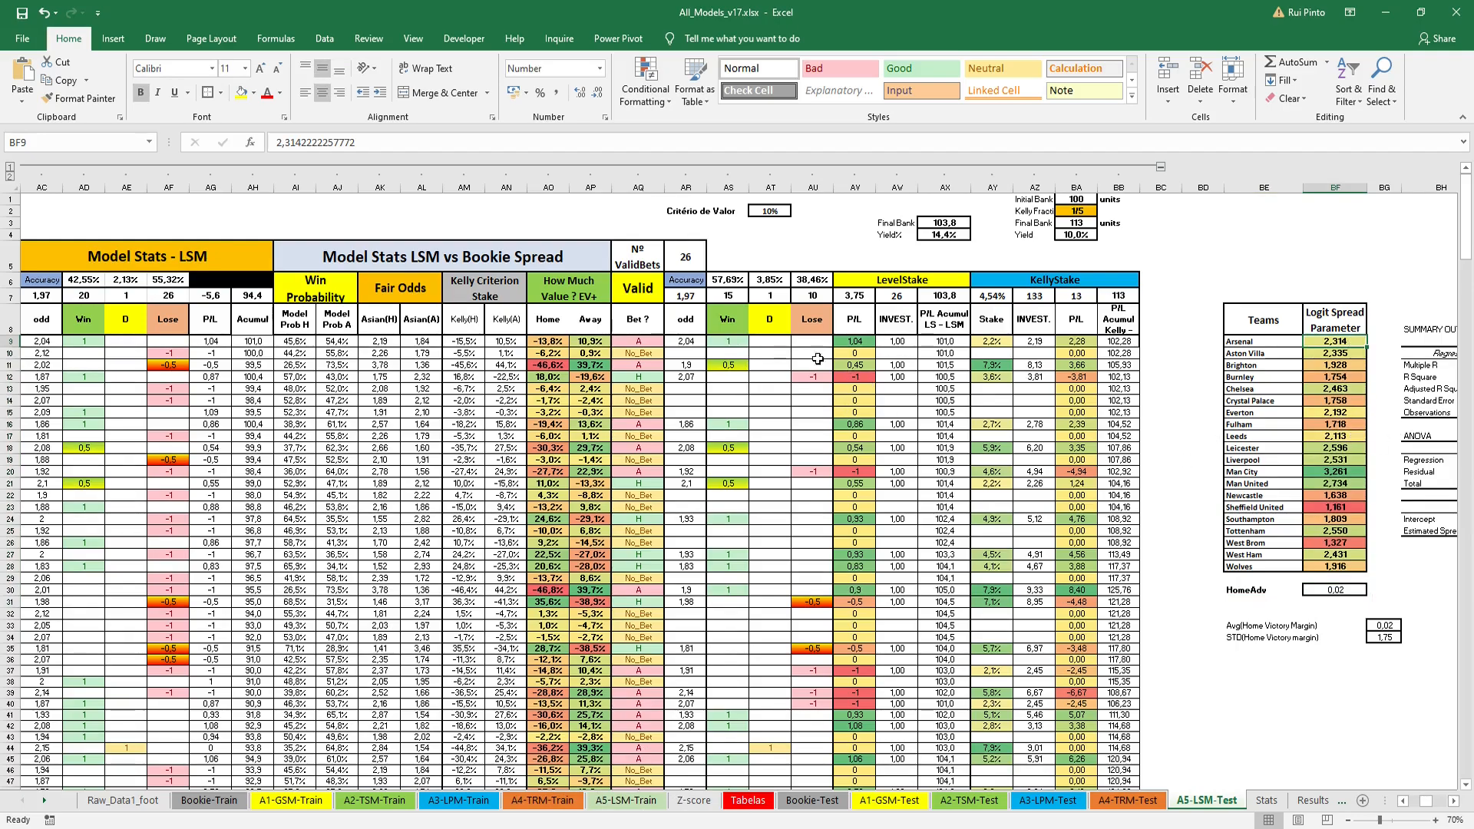
{"action": "left_click", "coordinate": [1364, 771]}
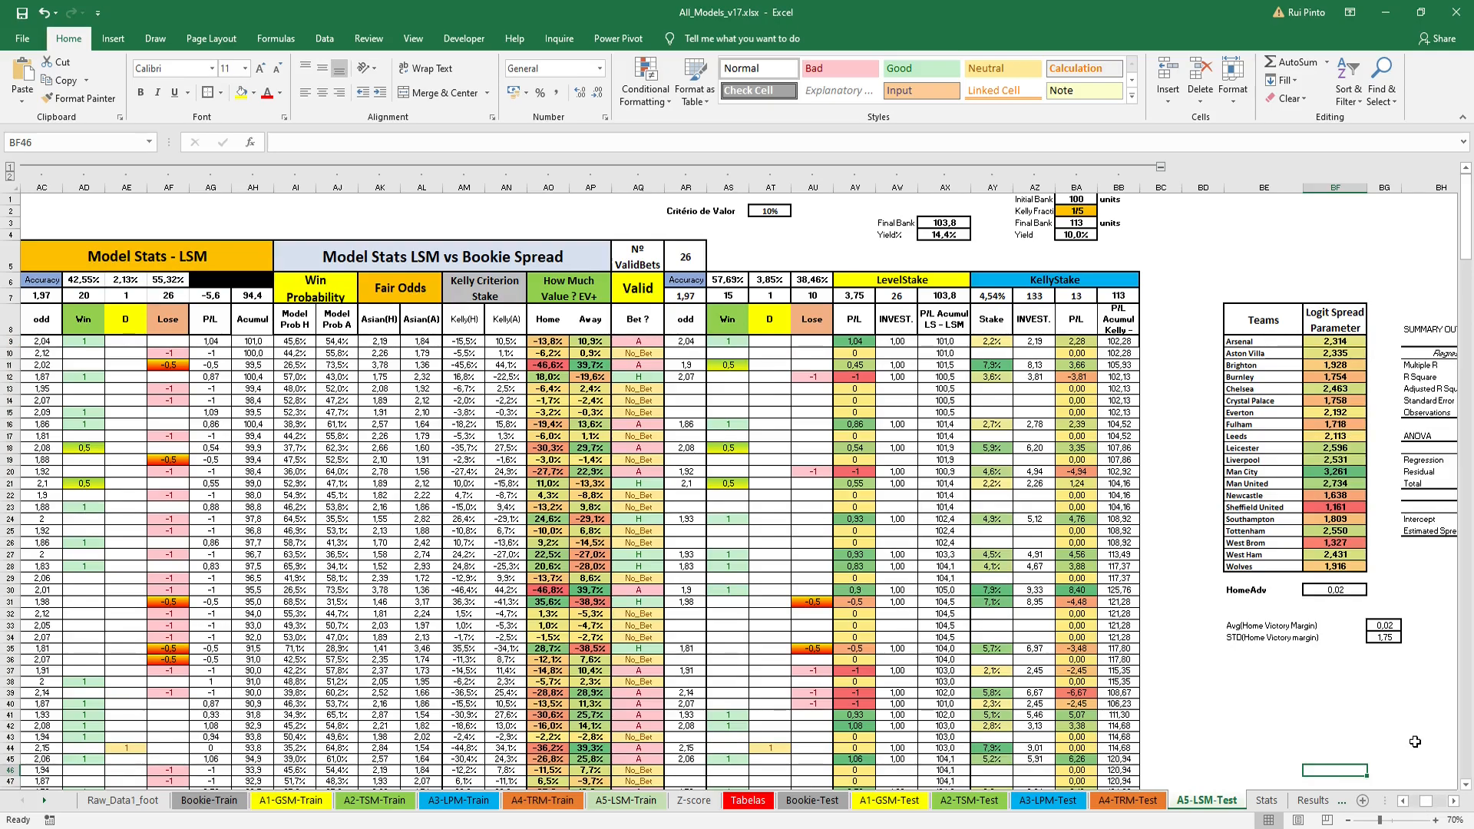
Step: Review the test match count in C7 and the closing test matches from row 46 down to the last fixture
{"action": "left_click", "coordinate": [1404, 801]}
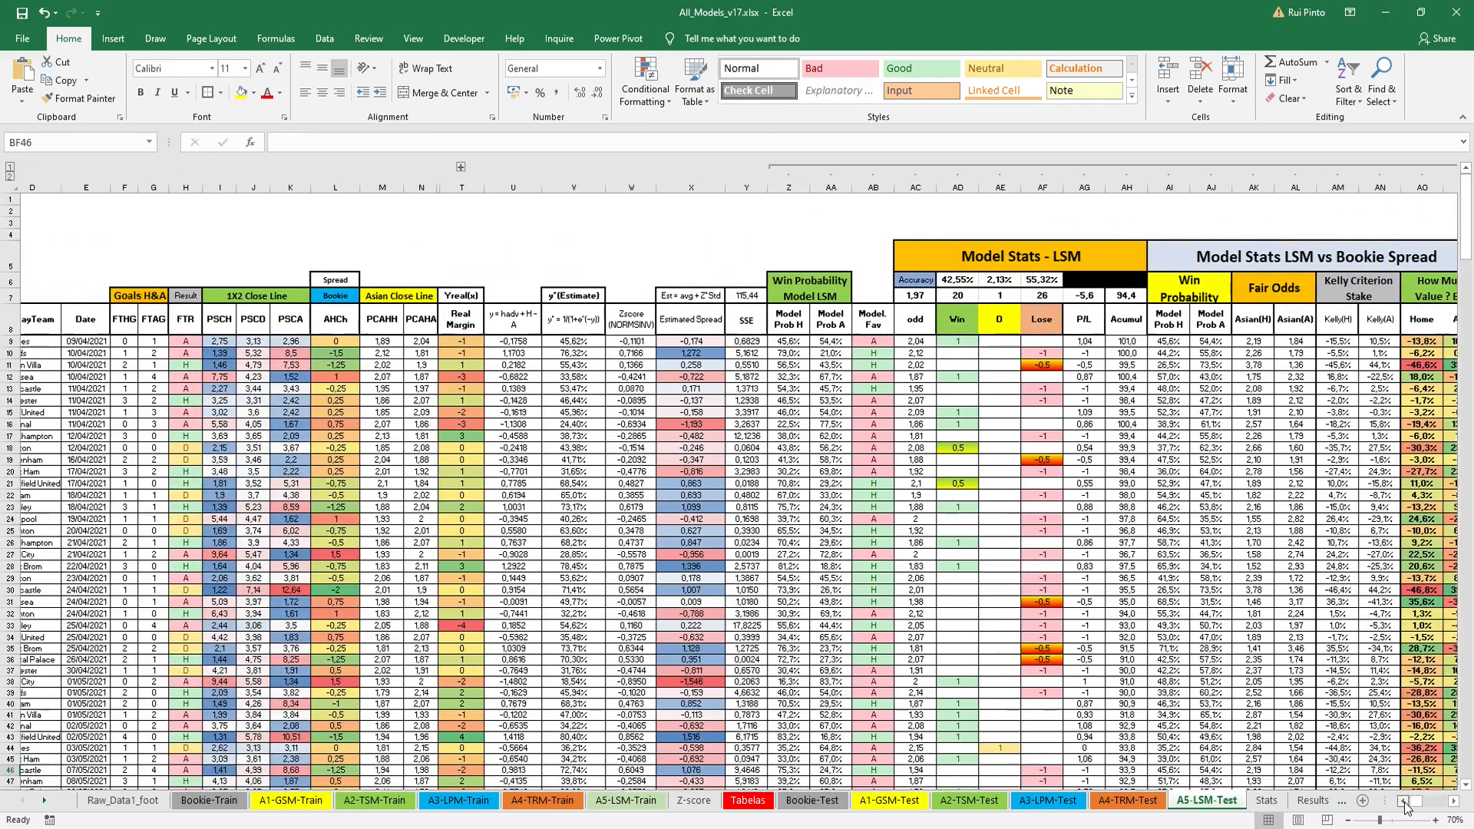
{"action": "left_click", "coordinate": [1404, 802]}
{"action": "left_click", "coordinate": [1405, 802]}
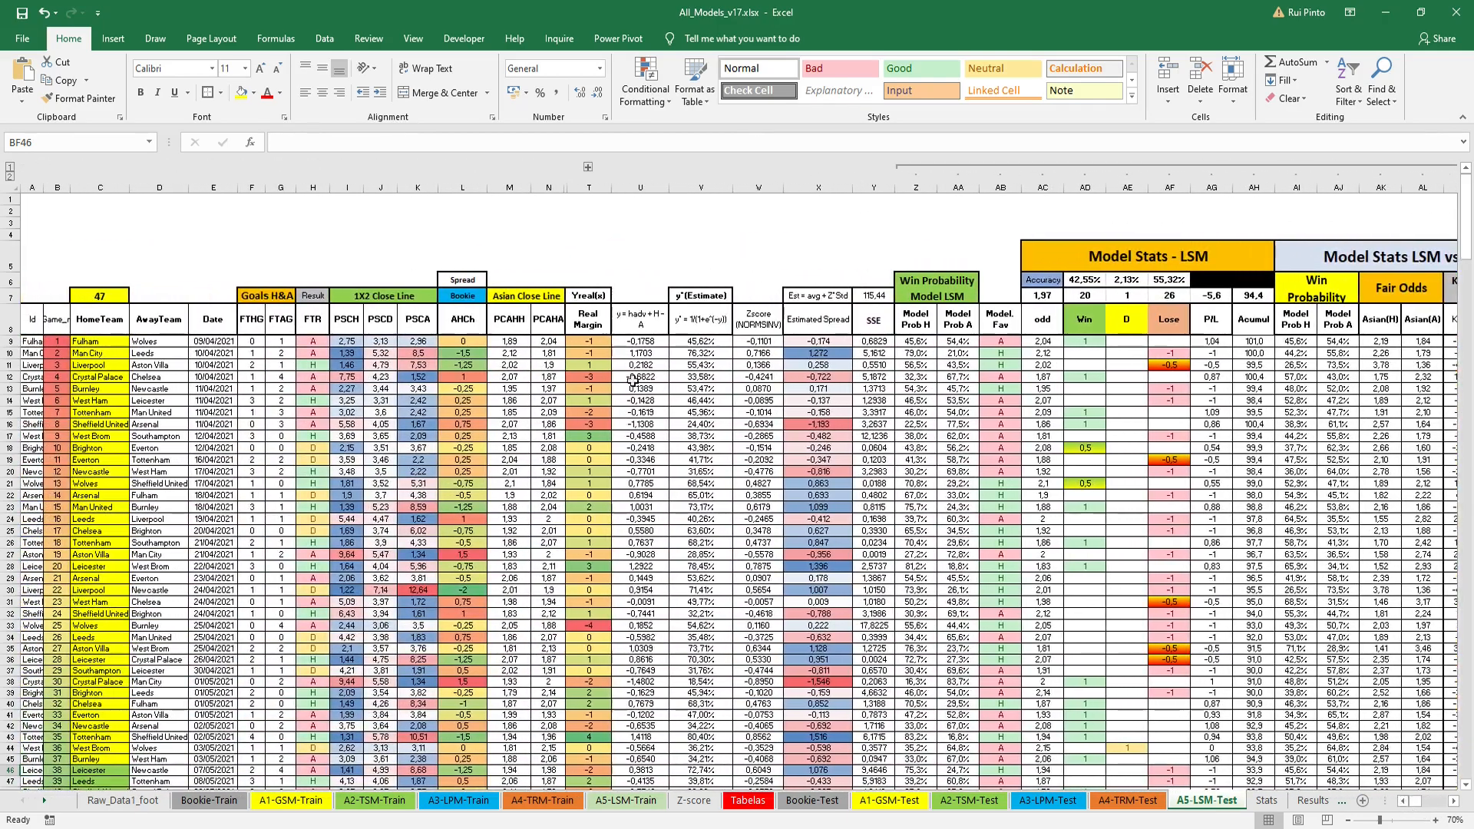
{"action": "left_click", "coordinate": [158, 256]}
{"action": "left_click", "coordinate": [115, 293]}
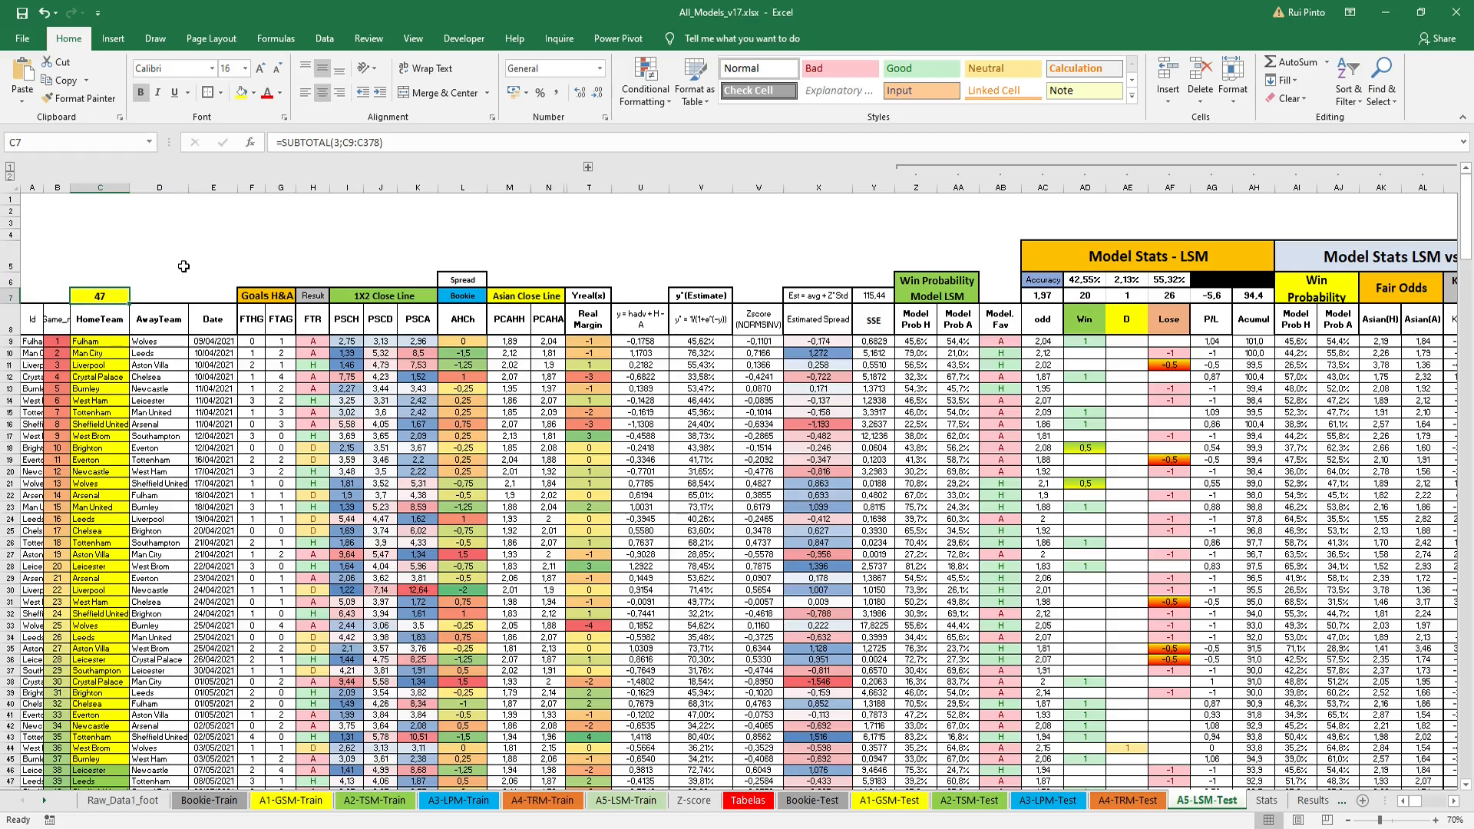
{"action": "left_click_drag", "start_coordinate": [1462, 216], "coordinate": [1467, 244]}
{"action": "left_click_drag", "start_coordinate": [107, 557], "coordinate": [118, 662]}
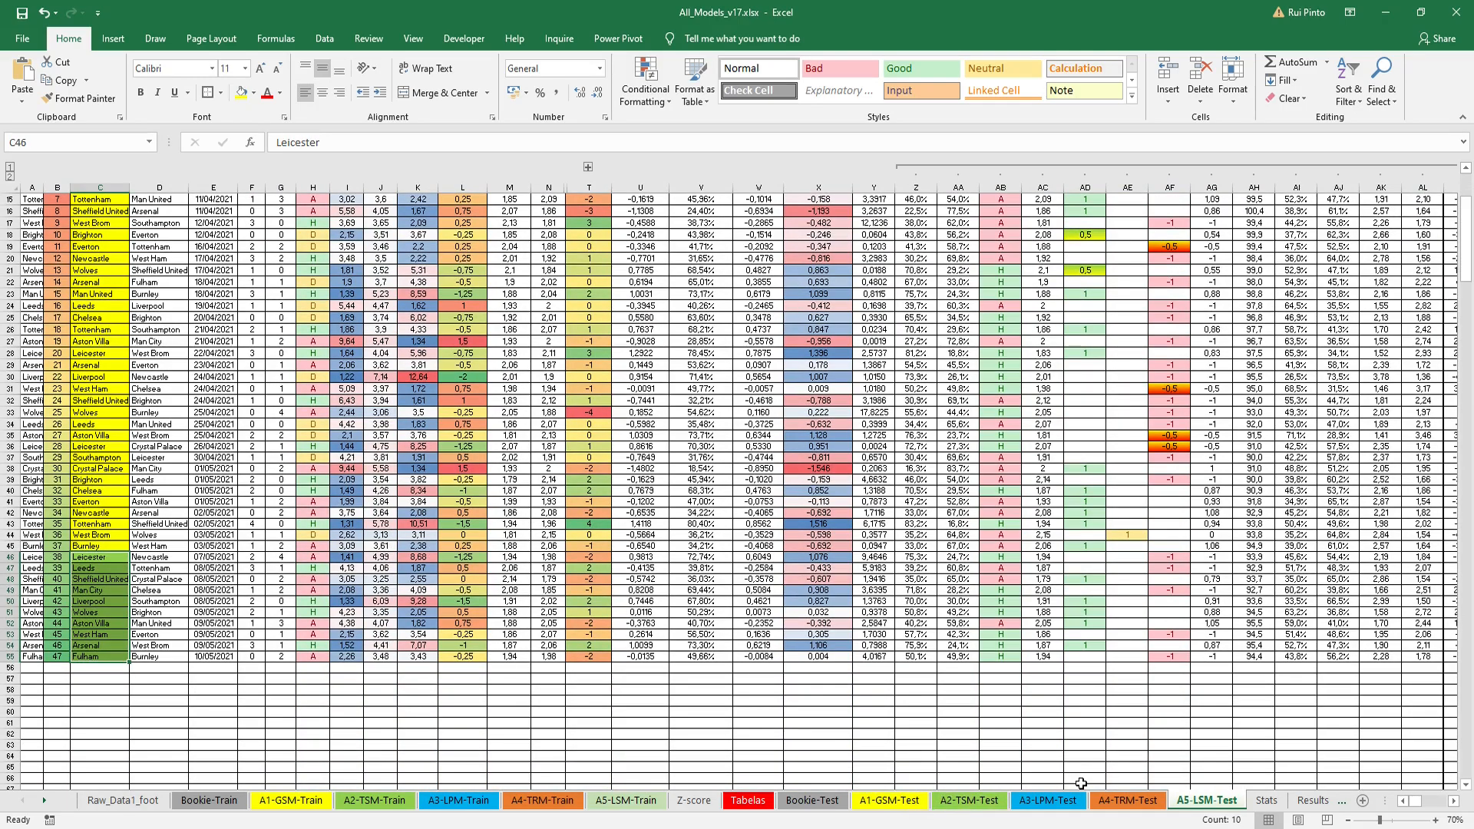
{"action": "left_click_drag", "start_coordinate": [1468, 265], "coordinate": [1467, 238]}
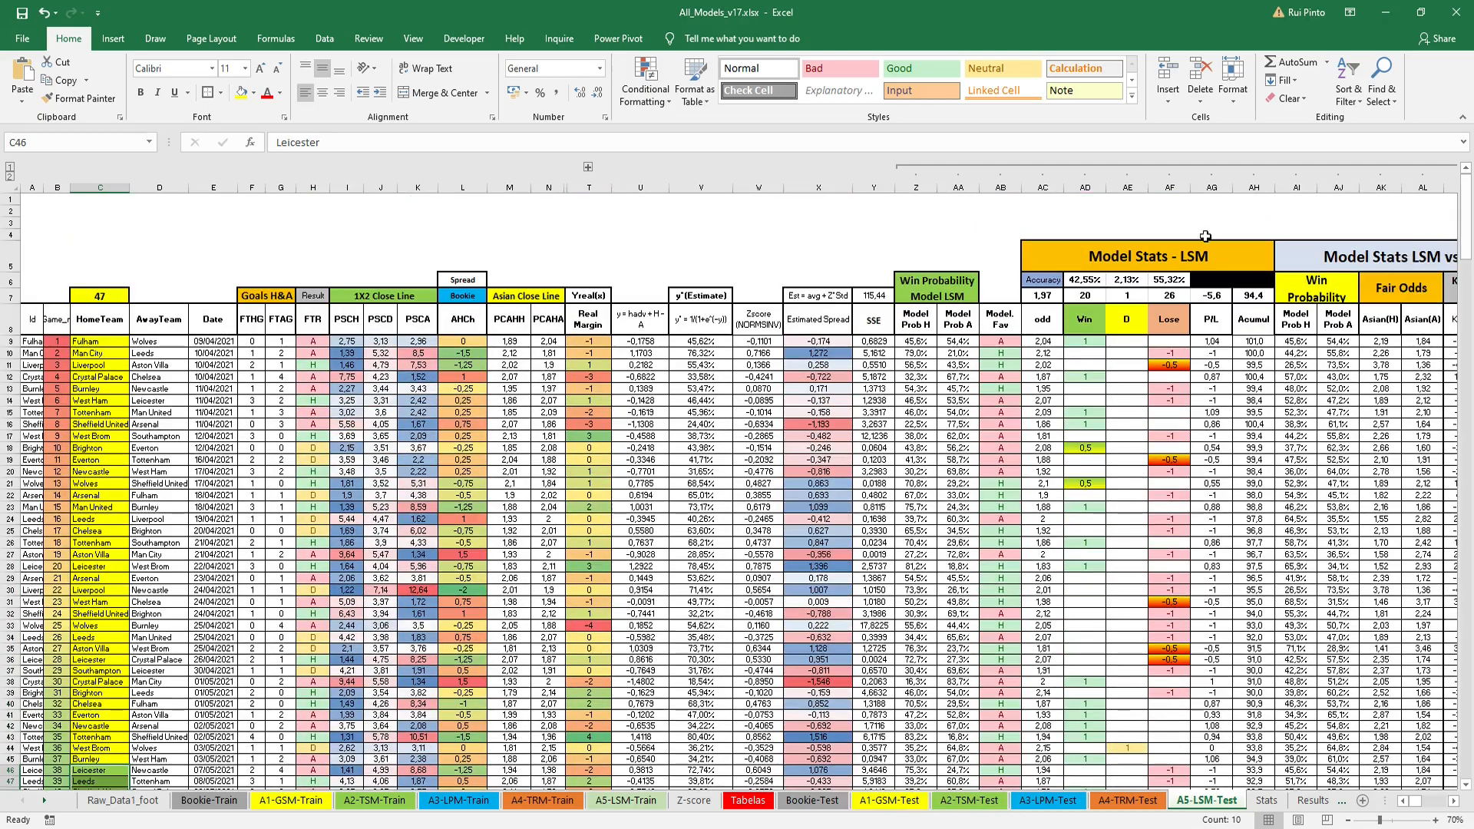
Step: Inspect the estimated spread expression in X7 and the logistic estimate formula in V12 on the test sheet
{"action": "left_click", "coordinate": [822, 296]}
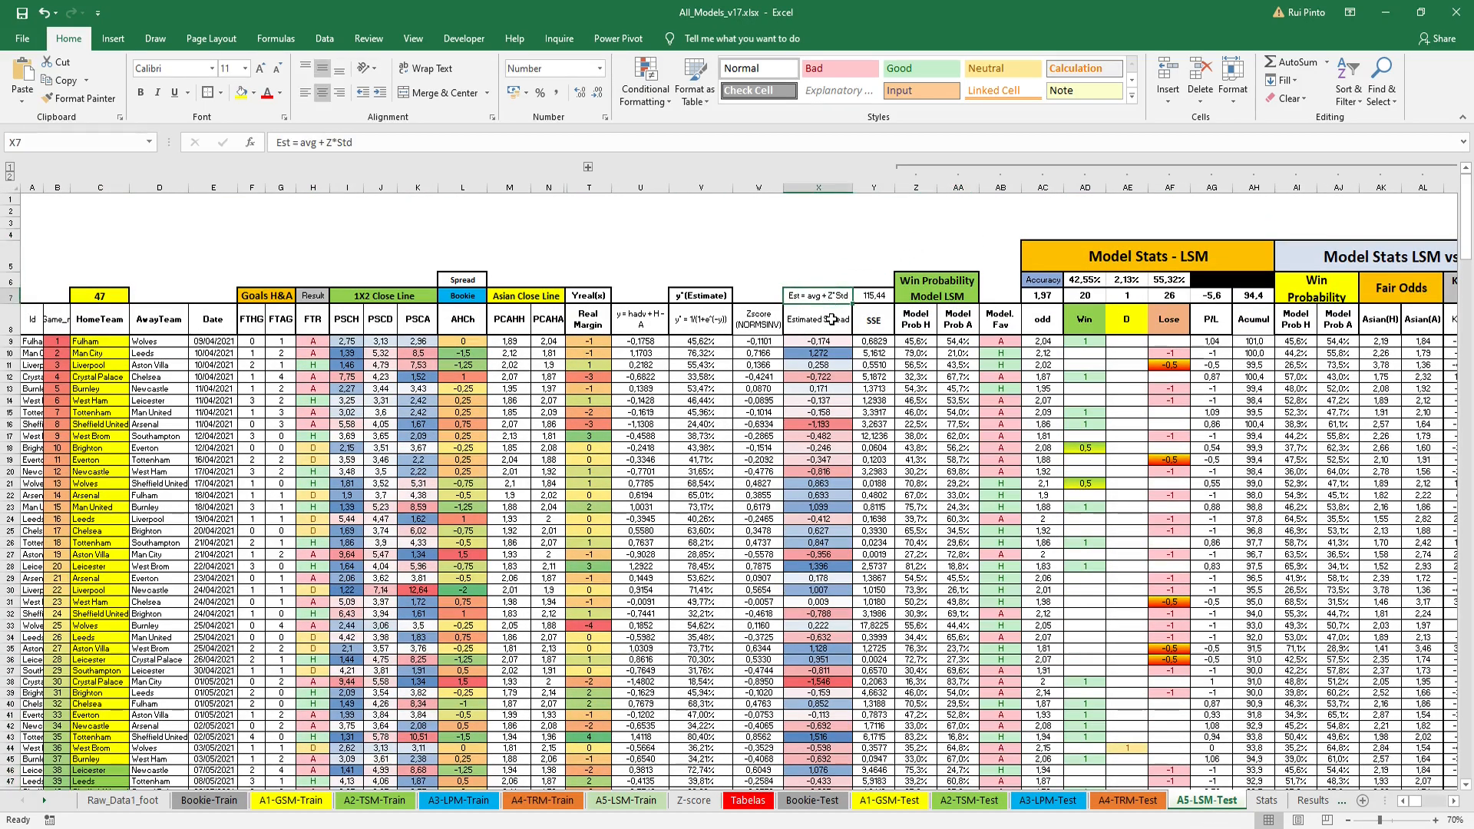
{"action": "left_click", "coordinate": [705, 379]}
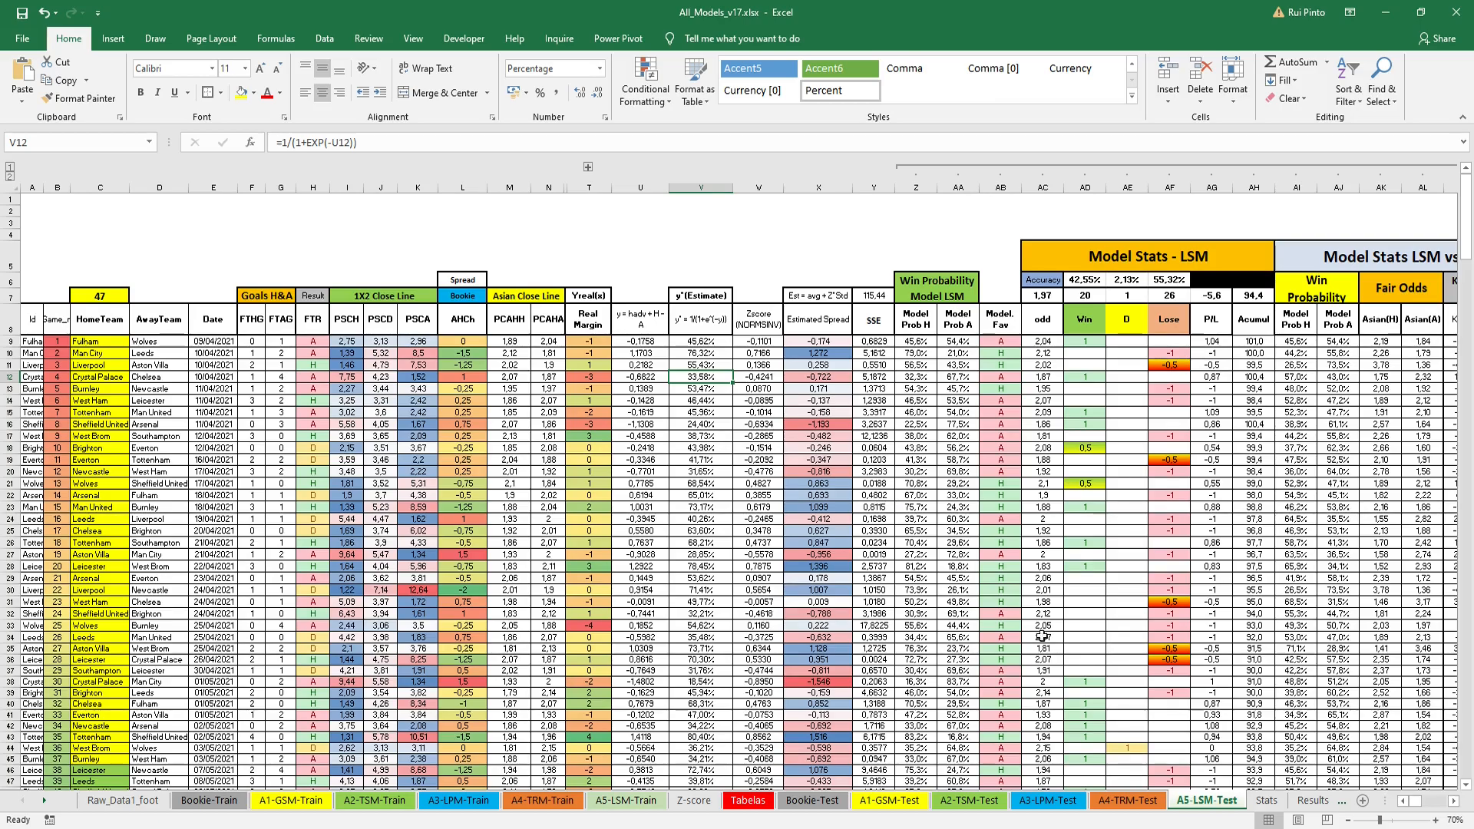
{"action": "left_click", "coordinate": [1454, 802]}
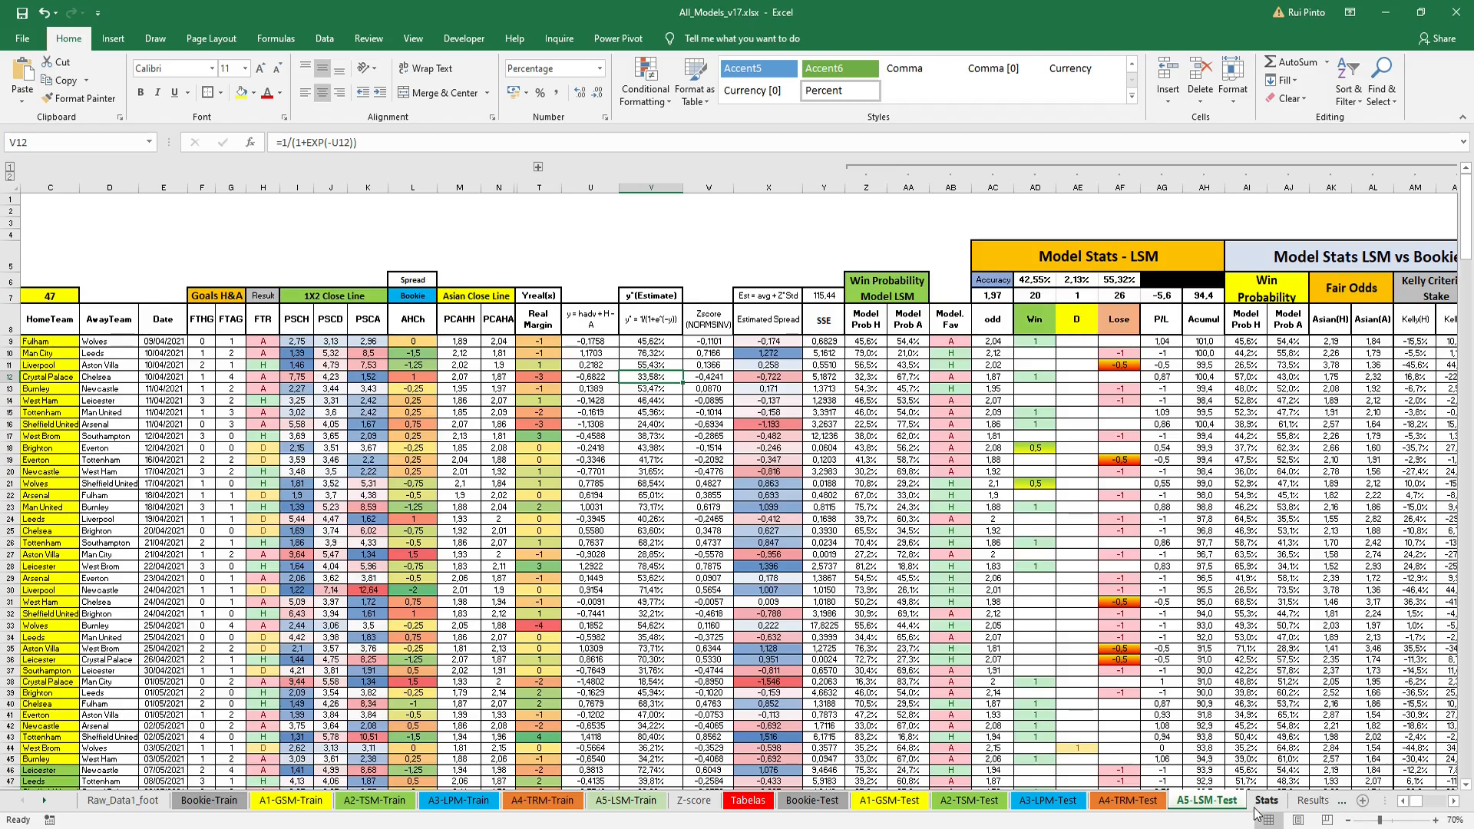
Step: Open the Stats sheet and compare the Logit Spread Model's training bets, win percentage and regression error with the other models
{"action": "left_click", "coordinate": [1264, 802]}
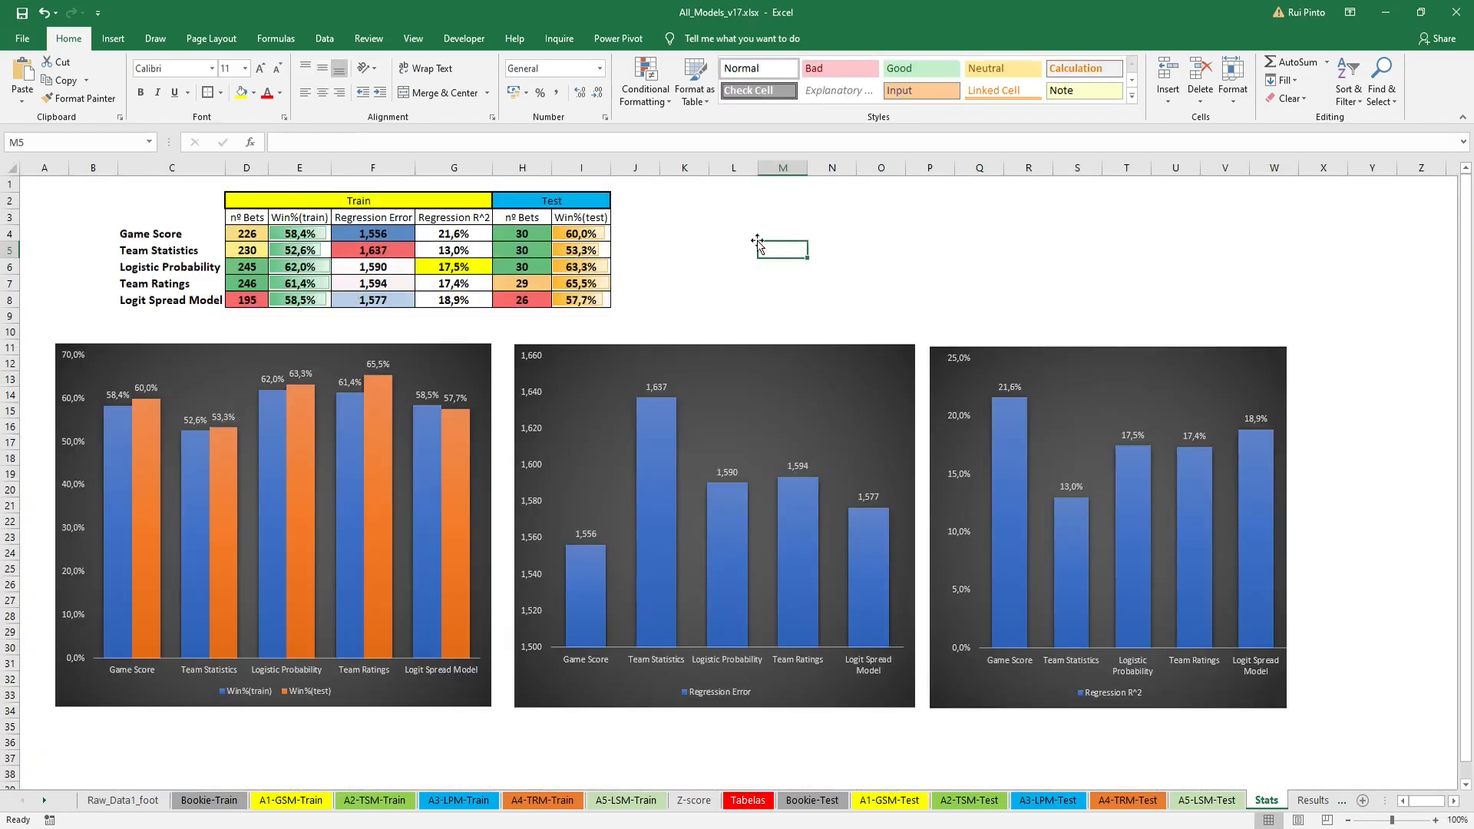
{"action": "left_click_drag", "start_coordinate": [201, 300], "coordinate": [559, 301]}
{"action": "left_click", "coordinate": [257, 299]}
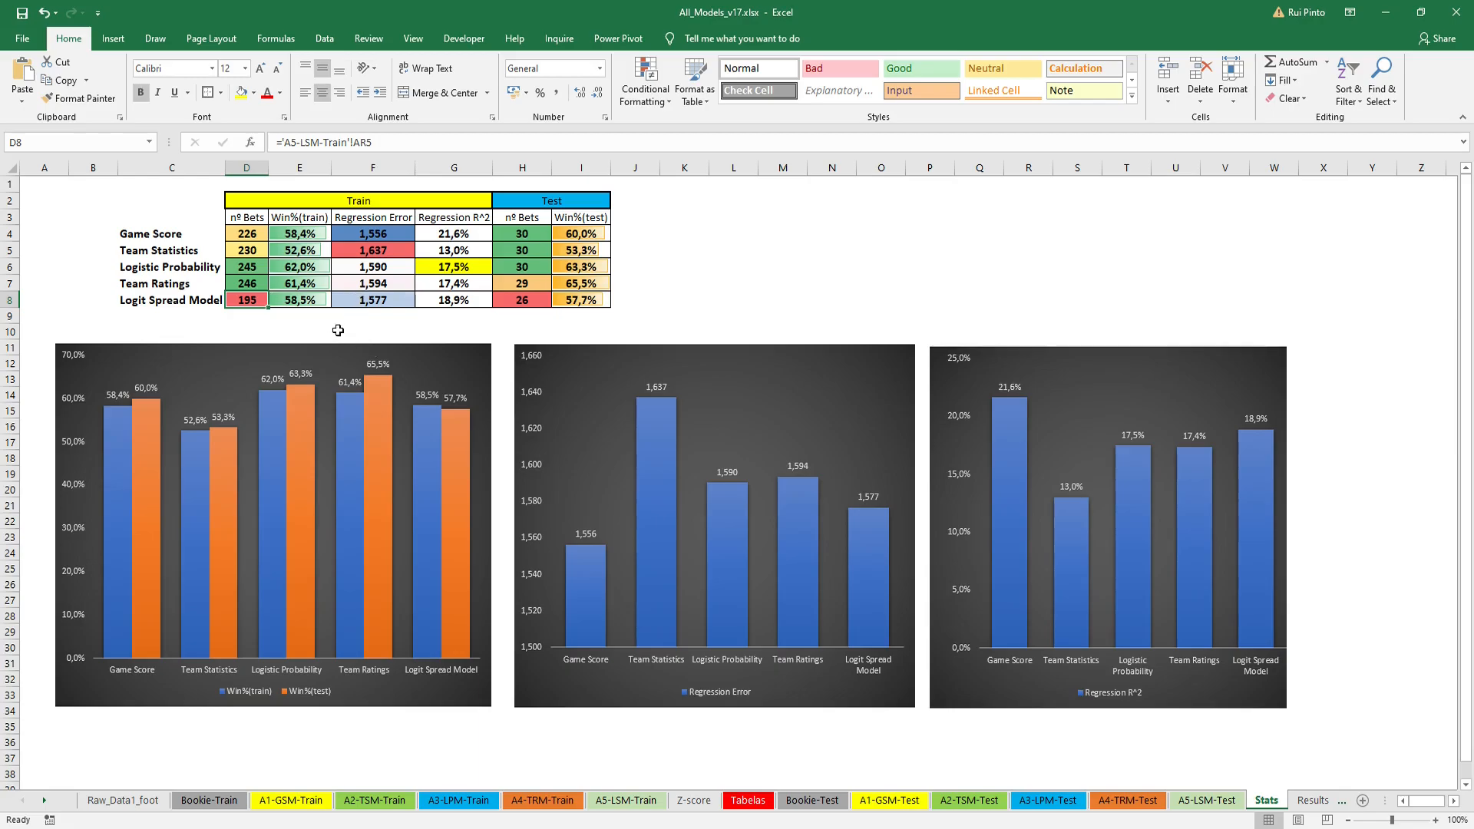
{"action": "left_click", "coordinate": [317, 300]}
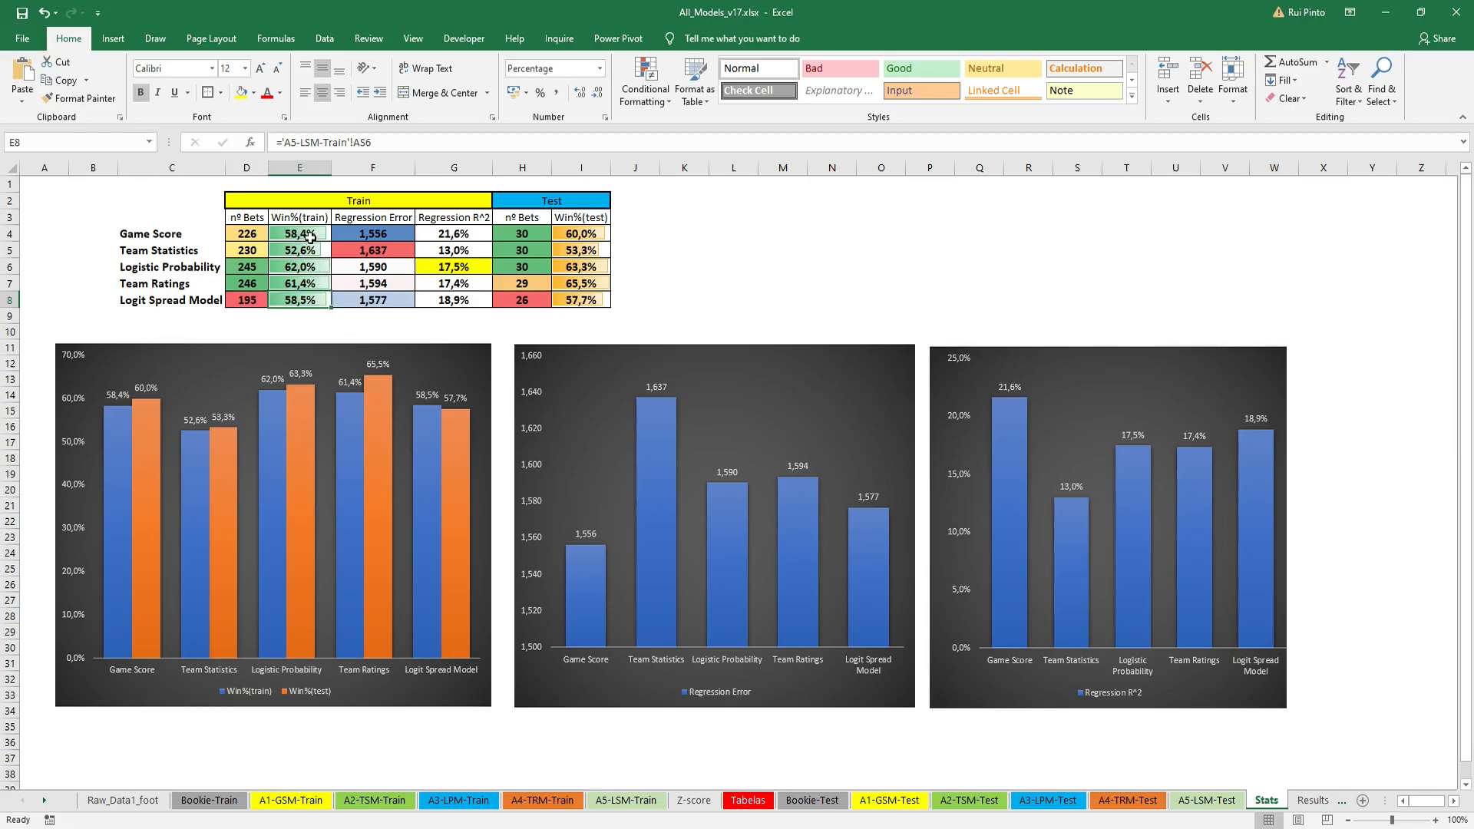
{"action": "left_click", "coordinate": [160, 269]}
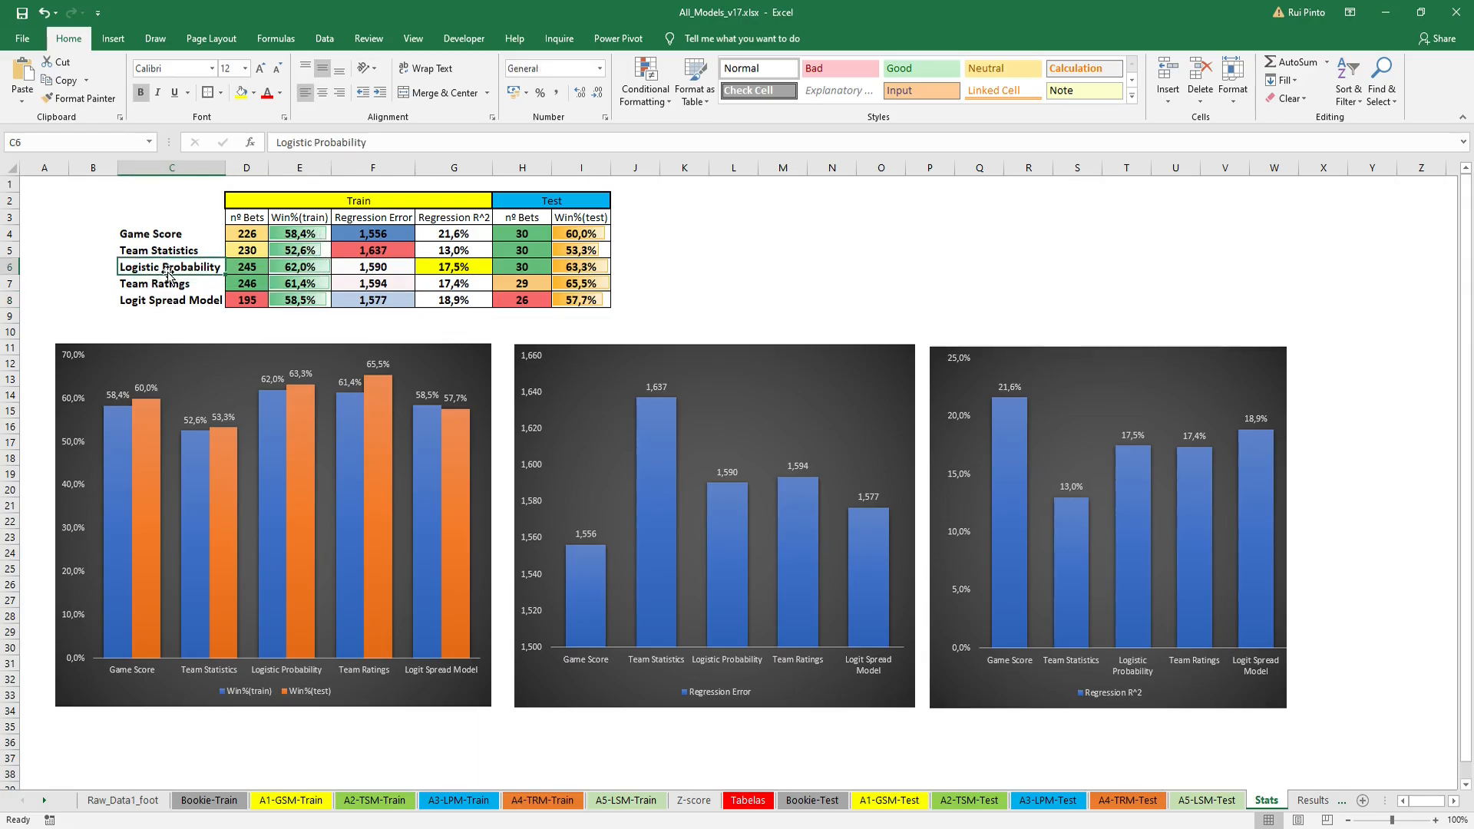
{"action": "left_click", "coordinate": [170, 286]}
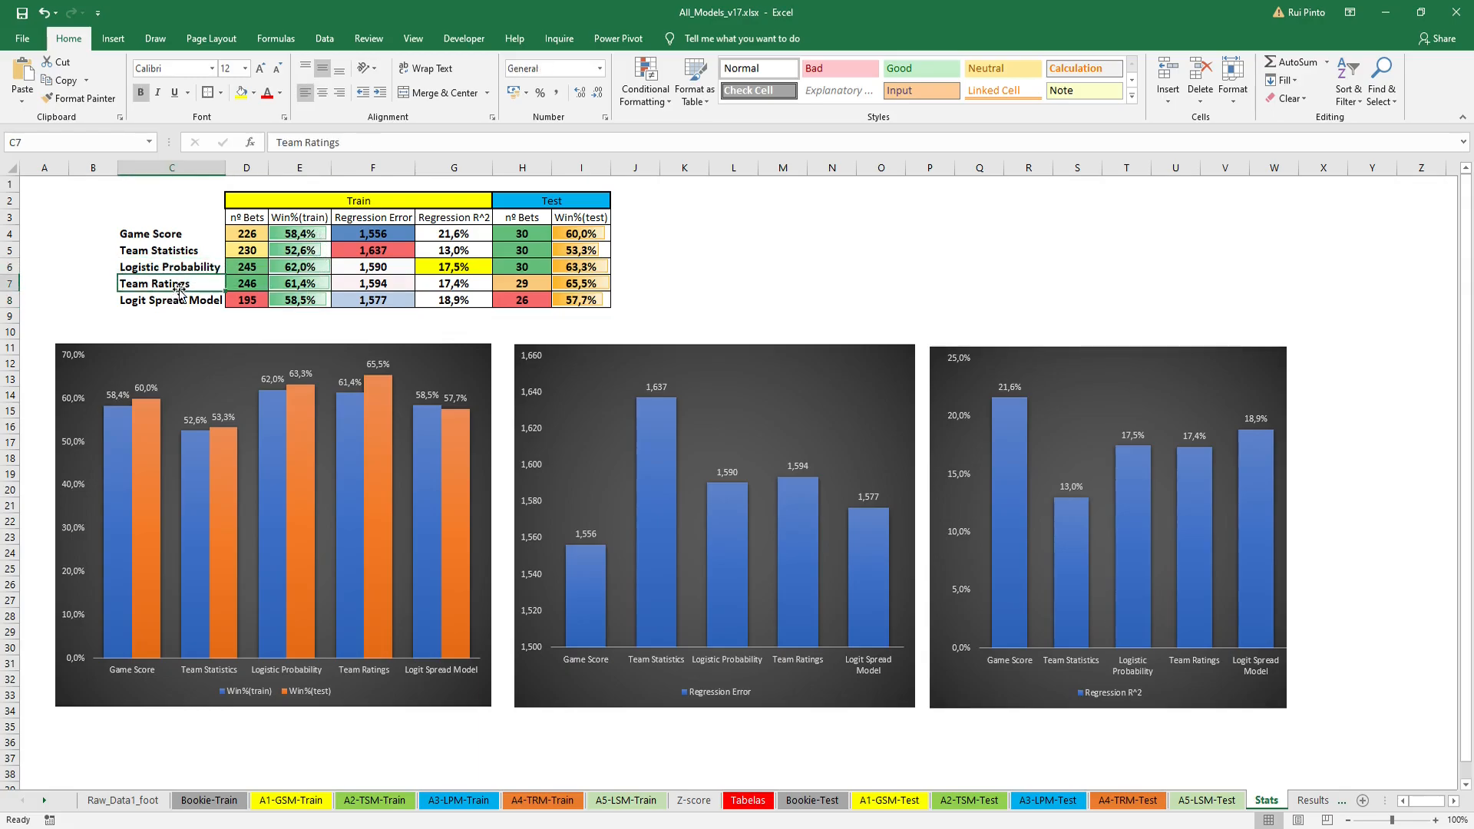
{"action": "left_click", "coordinate": [380, 299]}
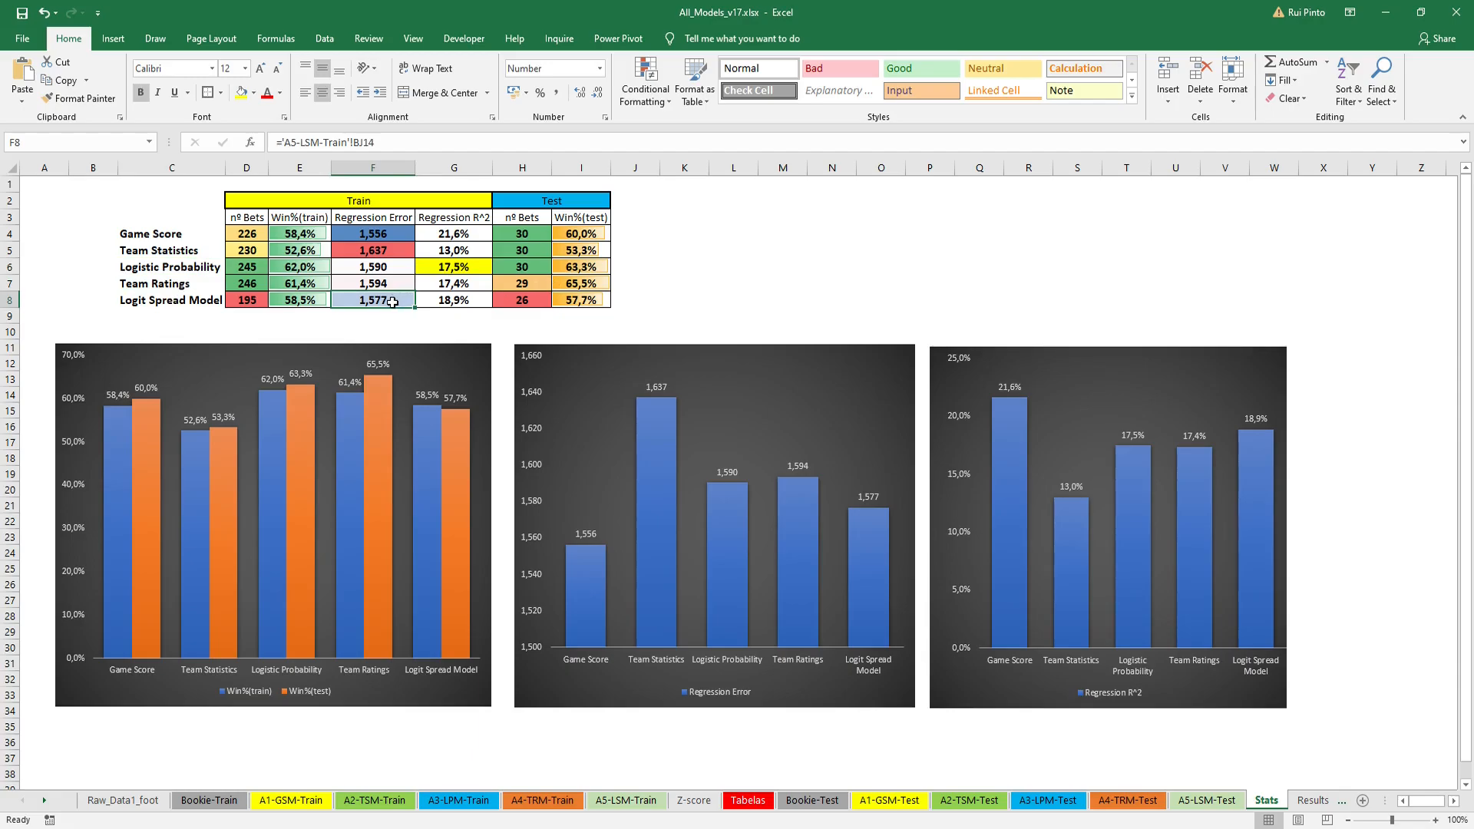
{"action": "left_click", "coordinate": [399, 253]}
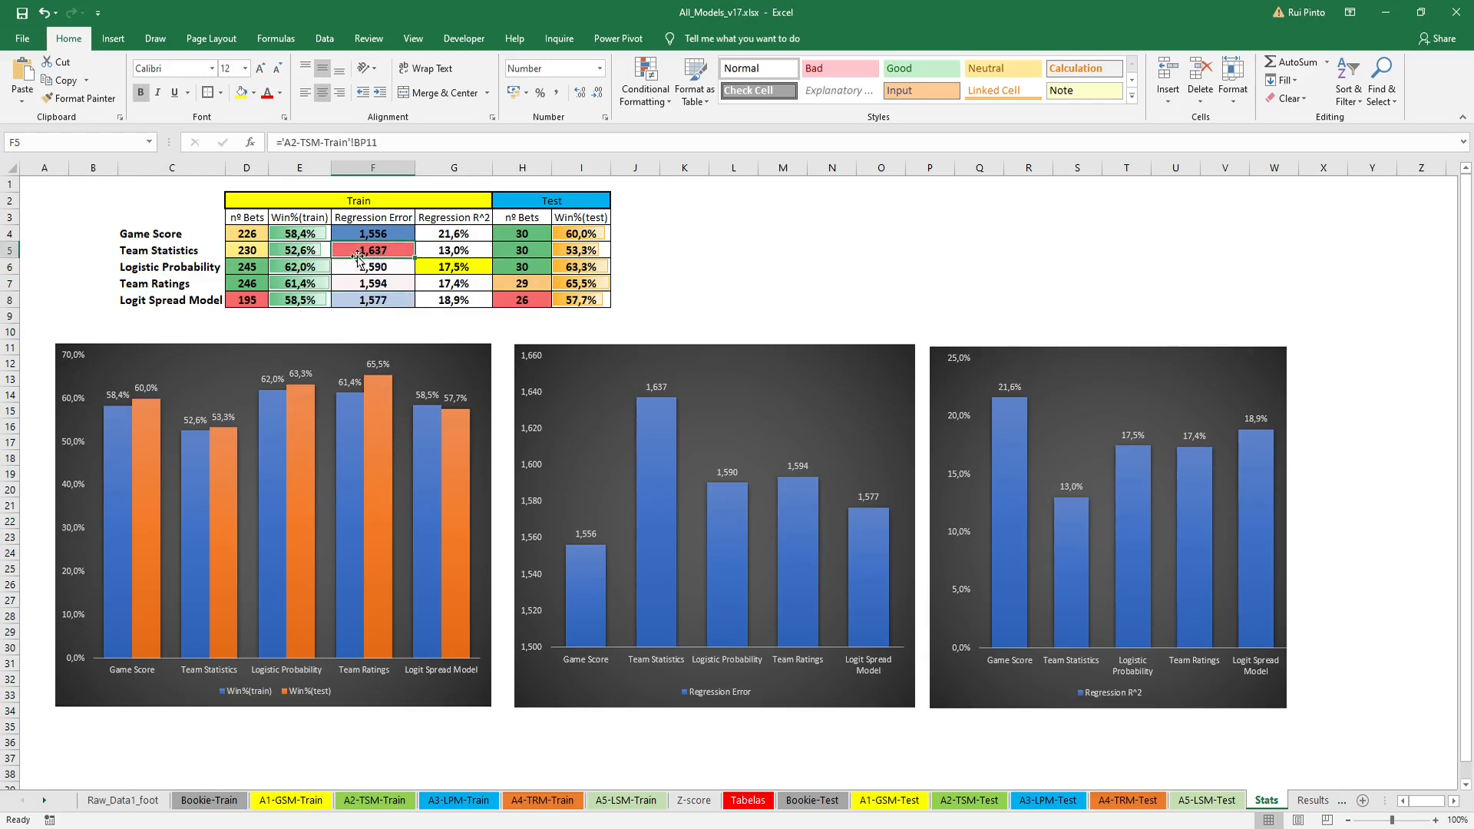
Step: Clear the yellow highlight from the Logistic Probability model's Regression R^2 cell G6
{"action": "left_click", "coordinate": [459, 266]}
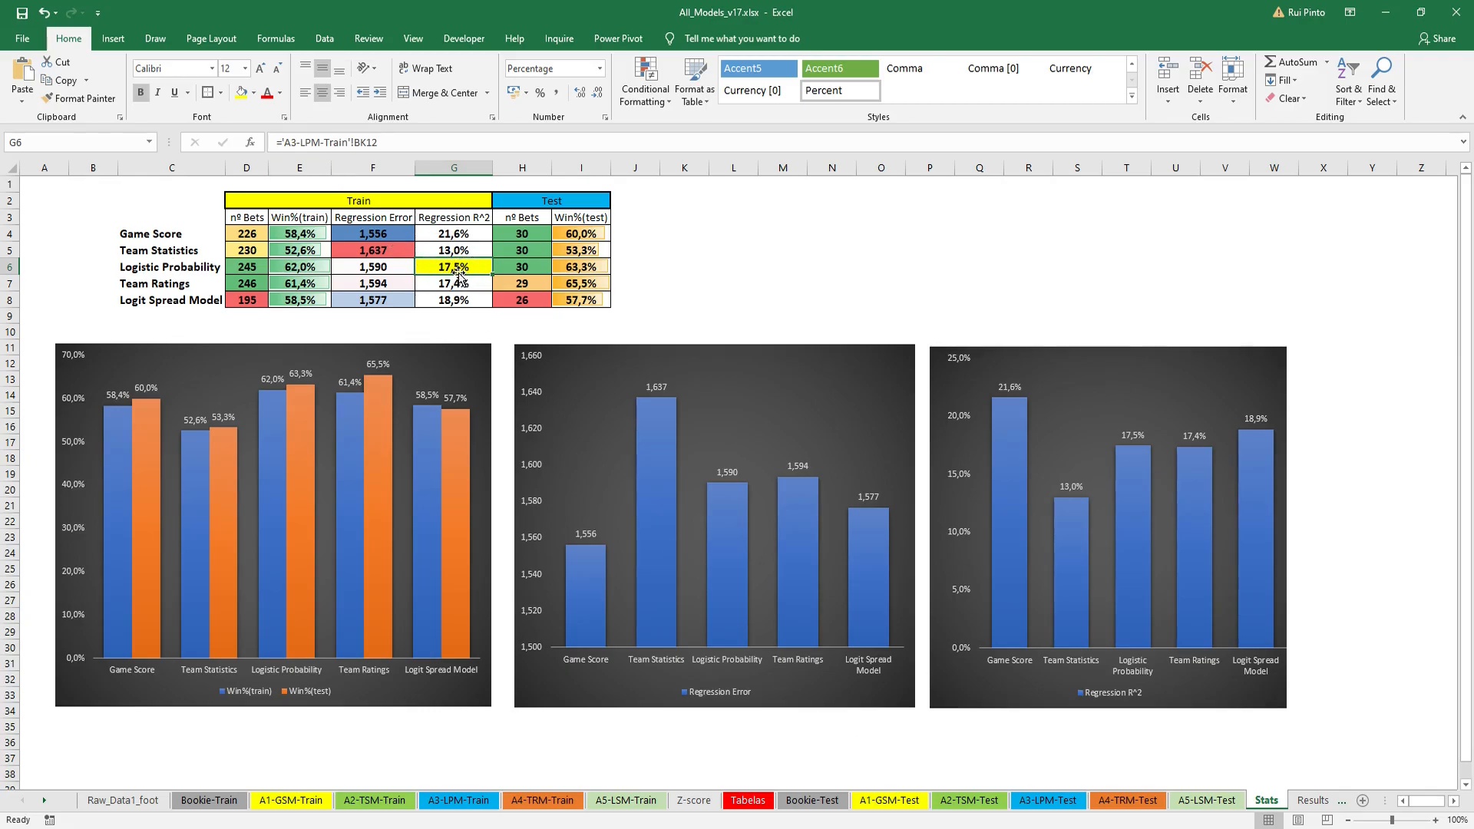
{"action": "left_click", "coordinate": [254, 93]}
{"action": "left_click", "coordinate": [241, 129]}
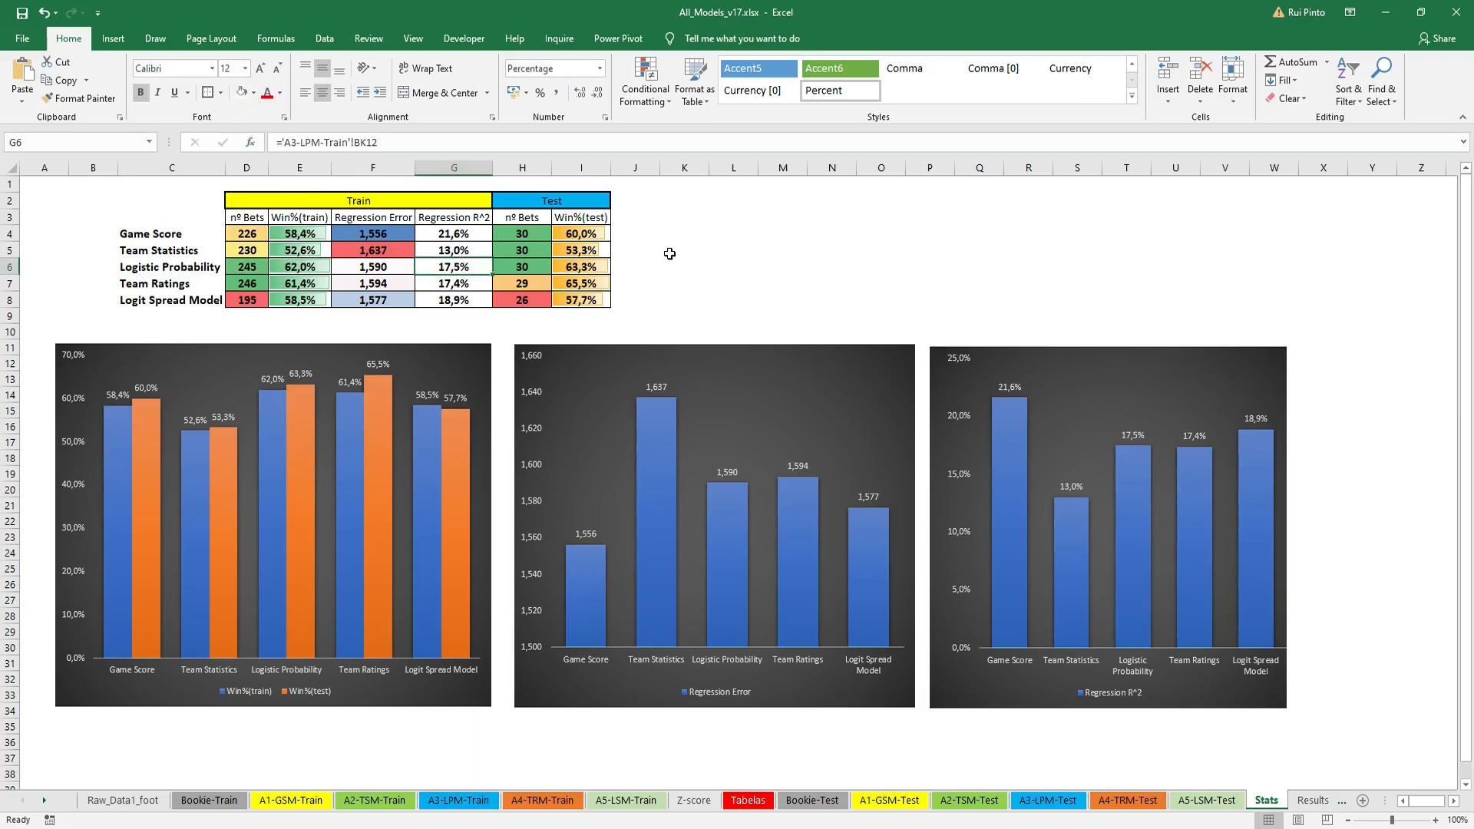
{"action": "left_click", "coordinate": [677, 250]}
Step: Check the Test section's number of bets for the first three models and for the Logit Spread Model
{"action": "left_click", "coordinate": [567, 200]}
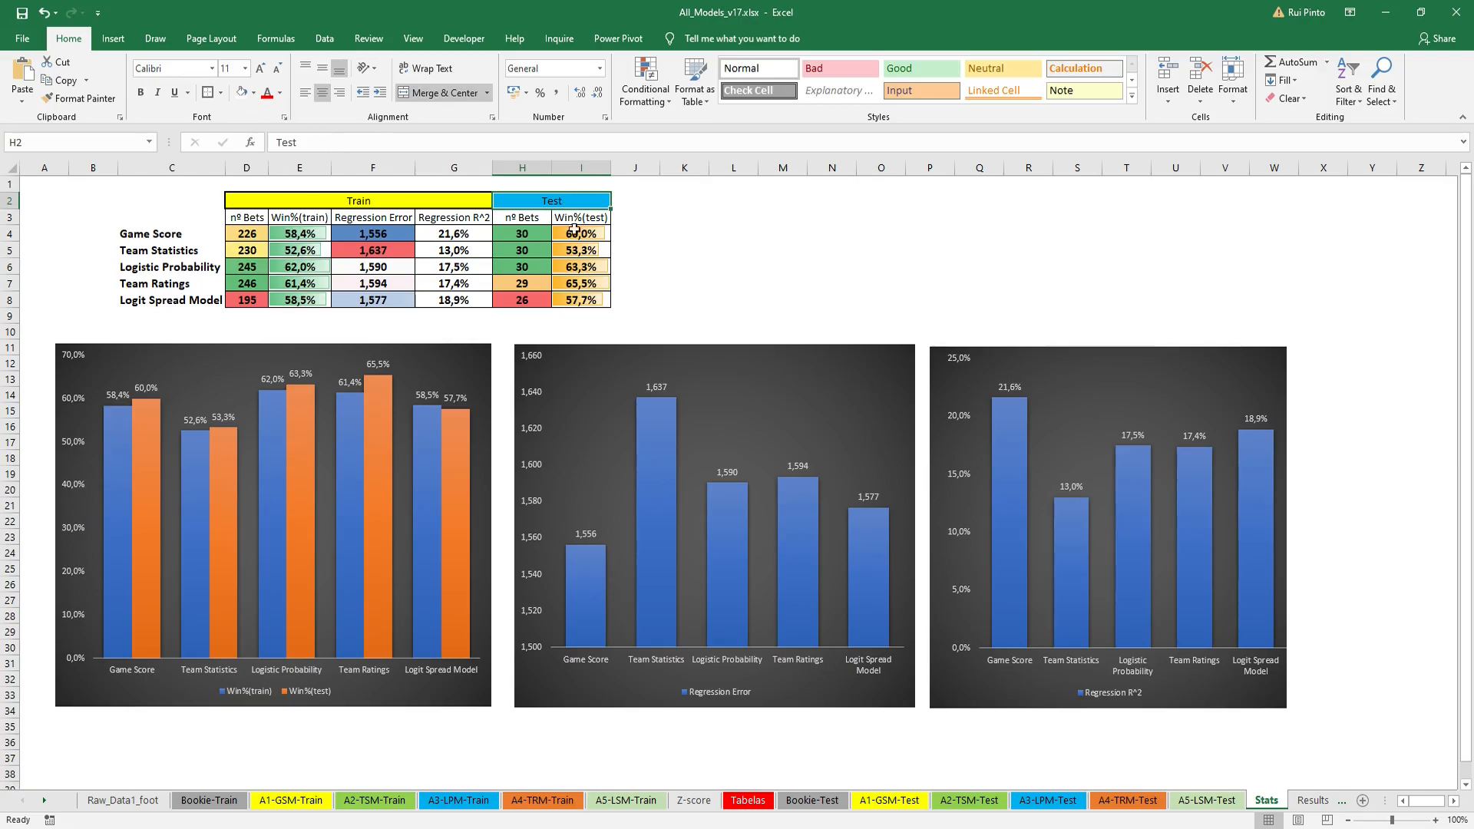
{"action": "left_click_drag", "start_coordinate": [542, 259], "coordinate": [541, 268]}
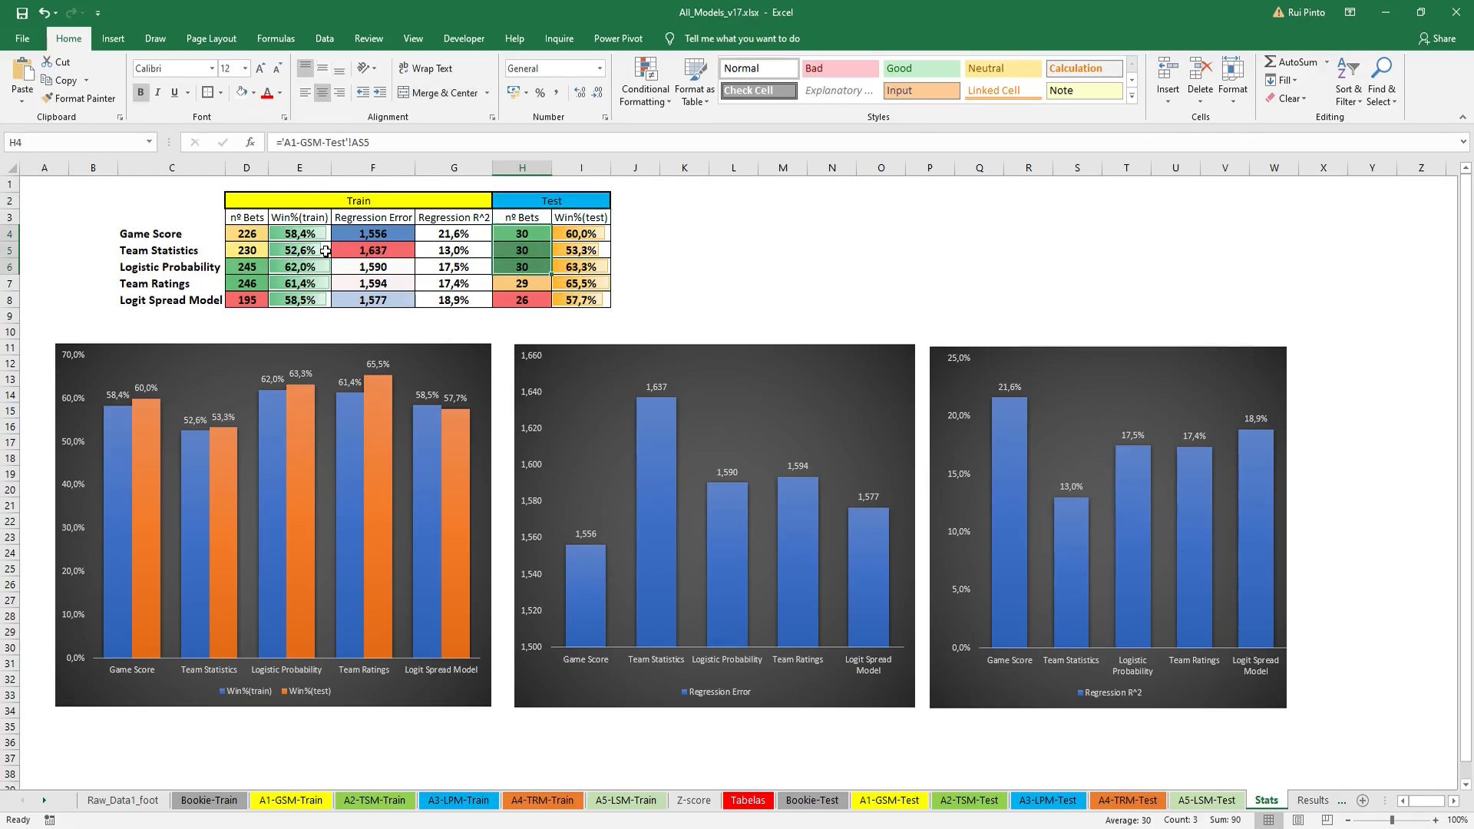
{"action": "left_click", "coordinate": [537, 301]}
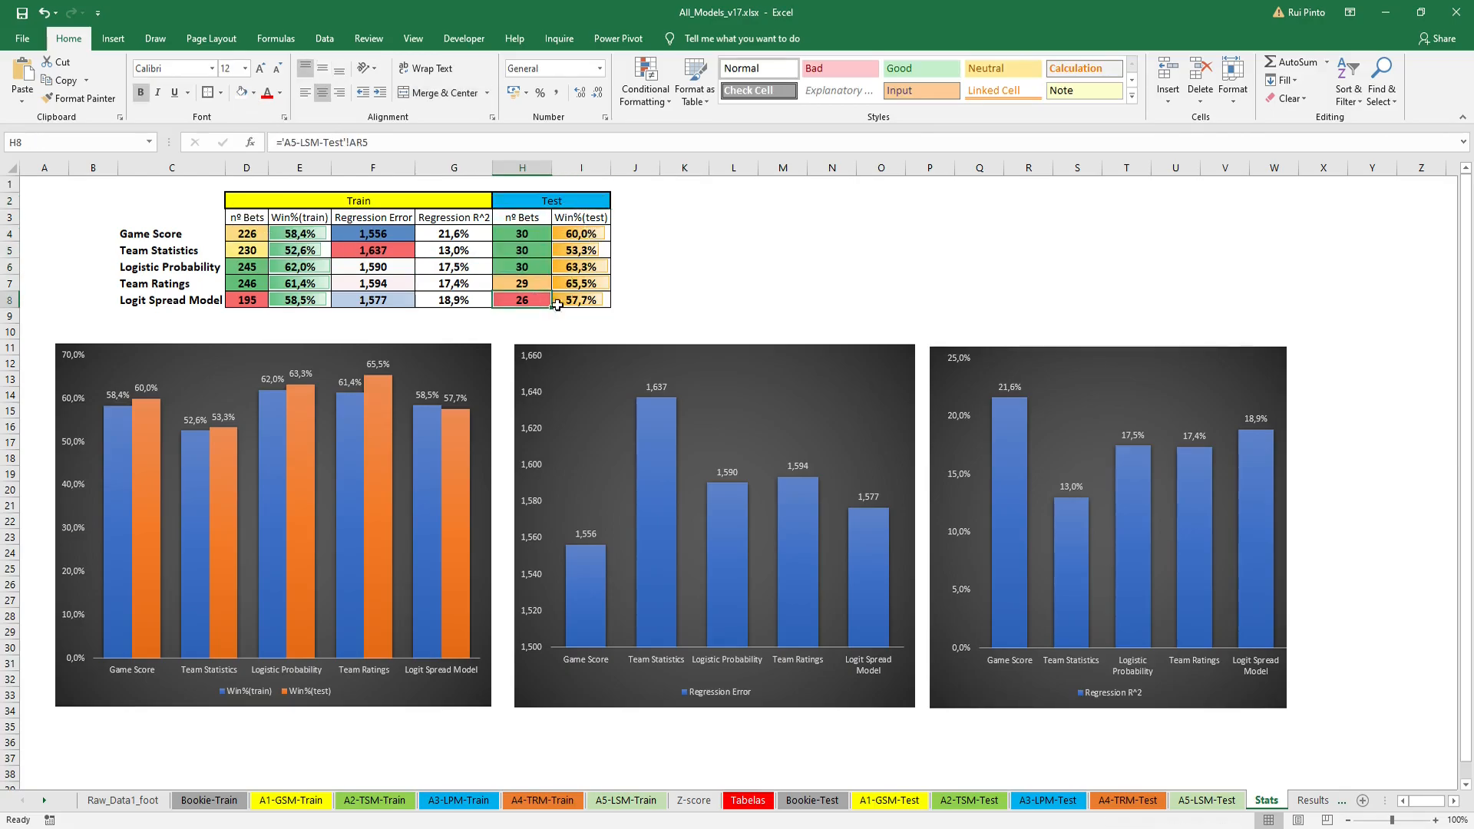
{"action": "left_click", "coordinate": [779, 303]}
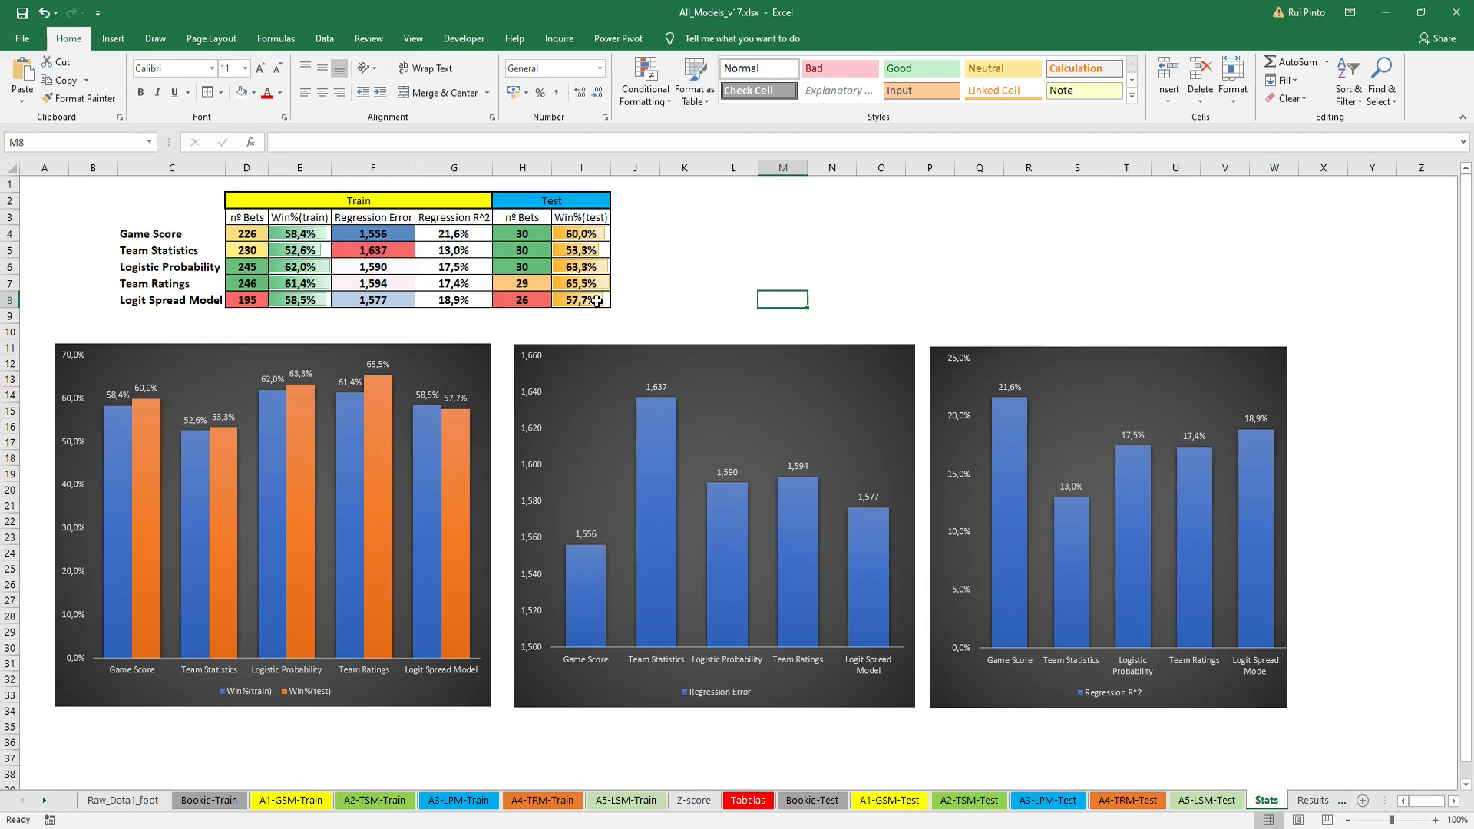
Step: Examine the Logit Spread Model's test win percentage in the chart and table, and highlight the test bet counts H4:H8
{"action": "mouse_move", "coordinate": [467, 436]}
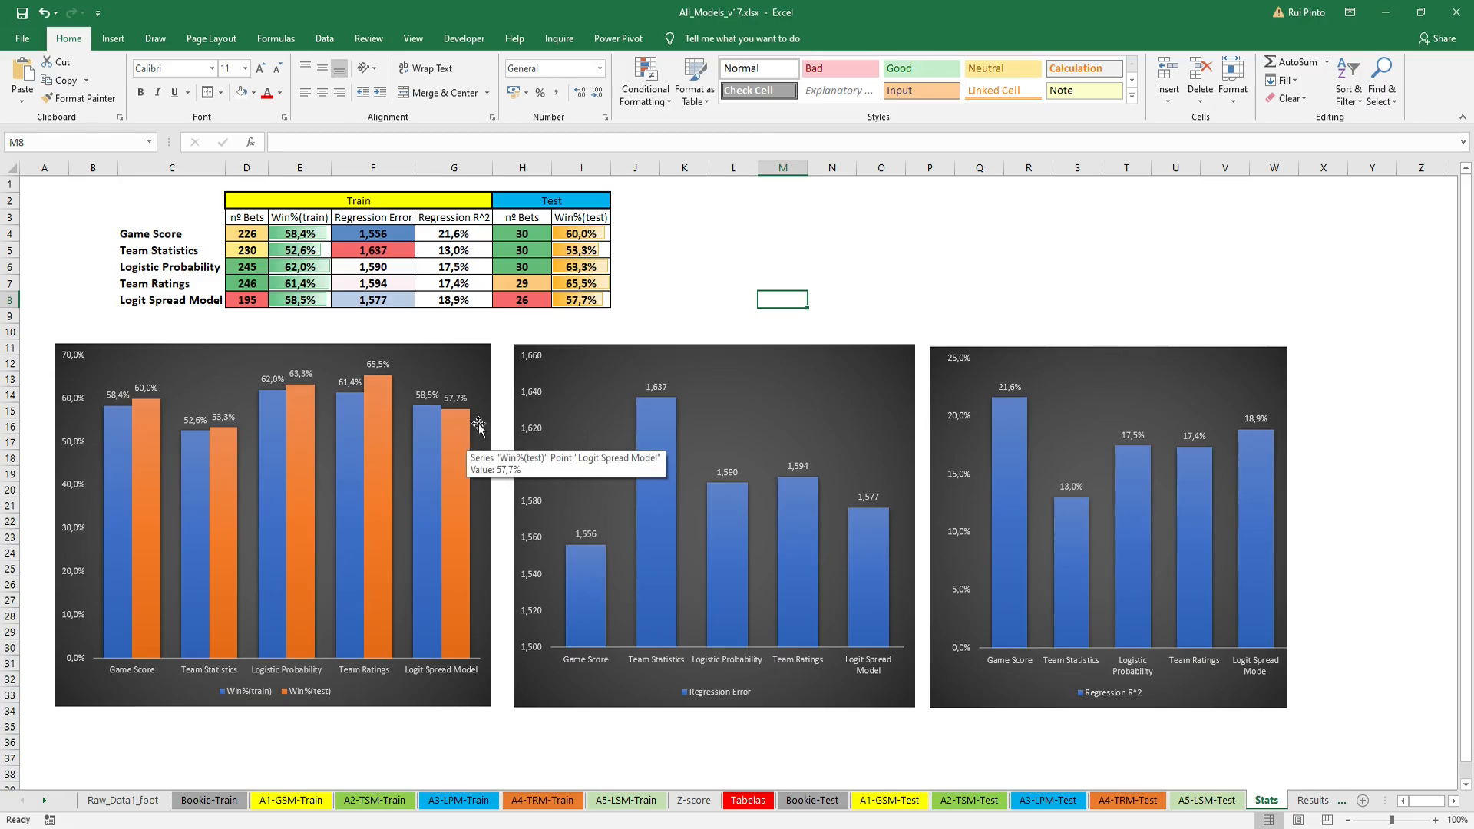
{"action": "left_click", "coordinate": [736, 238]}
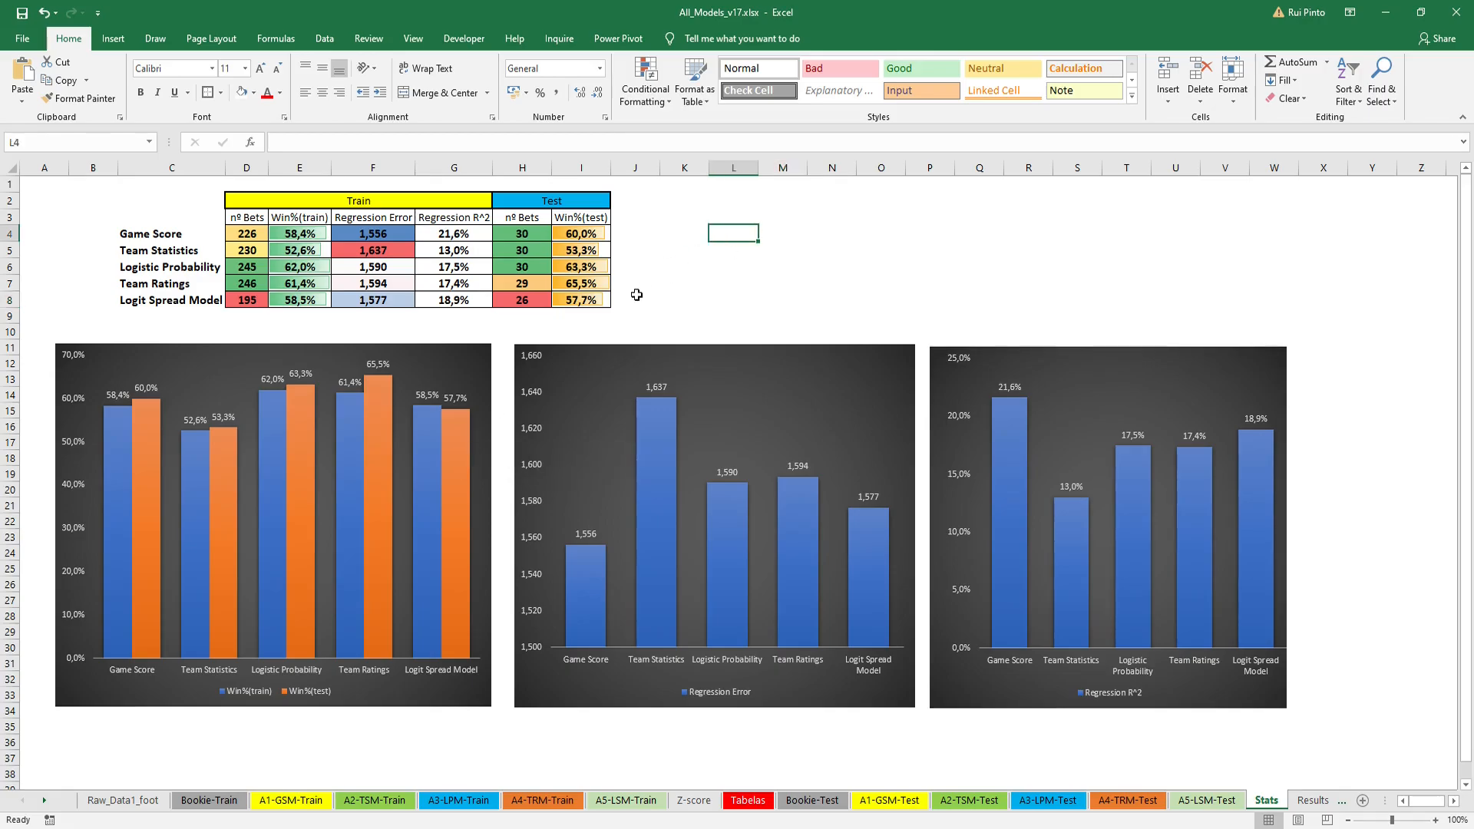
{"action": "left_click", "coordinate": [687, 303]}
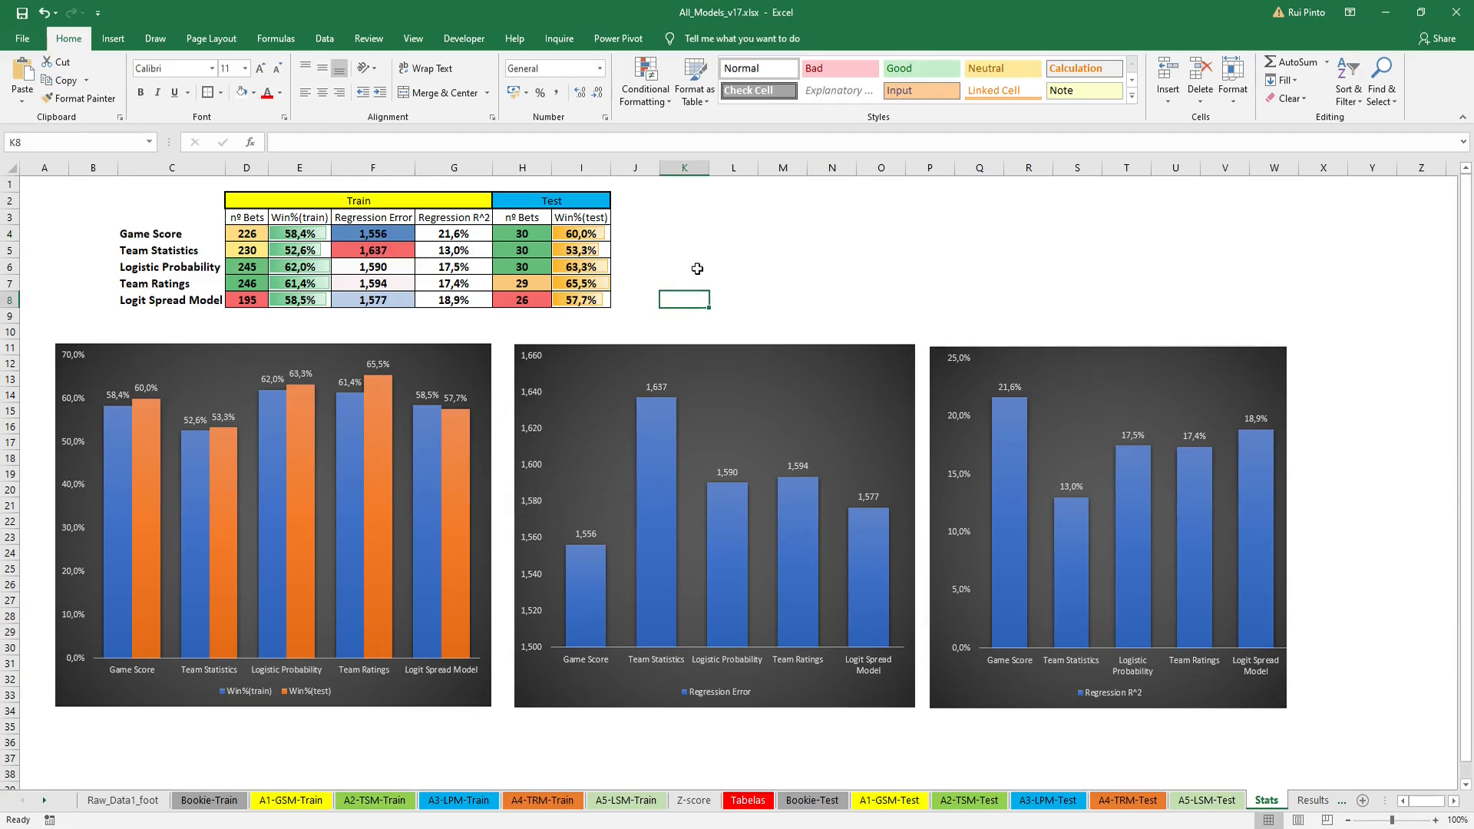
{"action": "left_click", "coordinate": [780, 263]}
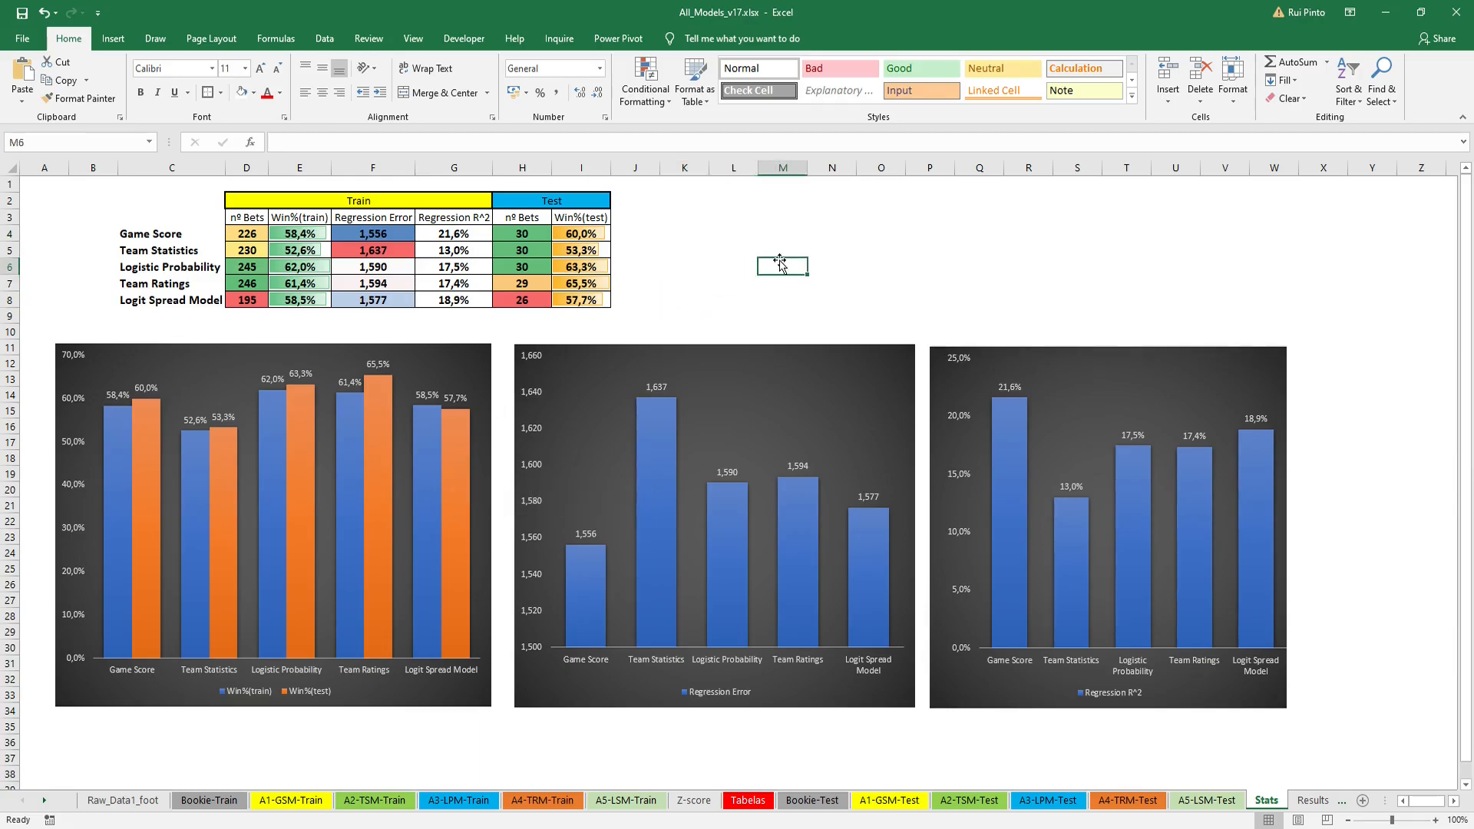
{"action": "left_click", "coordinate": [585, 298]}
{"action": "left_click_drag", "start_coordinate": [522, 234], "coordinate": [530, 302]}
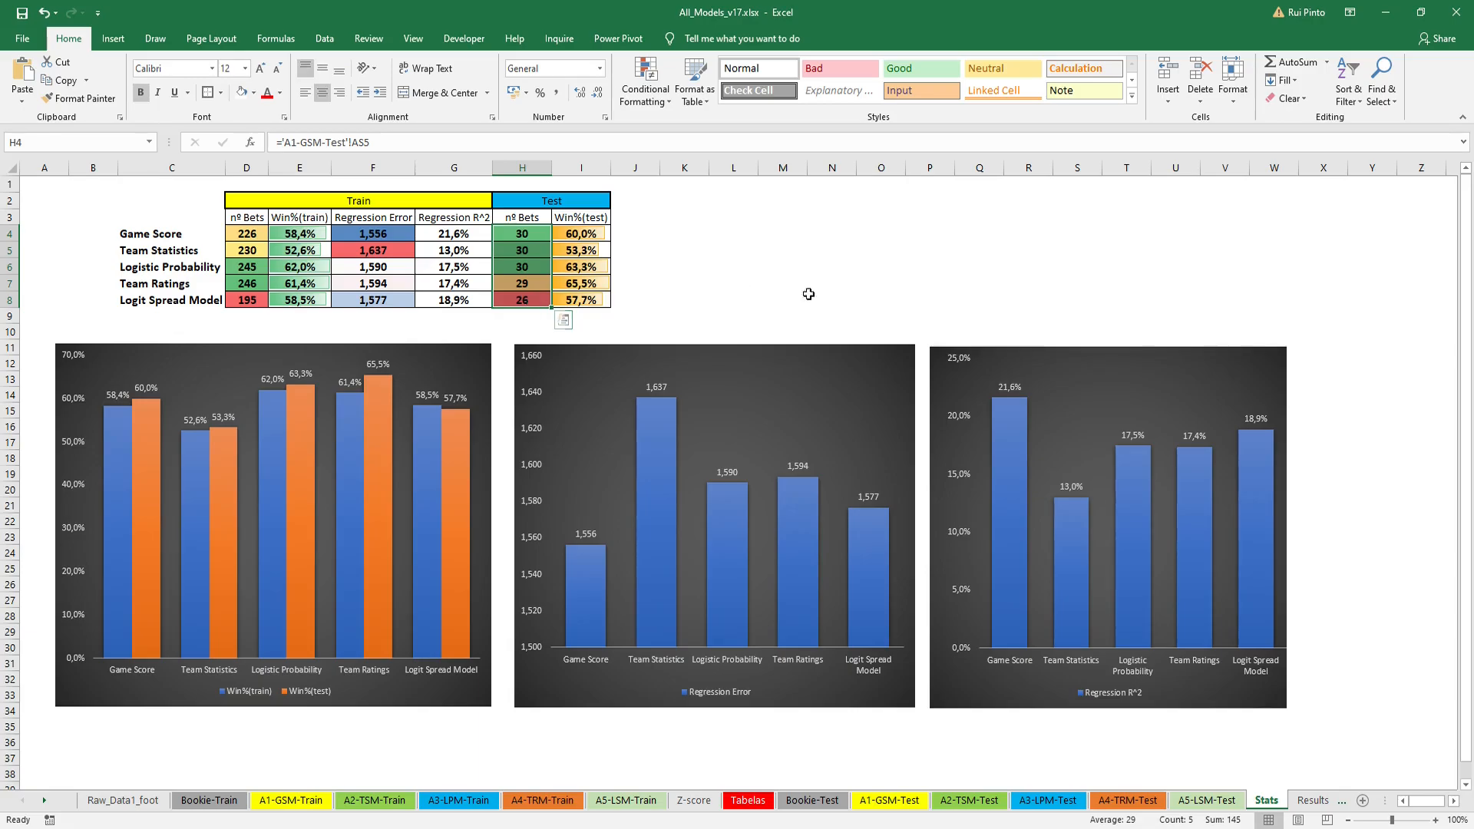
Step: Open the Bookie-Test sheet and check the Bookie Model's test win accuracy in W6
{"action": "left_click", "coordinate": [781, 262]}
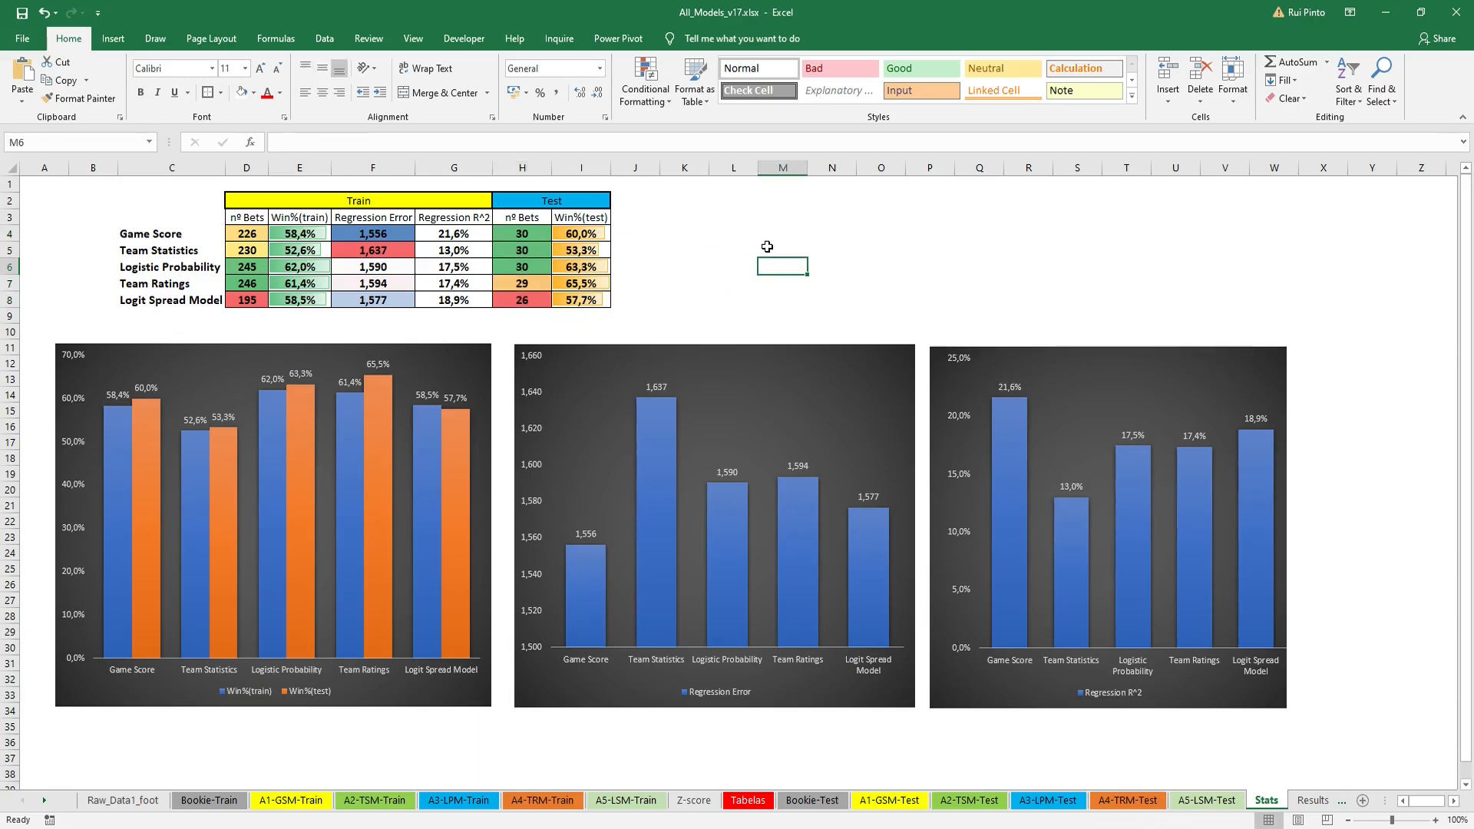
{"action": "left_click", "coordinate": [705, 234]}
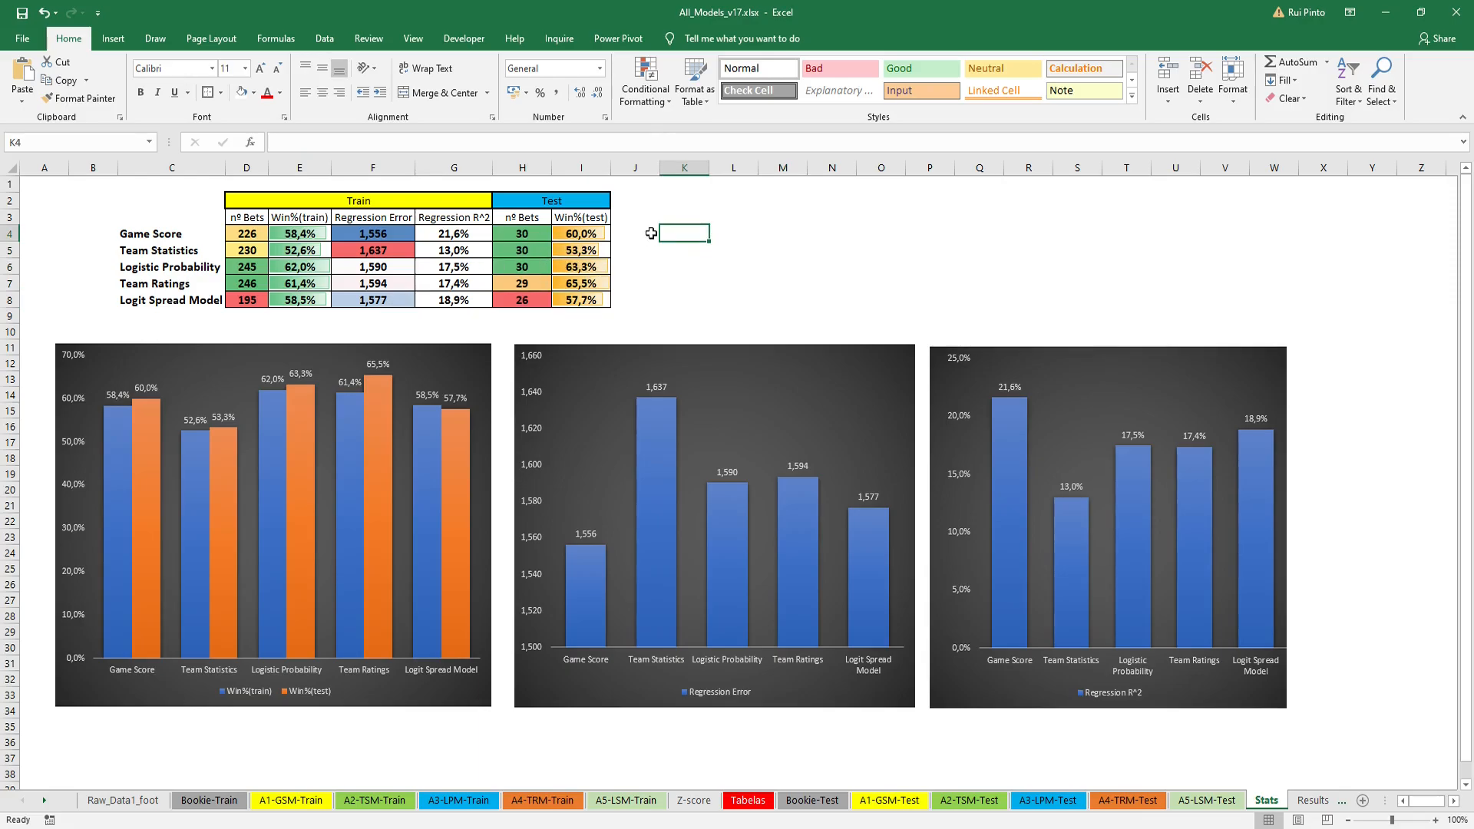
{"action": "left_click", "coordinate": [784, 232]}
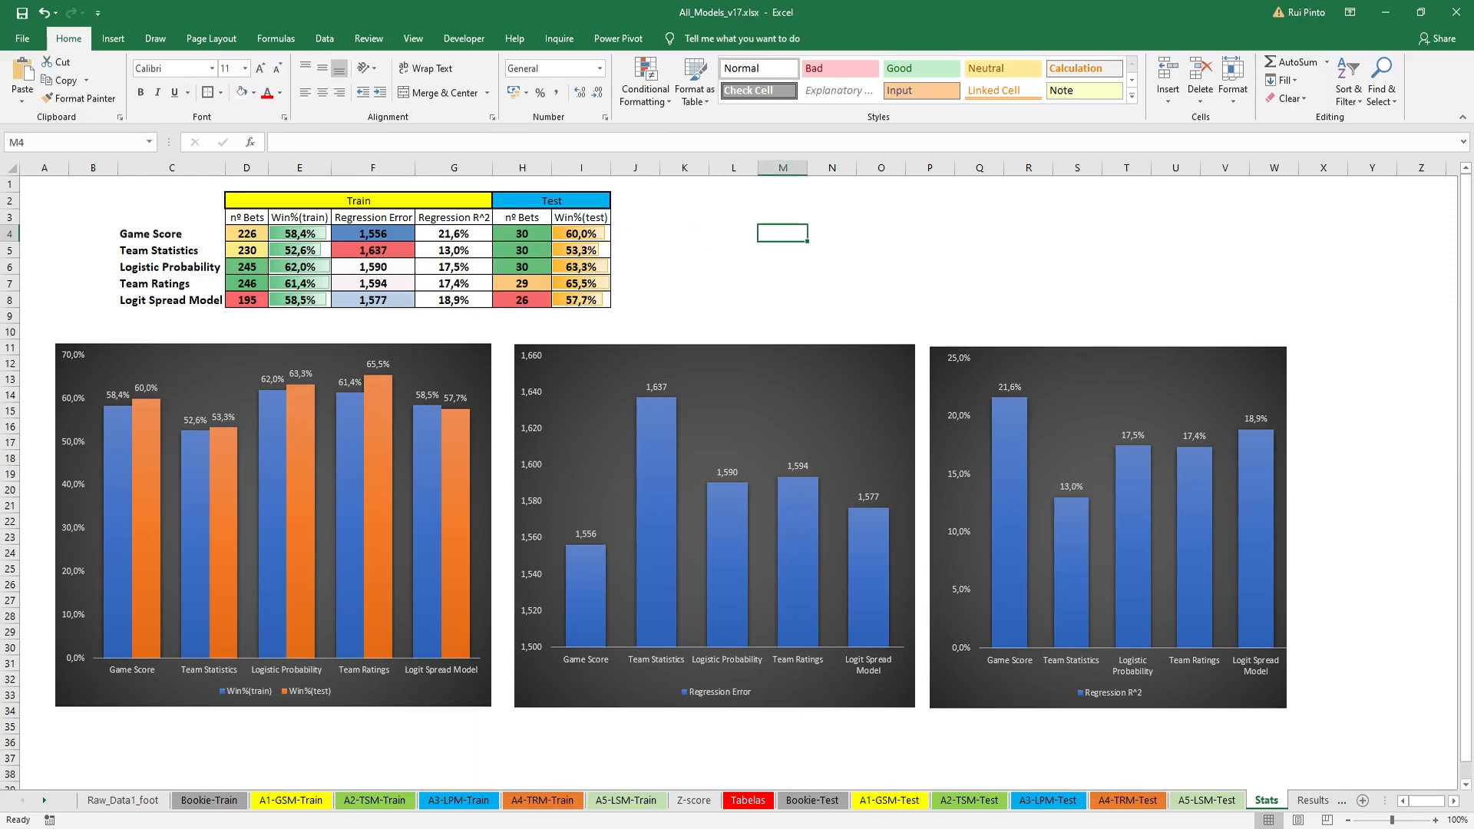
{"action": "left_click", "coordinate": [811, 802]}
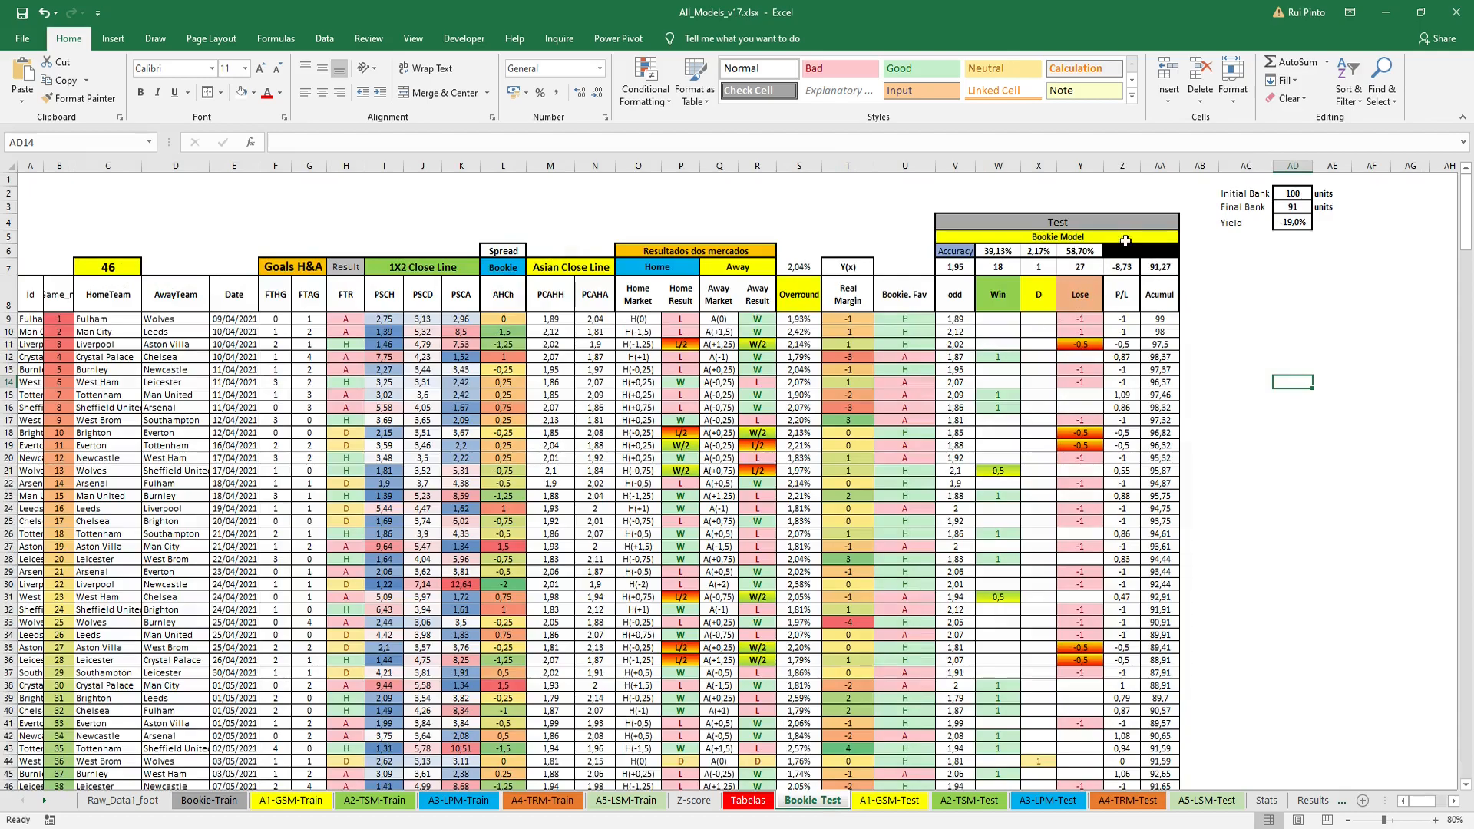
{"action": "left_click", "coordinate": [1015, 252]}
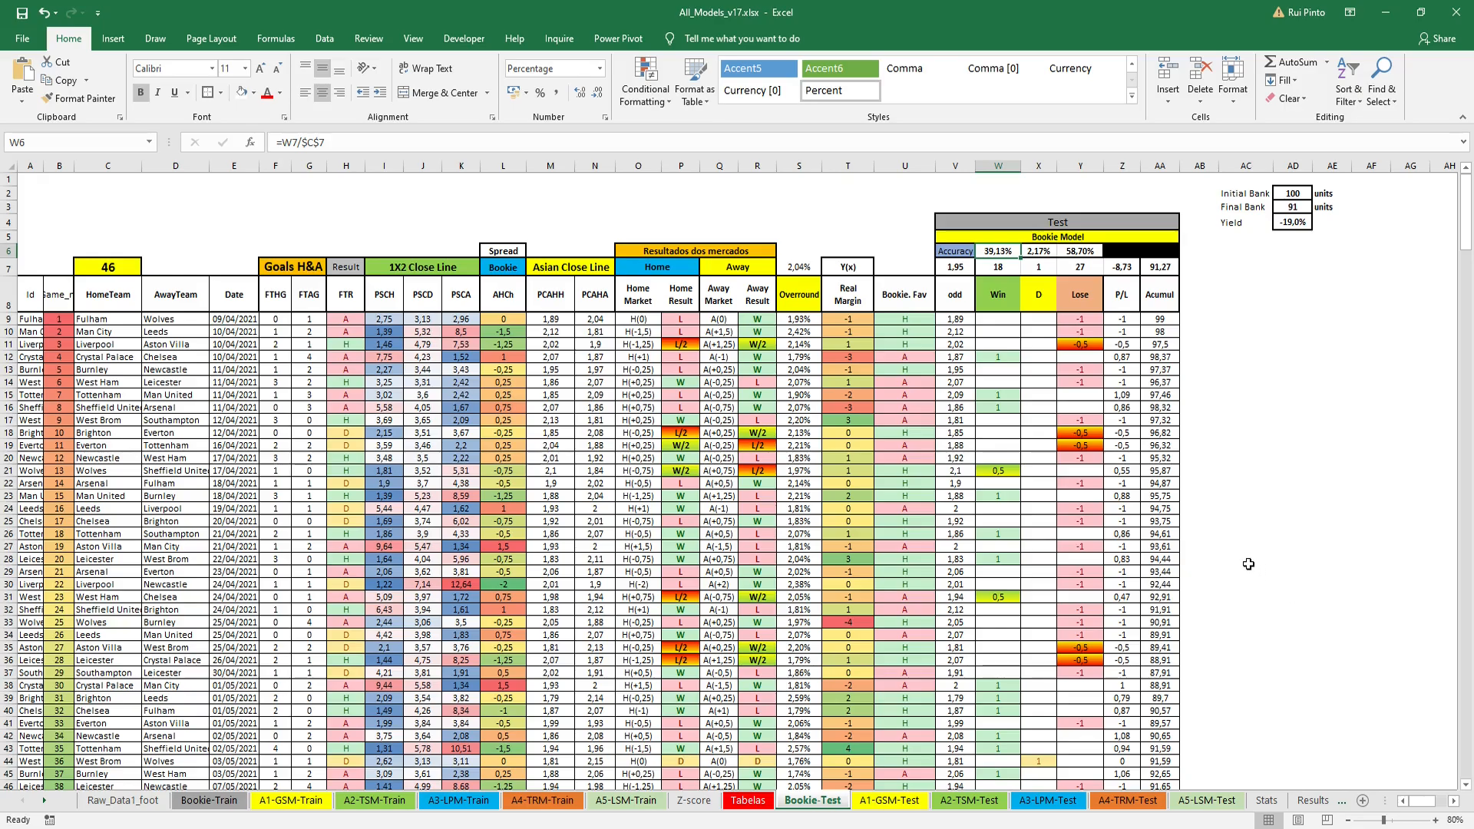
Step: Compare the win accuracy on Bookie-Test with the LSM model's win accuracy in AD6 of A5-LSM-Test
{"action": "left_click", "coordinate": [1266, 801]}
{"action": "left_click", "coordinate": [834, 236]}
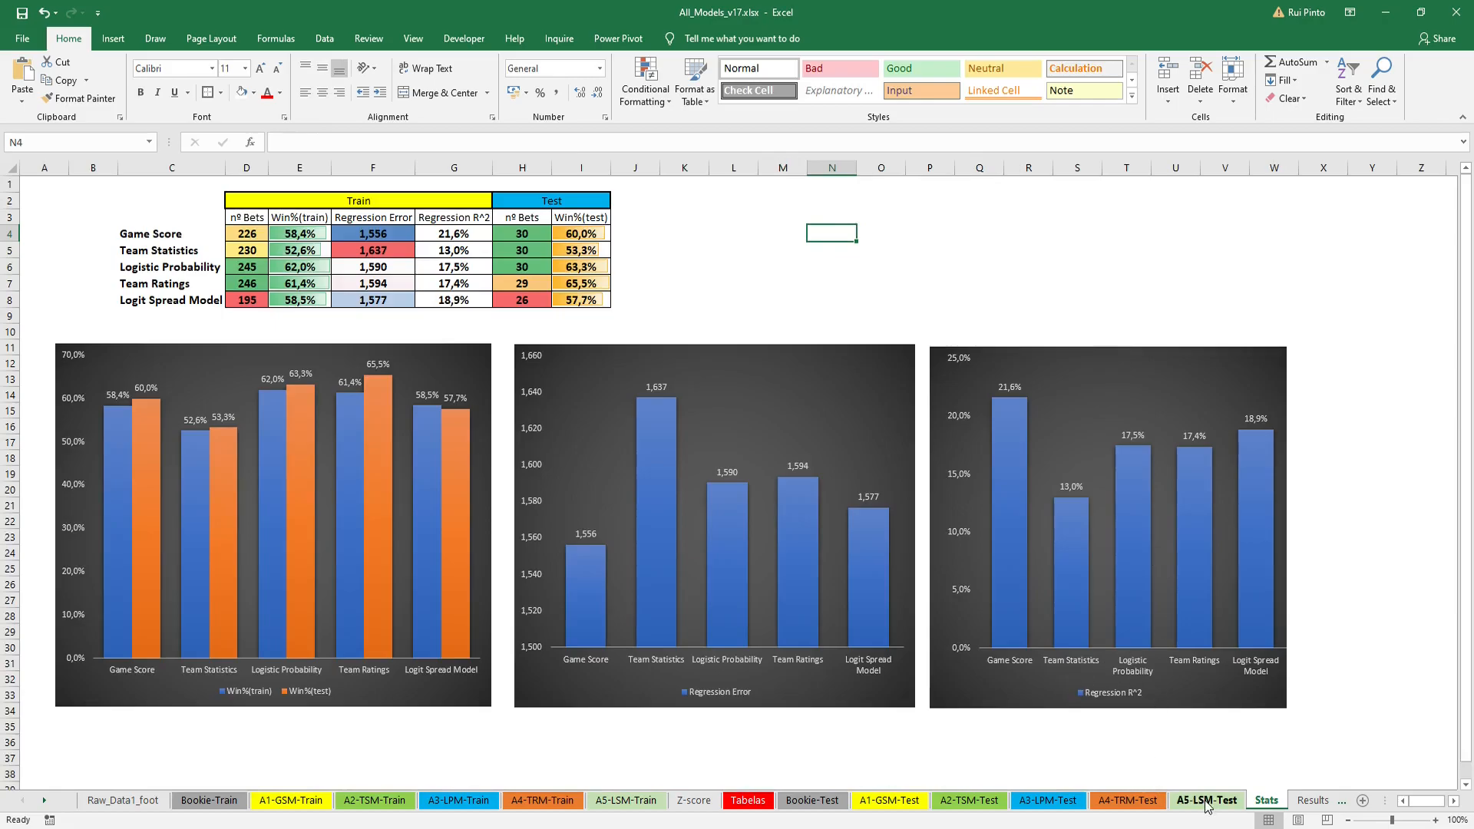
{"action": "left_click", "coordinate": [814, 801]}
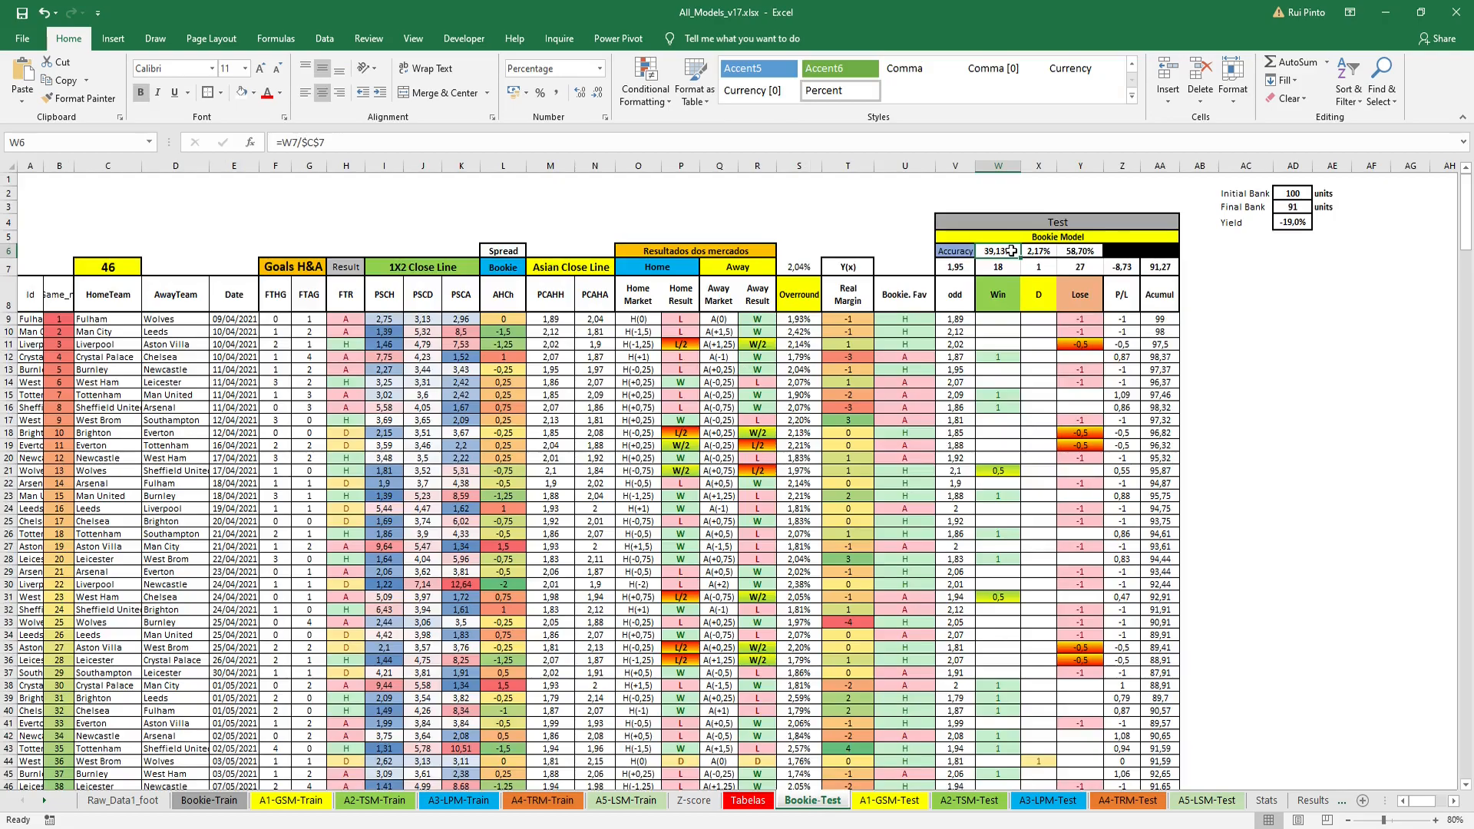
{"action": "left_click", "coordinate": [1222, 801]}
{"action": "left_click", "coordinate": [1453, 802]}
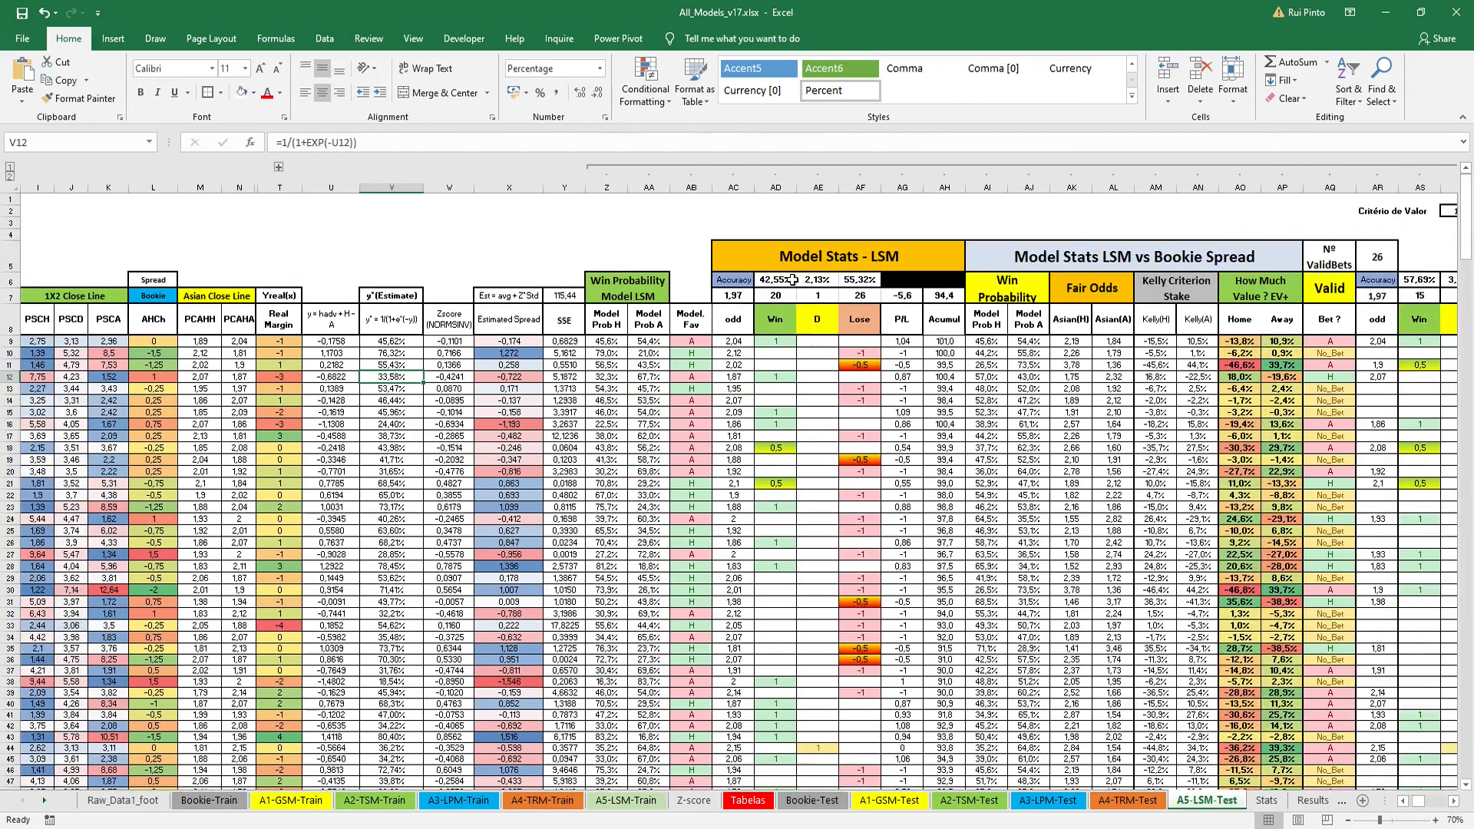
{"action": "left_click", "coordinate": [792, 280]}
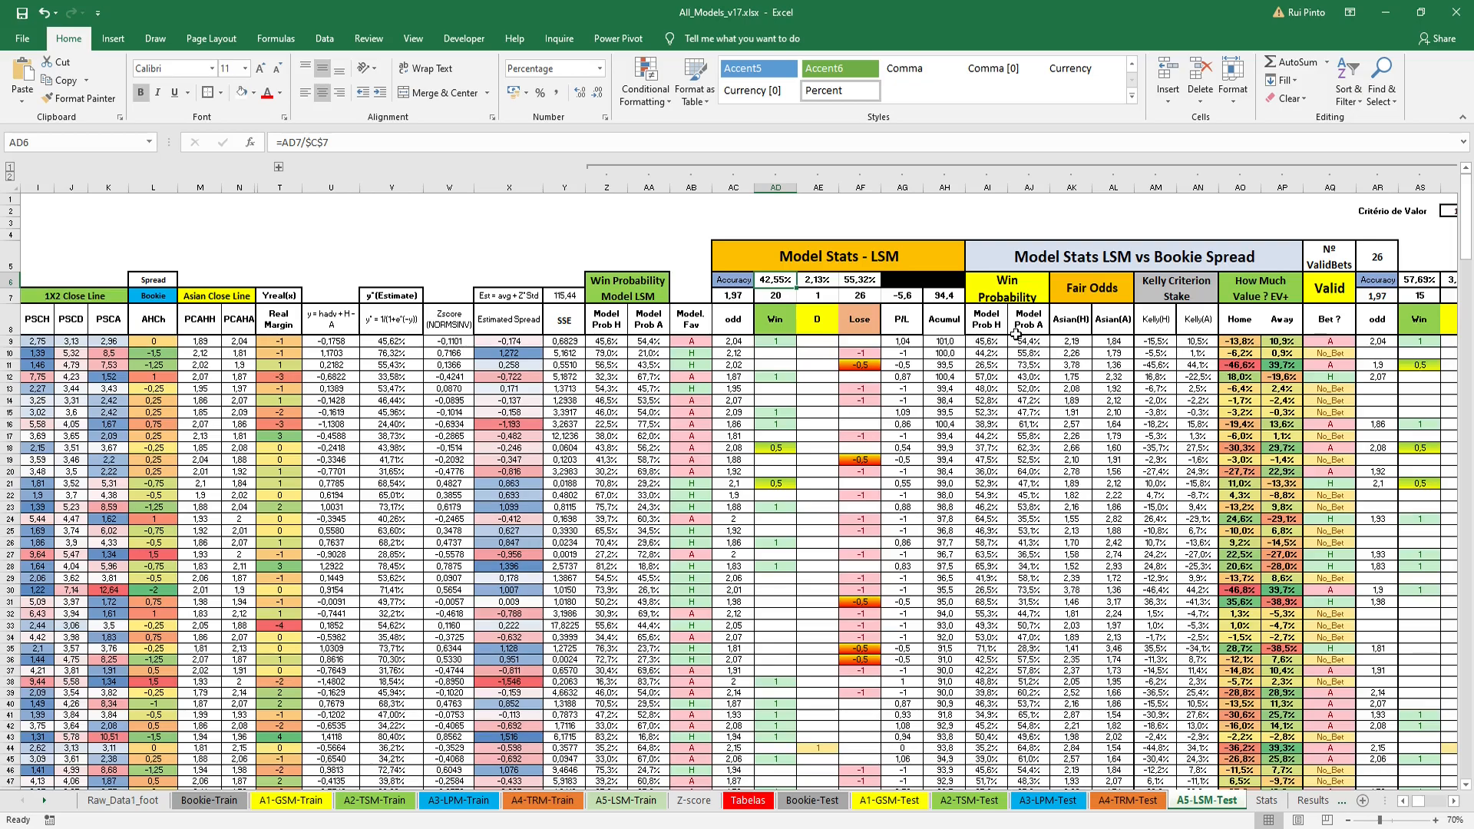
Step: Return to the Stats sheet and examine the Logit Spread Model's bar in the Regression Error chart
{"action": "left_click", "coordinate": [1267, 800]}
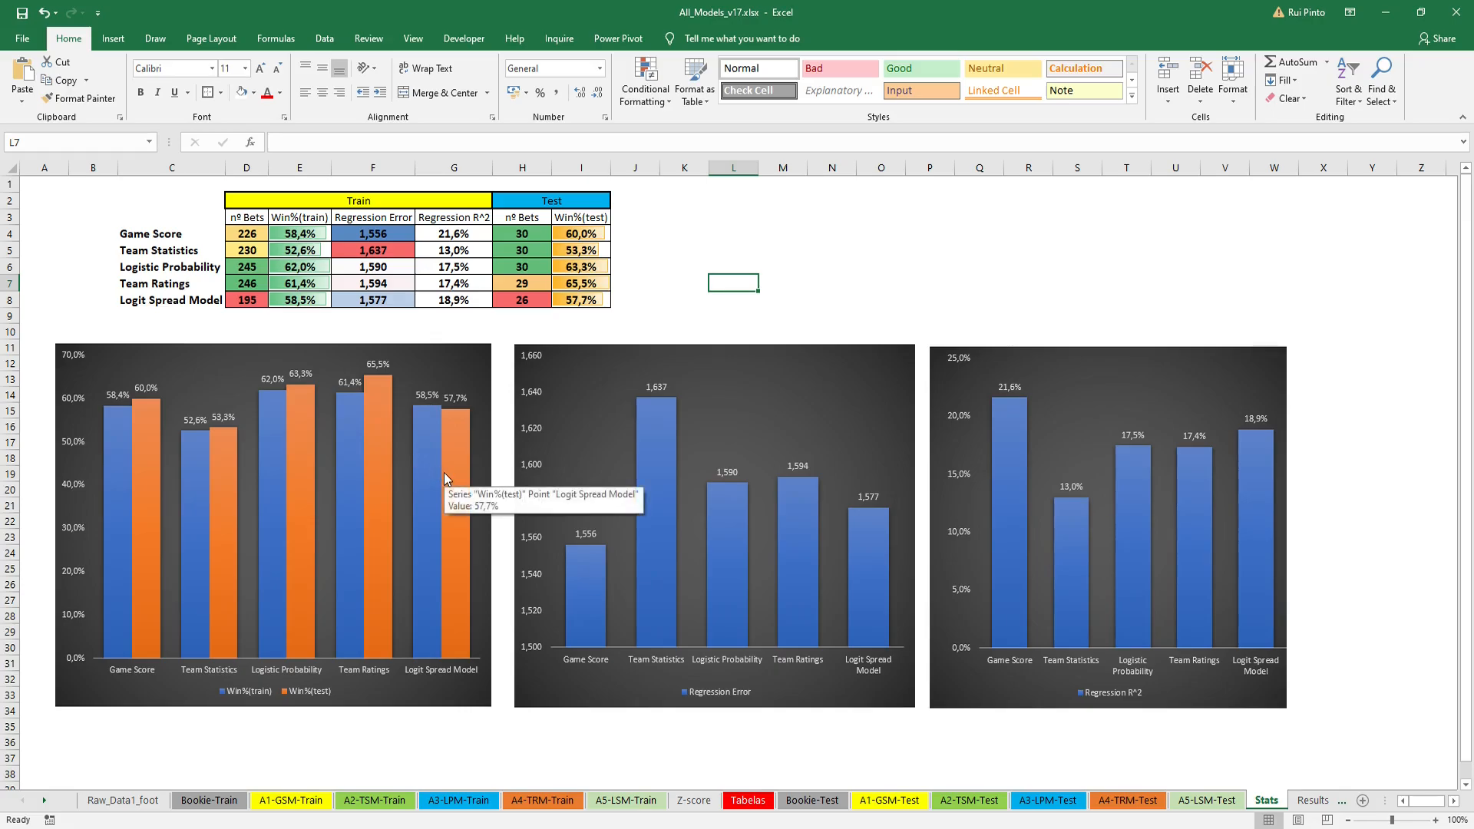
{"action": "left_click", "coordinate": [680, 269]}
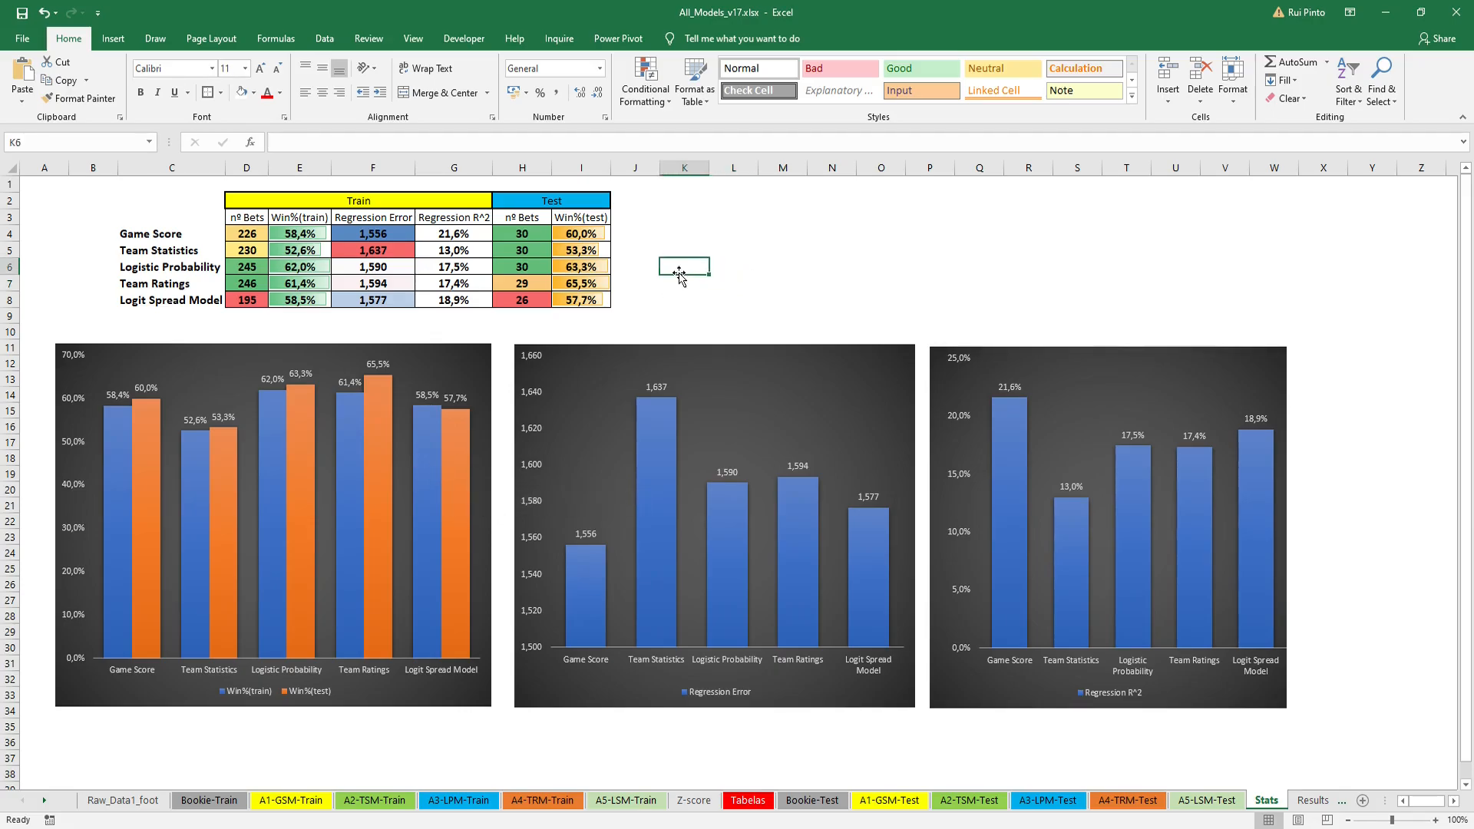
{"action": "left_click", "coordinate": [877, 547]}
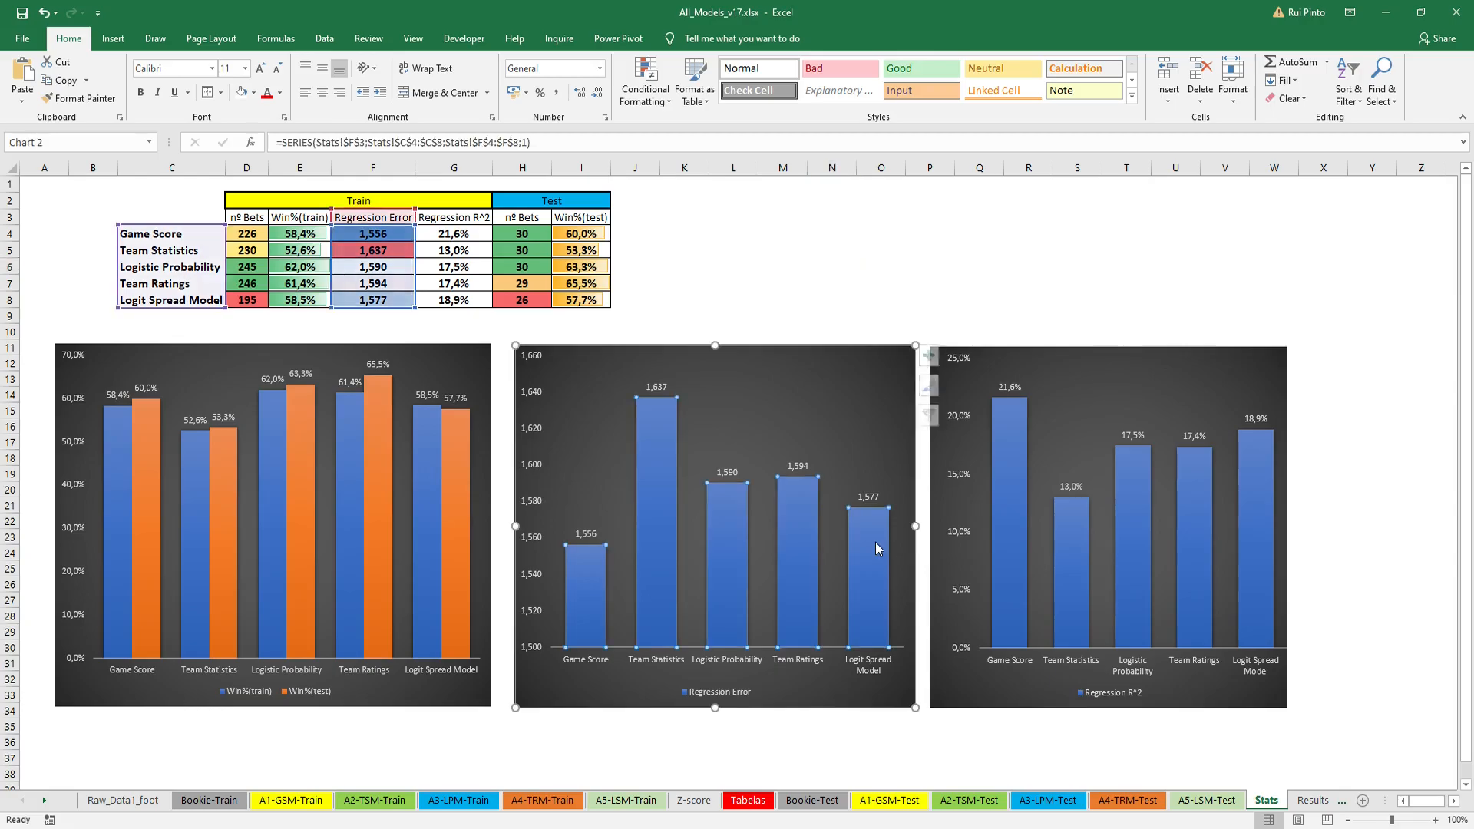
{"action": "left_click", "coordinate": [865, 254]}
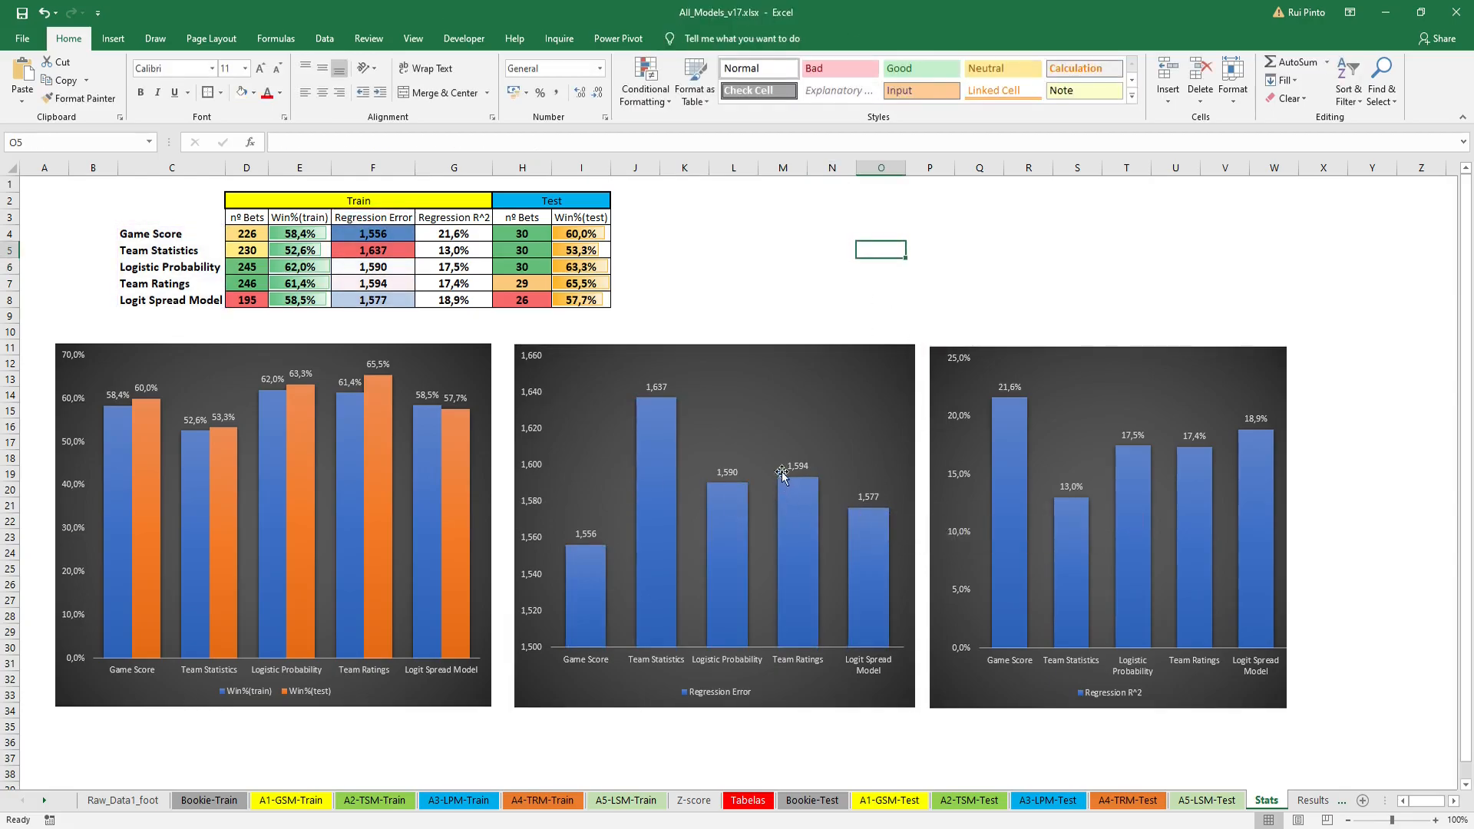
Step: Compare Logistic Probability's test win percentage with the Logit Spread Model's, and examine the Regression R^2 chart
{"action": "left_click", "coordinate": [196, 270]}
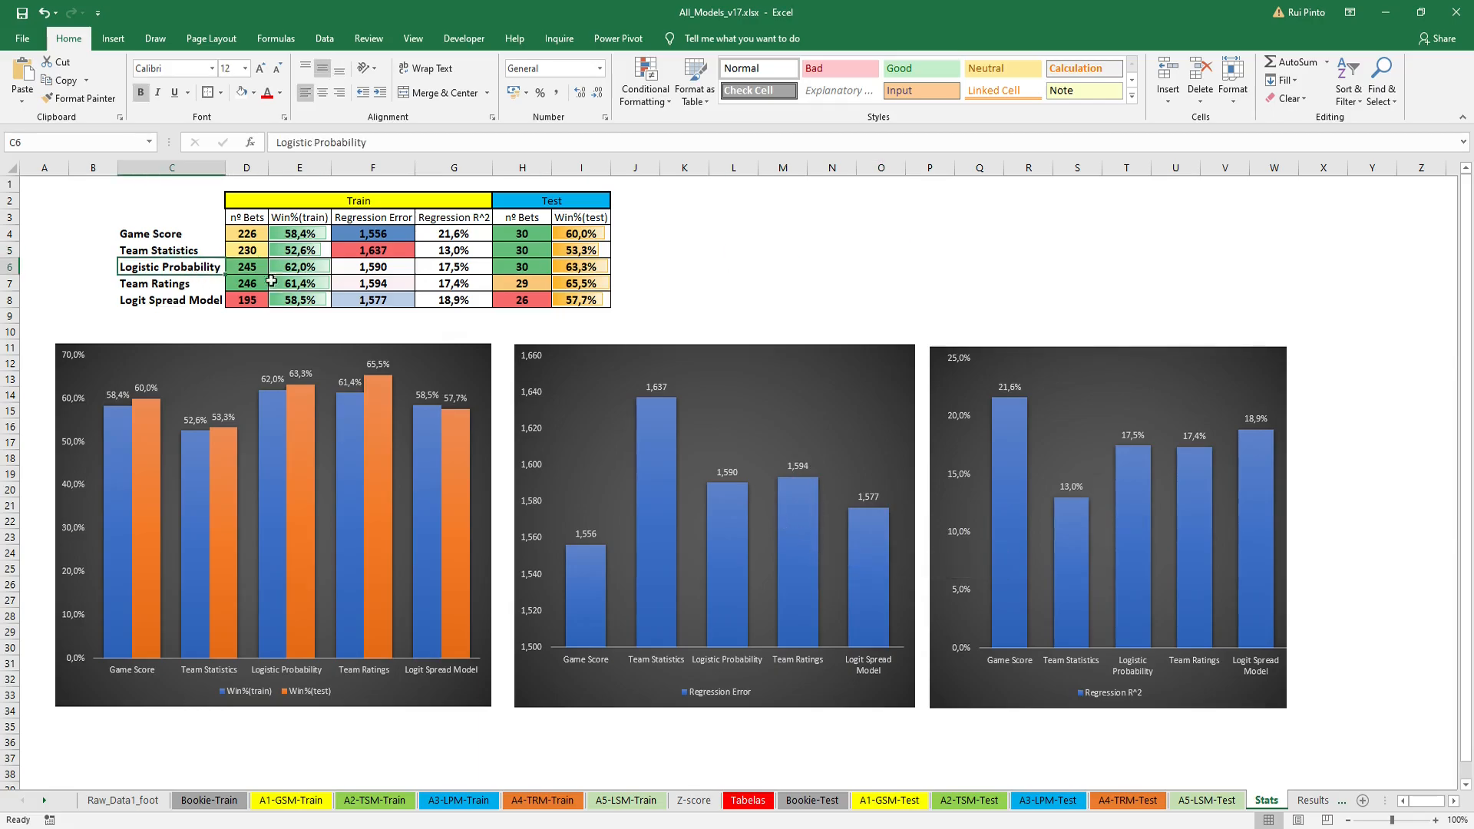
{"action": "left_click", "coordinate": [595, 269]}
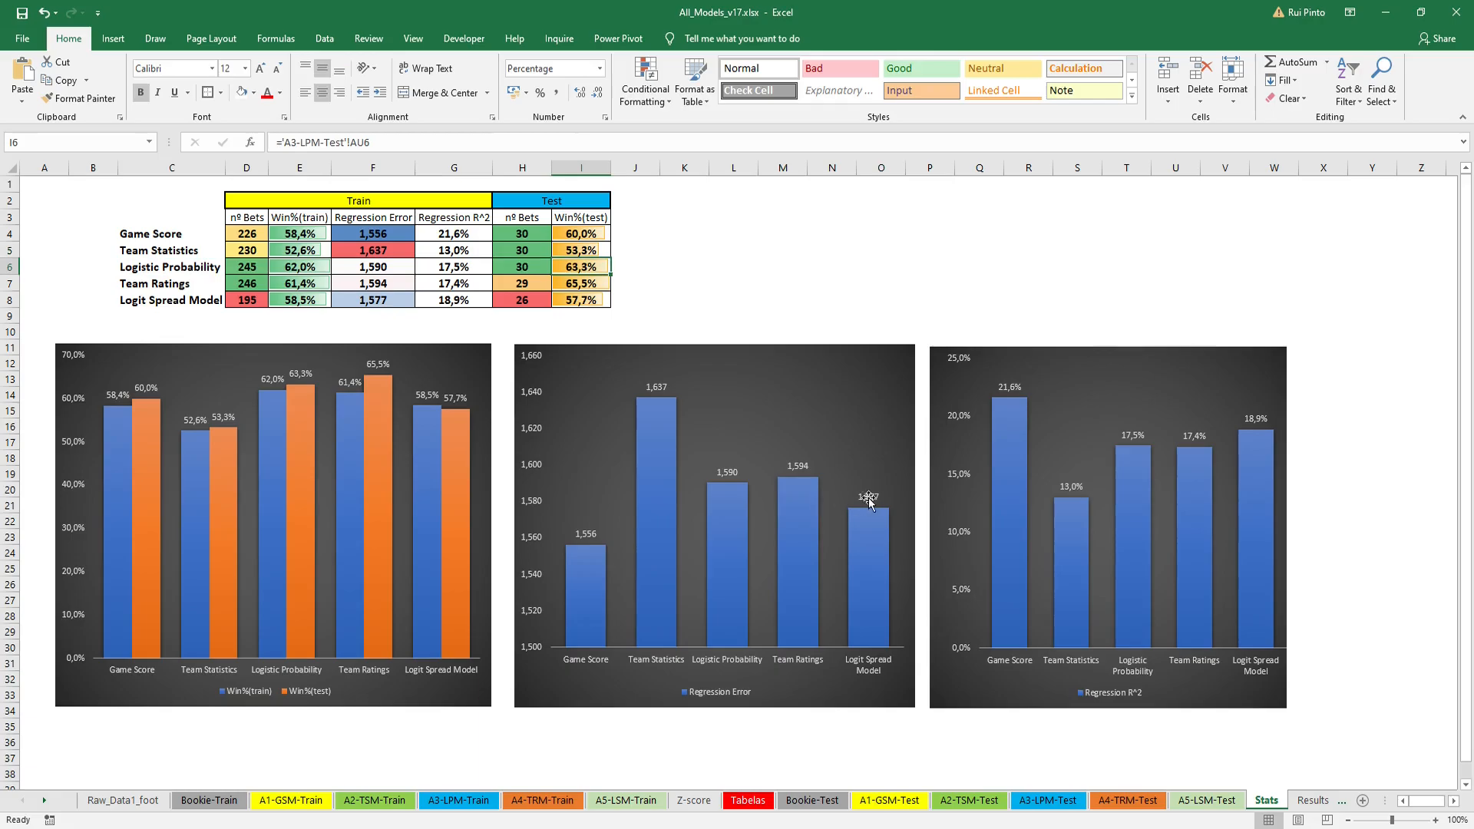
{"action": "left_click", "coordinate": [957, 268]}
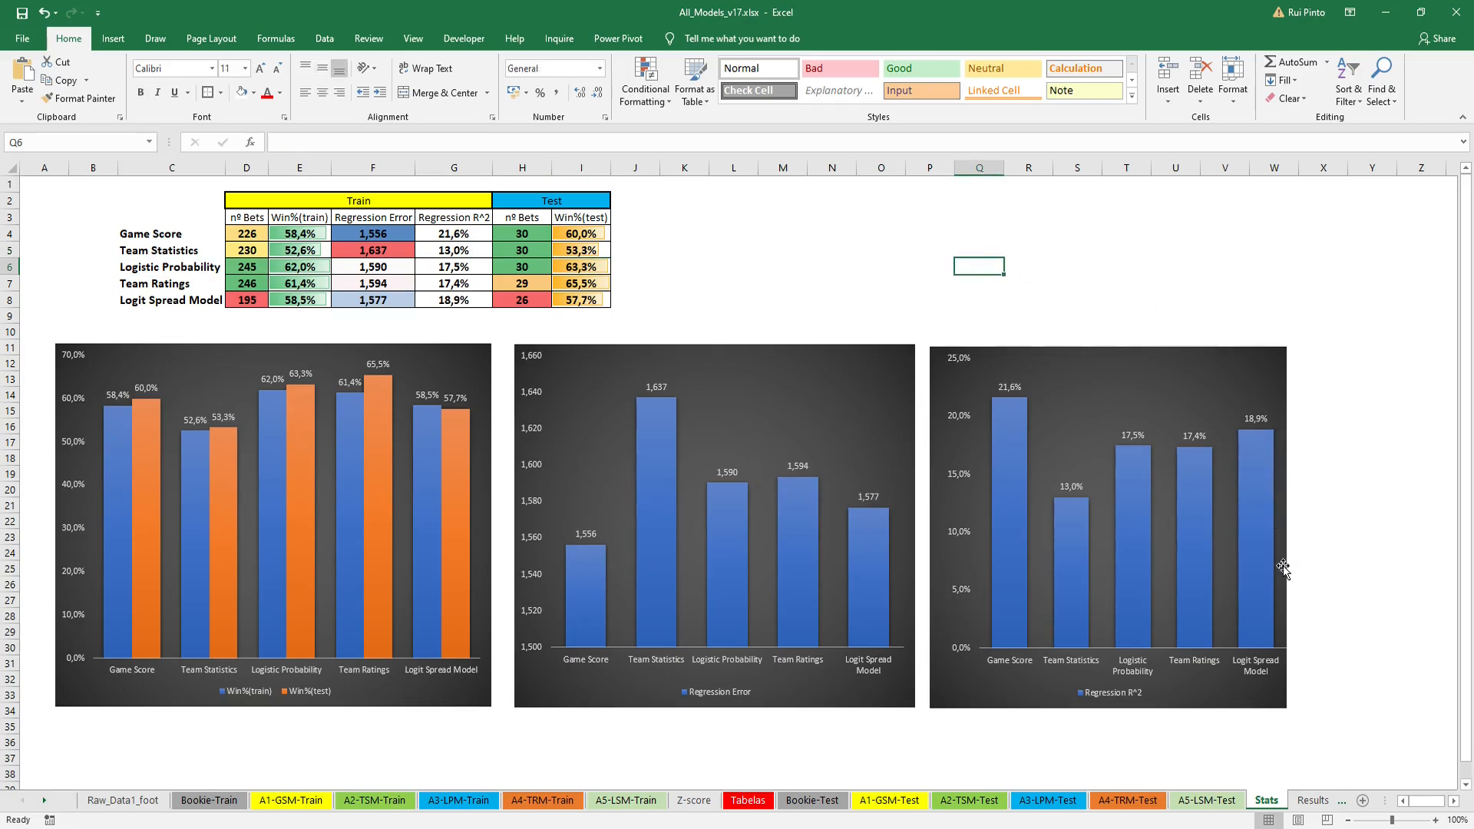
{"action": "left_click", "coordinate": [1252, 438]}
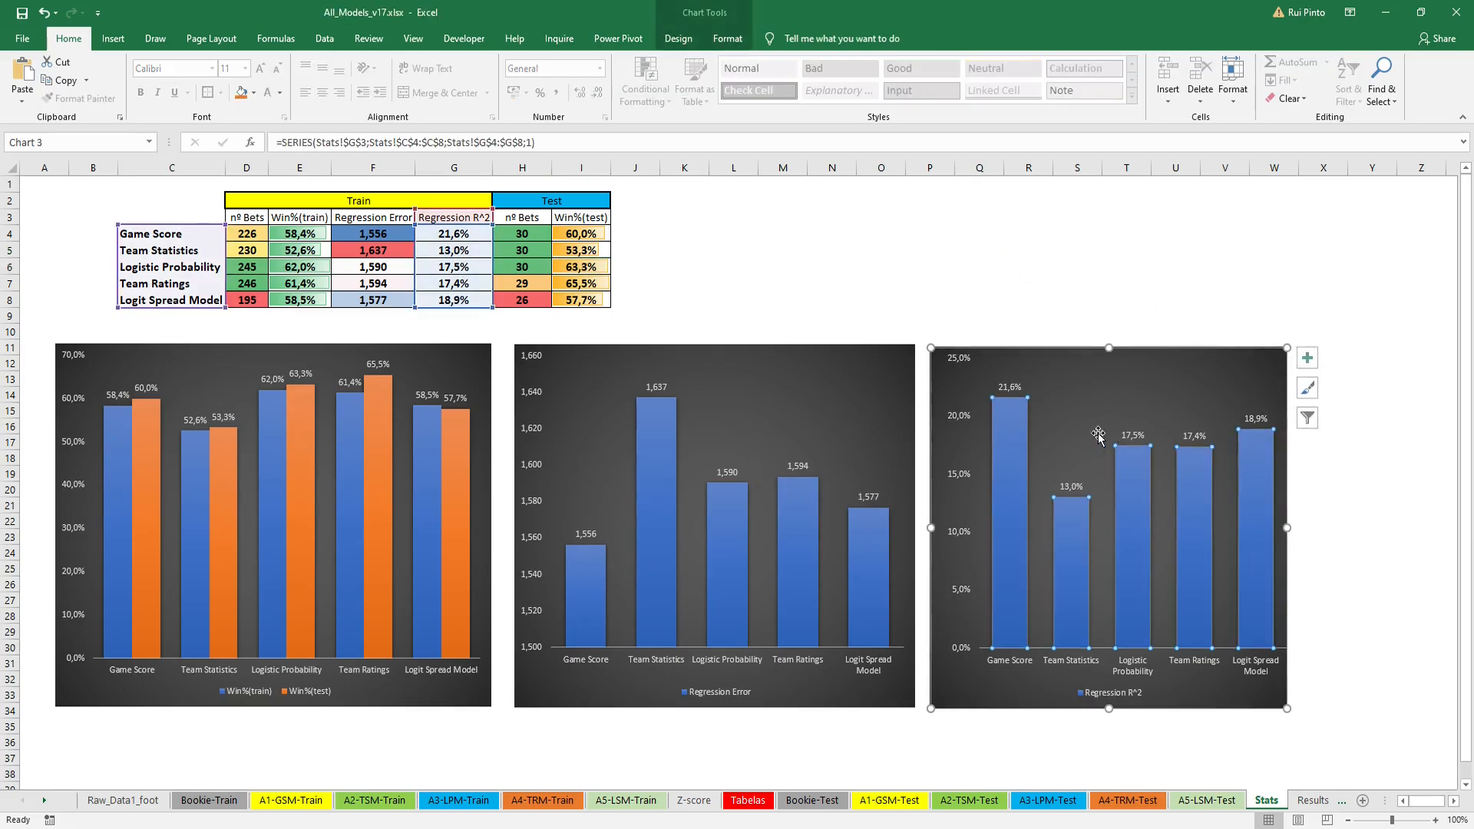
{"action": "left_click", "coordinate": [958, 281]}
{"action": "left_click", "coordinate": [591, 301]}
{"action": "left_click", "coordinate": [778, 247]}
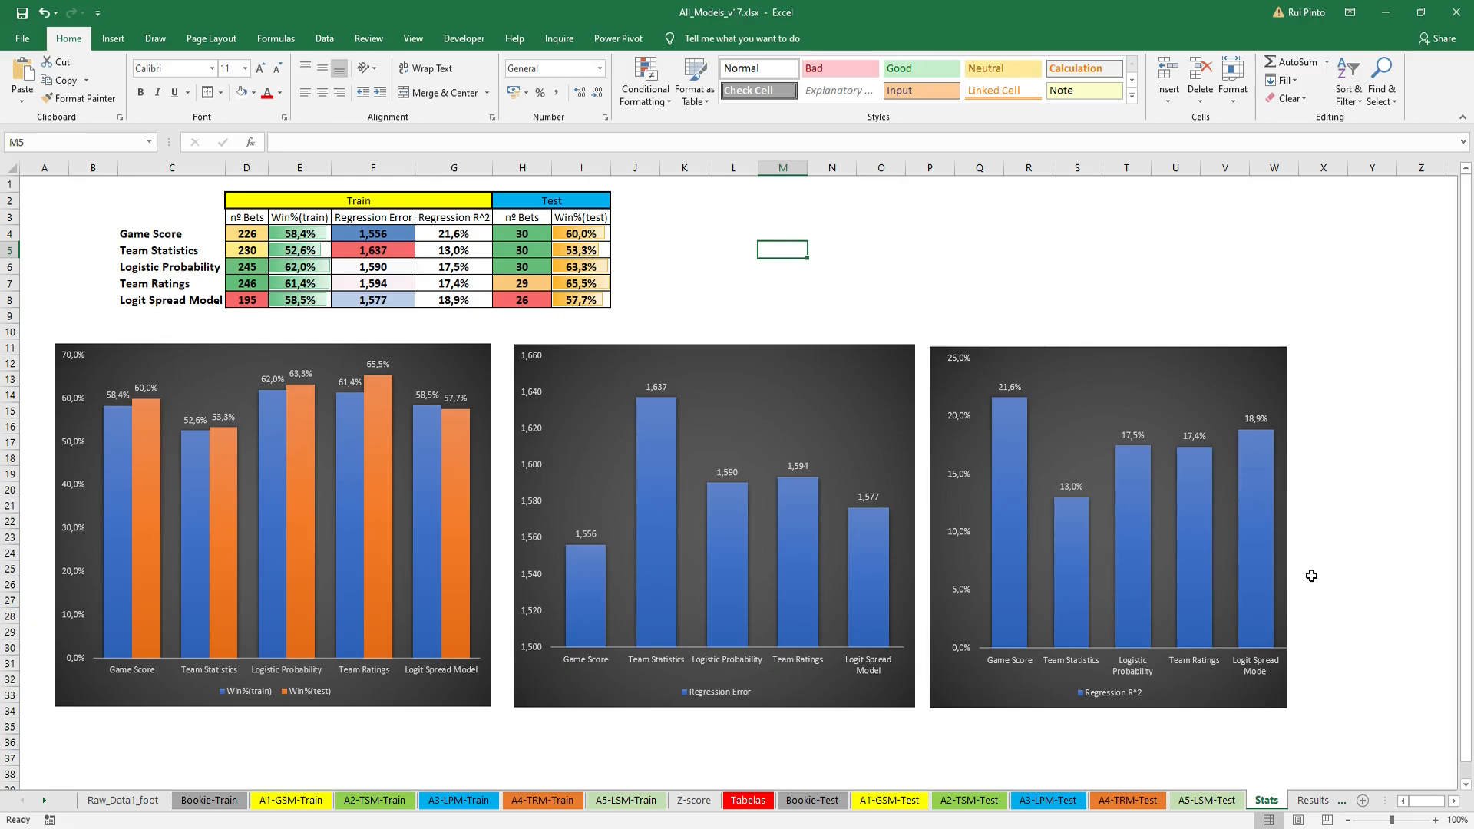
{"action": "left_click", "coordinate": [1336, 741]}
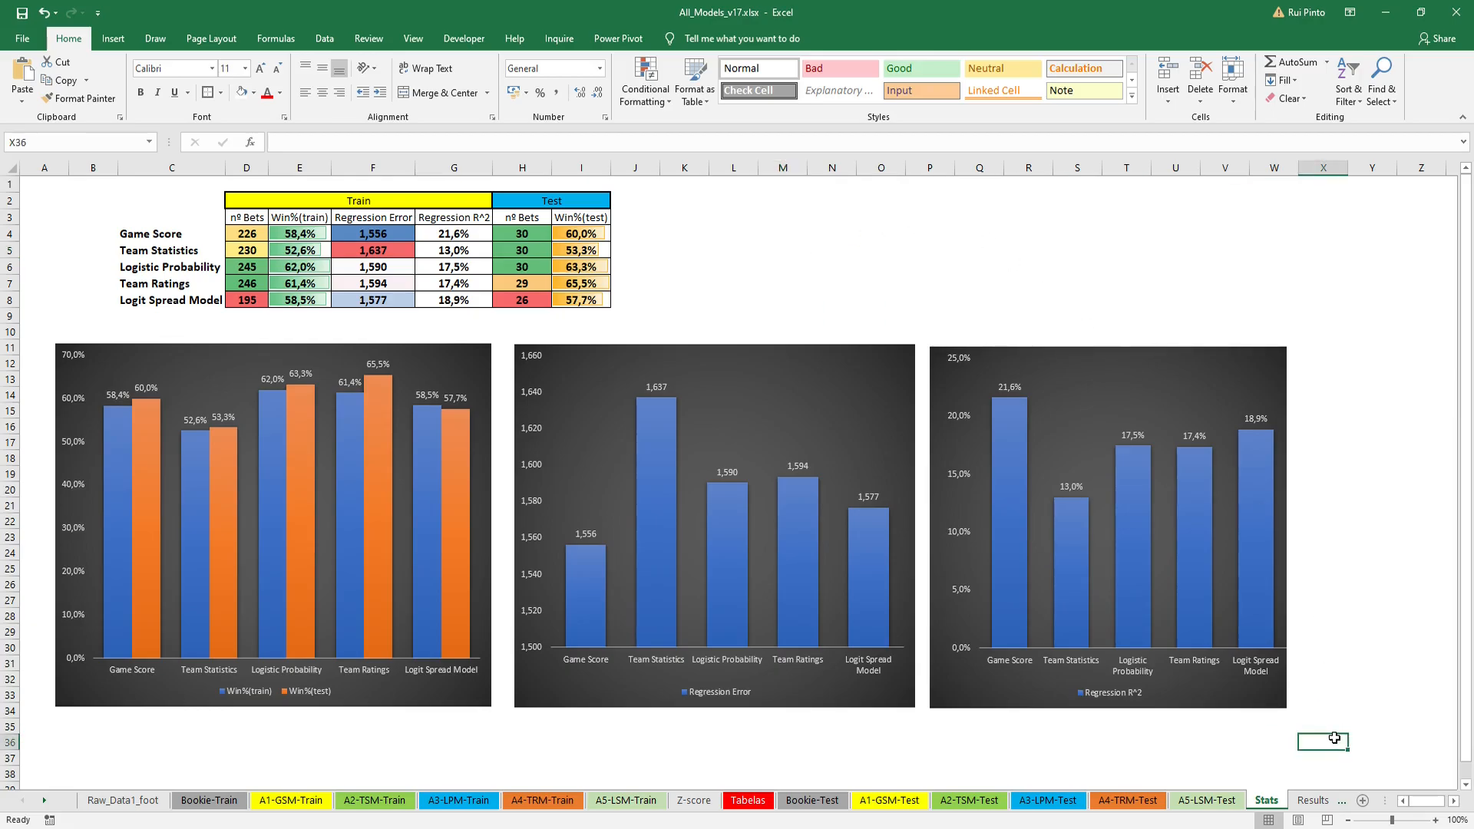
{"action": "left_click", "coordinate": [734, 244]}
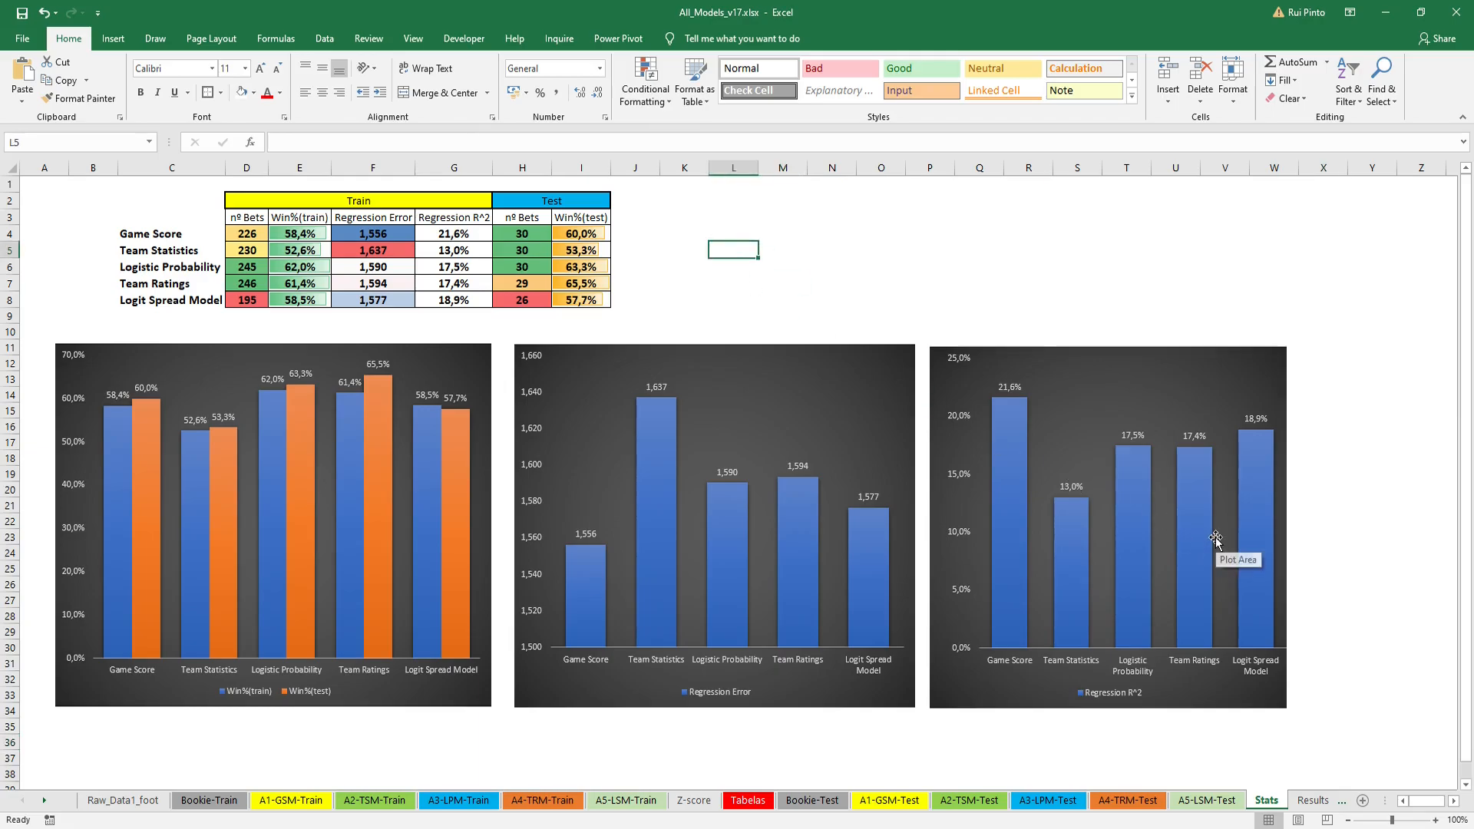
Step: Open the Results sheet and inspect the Logistic Rating and Logit Spread Parameter columns
{"action": "left_click", "coordinate": [1333, 802]}
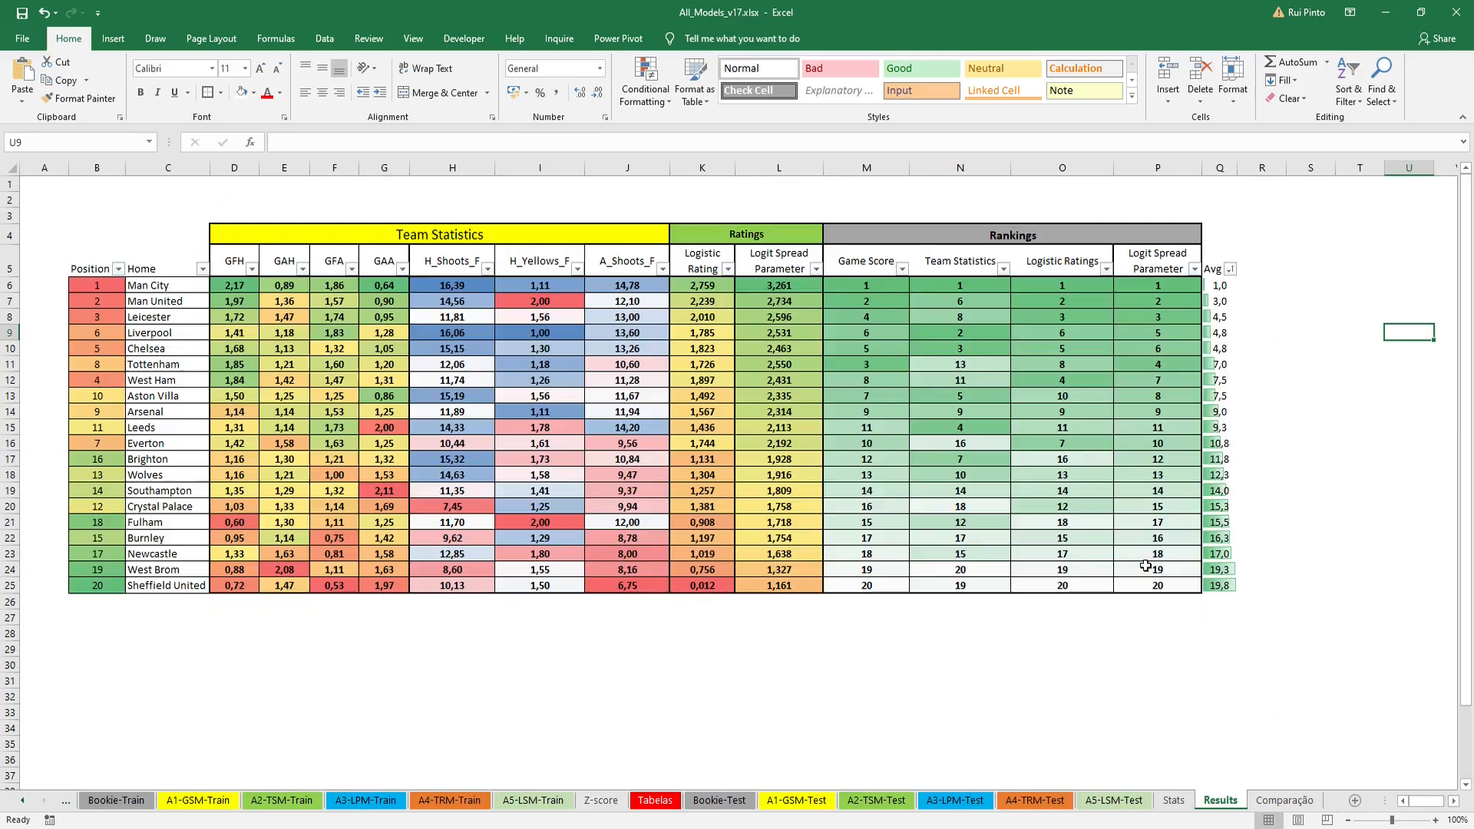
{"action": "left_click", "coordinate": [702, 284]}
{"action": "left_click", "coordinate": [728, 269]}
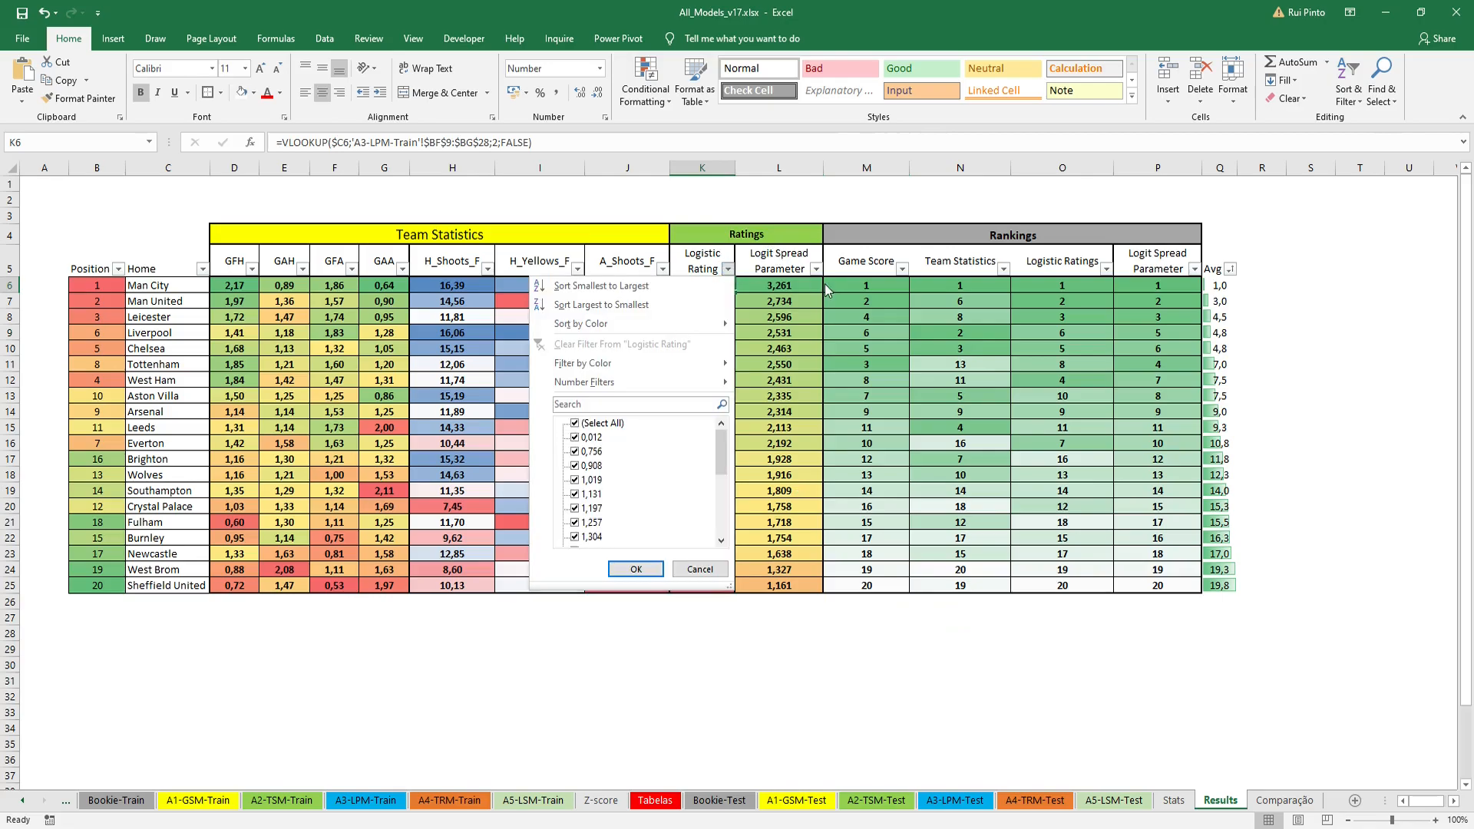
{"action": "left_click", "coordinate": [824, 288]}
{"action": "left_click", "coordinate": [780, 167]}
{"action": "left_click", "coordinate": [774, 330]}
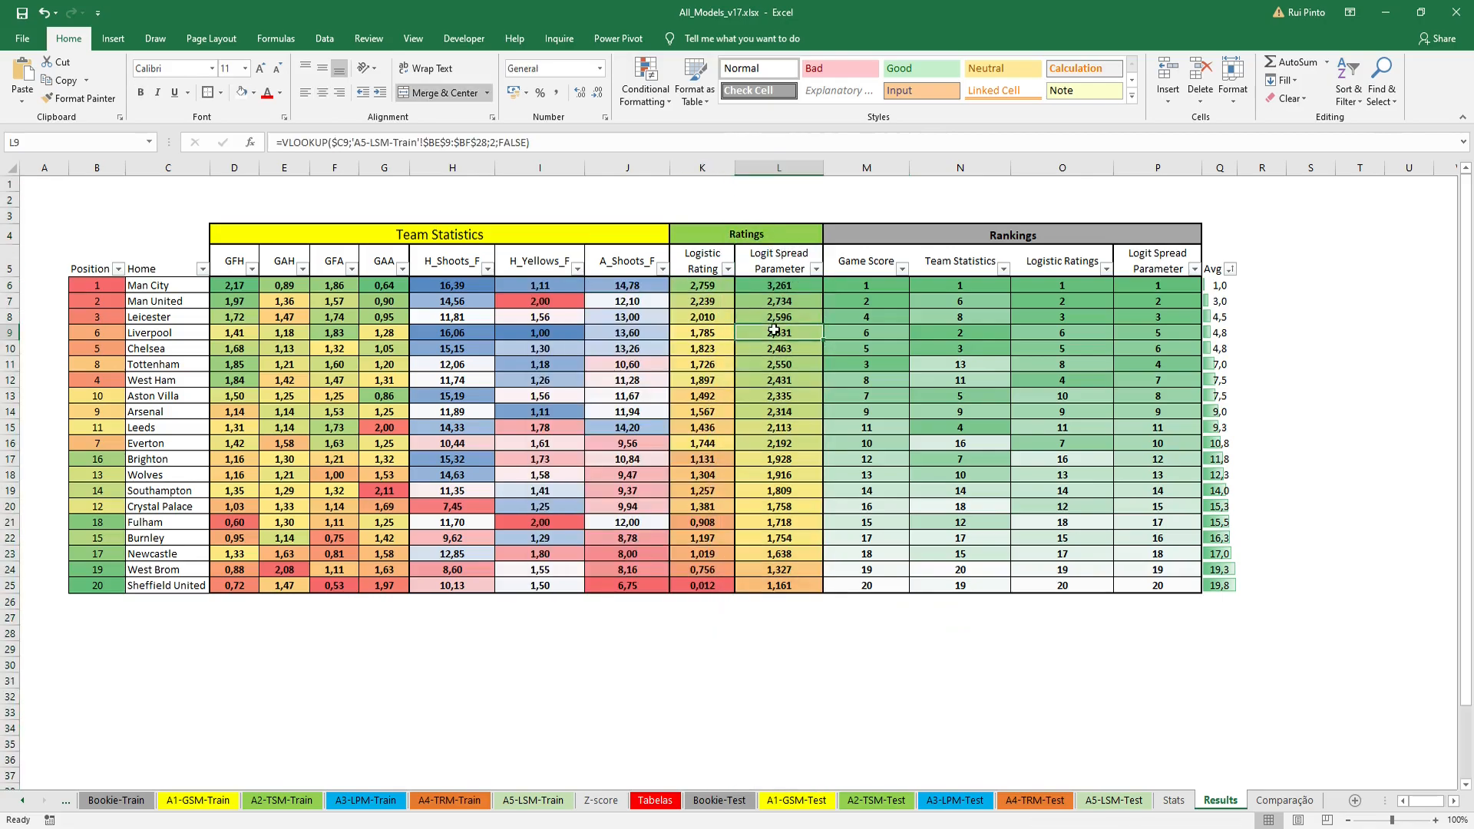
Step: Sort the Results table by Logistic Rating from largest to smallest and highlight the top four teams, C6:C9
{"action": "left_click", "coordinate": [728, 269]}
{"action": "left_click", "coordinate": [646, 281]}
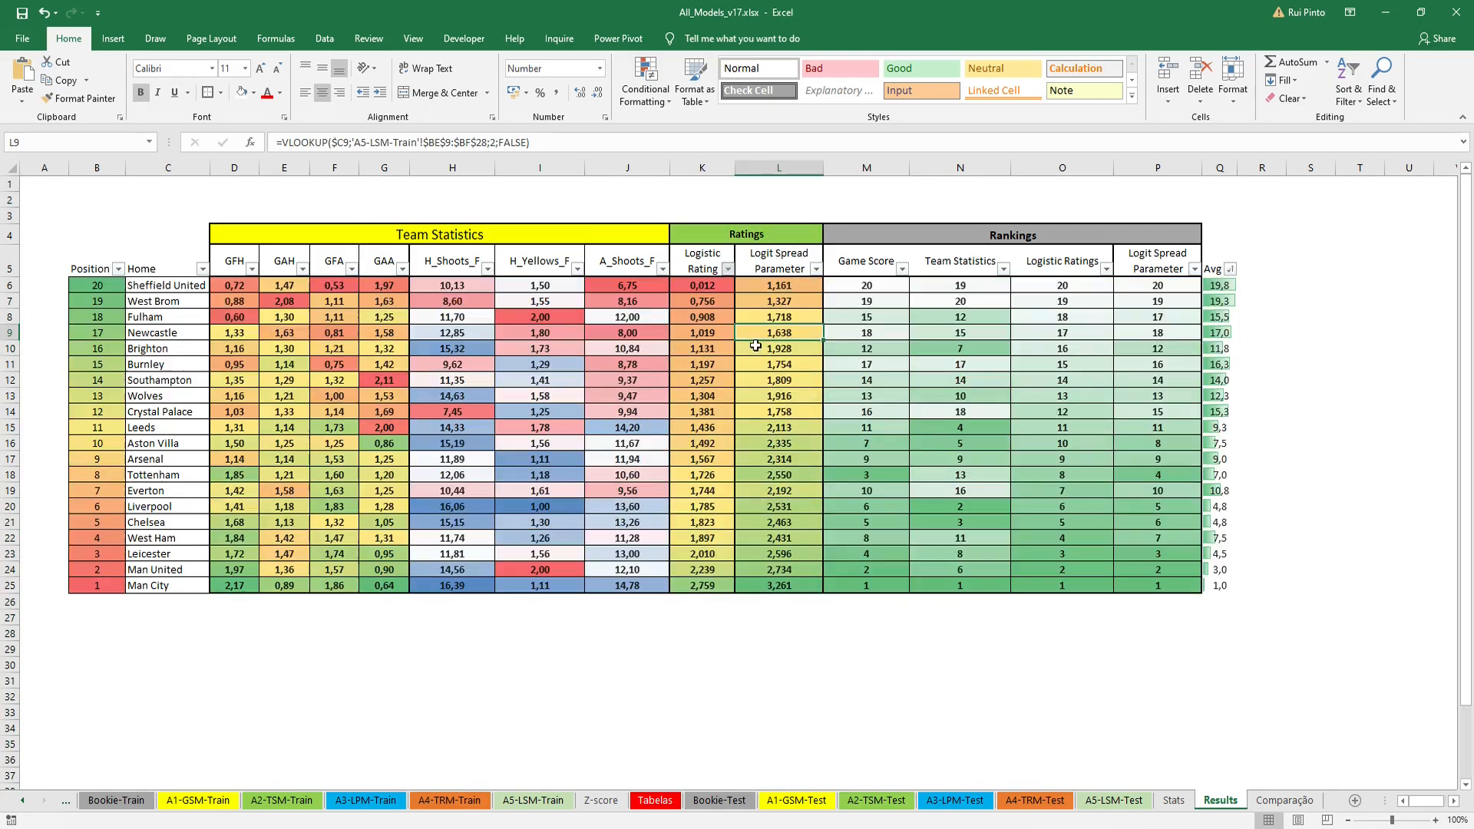
{"action": "left_click", "coordinate": [728, 269]}
{"action": "left_click", "coordinate": [675, 302]}
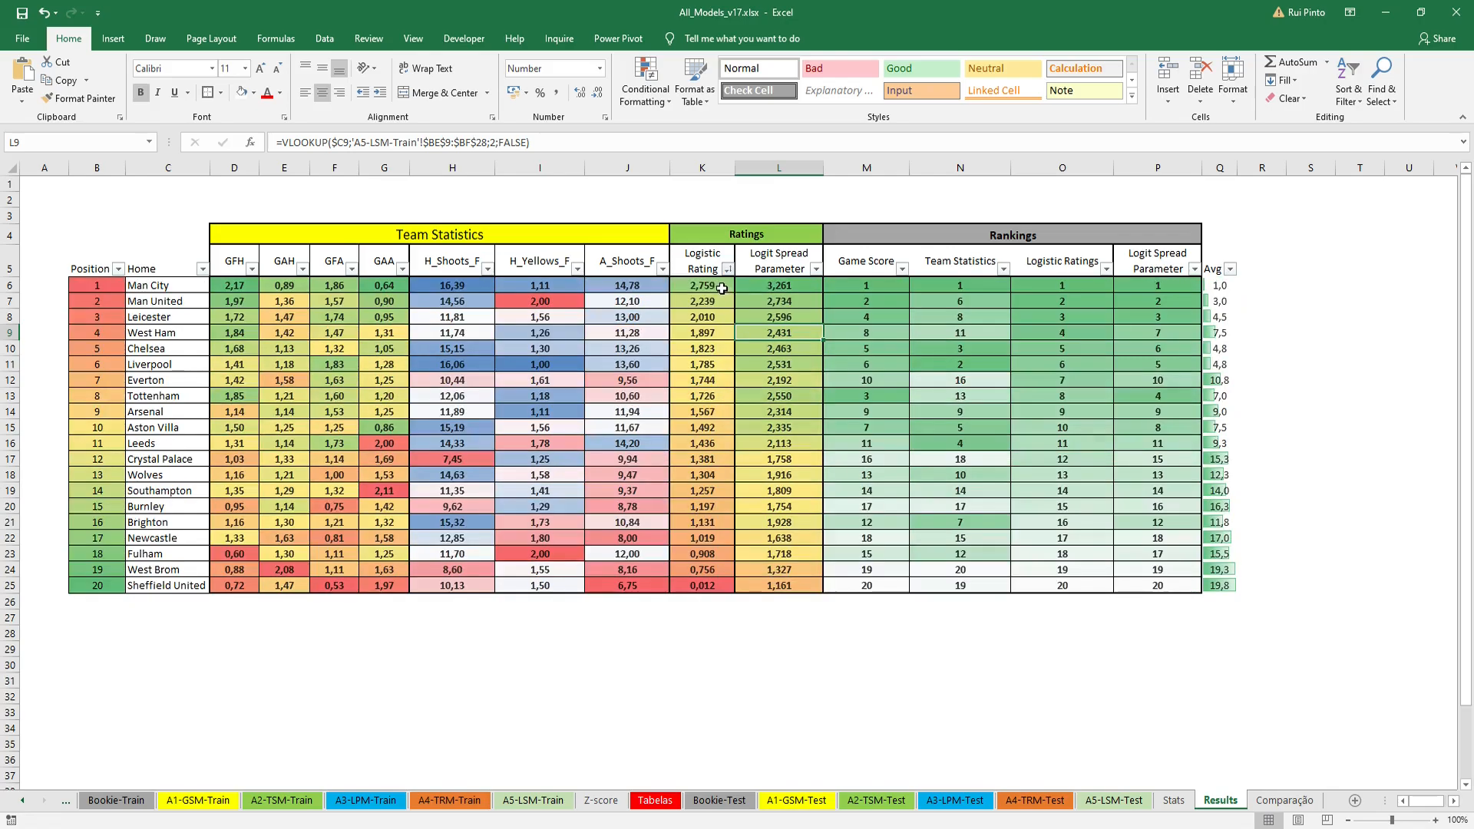
{"action": "left_click", "coordinate": [697, 267]}
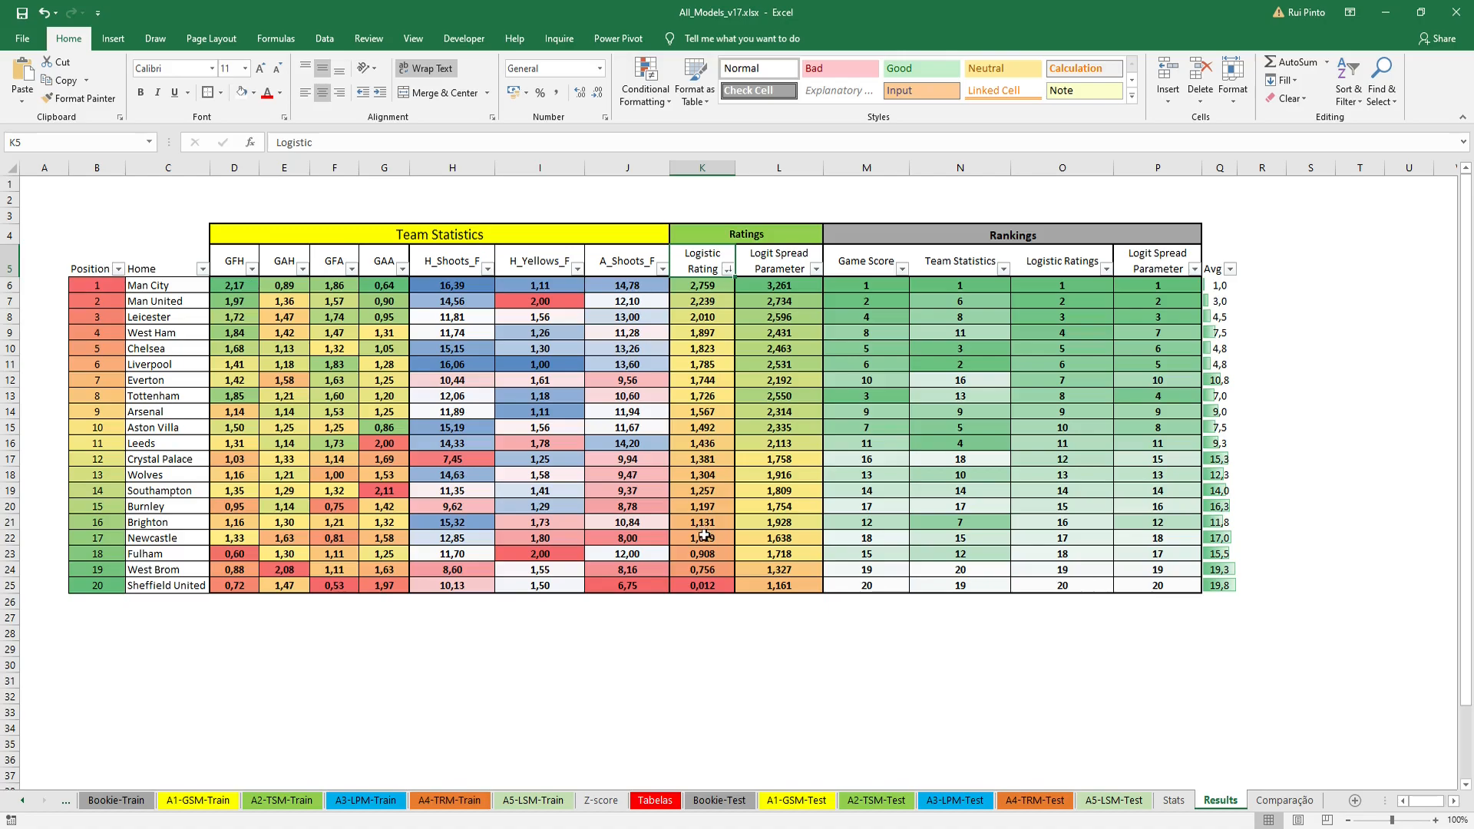
{"action": "left_click_drag", "start_coordinate": [156, 286], "coordinate": [166, 333]}
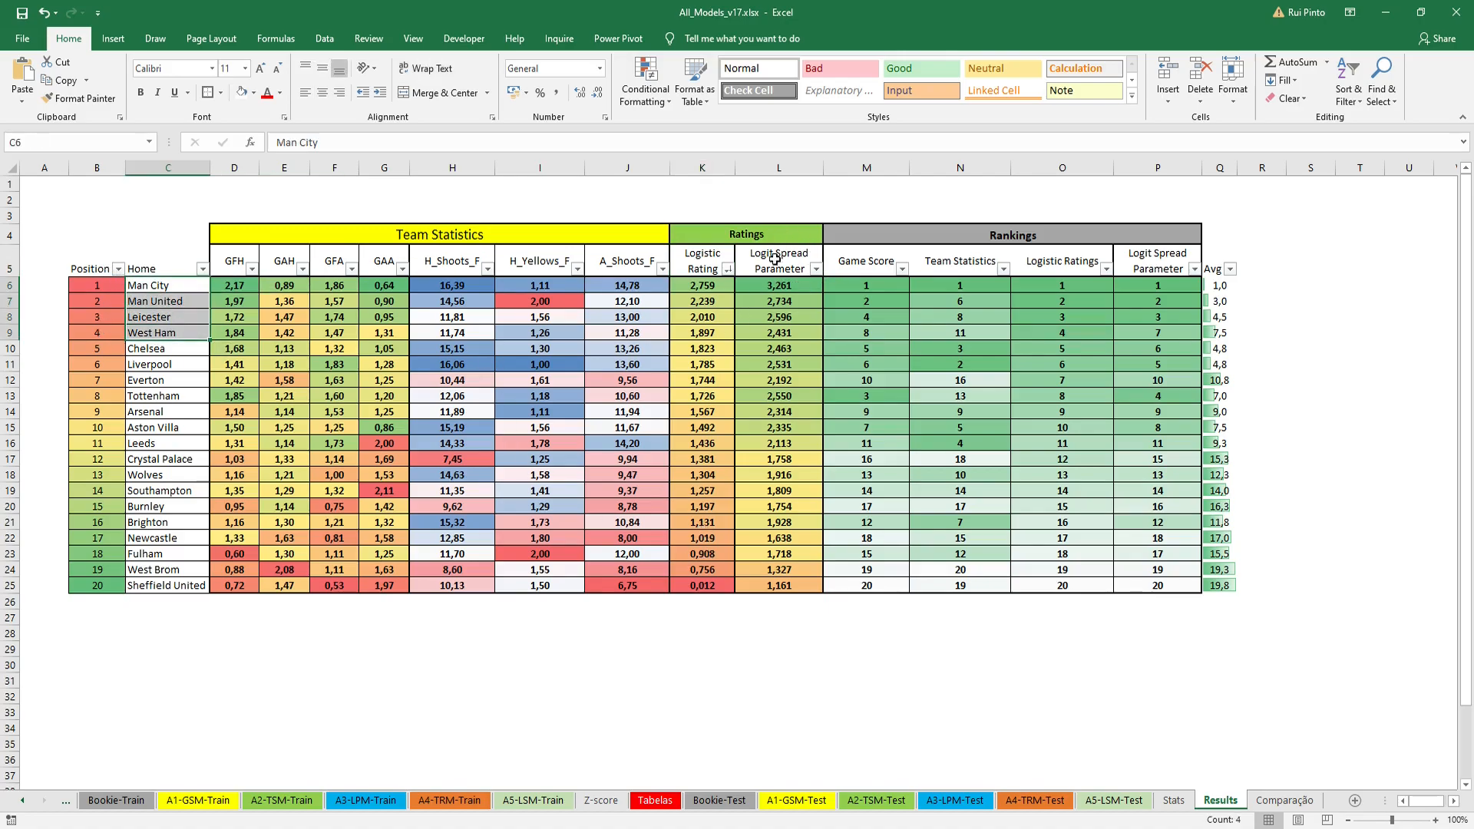
Step: Sort the Results table by Logit Spread Parameter from largest to smallest and check the positions of Tottenham and West Ham
{"action": "left_click", "coordinate": [816, 269]}
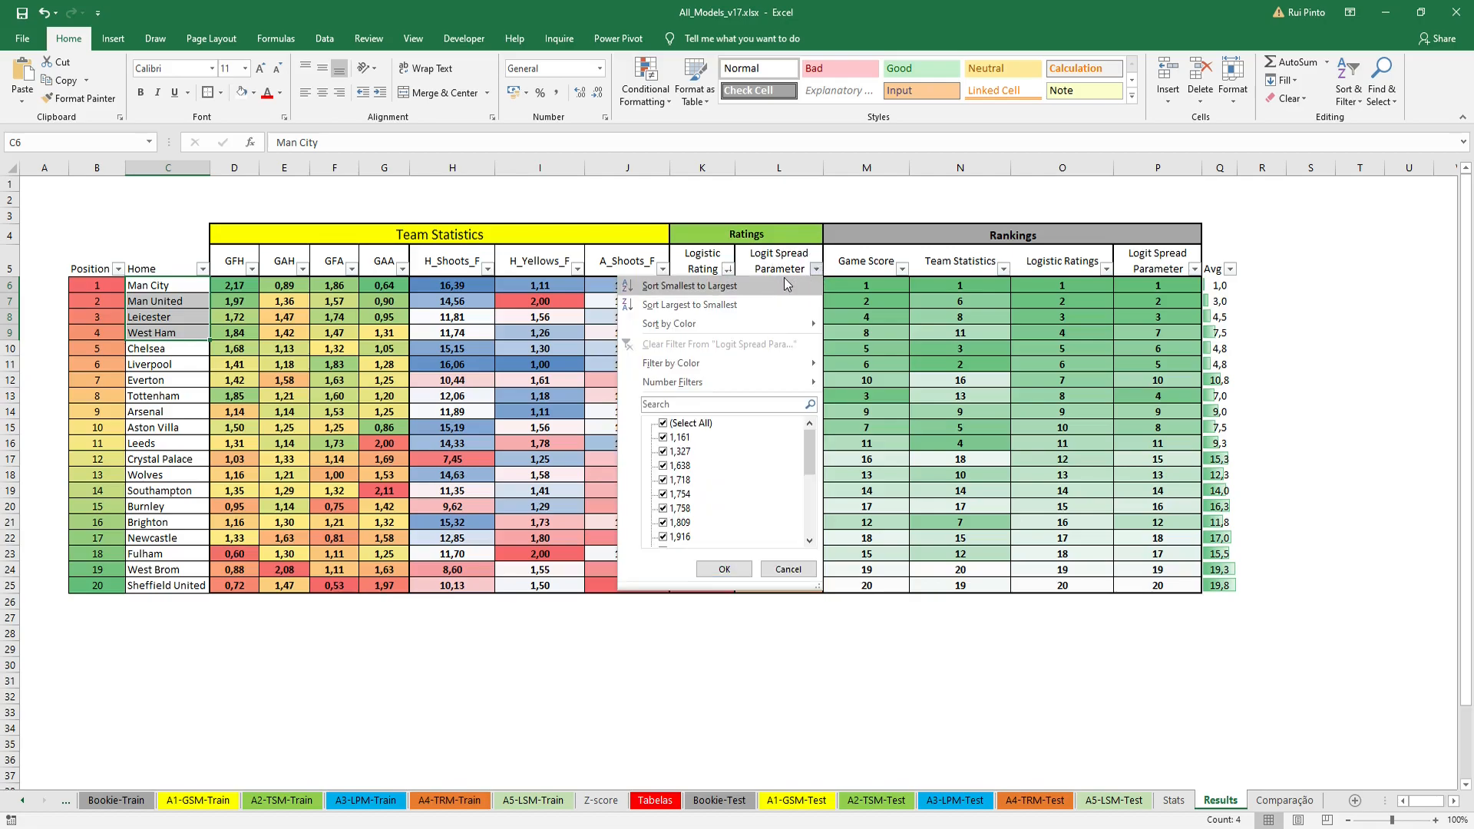
{"action": "left_click", "coordinate": [740, 300]}
{"action": "left_click", "coordinate": [89, 333]}
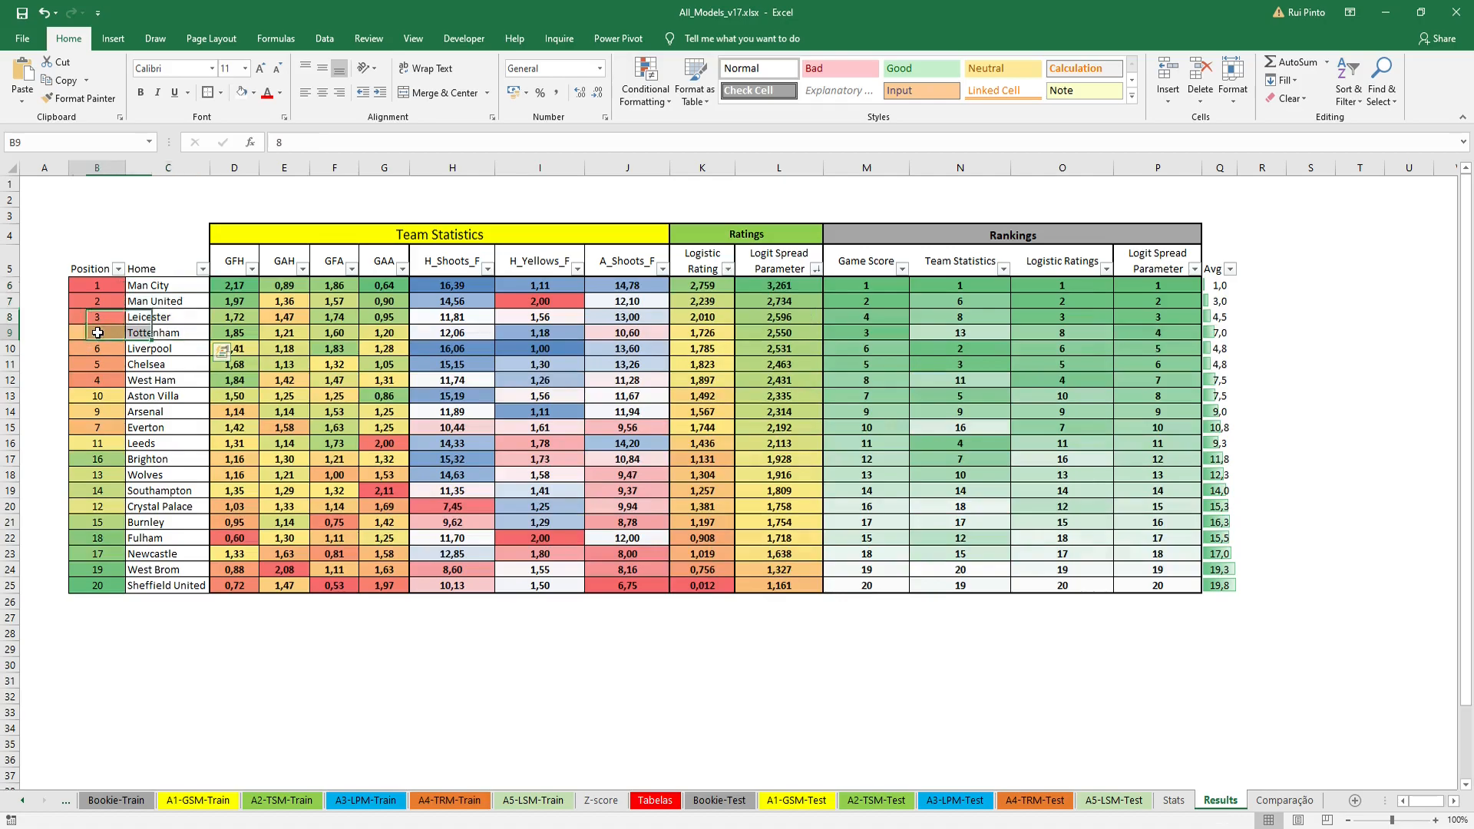
{"action": "left_click", "coordinate": [778, 332]}
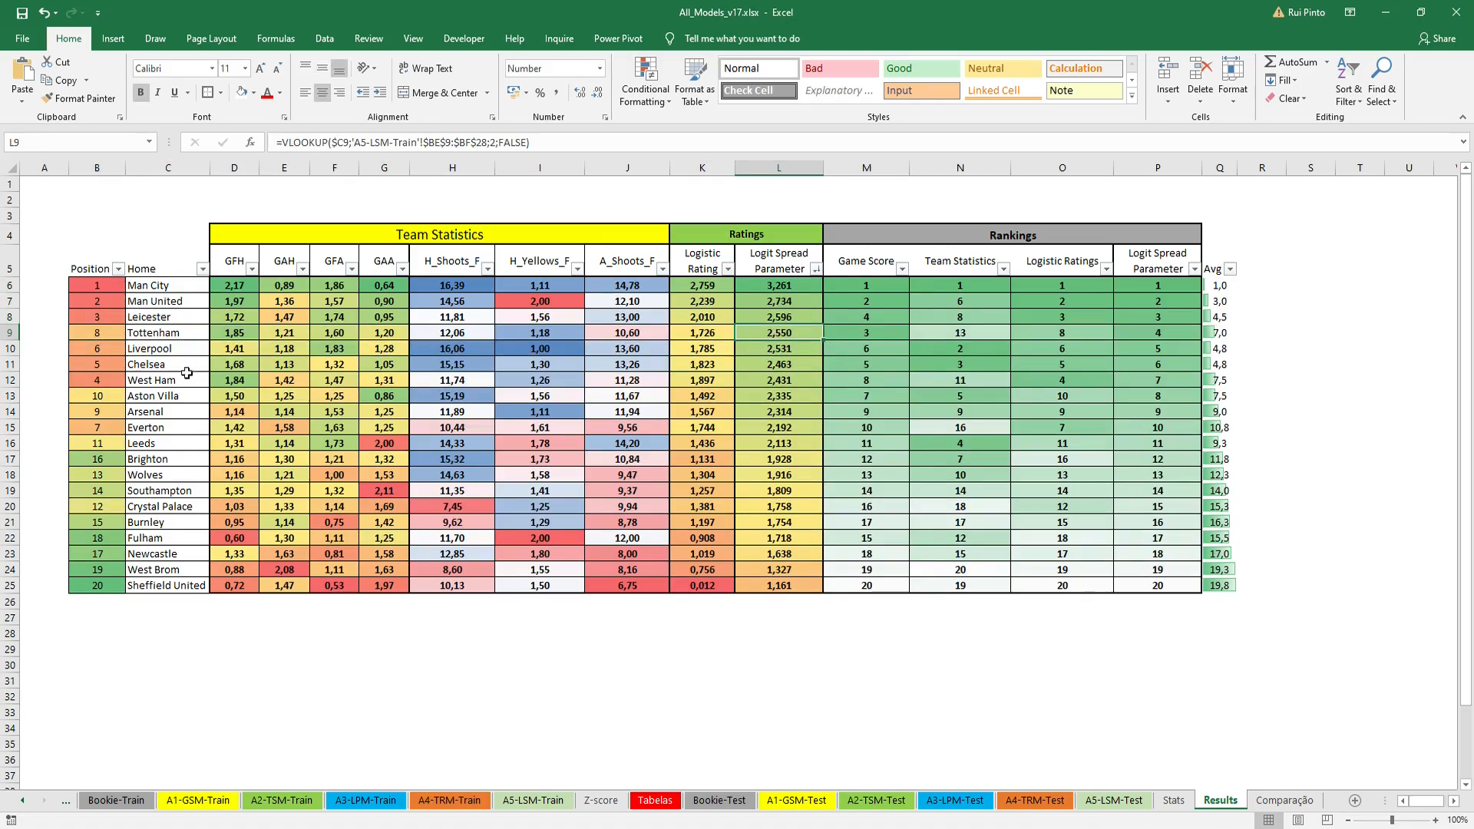
{"action": "left_click", "coordinate": [113, 381]}
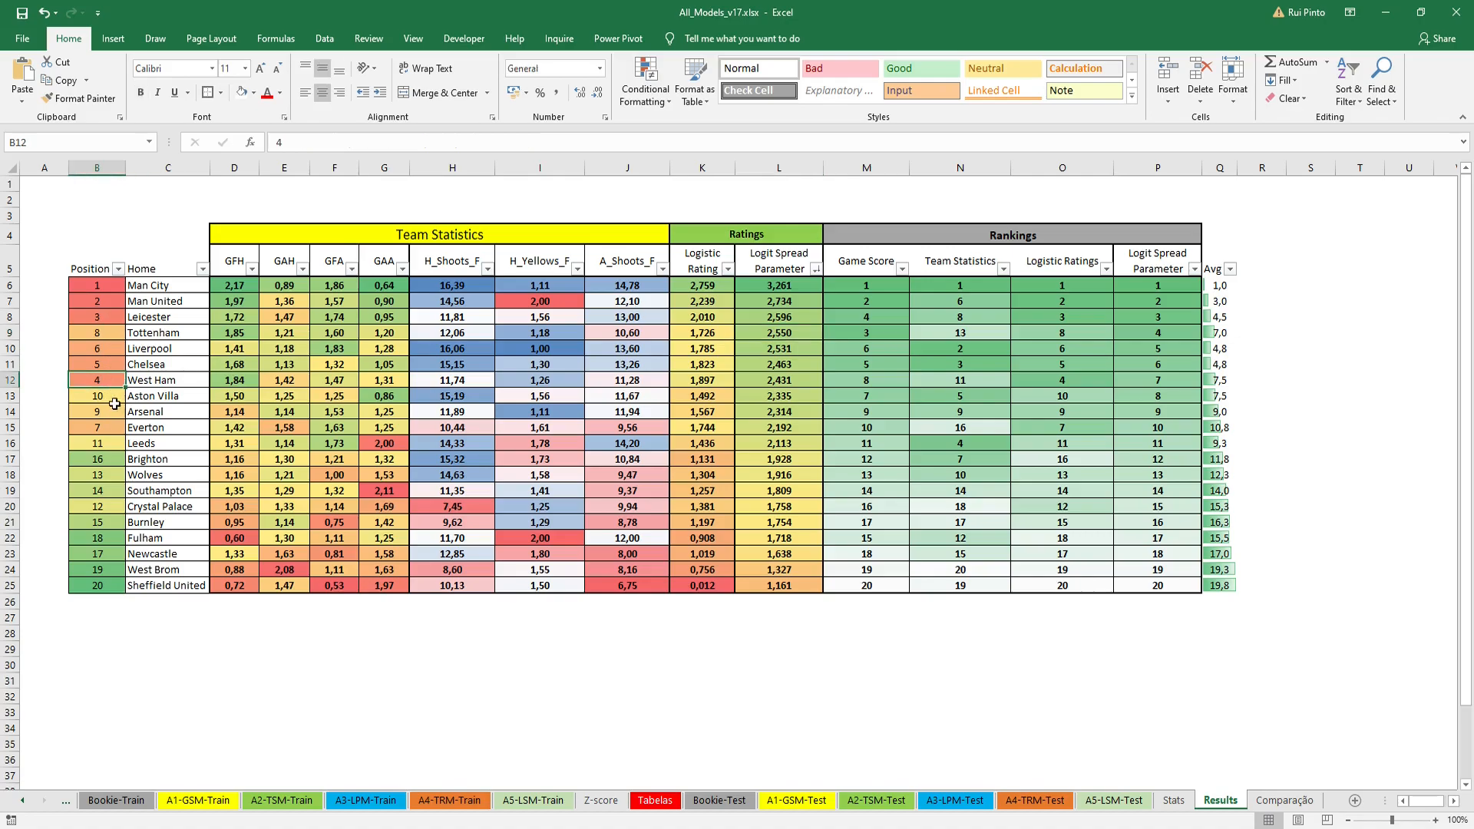
Step: Highlight the positions of the top three teams, B6:B8, and of the bottom four teams, B22:B25
{"action": "left_click_drag", "start_coordinate": [98, 285], "coordinate": [107, 318]}
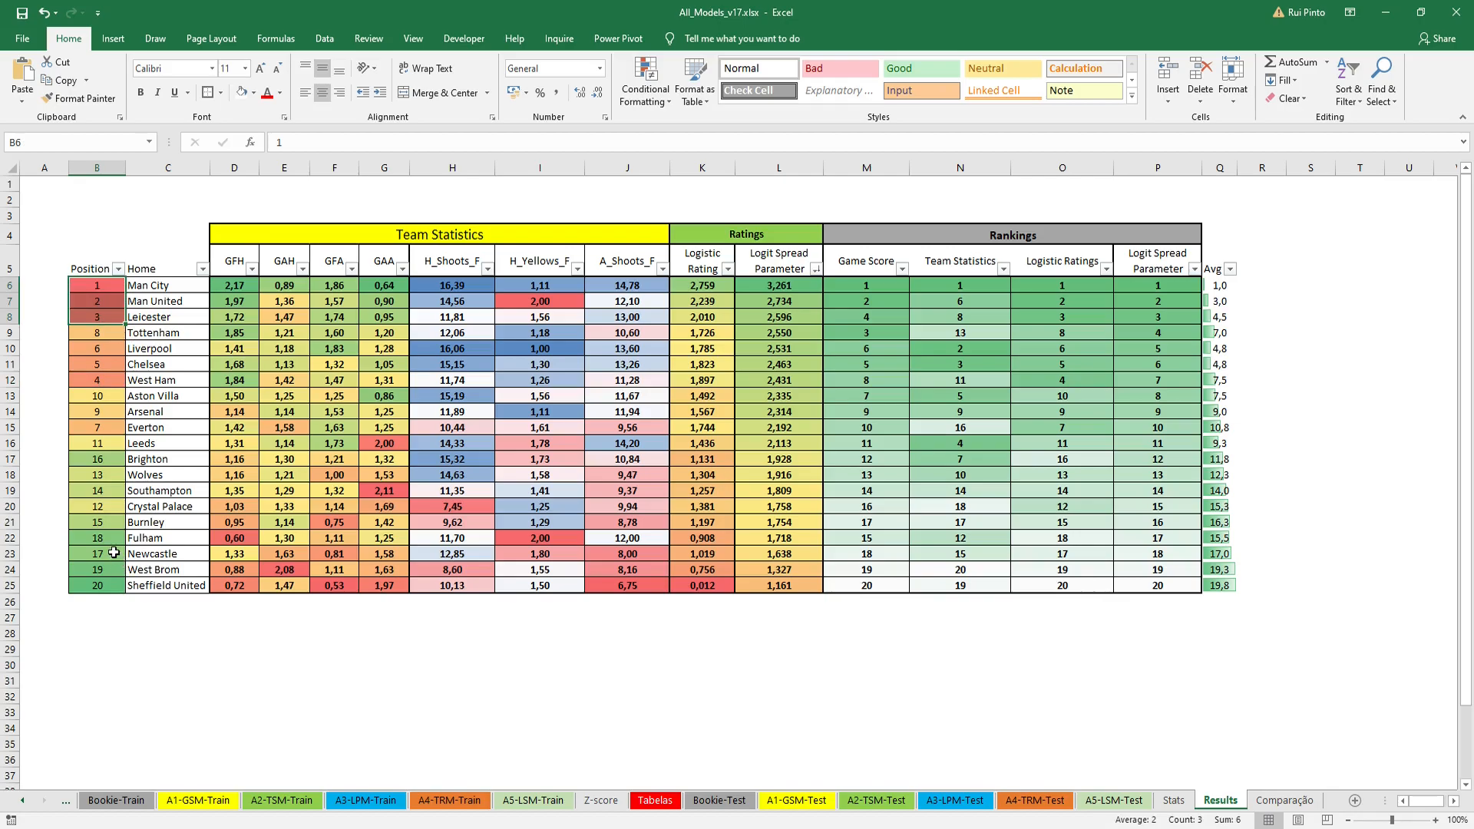
{"action": "left_click_drag", "start_coordinate": [98, 538], "coordinate": [104, 585]}
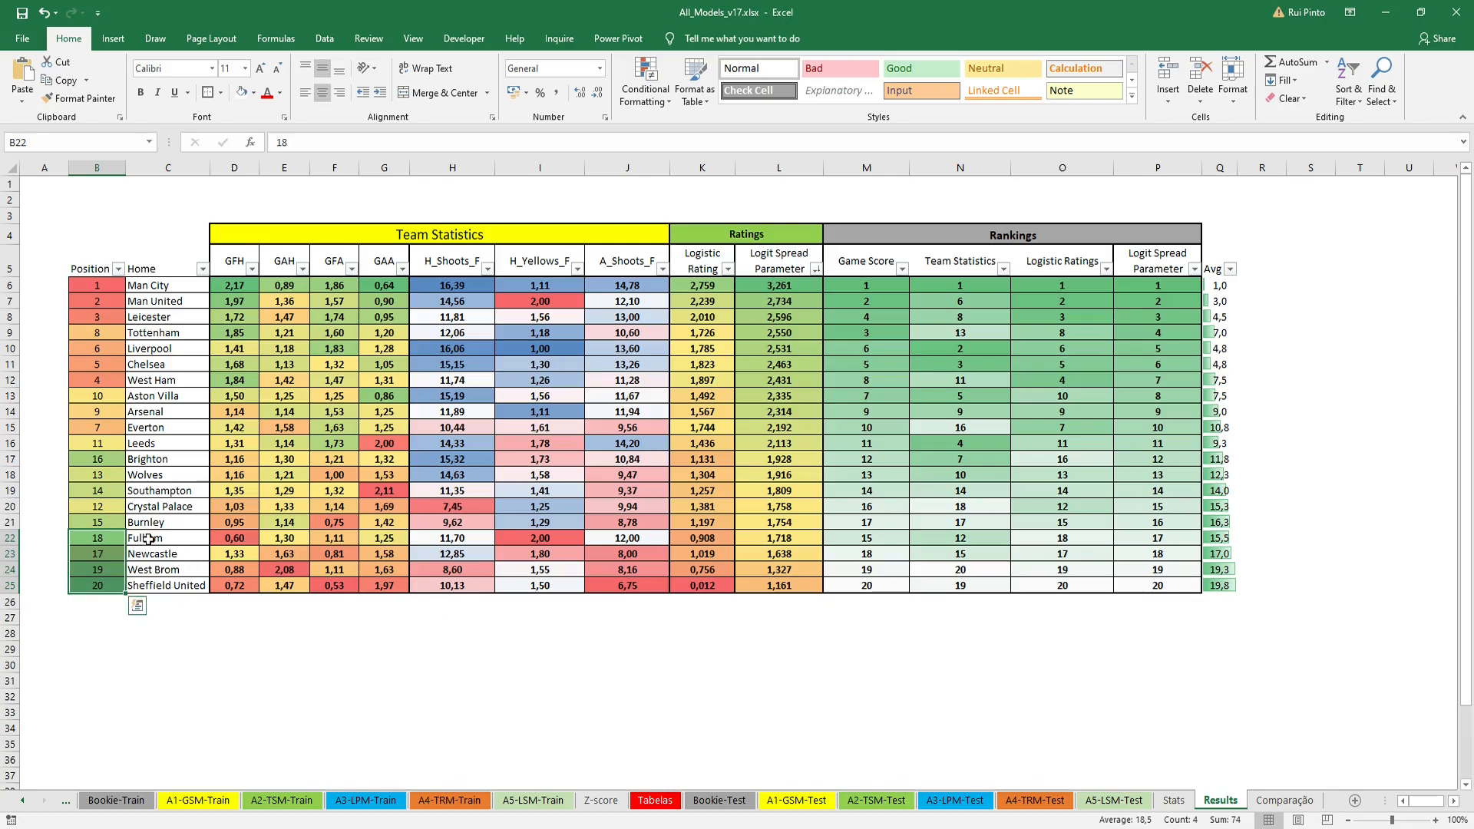
{"action": "left_click", "coordinate": [633, 666]}
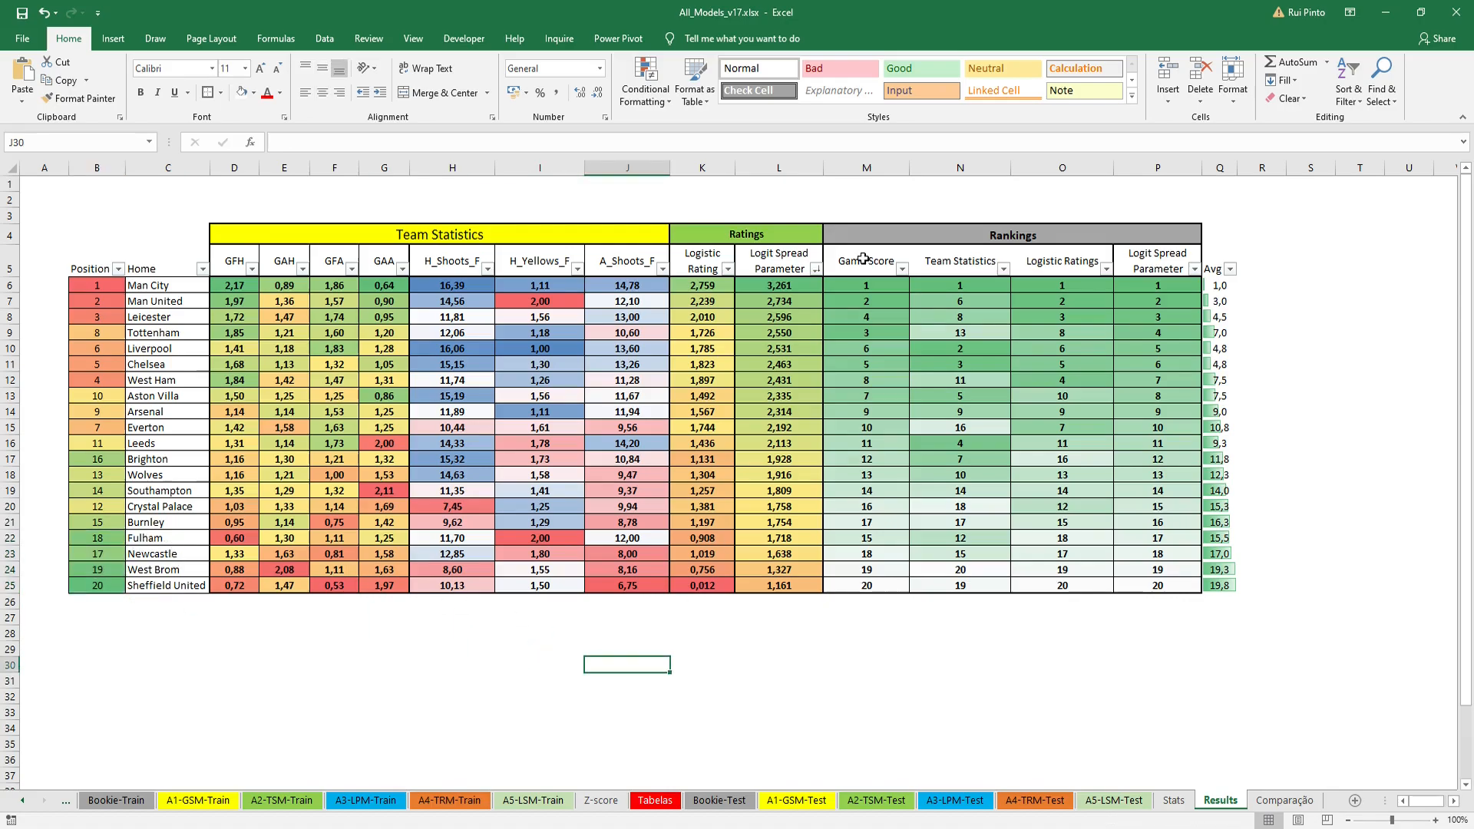
Step: Check the Avg column of the rankings and highlight Man City's rankings across the four models, M6:P6
{"action": "left_click", "coordinate": [1229, 271]}
{"action": "left_click", "coordinate": [1341, 245]}
{"action": "left_click_drag", "start_coordinate": [874, 282], "coordinate": [1188, 284]}
{"action": "left_click", "coordinate": [1313, 302]}
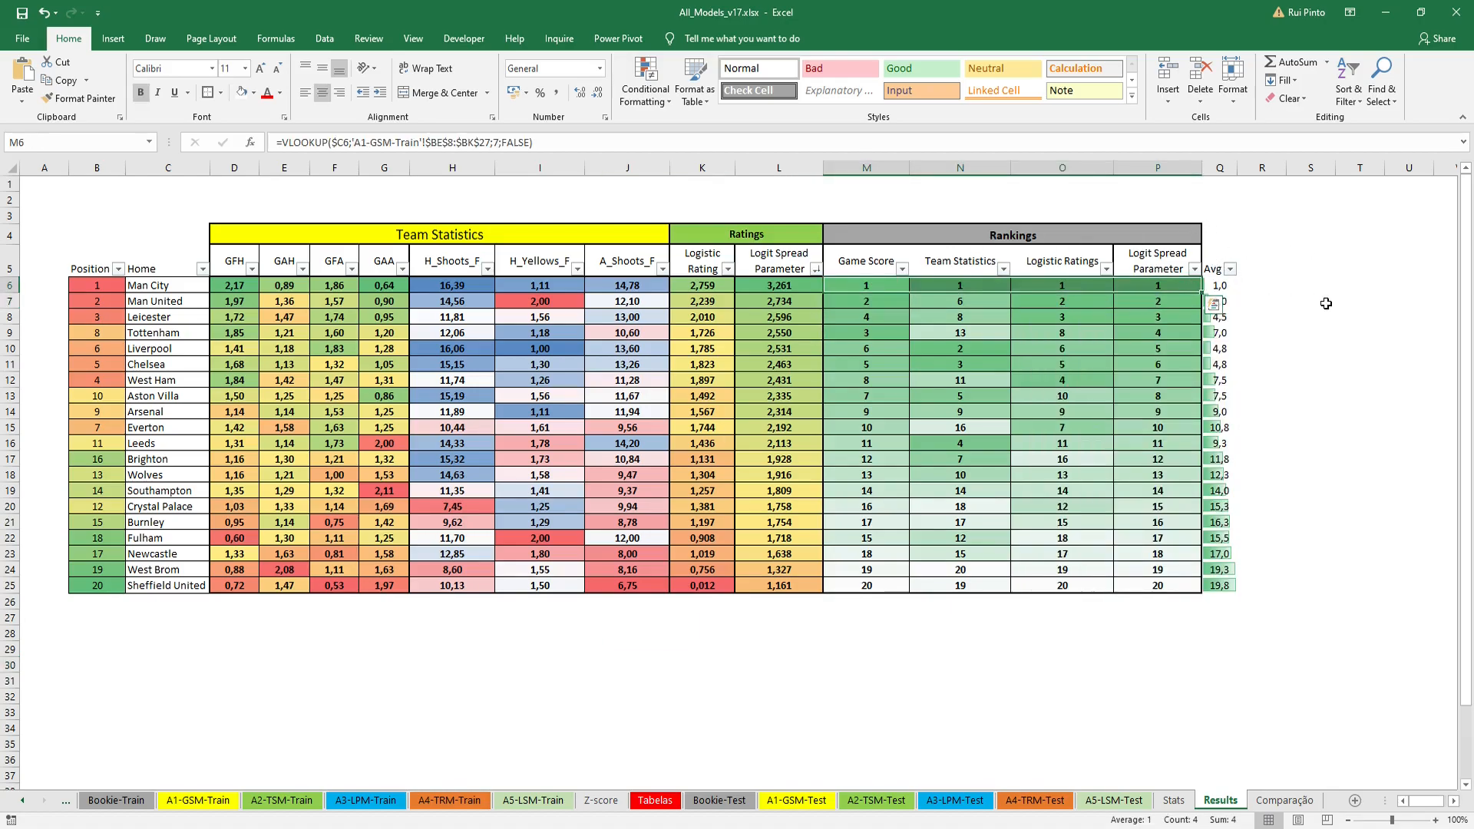
Step: Sort the Results table by Avg from smallest to largest and highlight Liverpool's row, B9:P9, and its Team Statistics ranking
{"action": "left_click", "coordinate": [1229, 270]}
{"action": "left_click", "coordinate": [1175, 287]}
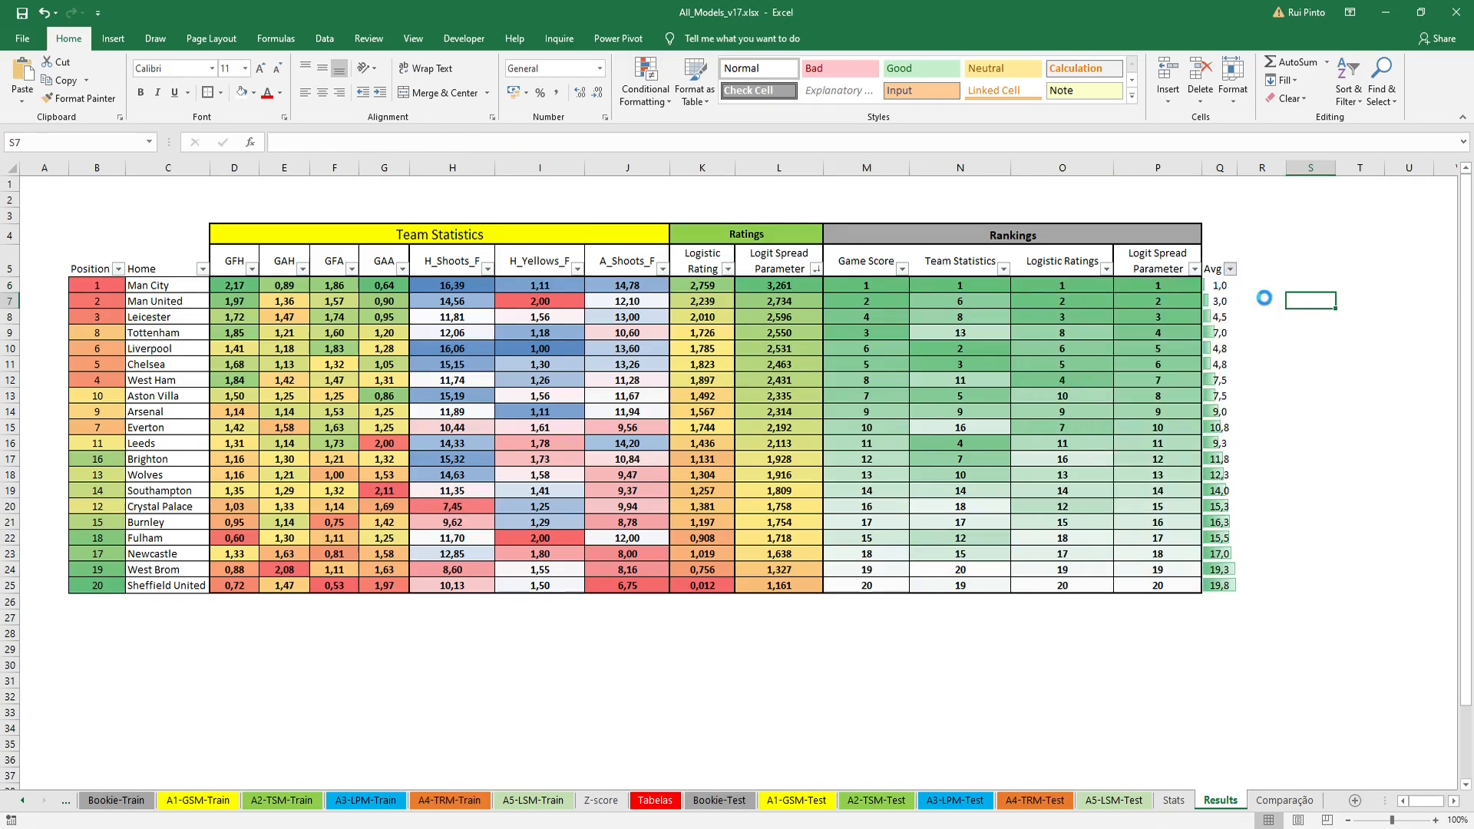
{"action": "left_click", "coordinate": [1248, 347]}
{"action": "left_click_drag", "start_coordinate": [108, 333], "coordinate": [1183, 336]}
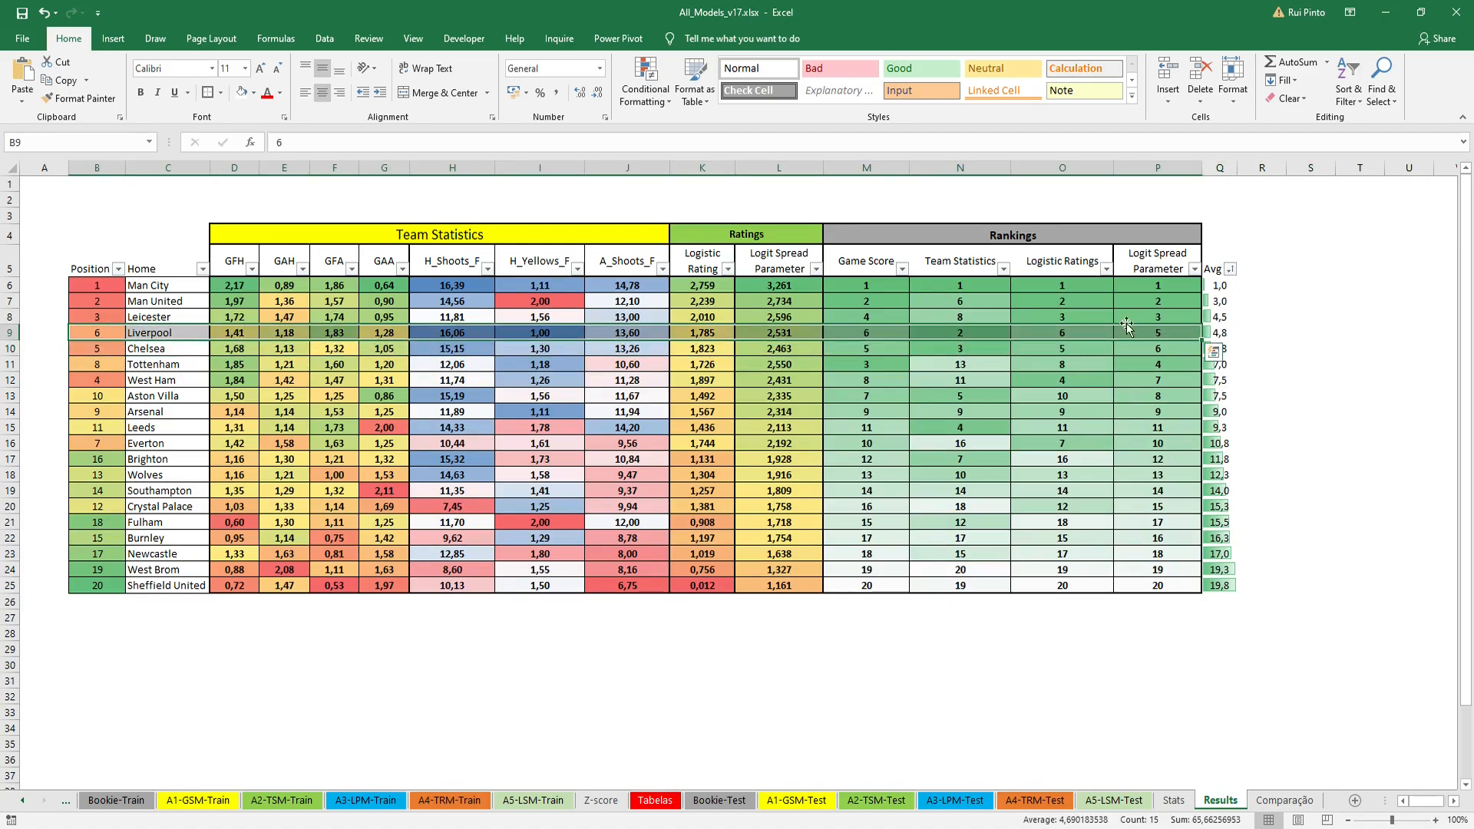
{"action": "left_click", "coordinate": [974, 335]}
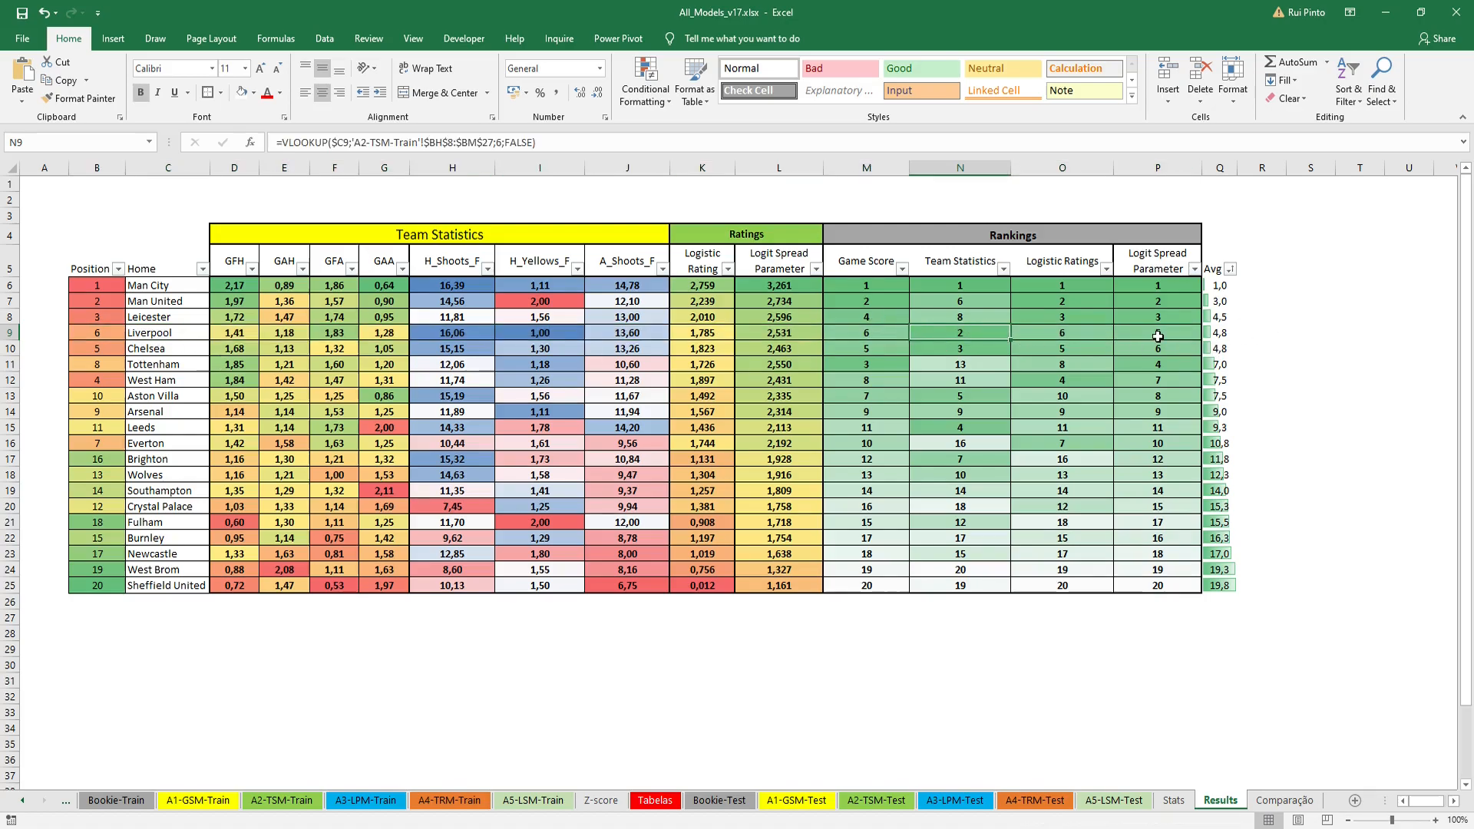
Step: Highlight the rows of the top three teams by average ranking, B6:P8
{"action": "left_click", "coordinate": [113, 289]}
{"action": "left_click_drag", "start_coordinate": [113, 298], "coordinate": [1150, 302]}
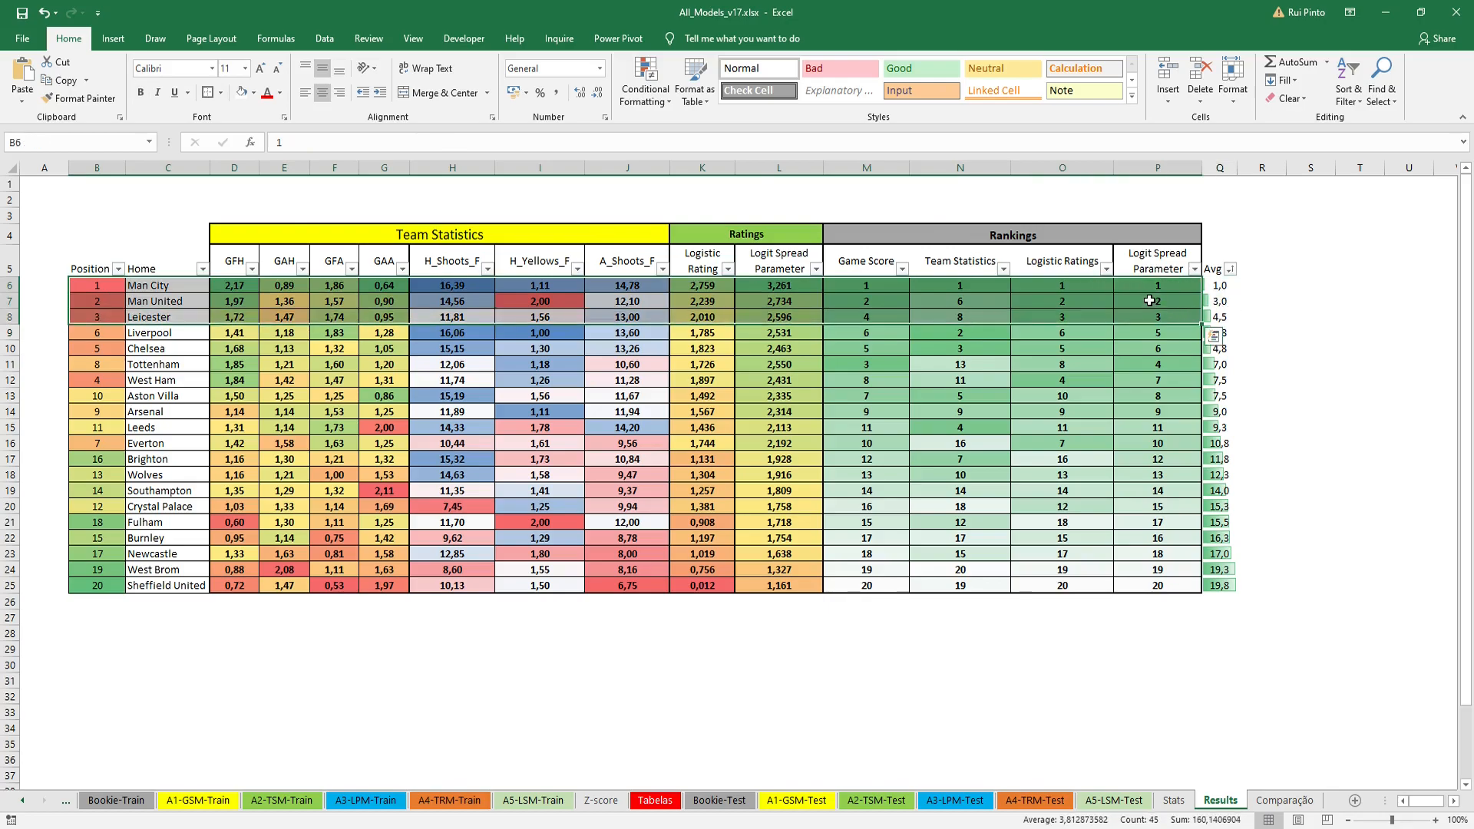
{"action": "left_click", "coordinate": [1290, 311]}
{"action": "left_click", "coordinate": [1156, 681]}
Step: Open the Comparação sheet and look through the match table, the P/L columns and the two profit charts
{"action": "left_click", "coordinate": [1291, 801]}
{"action": "left_click", "coordinate": [1031, 198]}
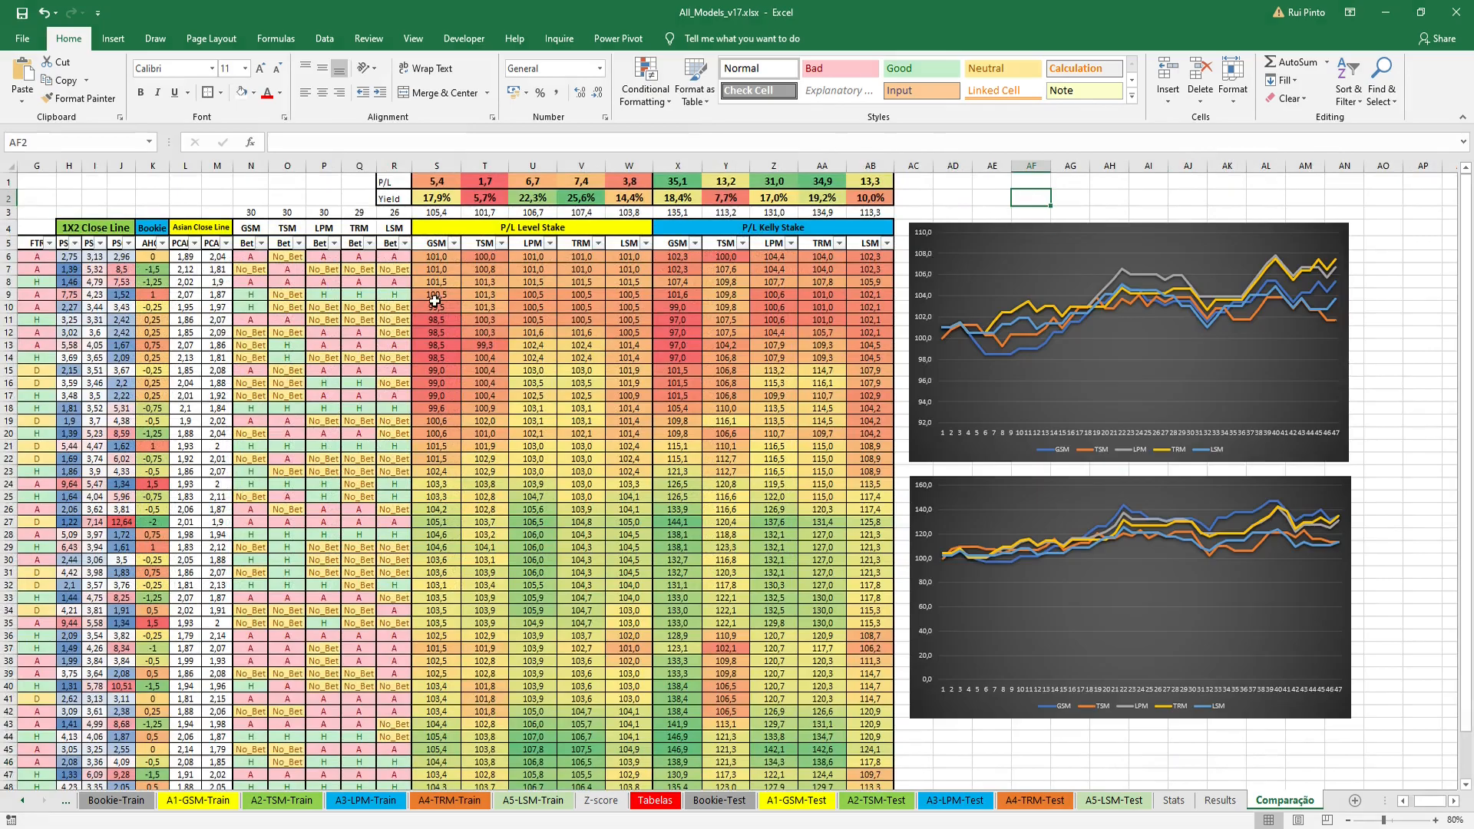
{"action": "left_click_drag", "start_coordinate": [1428, 806], "coordinate": [1410, 807]}
{"action": "left_click_drag", "start_coordinate": [1468, 322], "coordinate": [1468, 459]}
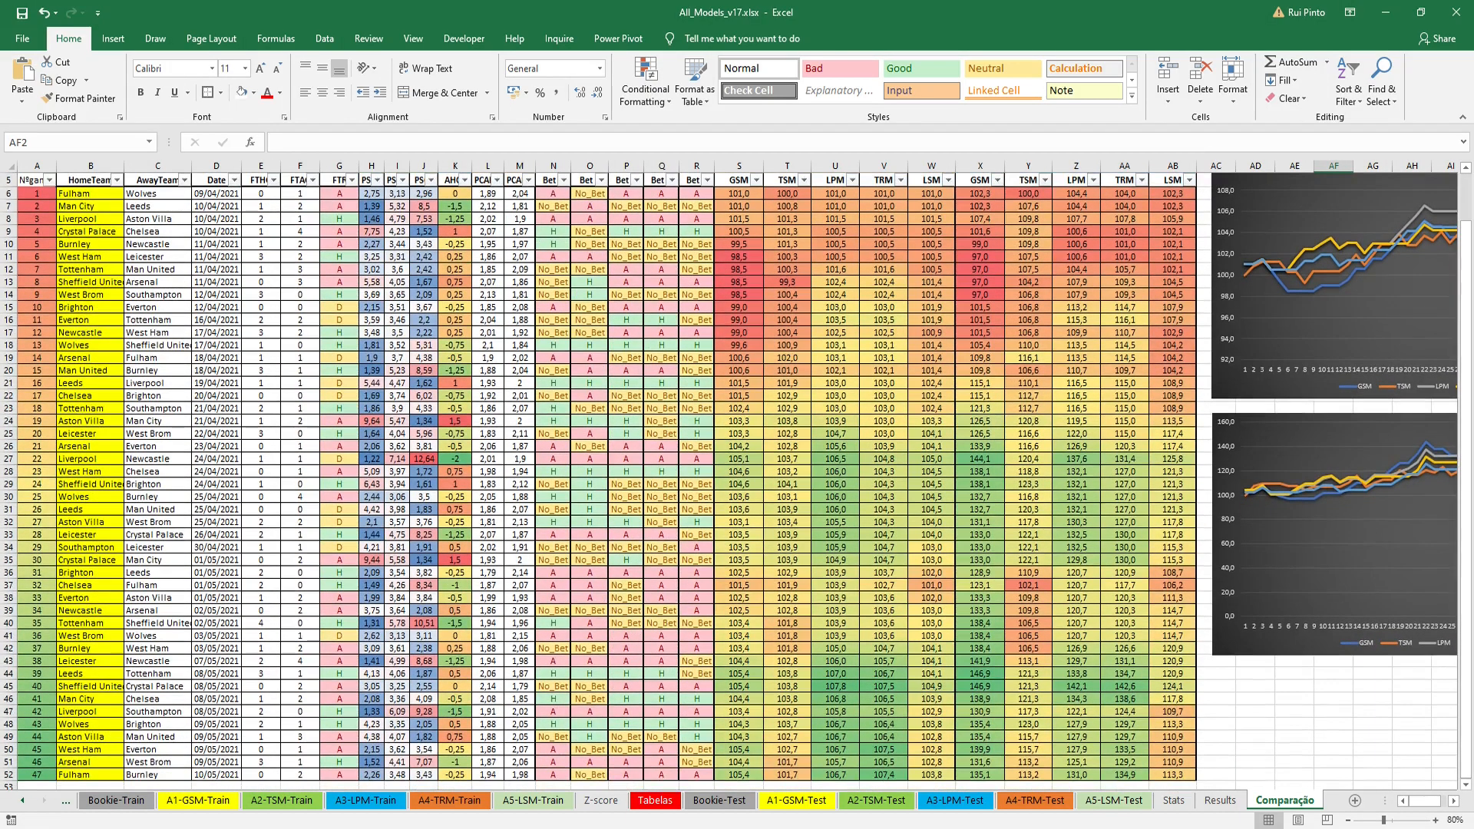
{"action": "left_click_drag", "start_coordinate": [1467, 281], "coordinate": [1466, 171]}
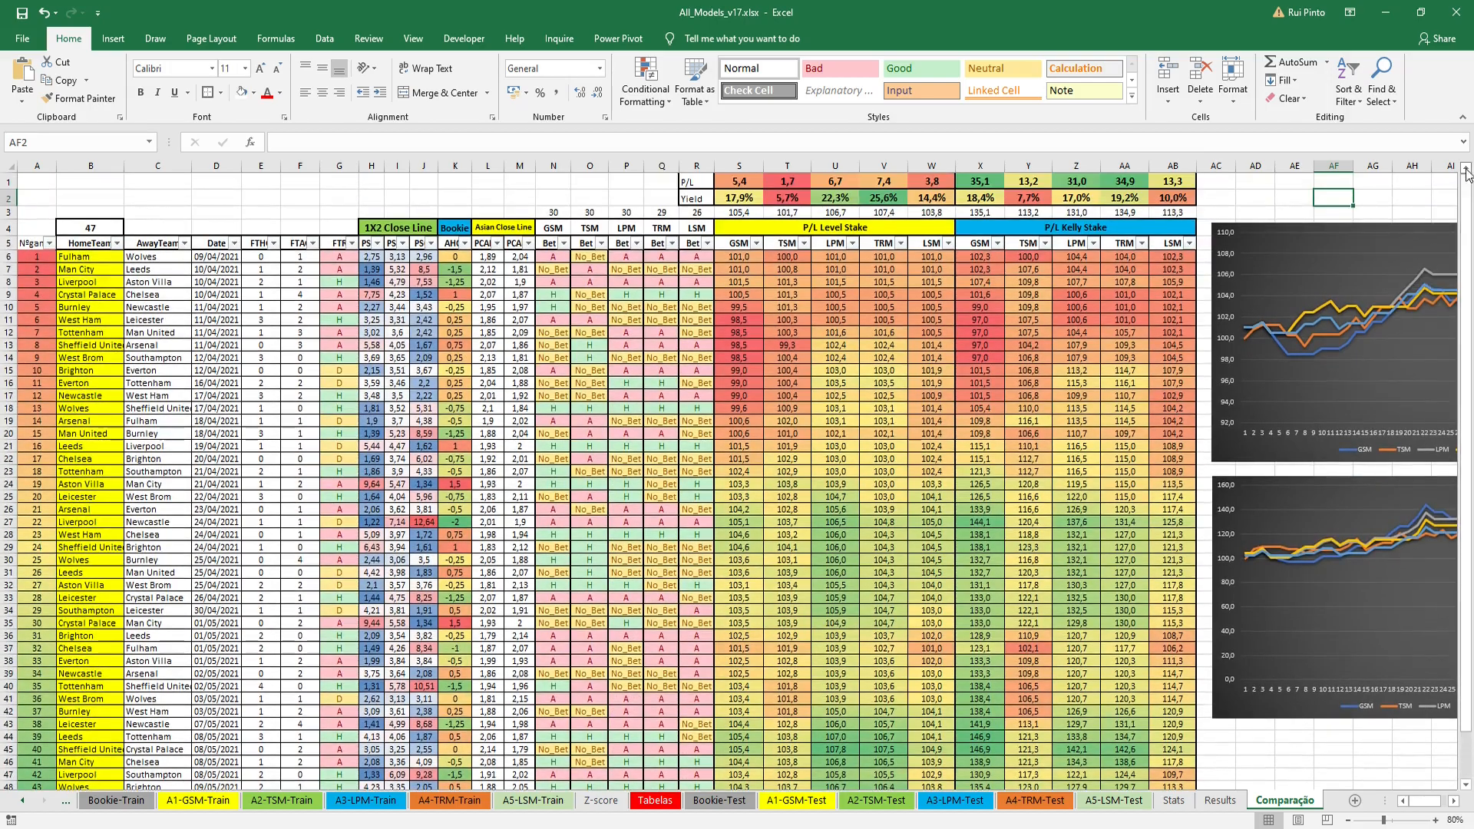
{"action": "left_click", "coordinate": [1455, 801]}
{"action": "left_click", "coordinate": [1454, 801]}
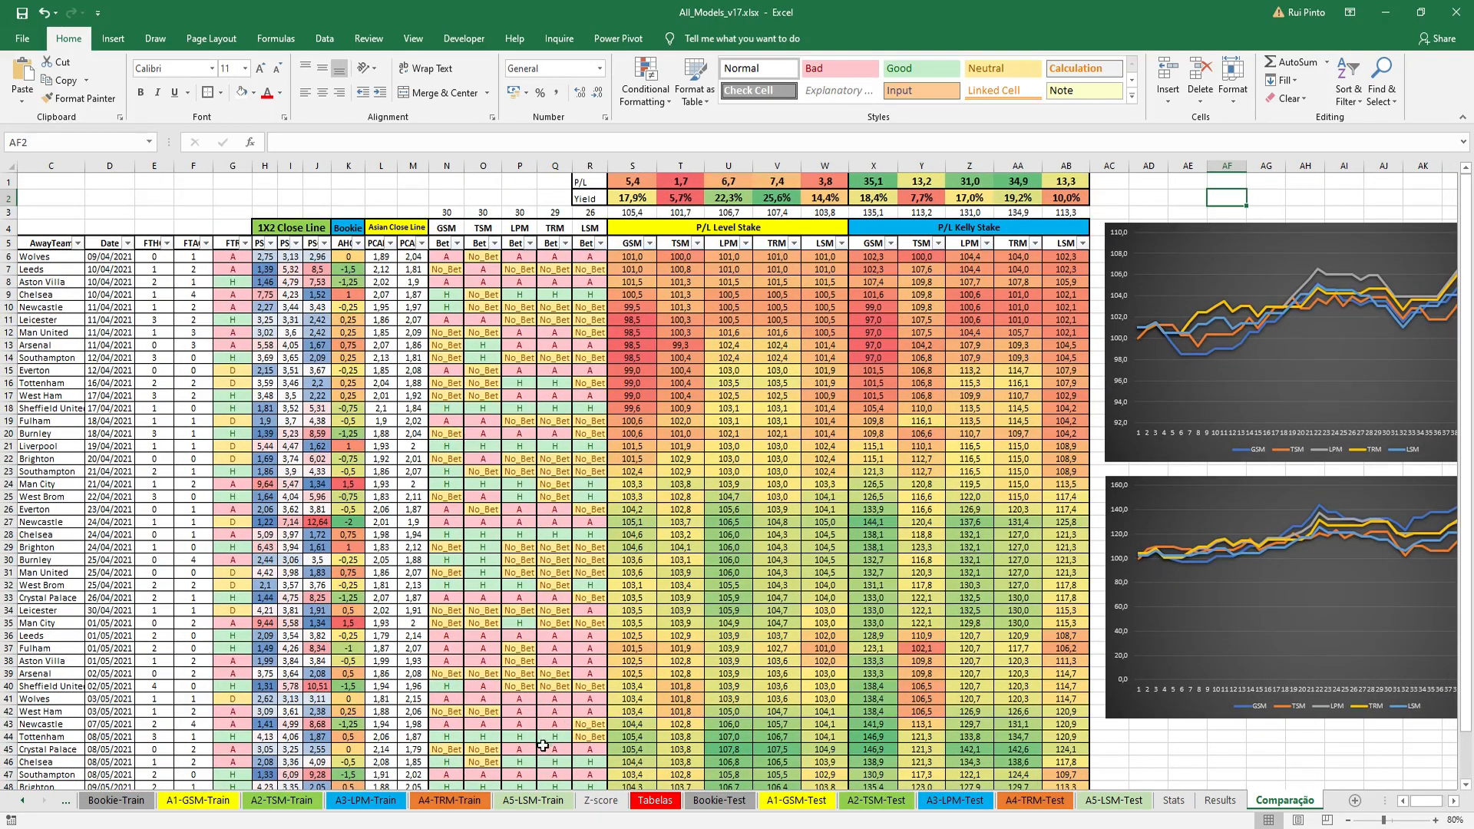
{"action": "left_click", "coordinate": [1455, 801]}
{"action": "left_click", "coordinate": [1454, 801]}
{"action": "left_click", "coordinate": [1454, 801]}
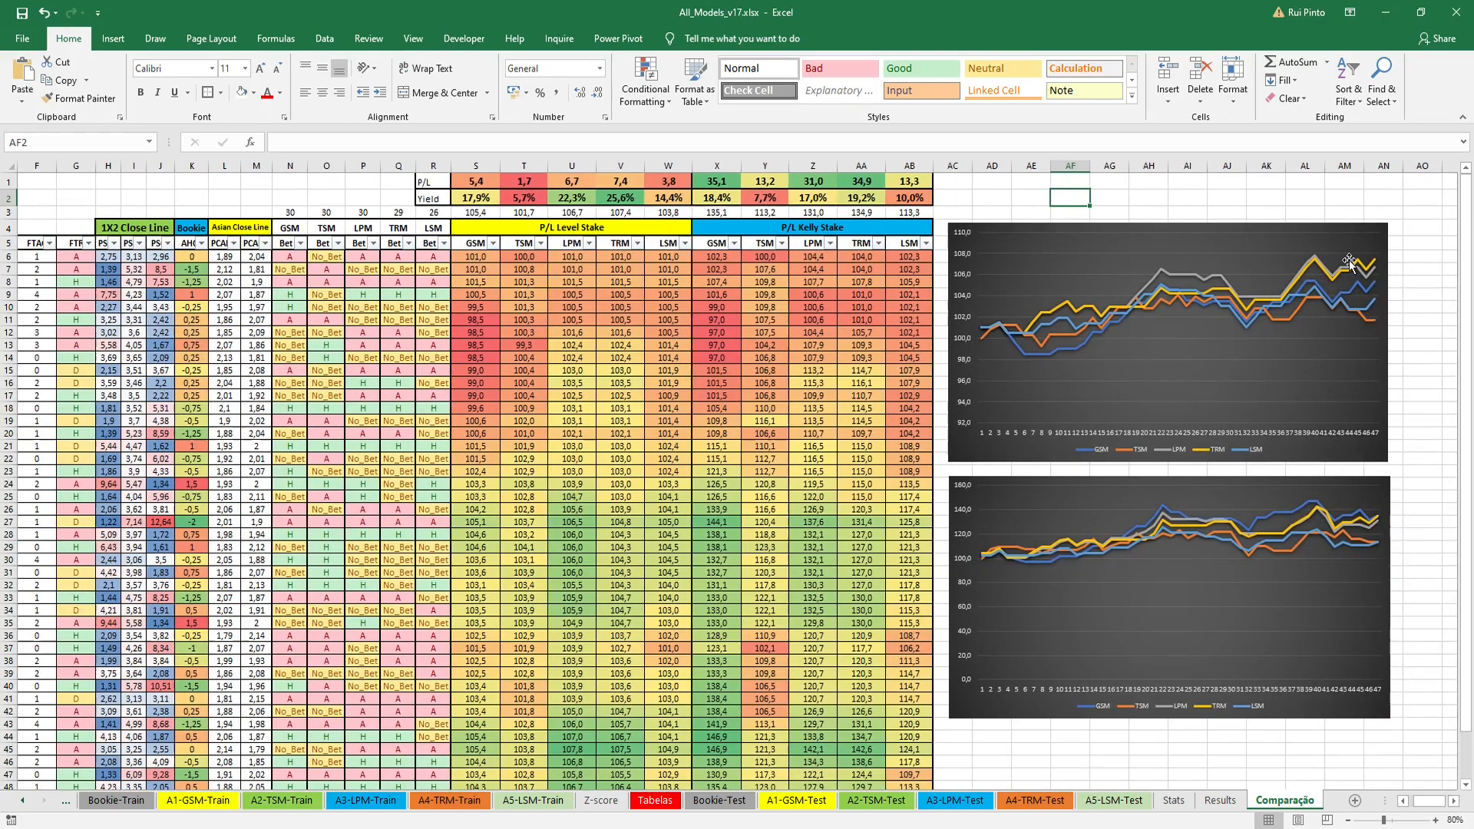
Step: Select the TRM series in the level-stake chart and check TRM's level-stake P/L and Yield, V1:V2, against its Kelly Yield in AA2
{"action": "left_click", "coordinate": [1373, 268]}
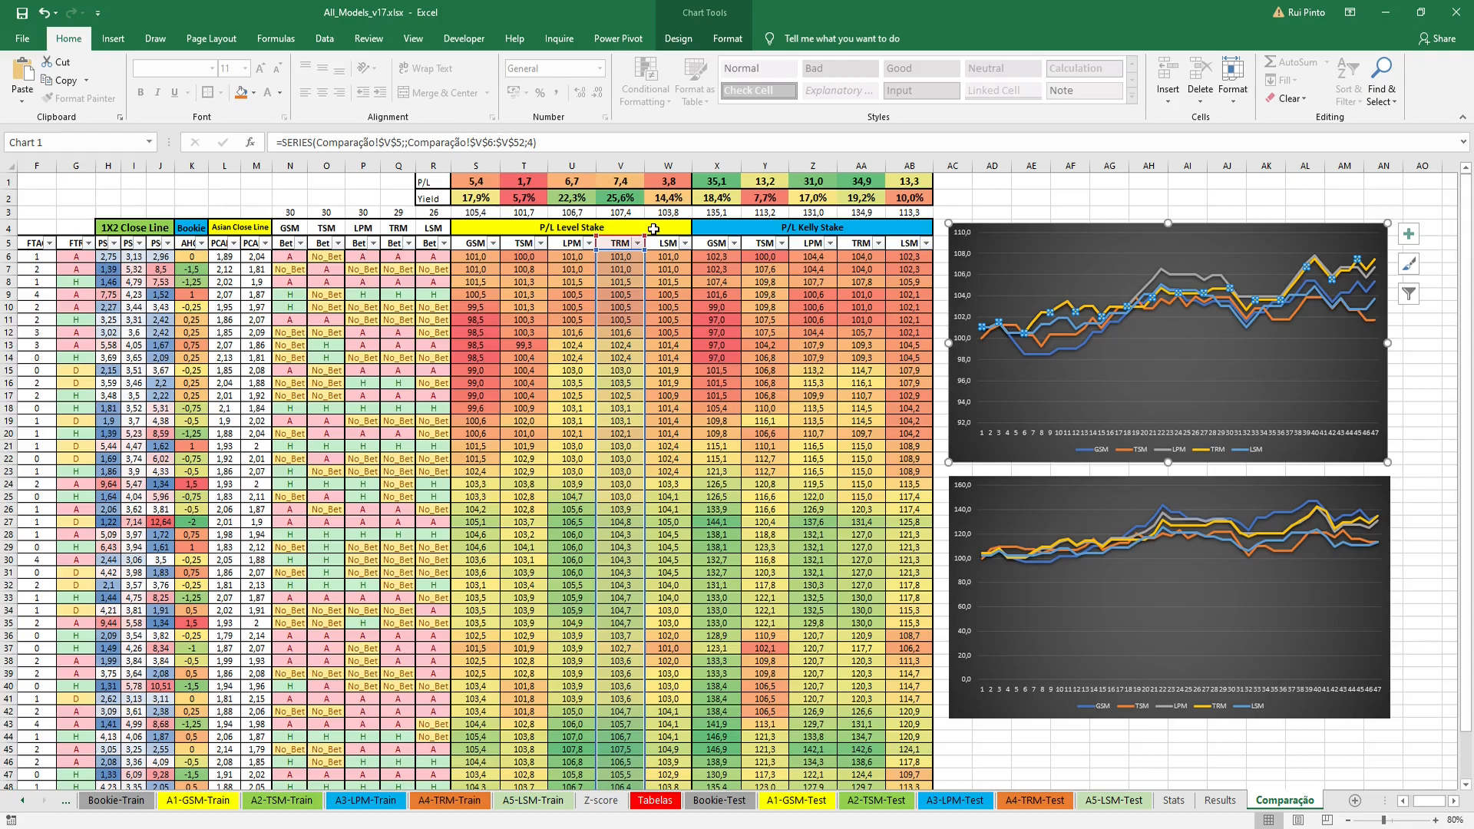
{"action": "left_click", "coordinate": [642, 184]}
{"action": "left_click", "coordinate": [644, 199]}
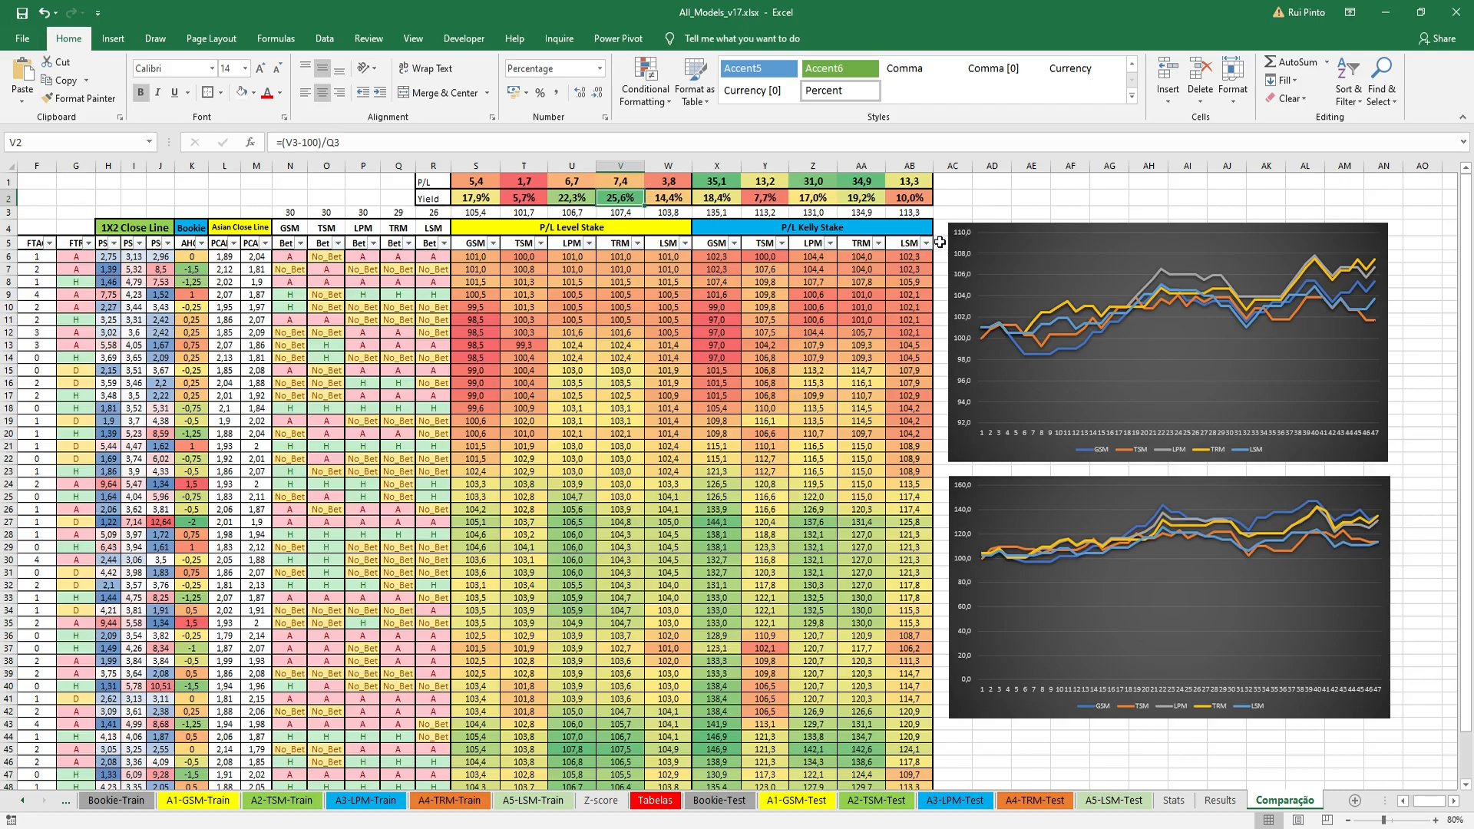
{"action": "left_click", "coordinate": [875, 197]}
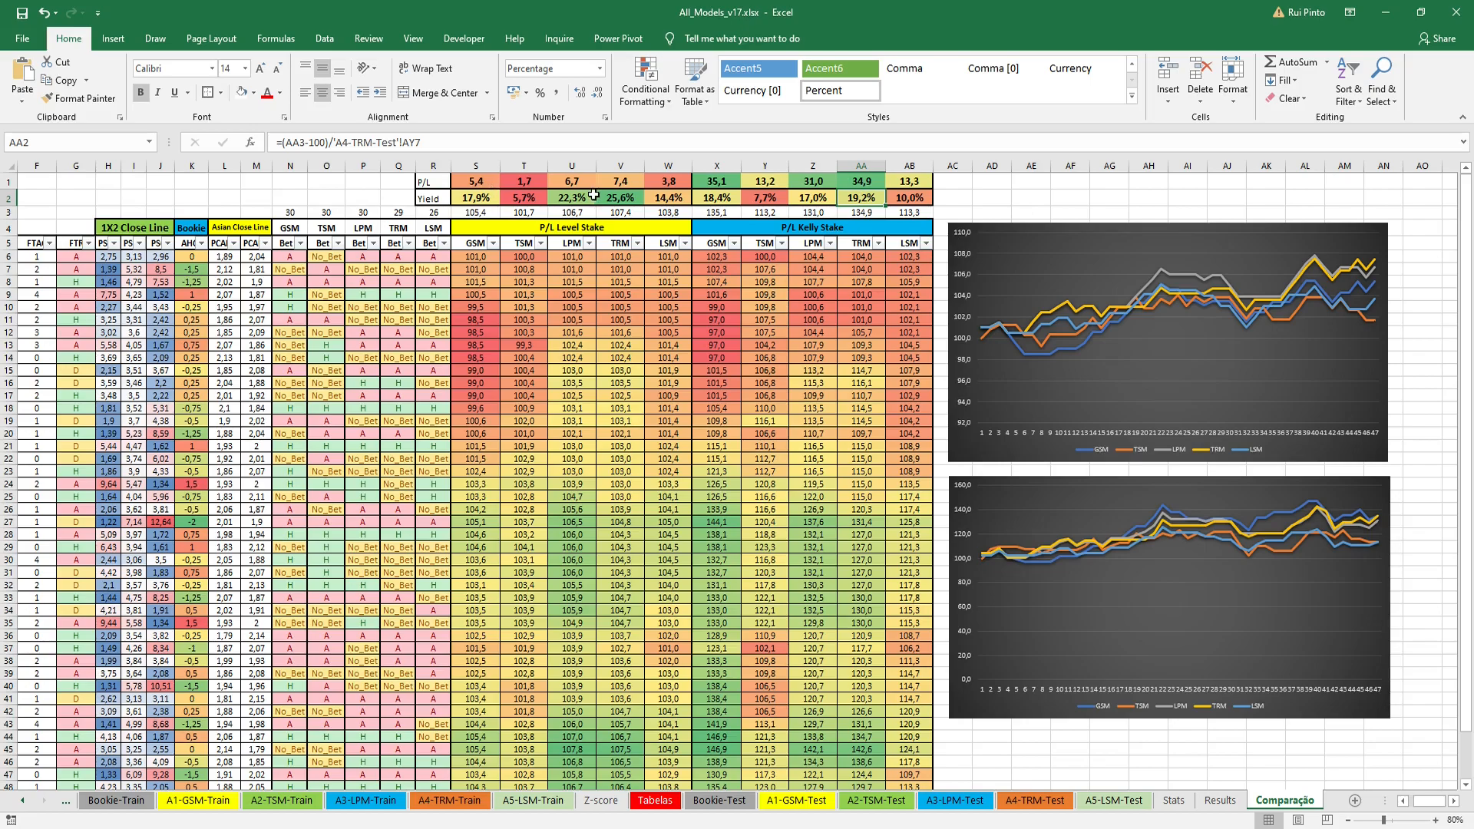
{"action": "left_click", "coordinate": [623, 199]}
{"action": "left_click", "coordinate": [634, 183]}
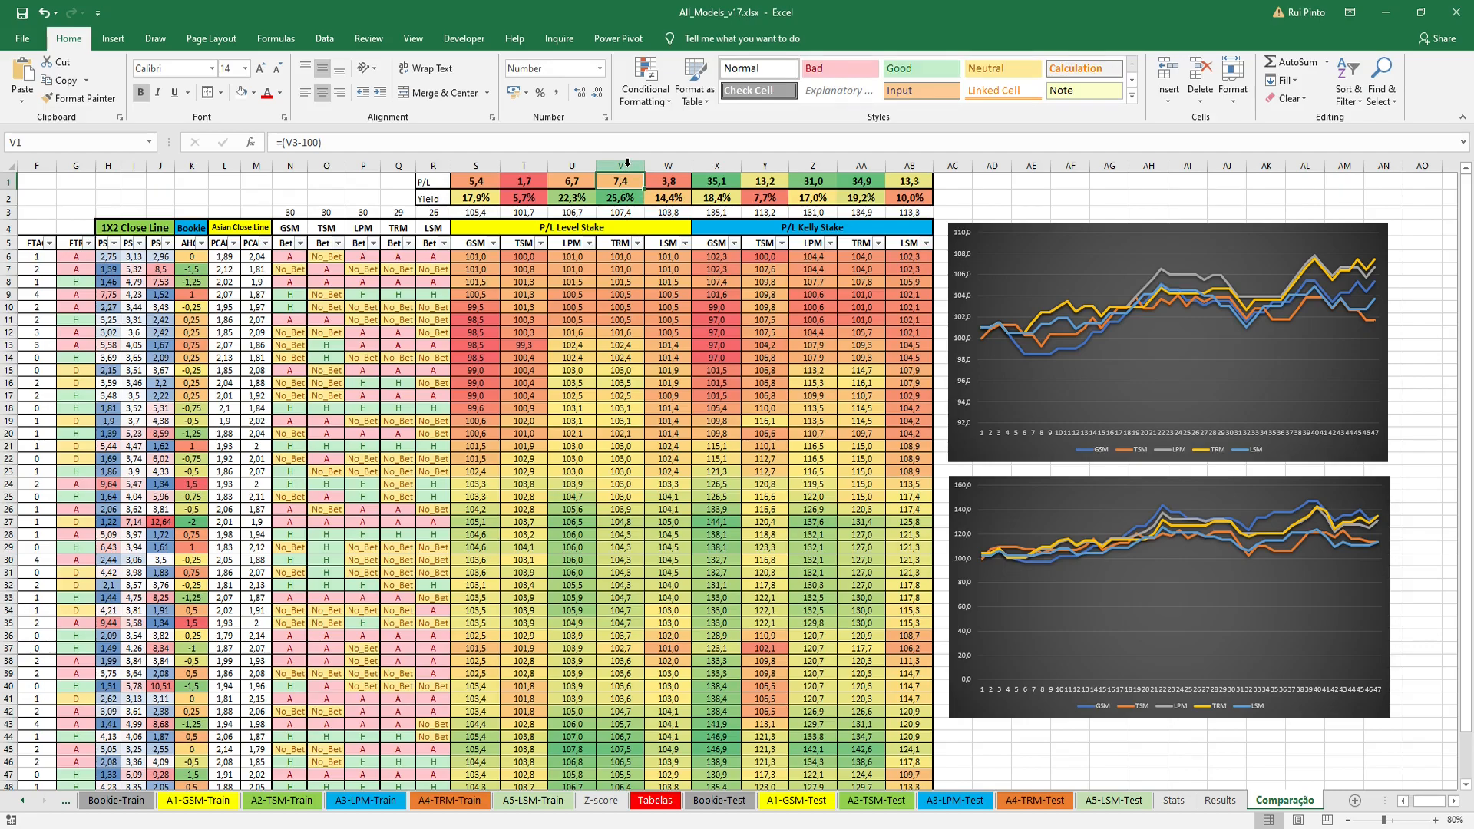
Step: Examine the TRM column under P/L Kelly Stake, including its P/L in AA1 and Yield in AA2
{"action": "left_click", "coordinate": [824, 227]}
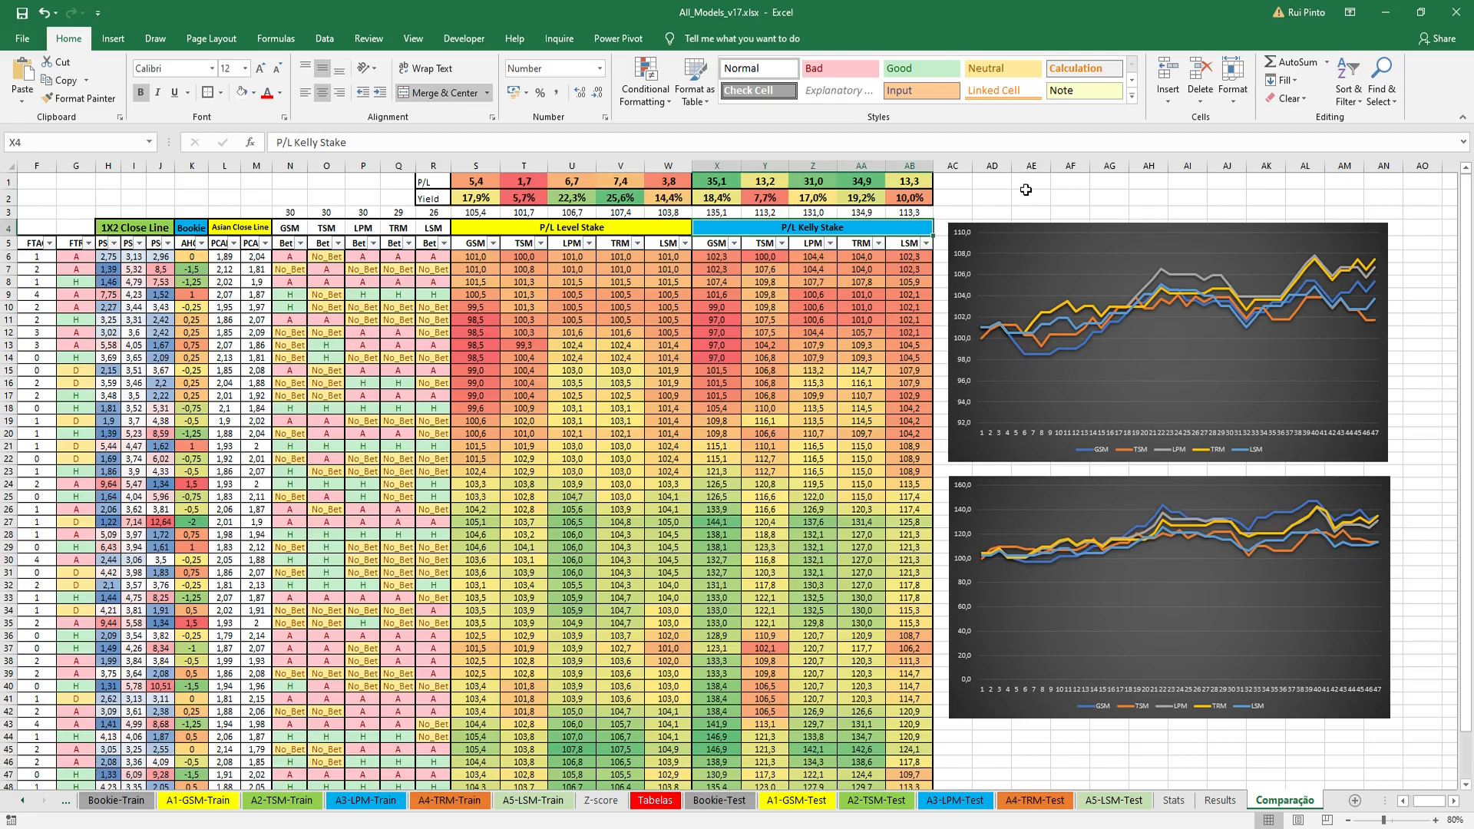
{"action": "left_click", "coordinate": [861, 182]}
{"action": "left_click", "coordinate": [869, 164]}
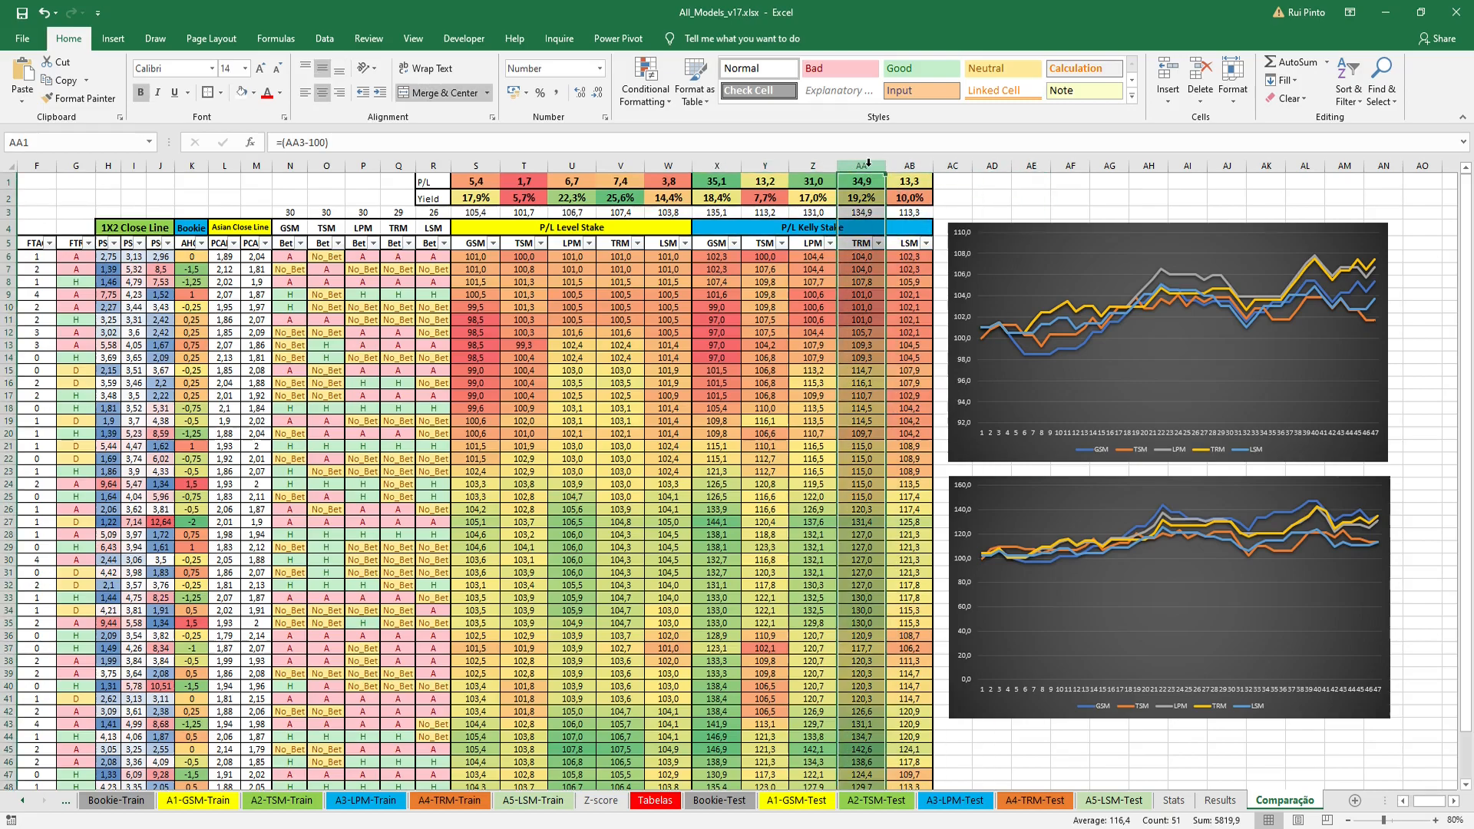
{"action": "left_click", "coordinate": [863, 243]}
{"action": "left_click", "coordinate": [993, 202]}
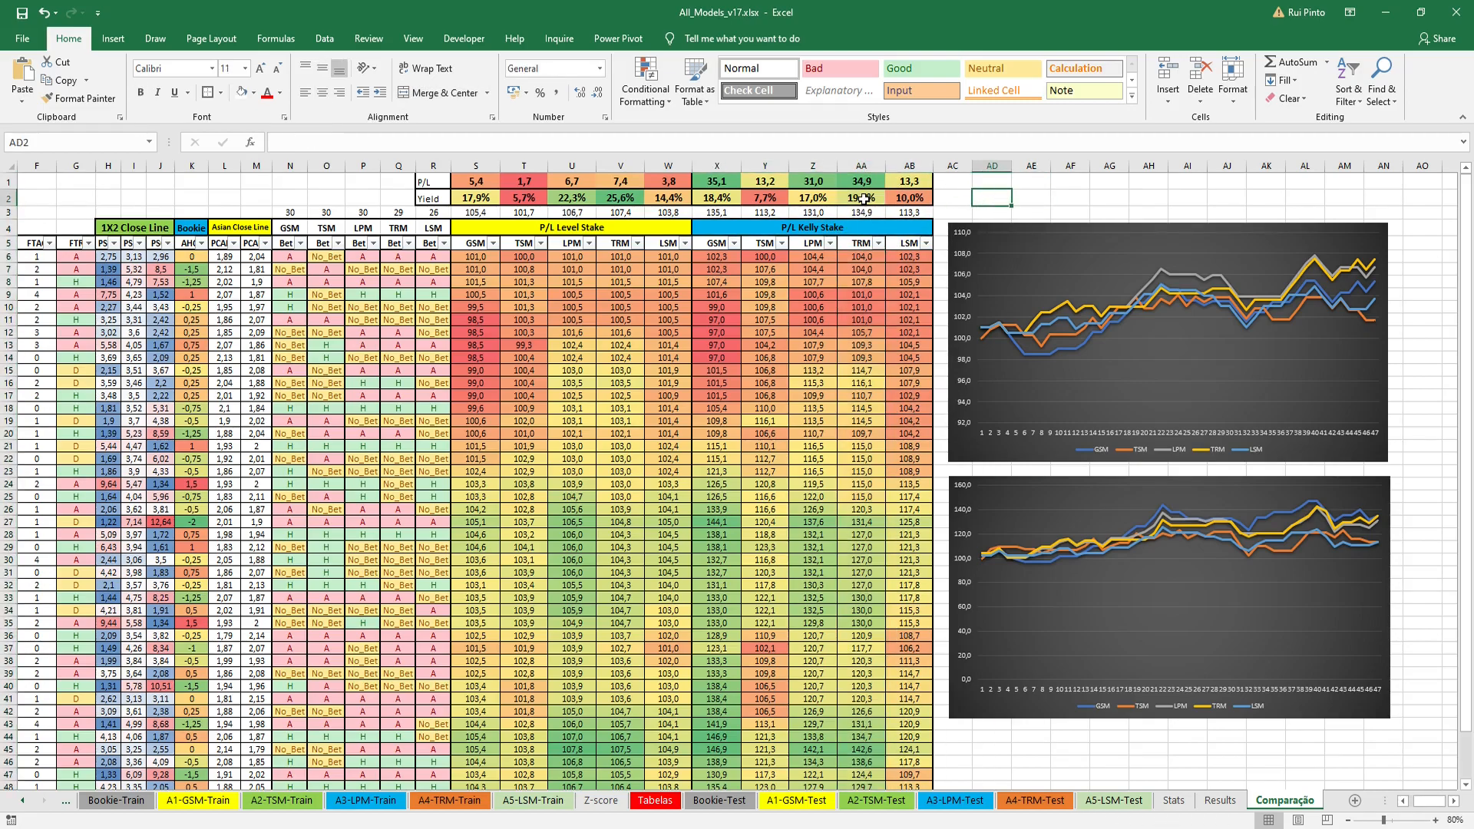
{"action": "left_click", "coordinate": [863, 199]}
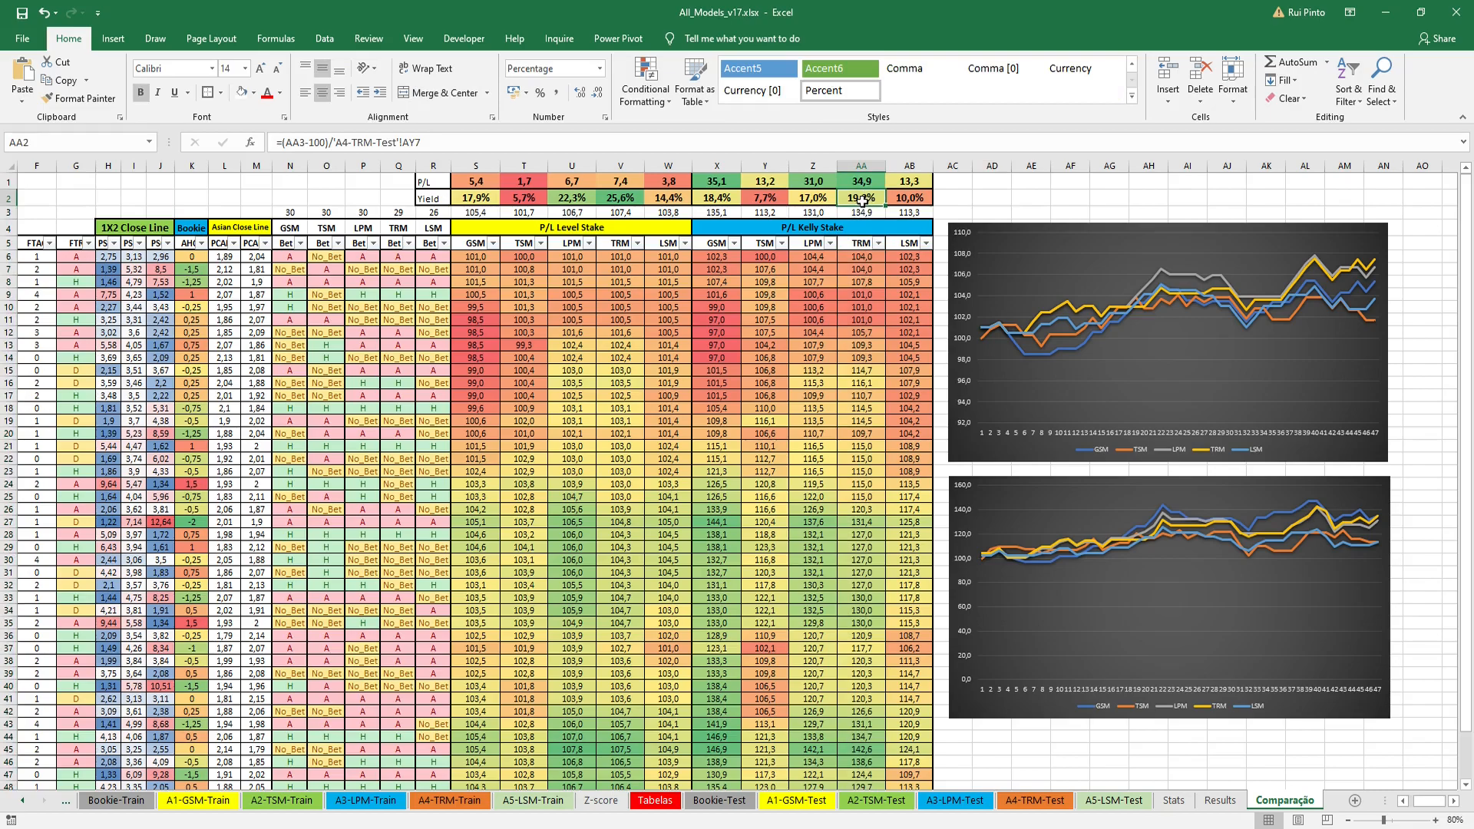
Step: Check LSM's Kelly-stake Yield and P/L in AB2 and AB1, and highlight the TSM Kelly column Y
{"action": "left_click", "coordinate": [910, 198]}
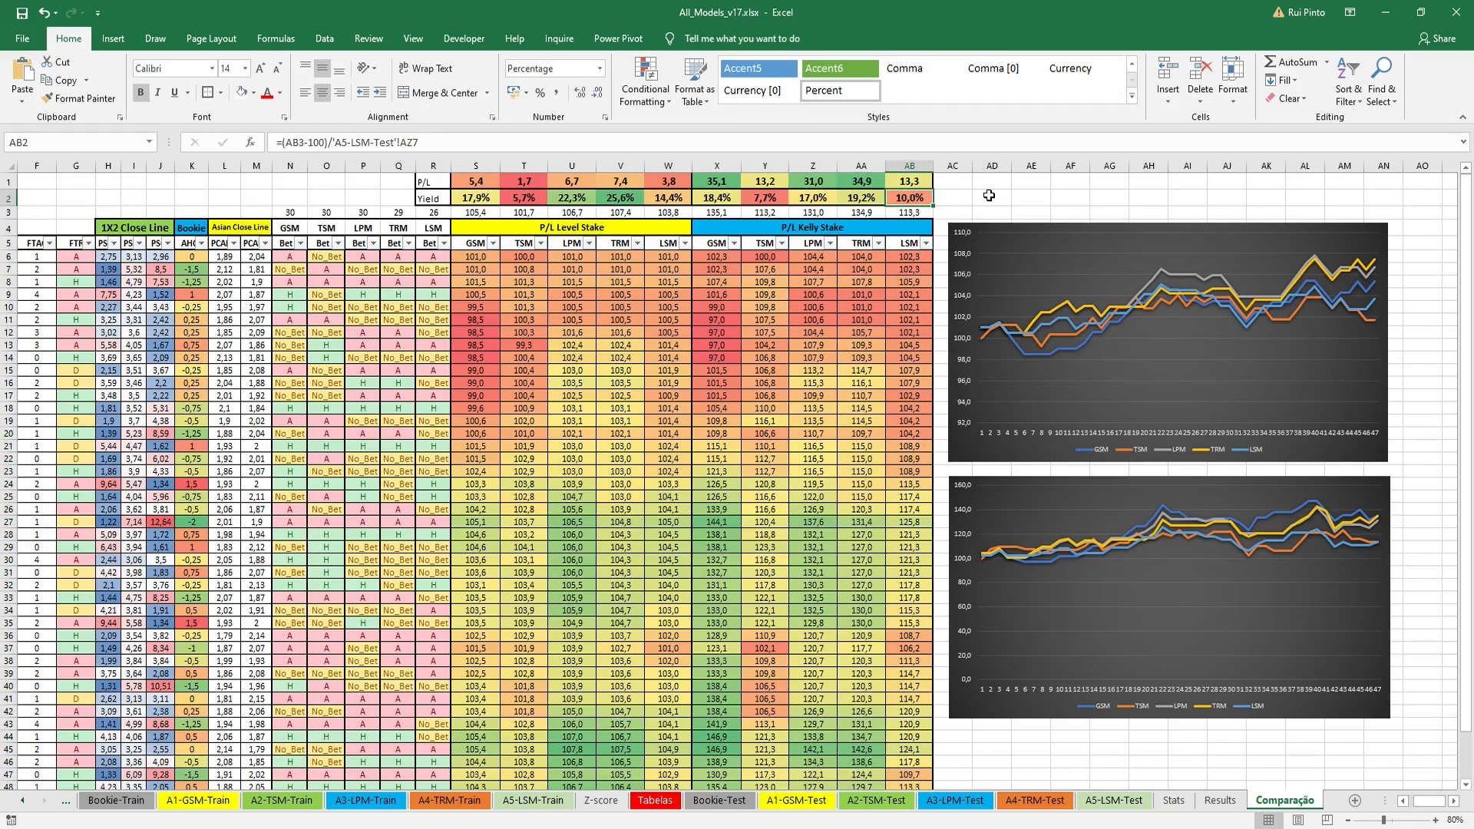
{"action": "left_click", "coordinate": [924, 182]}
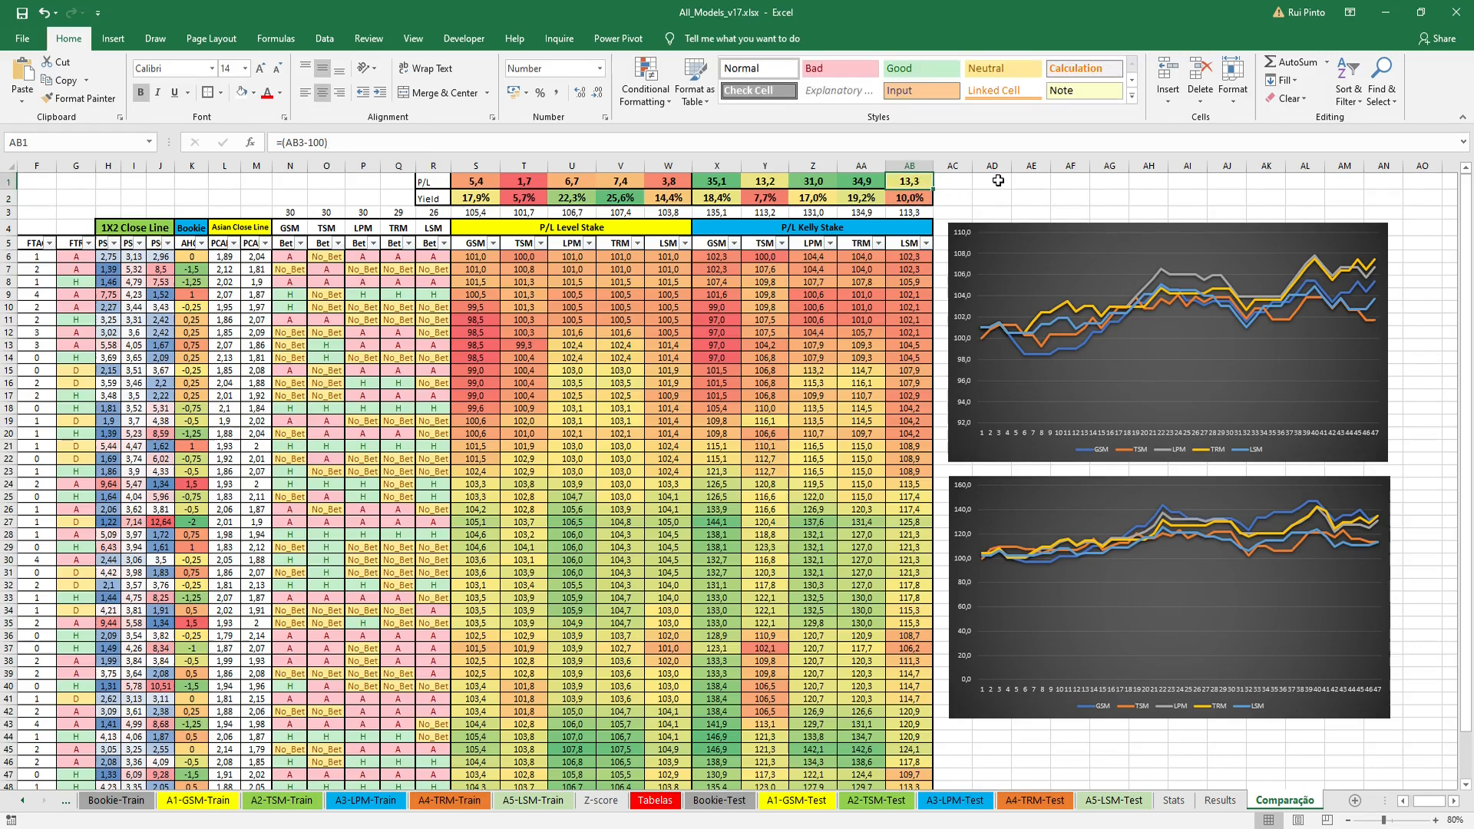
{"action": "left_click", "coordinate": [995, 197]}
{"action": "left_click", "coordinate": [767, 241]}
{"action": "left_click", "coordinate": [777, 166]}
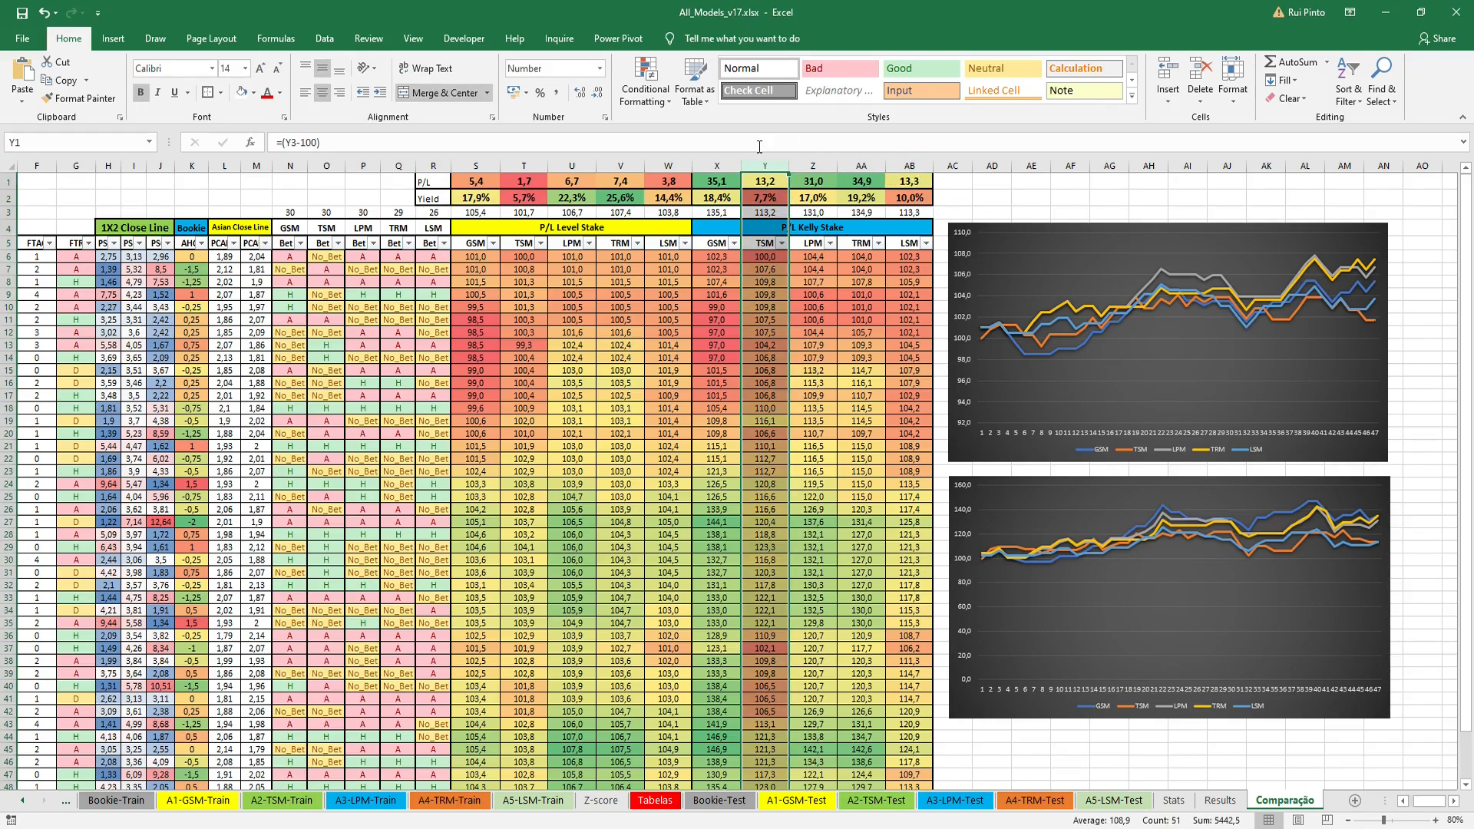
{"action": "left_click", "coordinate": [1016, 200]}
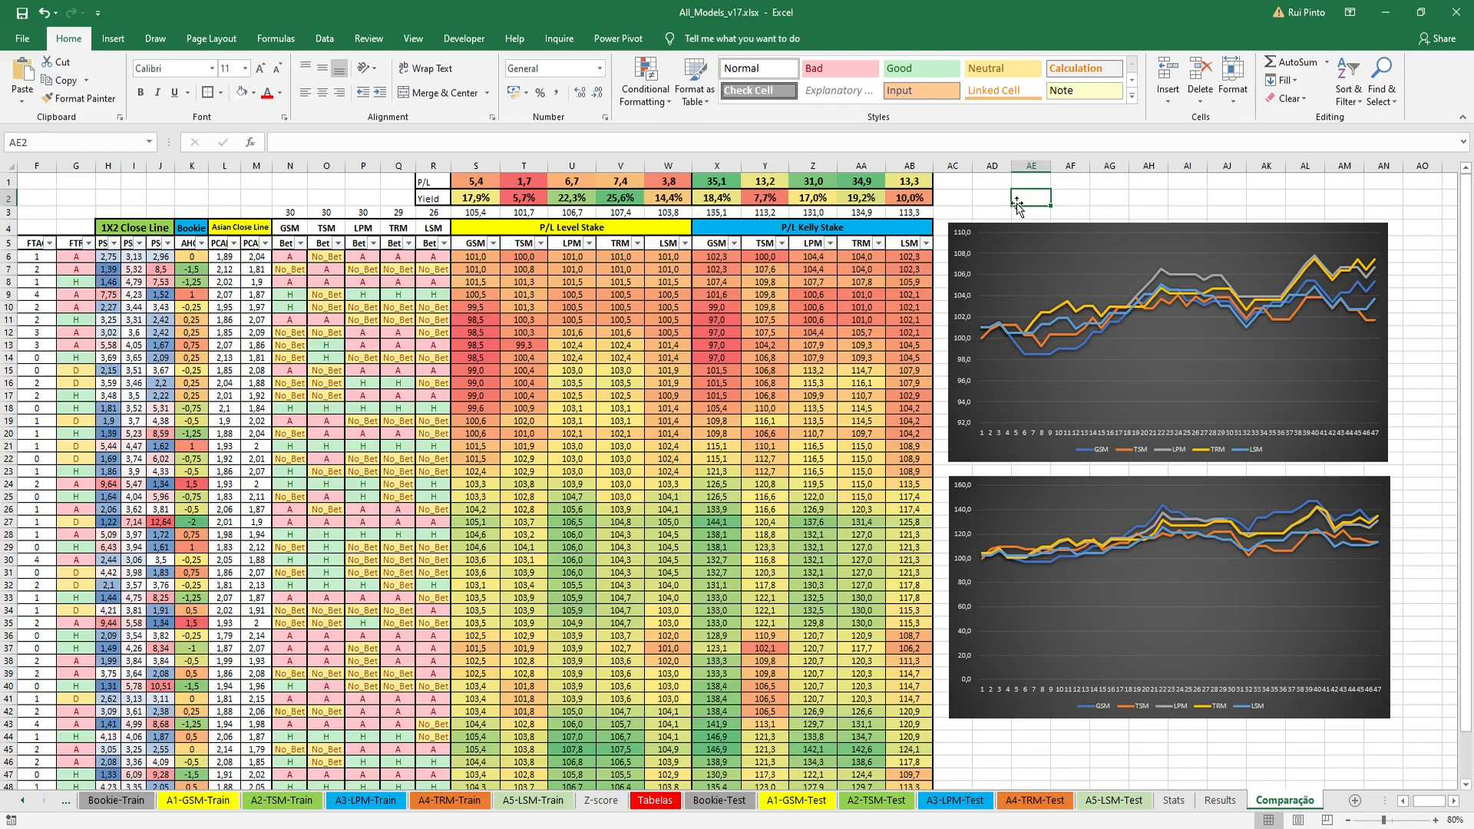
{"action": "left_click", "coordinate": [1055, 199]}
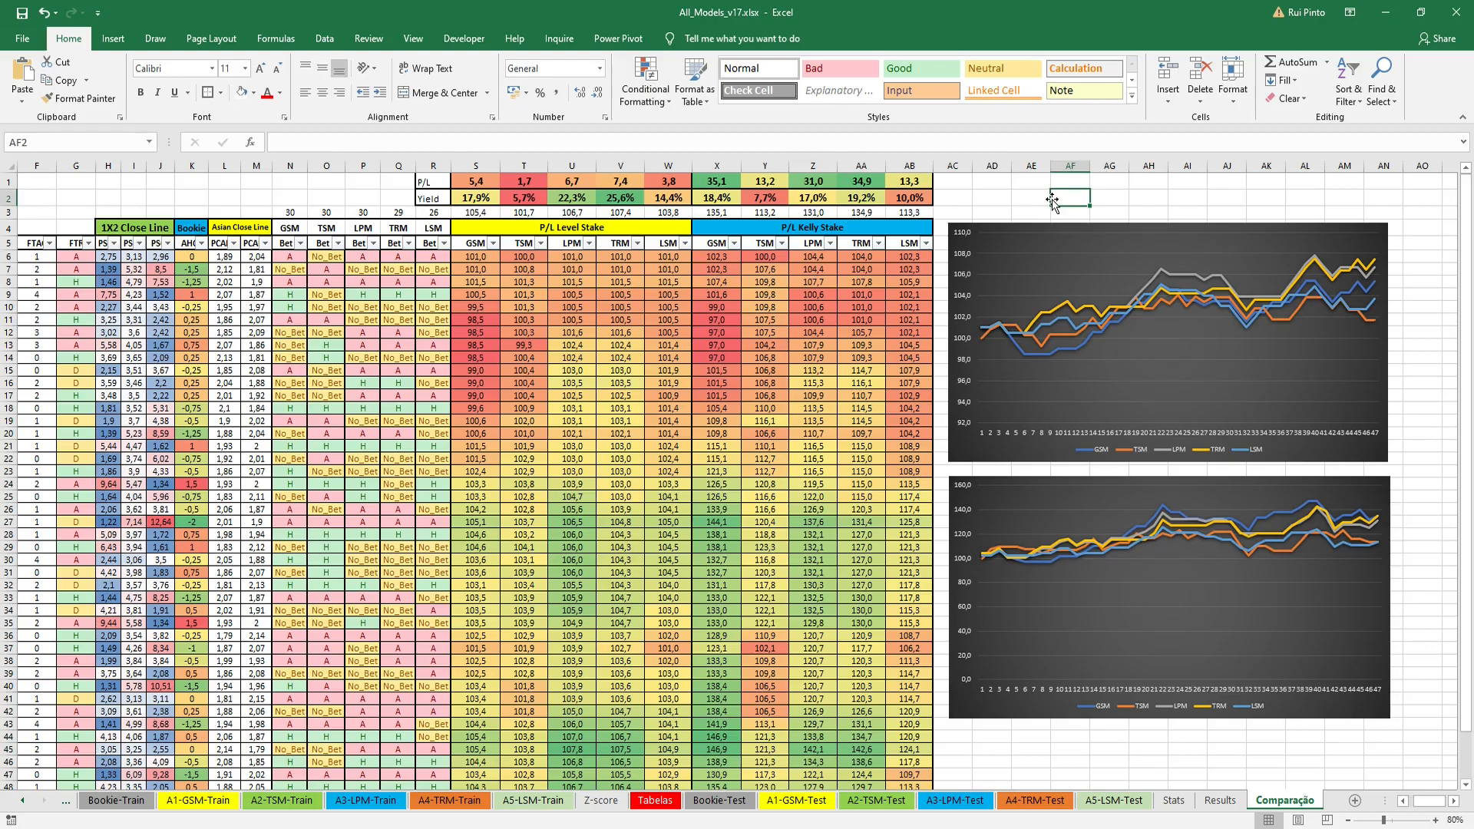
{"action": "left_click", "coordinate": [679, 609]}
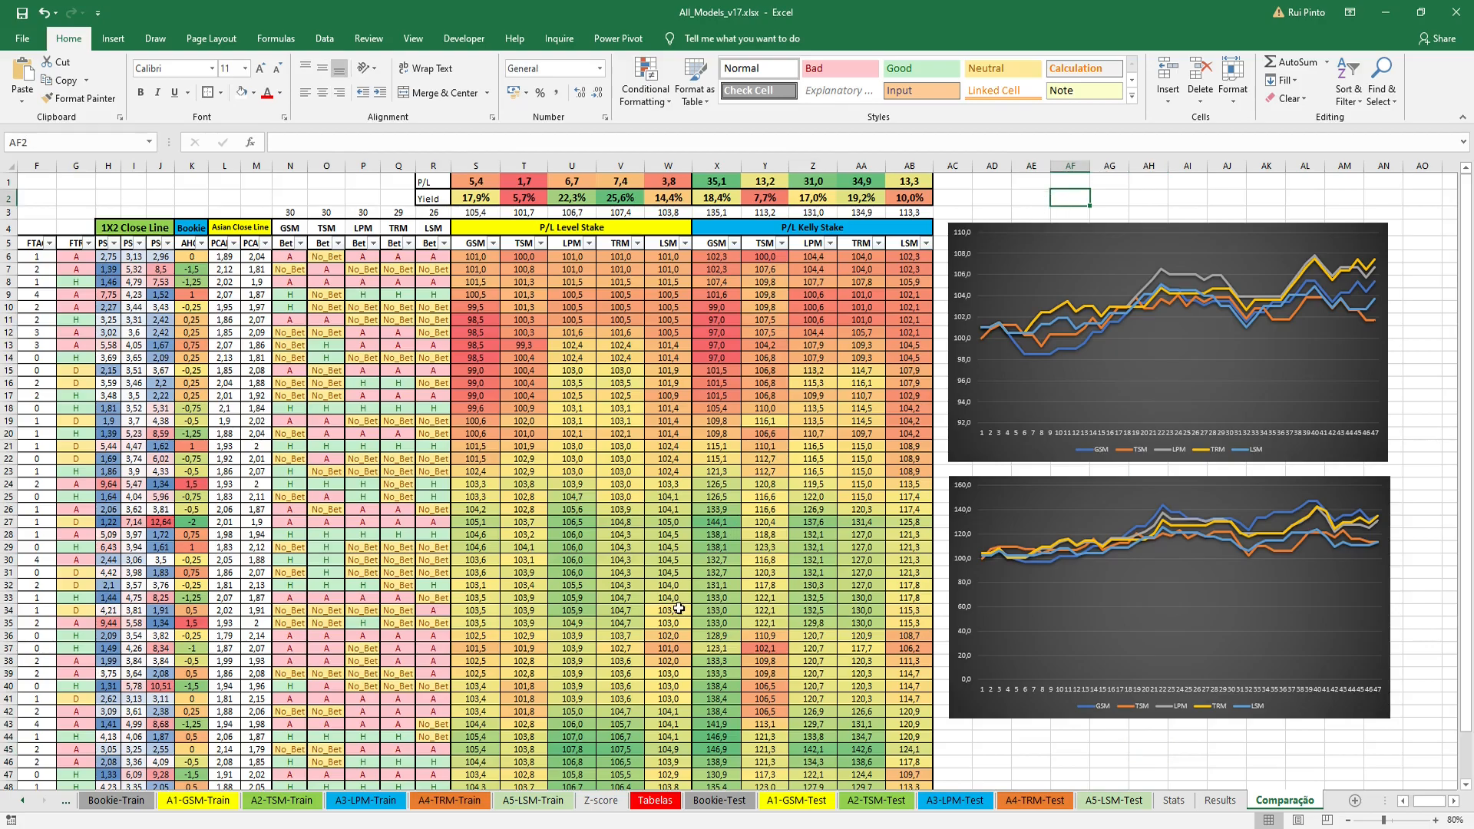
Step: Open A5-LSM-Train, highlight the estimate columns U5:X9, and examine the y* column down to its last row and the Z-score formula in W9
{"action": "left_click", "coordinate": [534, 800]}
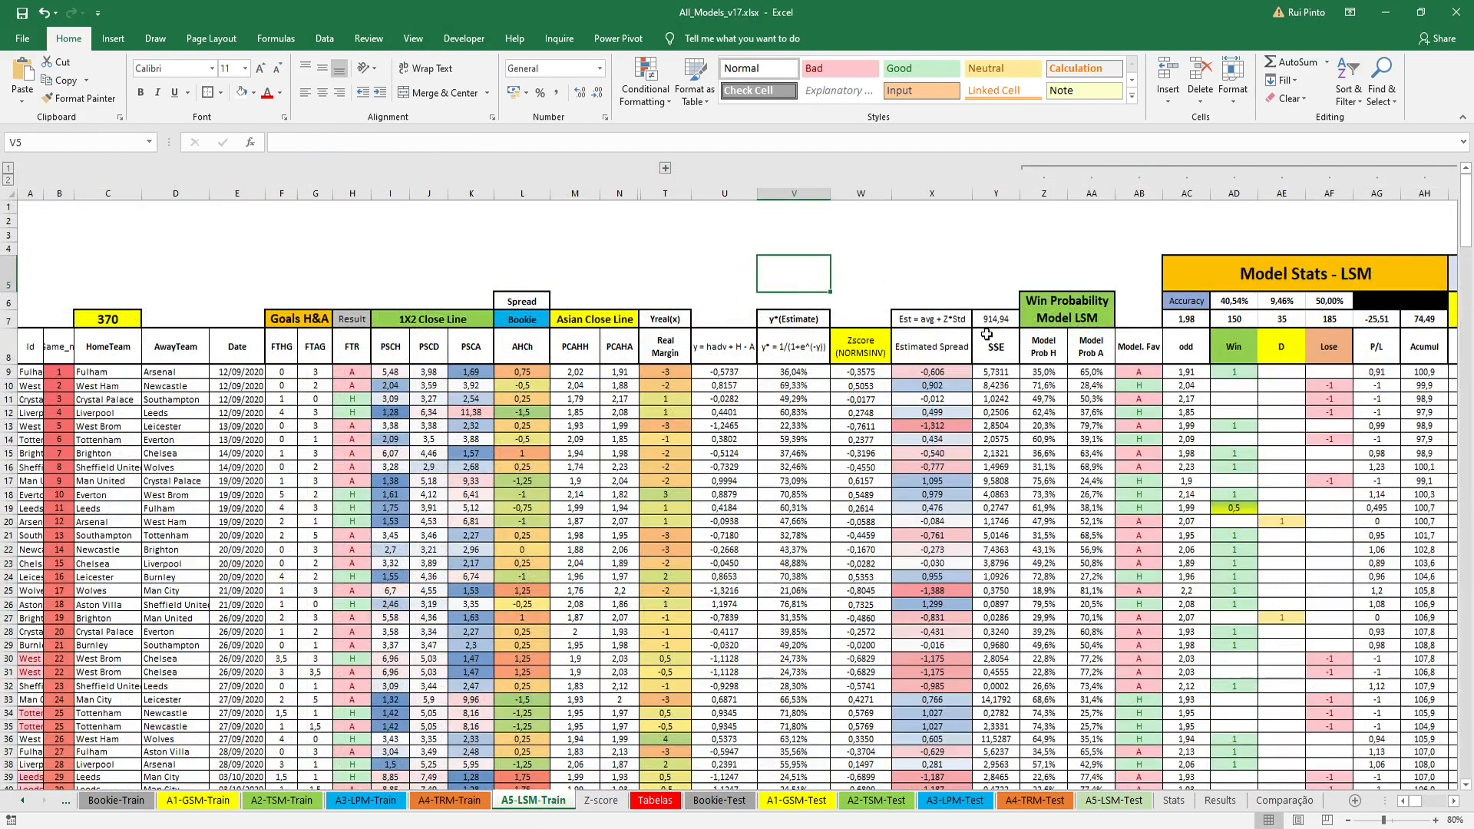
{"action": "left_click_drag", "start_coordinate": [708, 284], "coordinate": [934, 368]}
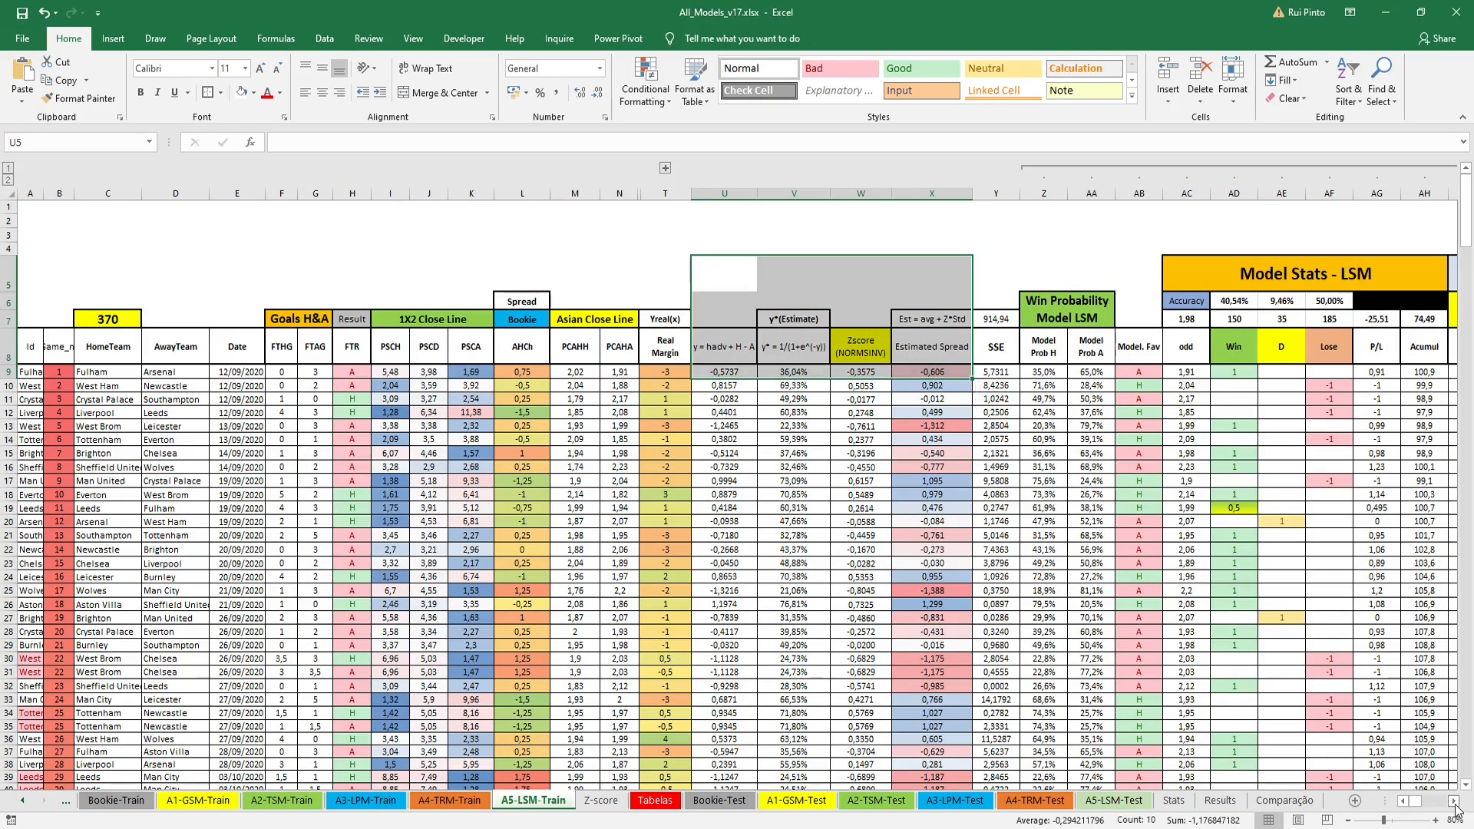
{"action": "left_click", "coordinate": [1454, 801]}
{"action": "left_click", "coordinate": [1454, 801]}
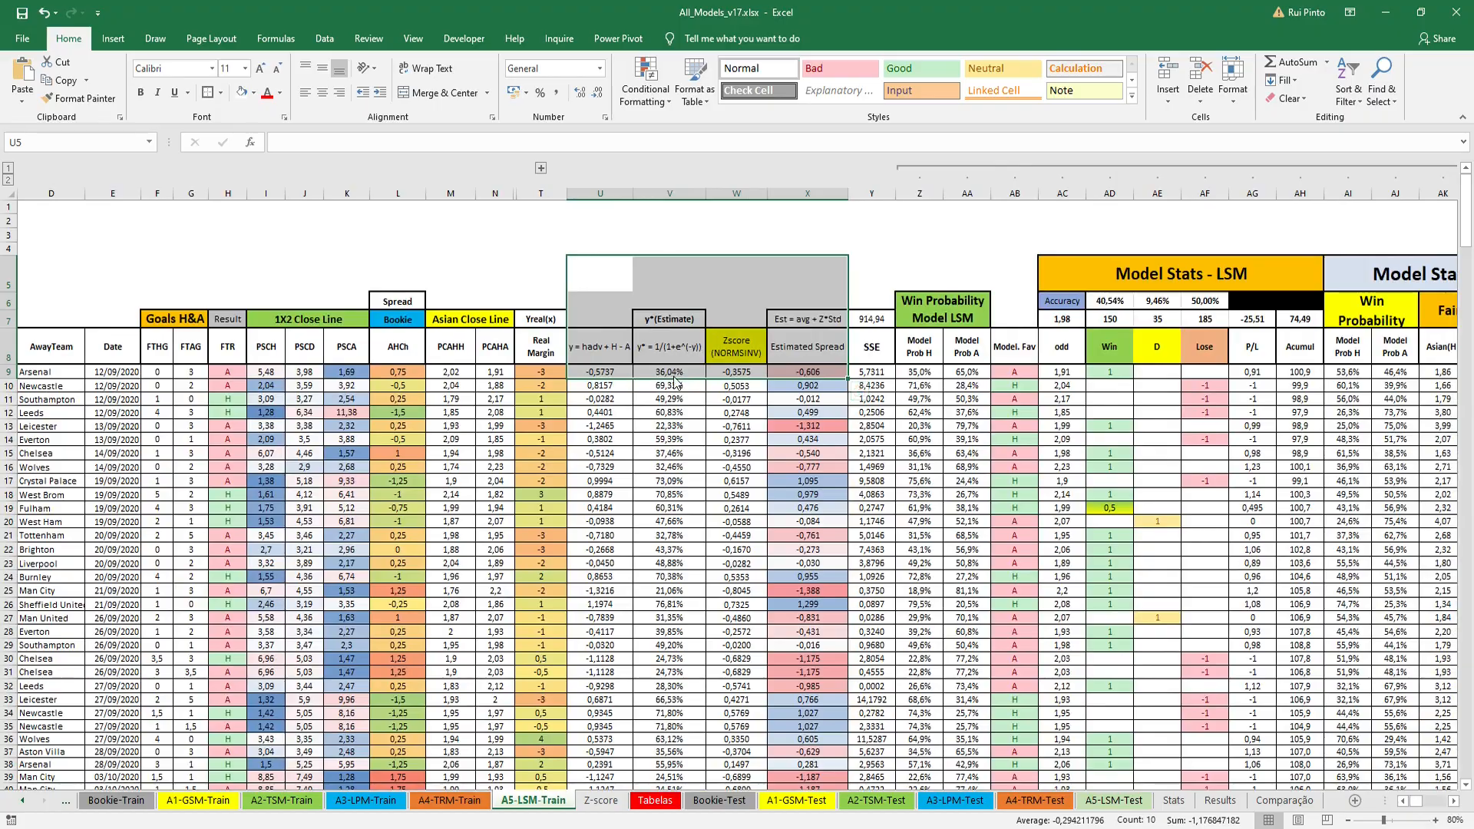
{"action": "left_click", "coordinate": [668, 373]}
{"action": "key", "text": "ctrl+Down"}
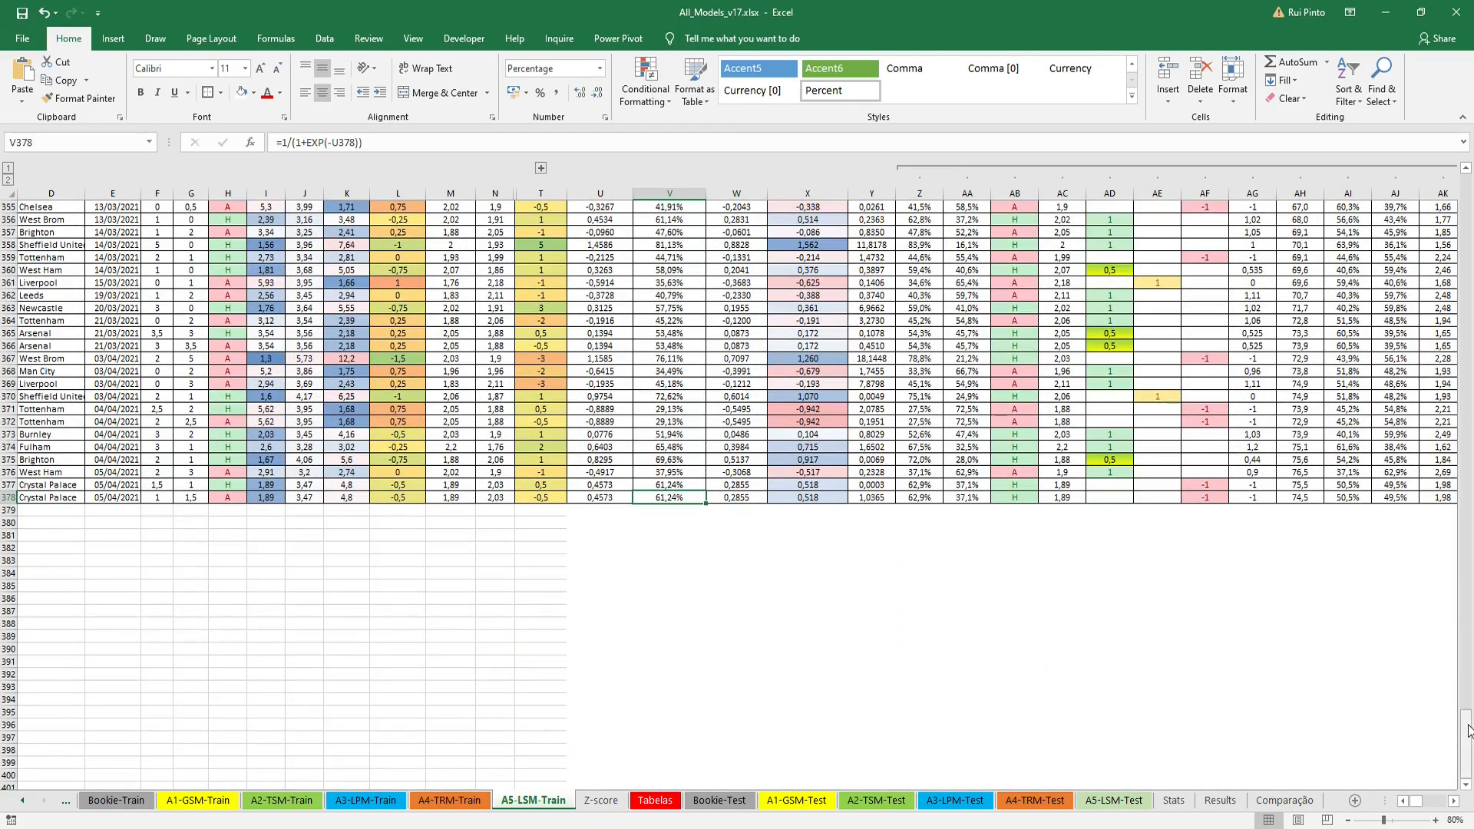
{"action": "left_click_drag", "start_coordinate": [1466, 731], "coordinate": [1451, 103]}
{"action": "left_click", "coordinate": [725, 372]}
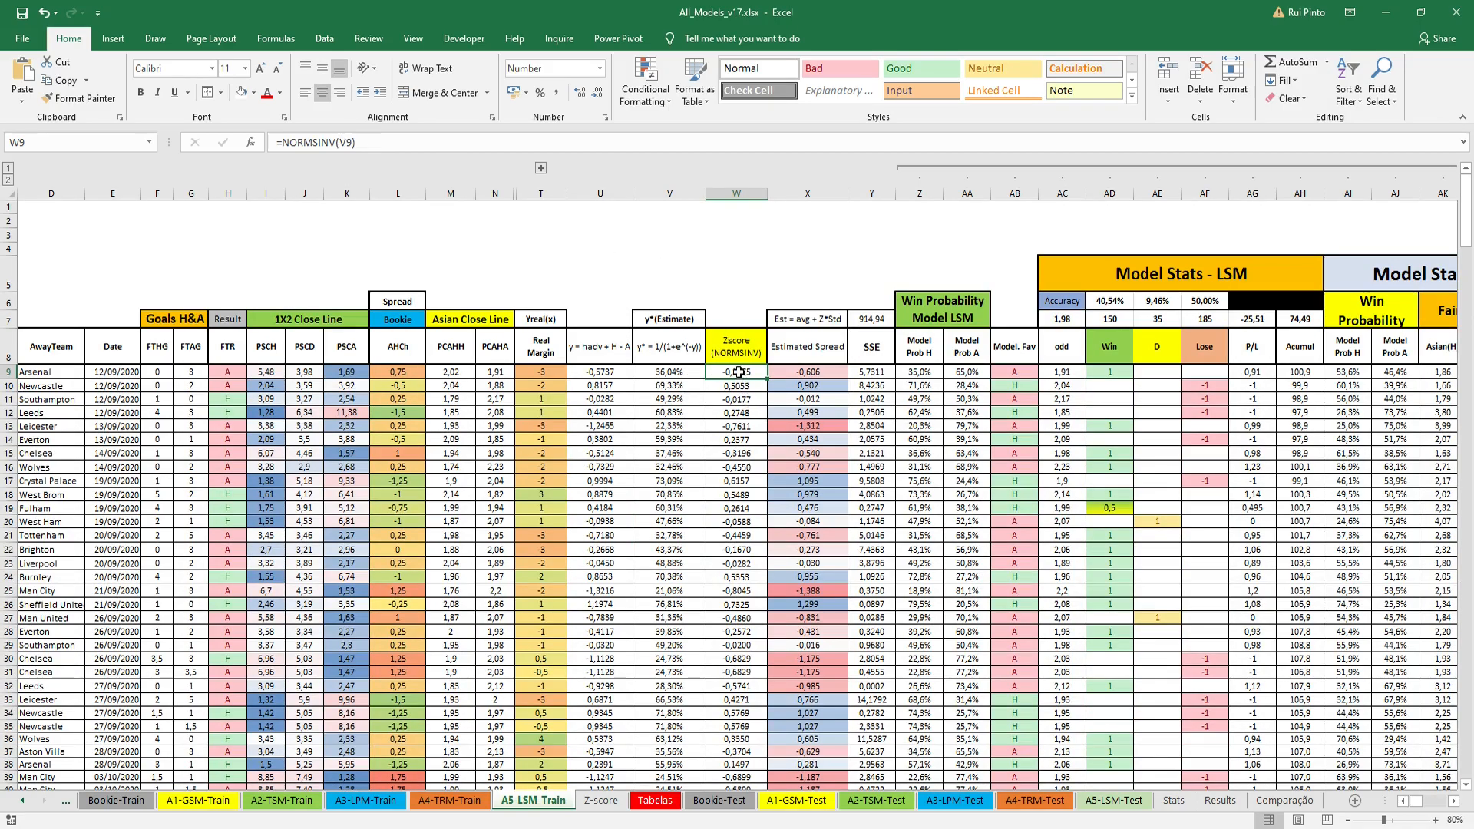
Step: Examine the Estimated Spread formula, highlight the Real Margin values T8:T20, and check the SSE formula in Y9
{"action": "left_click", "coordinate": [802, 318]}
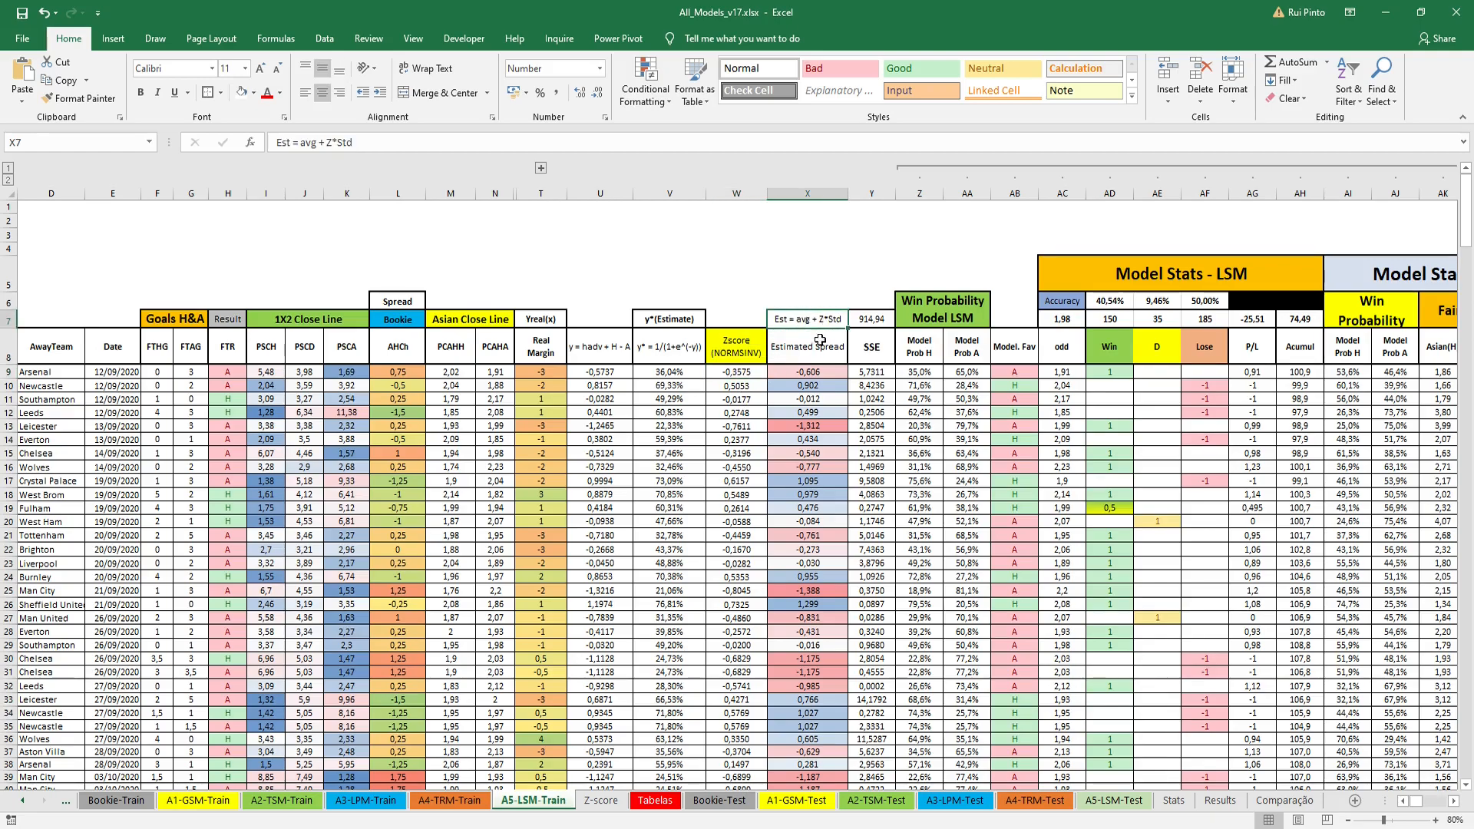
{"action": "left_click", "coordinate": [825, 368]}
{"action": "left_click", "coordinate": [831, 324]}
{"action": "left_click_drag", "start_coordinate": [547, 347], "coordinate": [546, 519]}
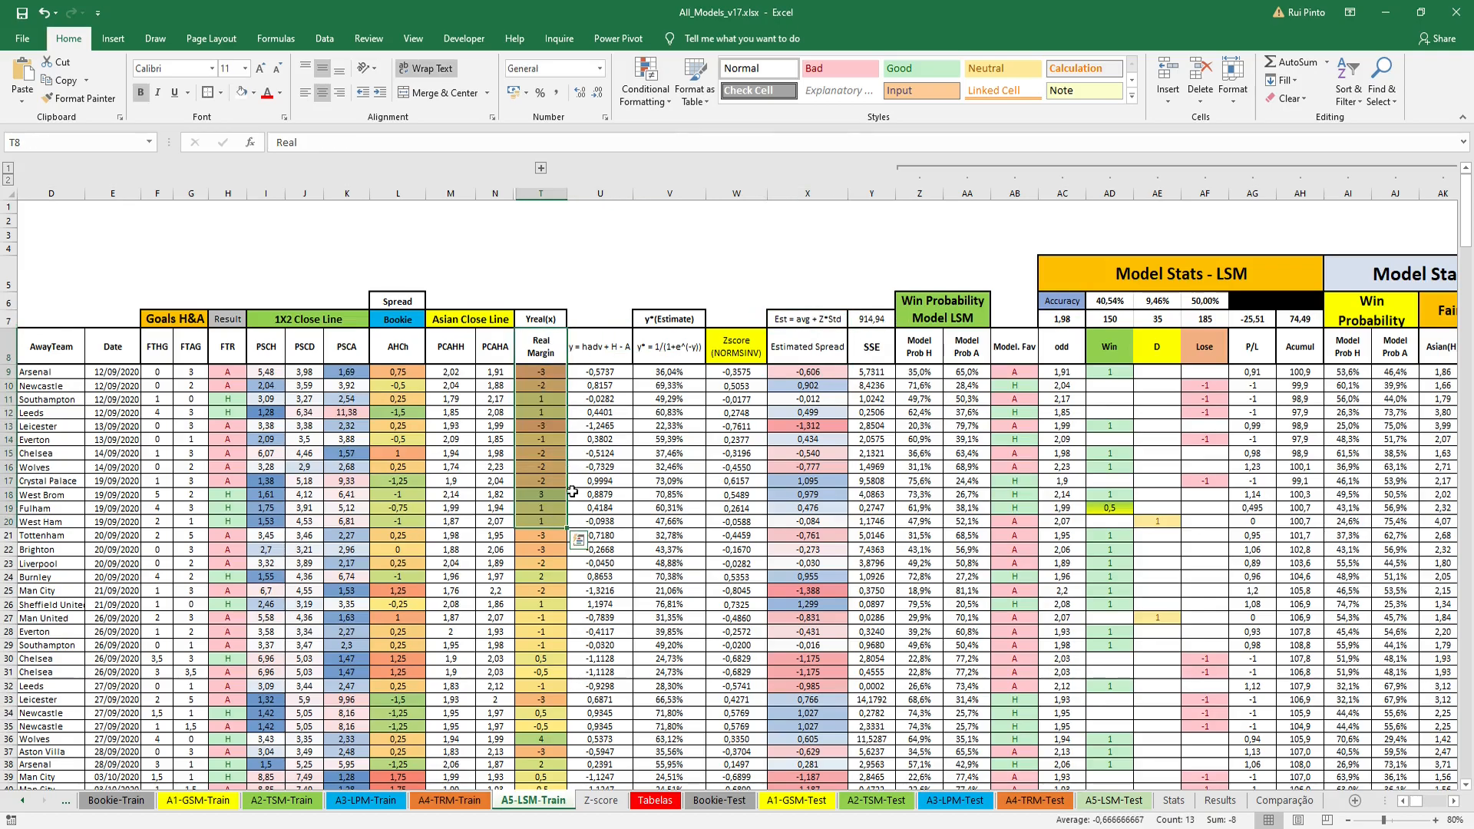
{"action": "left_click", "coordinate": [818, 275]}
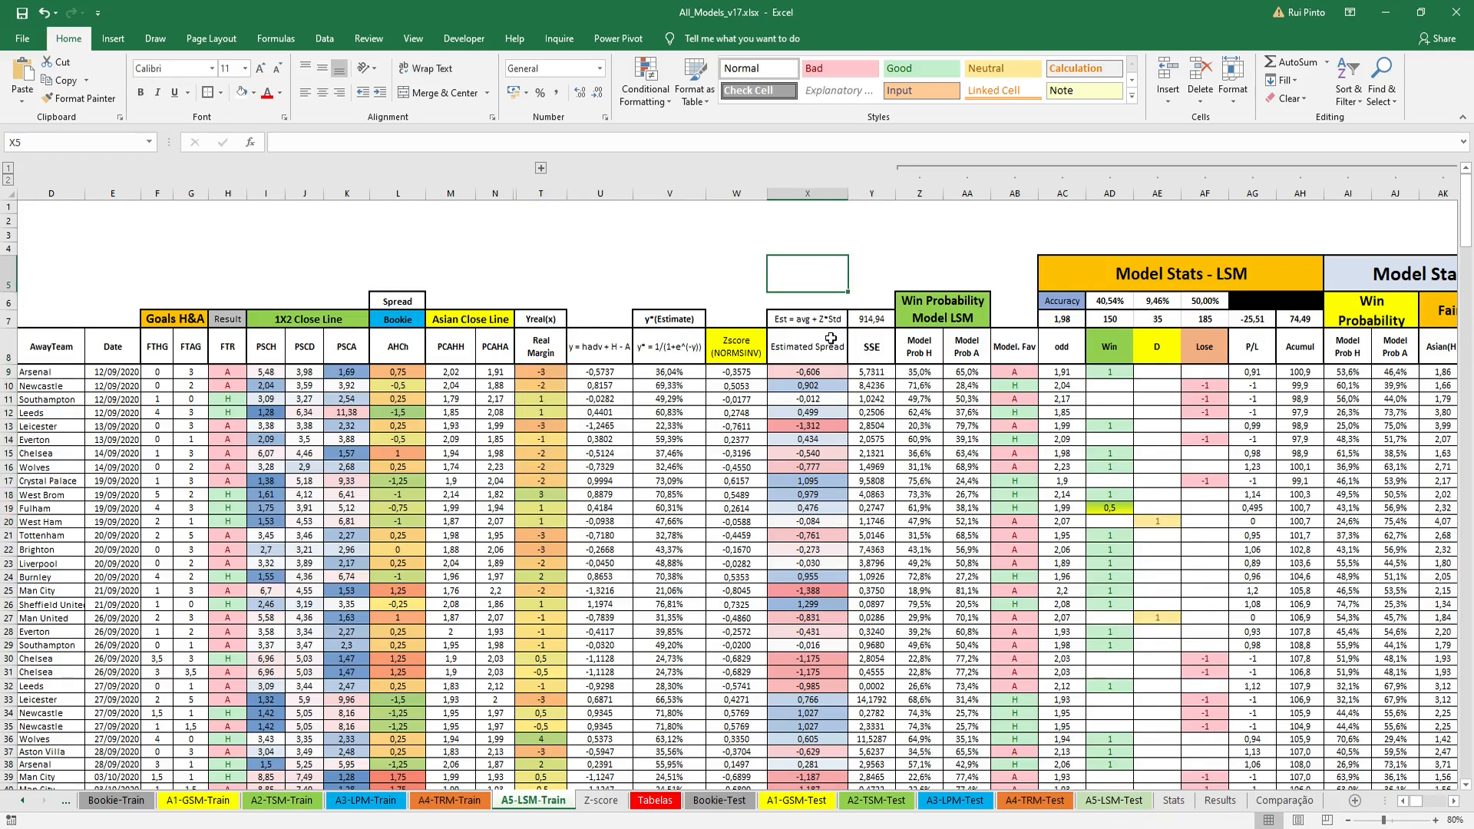
{"action": "left_click", "coordinate": [565, 370]}
{"action": "left_click", "coordinate": [874, 372]}
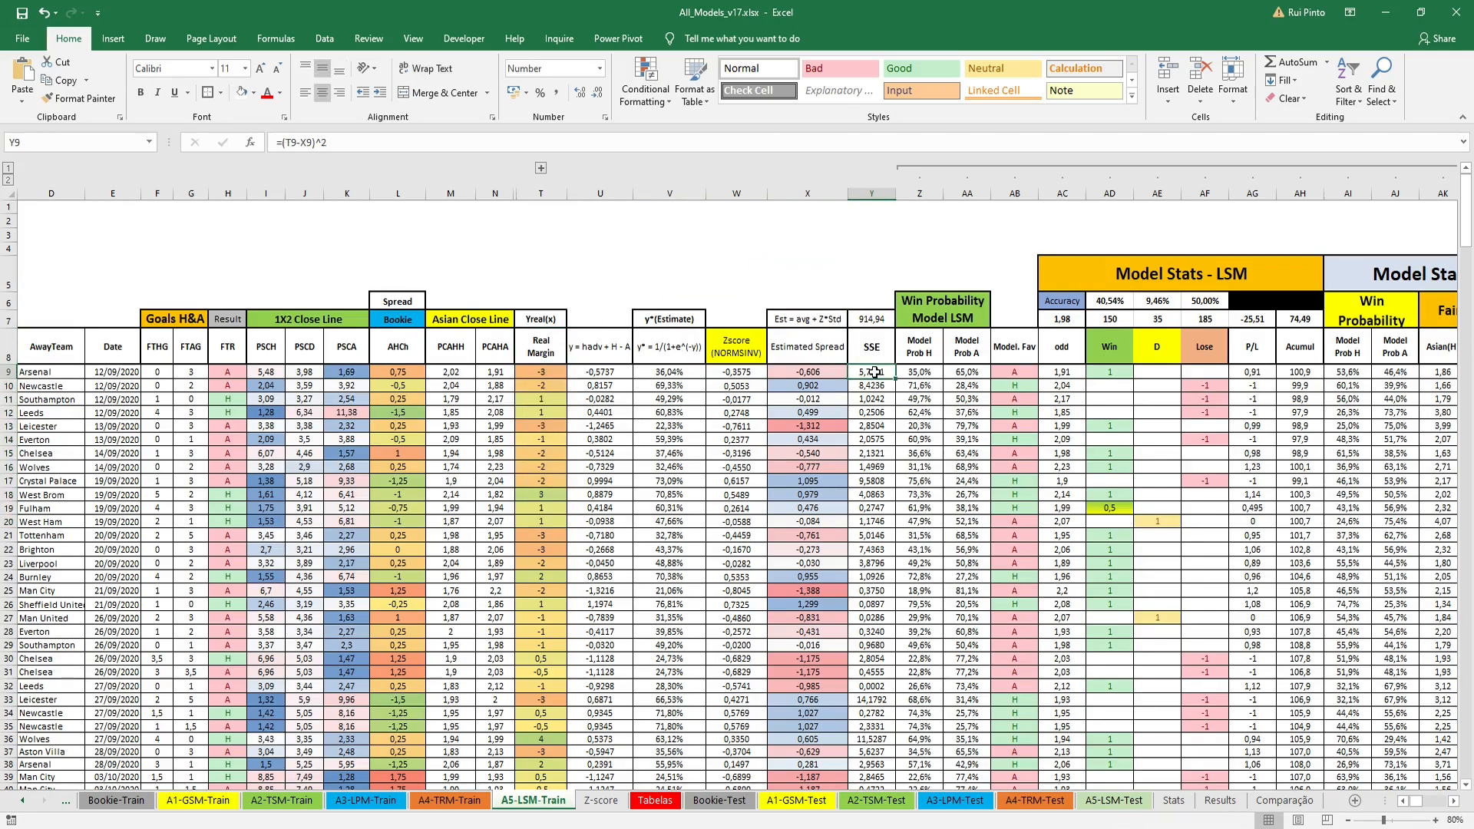
{"action": "left_click", "coordinate": [866, 238]}
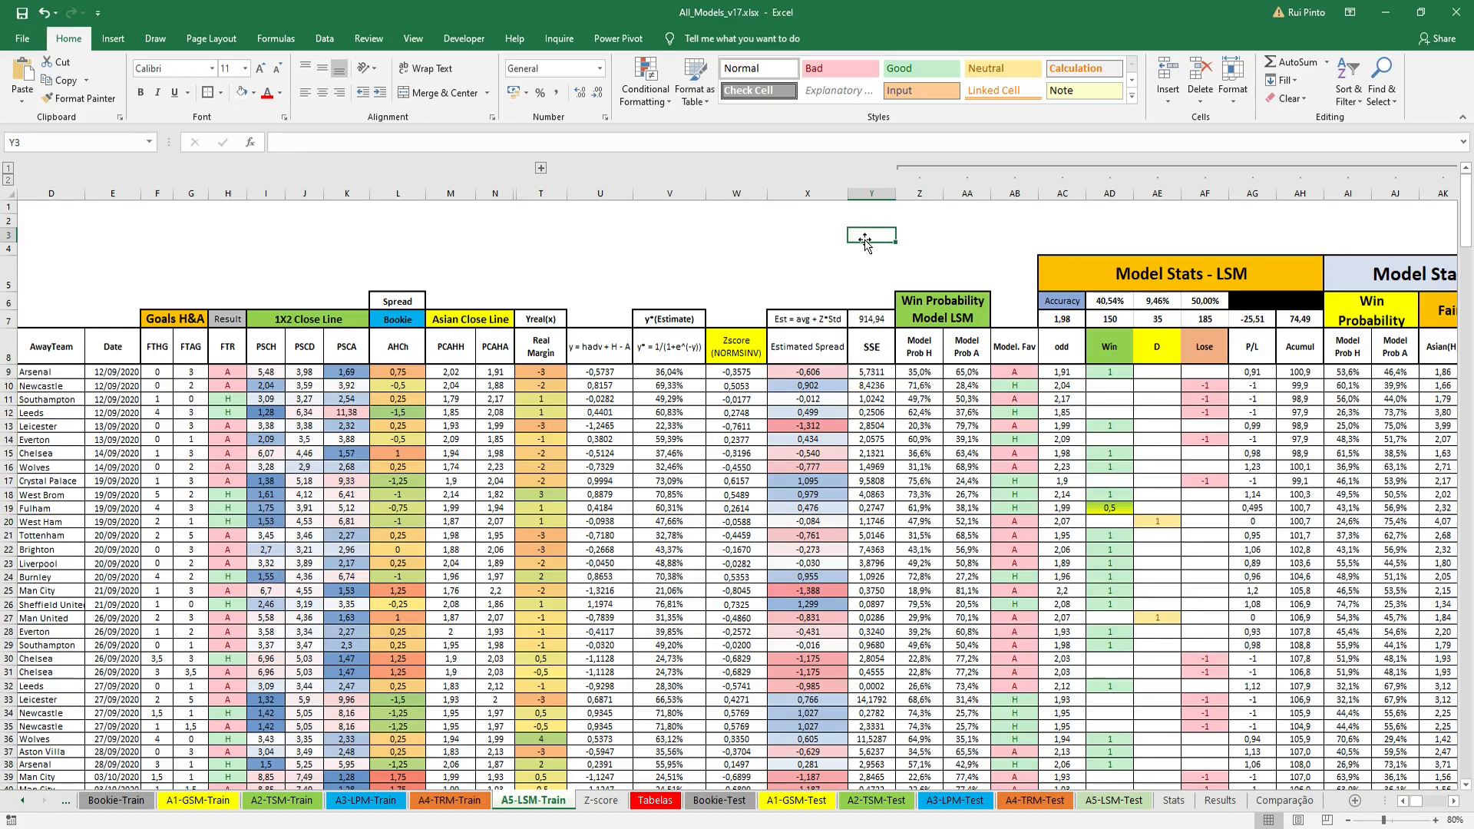
Step: Collapse the grouped model statistics columns after SSE to bring the Logit Spread Parameter table and regression summary alongside
{"action": "left_click_drag", "start_coordinate": [1416, 802], "coordinate": [1427, 803]}
{"action": "left_click", "coordinate": [1175, 167]}
{"action": "left_click", "coordinate": [917, 262]}
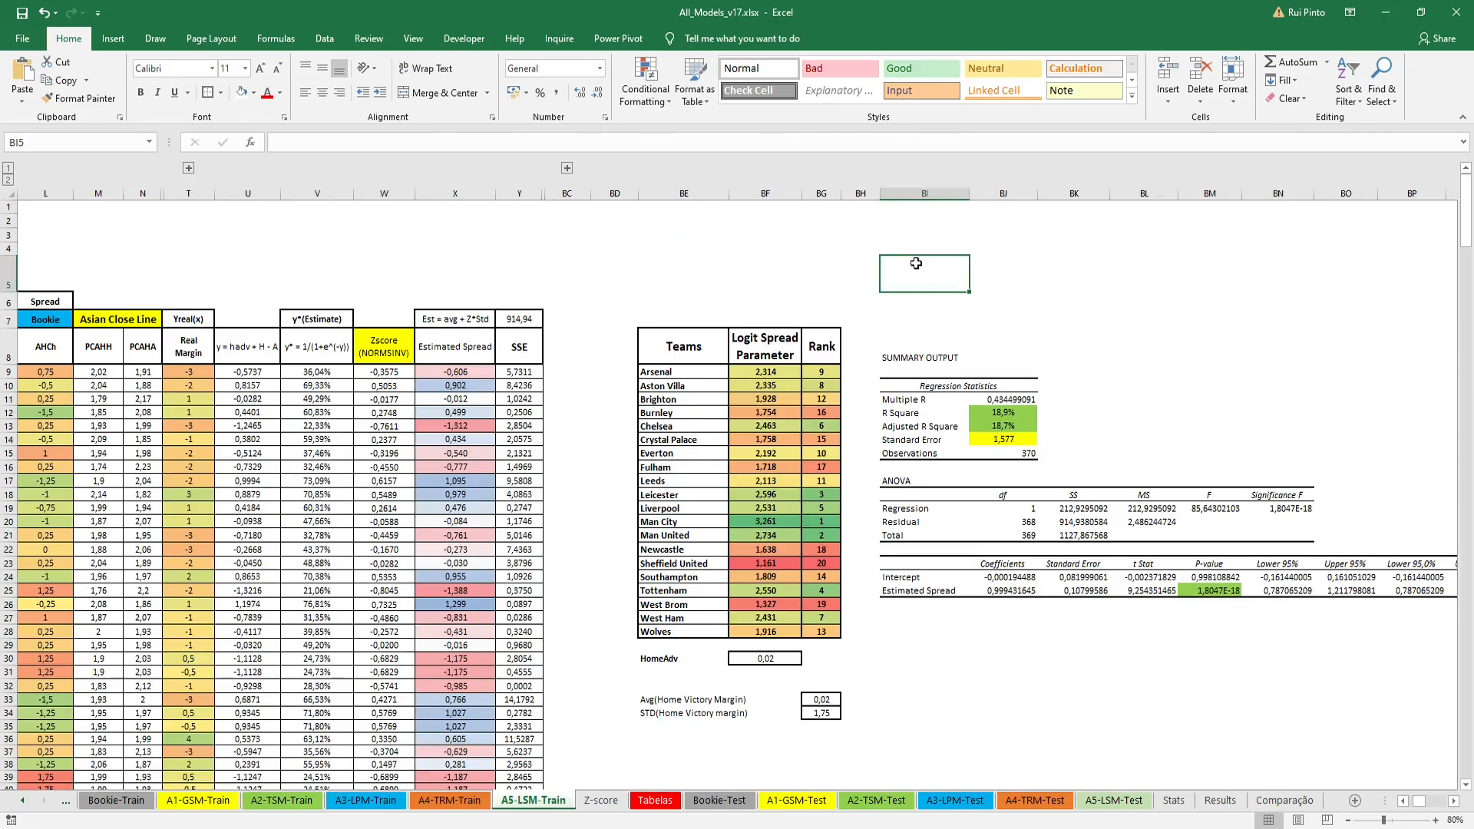